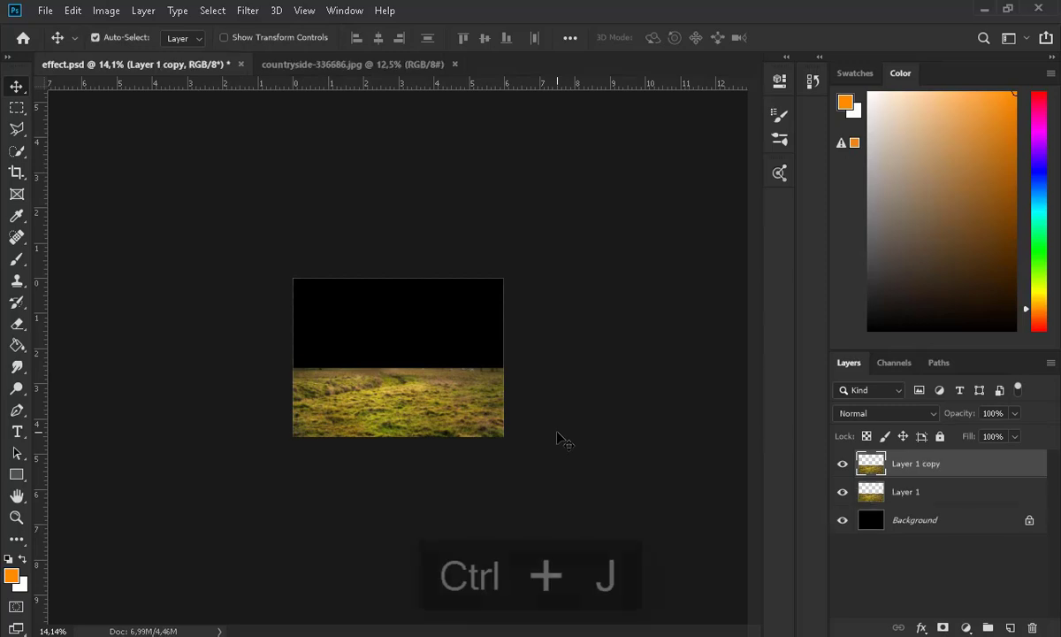
# Apply a Gaussian Blur with a 30-pixel radius to the duplicated grass layer and show the original grass layer.
pyautogui.click(247, 10)
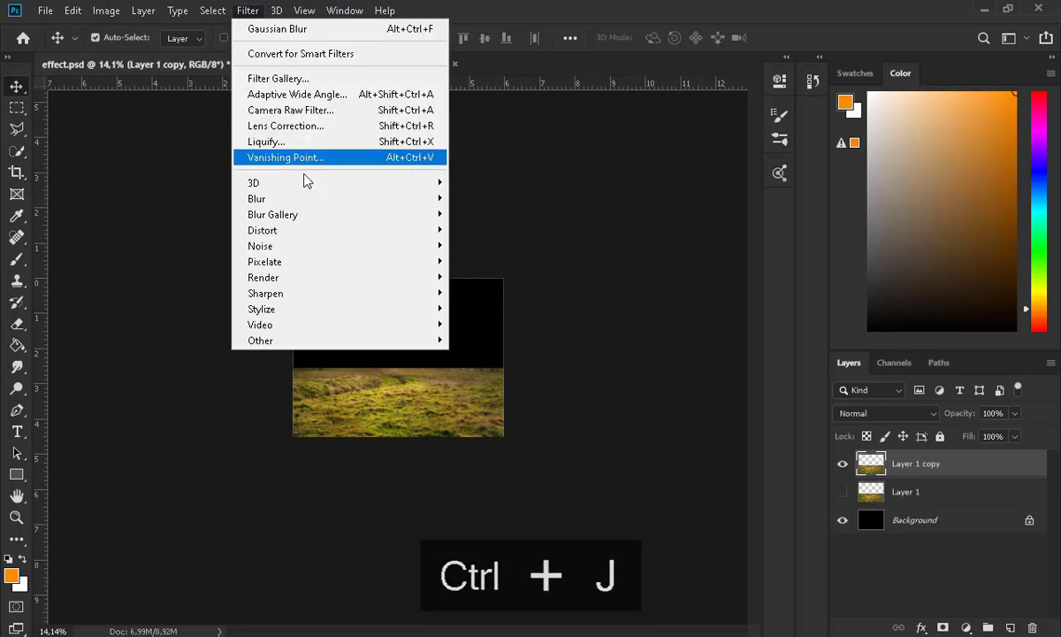
pyautogui.moveTo(310, 200)
pyautogui.click(535, 258)
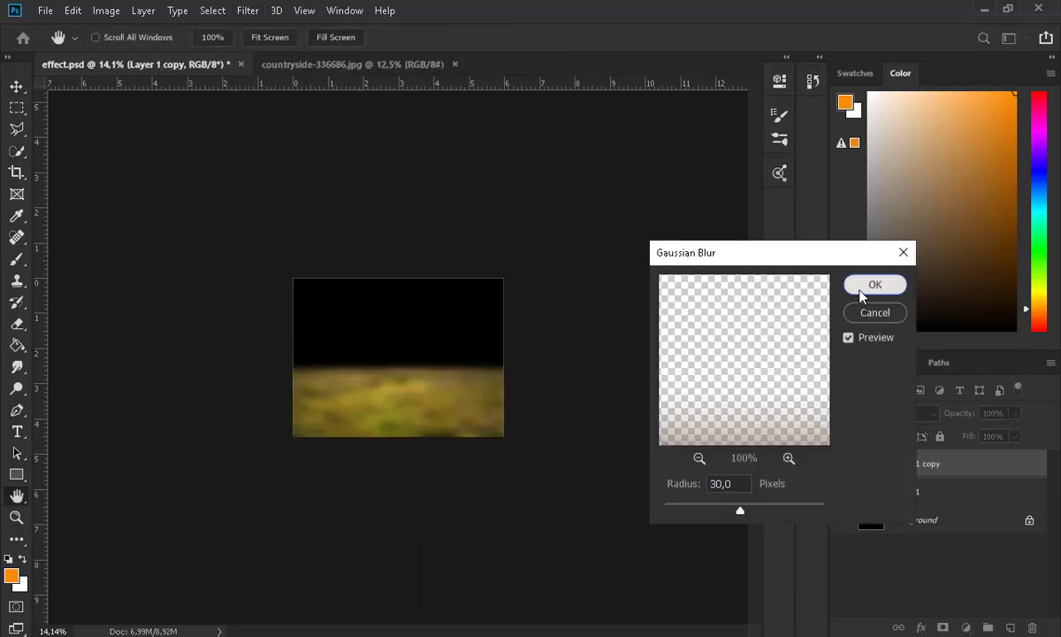
pyautogui.click(862, 293)
pyautogui.click(843, 494)
# Add a white layer mask to both Layer 1 copy and Layer 1.
pyautogui.click(944, 627)
pyautogui.click(946, 492)
pyautogui.click(943, 627)
# Paint black at 100% opacity across the foreground on the Layer 1 copy mask so the sharp grass shows through.
pyautogui.click(23, 559)
pyautogui.click(17, 259)
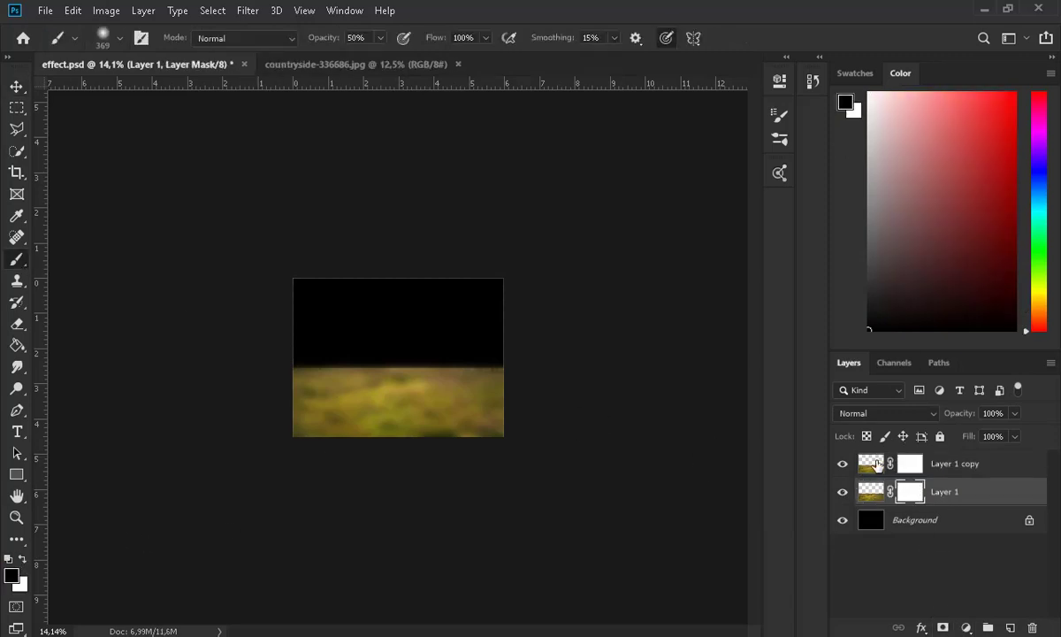
pyautogui.click(855, 464)
pyautogui.moveTo(380, 38); pyautogui.dragTo(419, 59)
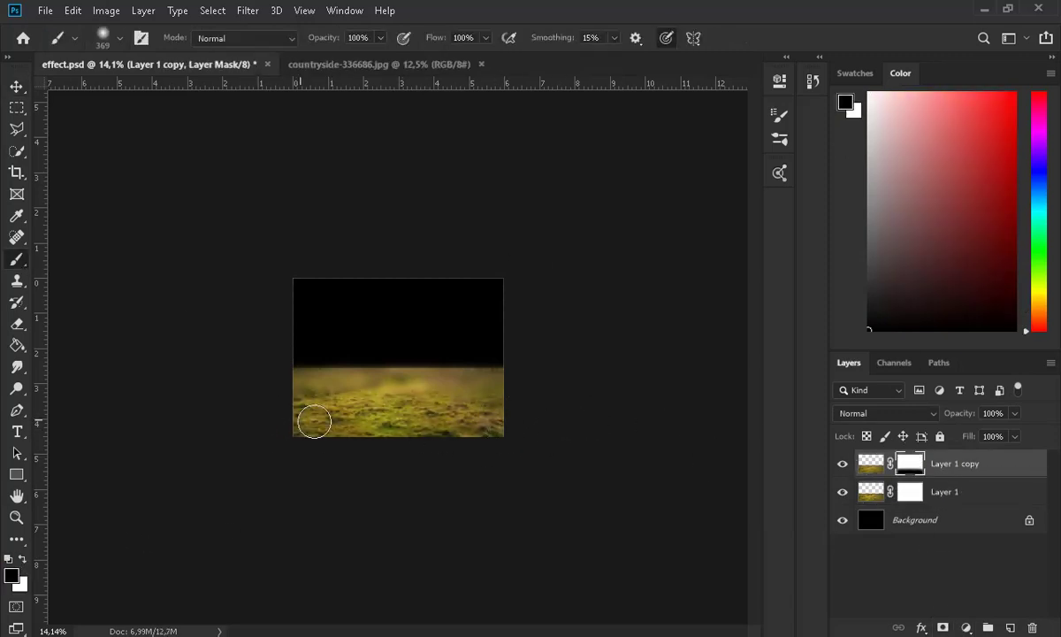
pyautogui.moveTo(307, 422); pyautogui.dragTo(495, 429)
pyautogui.scroll(10, 437, 442)
# Paint black at 67% opacity along the horizon on the Layer 1 mask to remove the hard upper edge.
pyautogui.moveTo(380, 38); pyautogui.dragTo(324, 57)
pyautogui.click(910, 492)
pyautogui.press('x')
pyautogui.moveTo(381, 38); pyautogui.dragTo(412, 57)
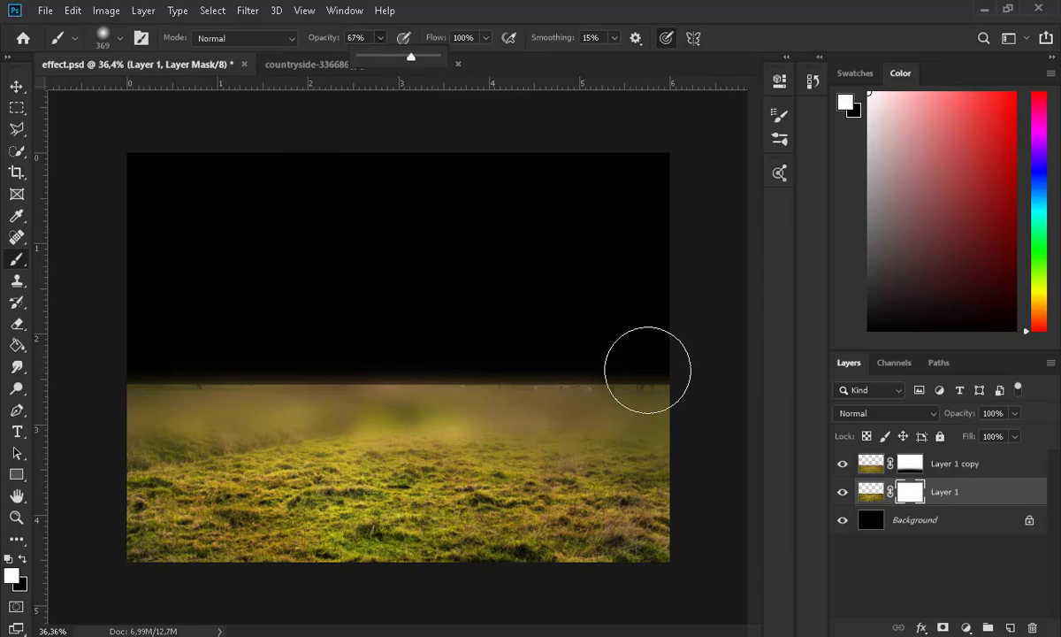
pyautogui.press('x')
pyautogui.moveTo(111, 390); pyautogui.dragTo(680, 368)
pyautogui.moveTo(680, 367)
pyautogui.mouseDown()
pyautogui.moveTo(131, 385)
pyautogui.moveTo(697, 385)
pyautogui.mouseUp()
pyautogui.moveTo(696, 385); pyautogui.dragTo(79, 371)
# Soften the blurred-to-sharp transition on the Layer 1 copy mask with white and black brush strokes at 31% opacity.
pyautogui.click(909, 463)
pyautogui.press('x')
pyautogui.moveTo(380, 38); pyautogui.dragTo(353, 57)
pyautogui.moveTo(134, 431); pyautogui.dragTo(605, 437)
pyautogui.scroll(-4, 561, 458)
pyautogui.scroll(5, 561, 458)
pyautogui.press('x')
pyautogui.moveTo(132, 411)
pyautogui.mouseDown()
pyautogui.moveTo(170, 431)
pyautogui.moveTo(654, 423)
pyautogui.mouseUp()
# Merge the two masked grass layers into a single layer.
pyautogui.scroll(-4, 609, 468)
pyautogui.scroll(-1, 604, 457)
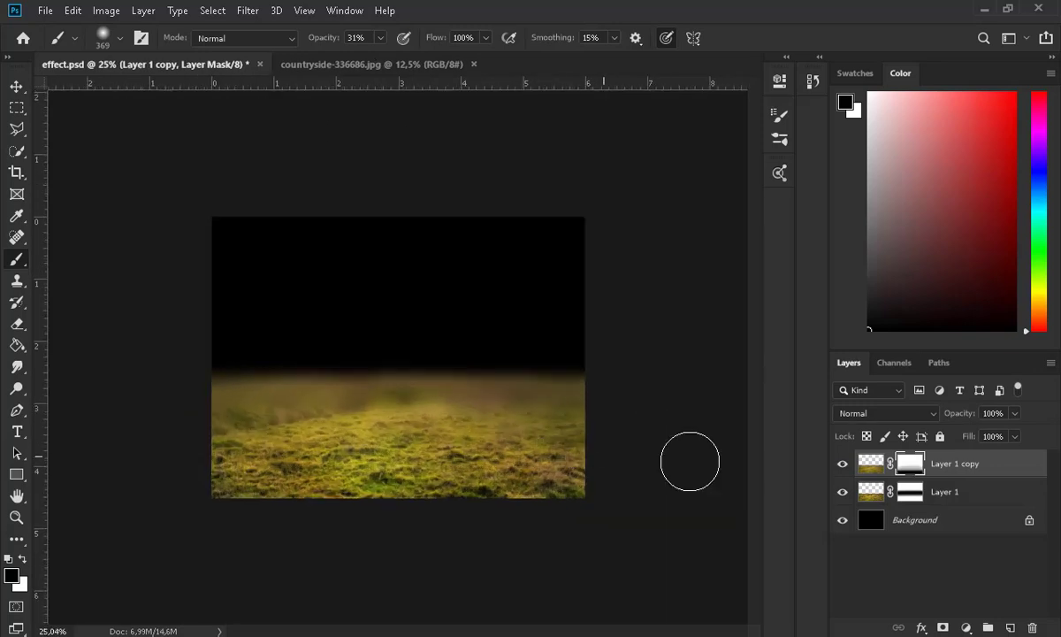
pyautogui.keyDown('shift'); pyautogui.click(975, 493); pyautogui.keyUp('shift')
pyautogui.hotkey('ctrl', 'e')
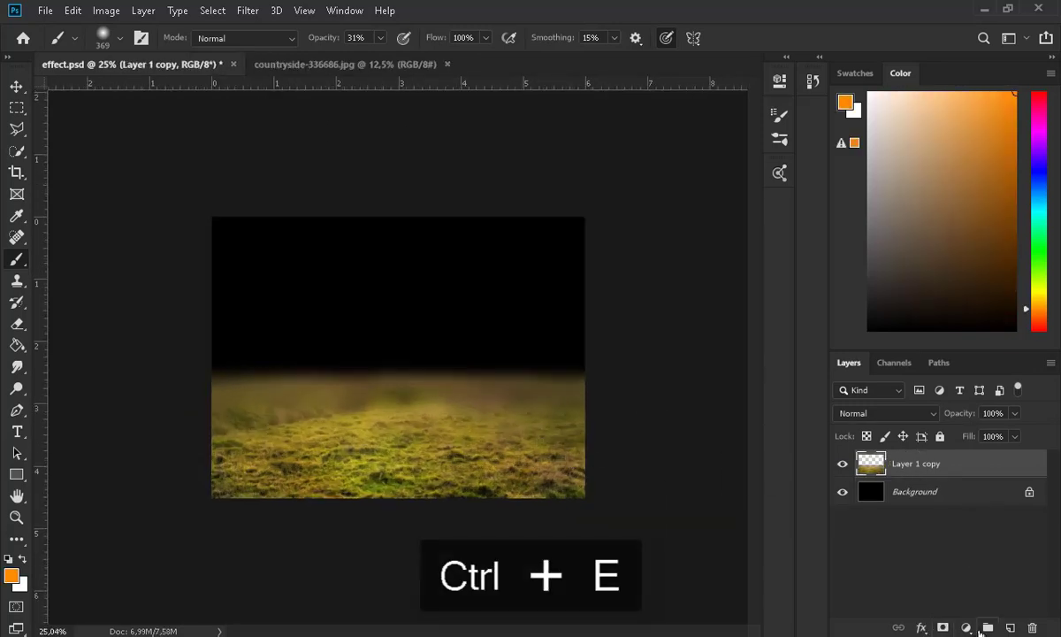
# Add a Hue/Saturation adjustment layer above the grass and set the Master saturation to -31.
pyautogui.click(967, 627)
pyautogui.click(959, 467)
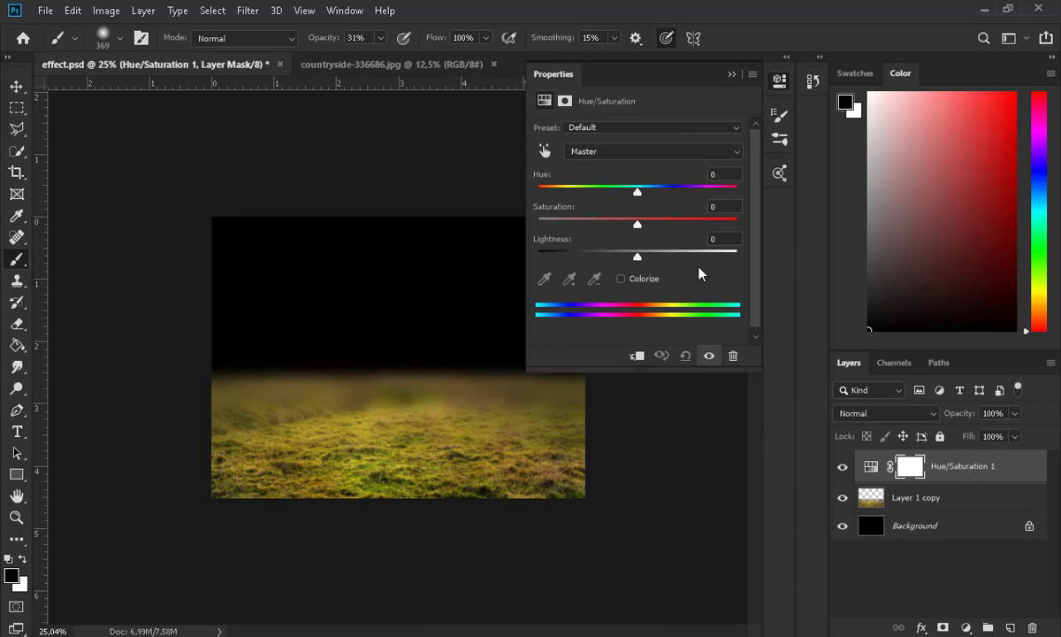
pyautogui.write('31')
pyautogui.click(711, 210)
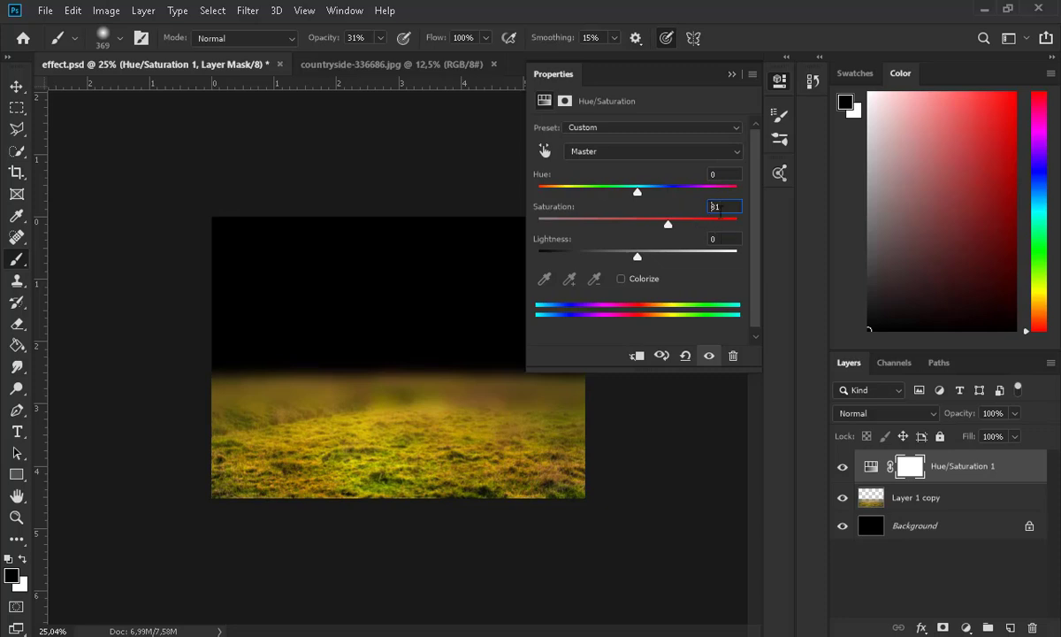
pyautogui.write('-')
# Set the Yellows to hue +151 and saturation -48 in the Hue/Saturation adjustment.
pyautogui.click(628, 153)
pyautogui.click(623, 176)
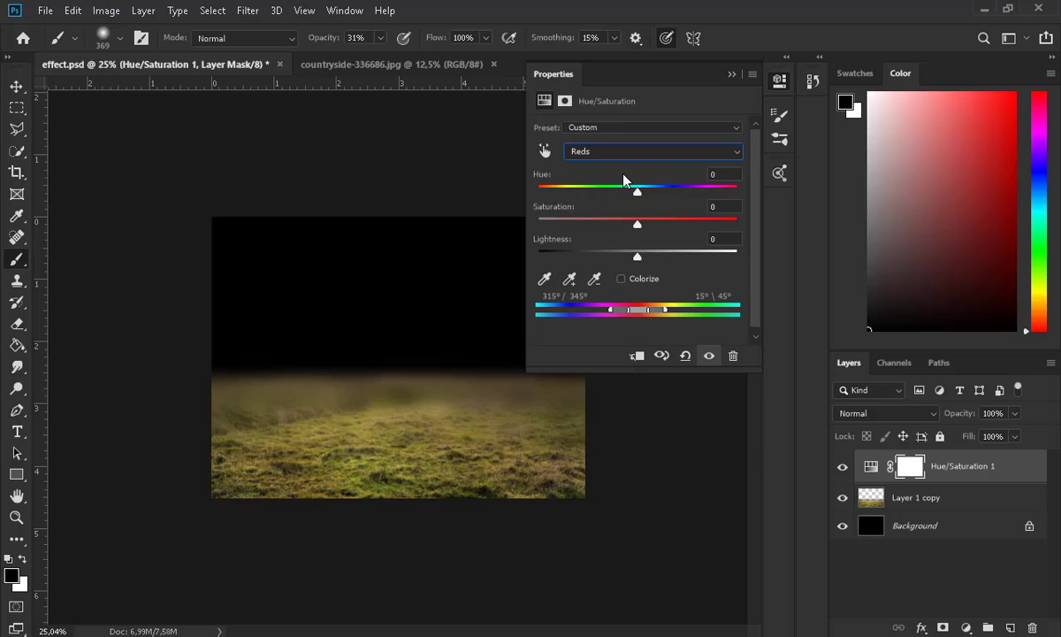
pyautogui.click(592, 151)
pyautogui.click(592, 177)
pyautogui.write('151')
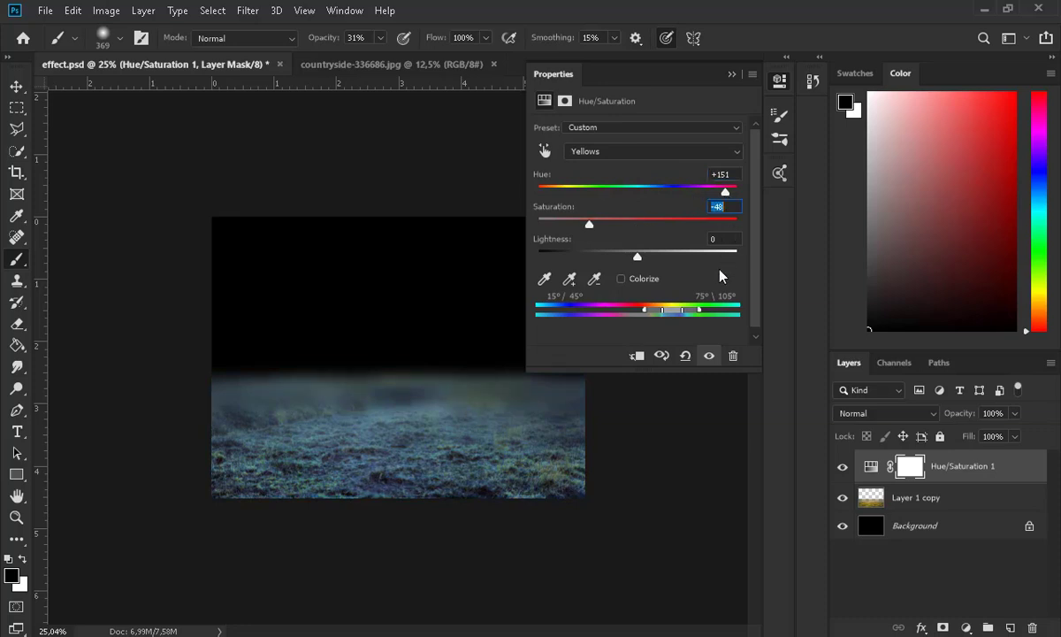
pyautogui.click(731, 74)
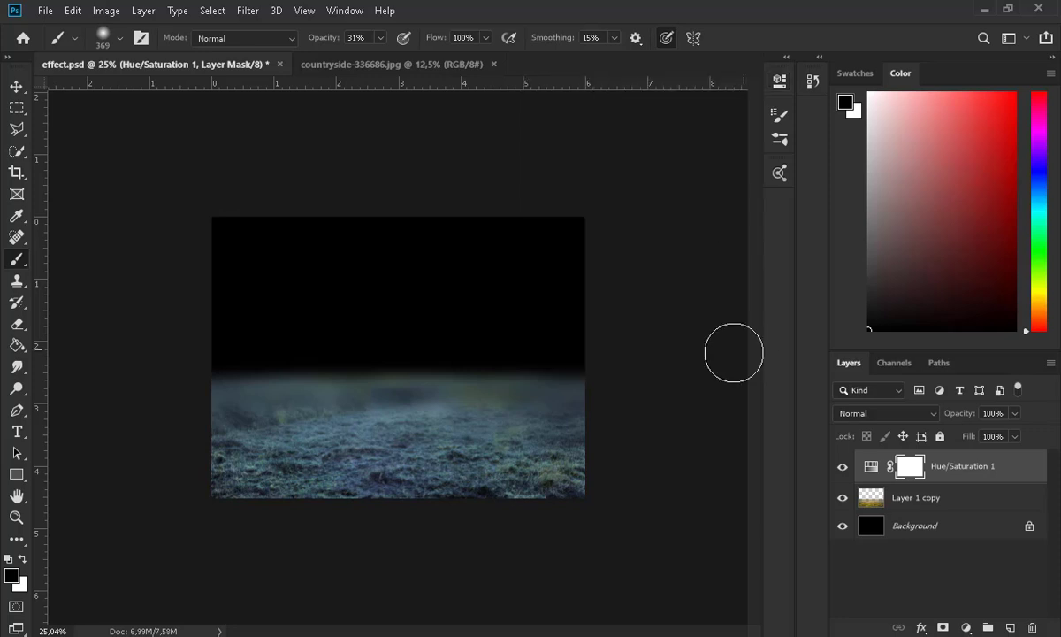
# Add a Curves adjustment layer and pull the midtones and white end of the RGB curve down to darken the grass.
pyautogui.scroll(5, 563, 463)
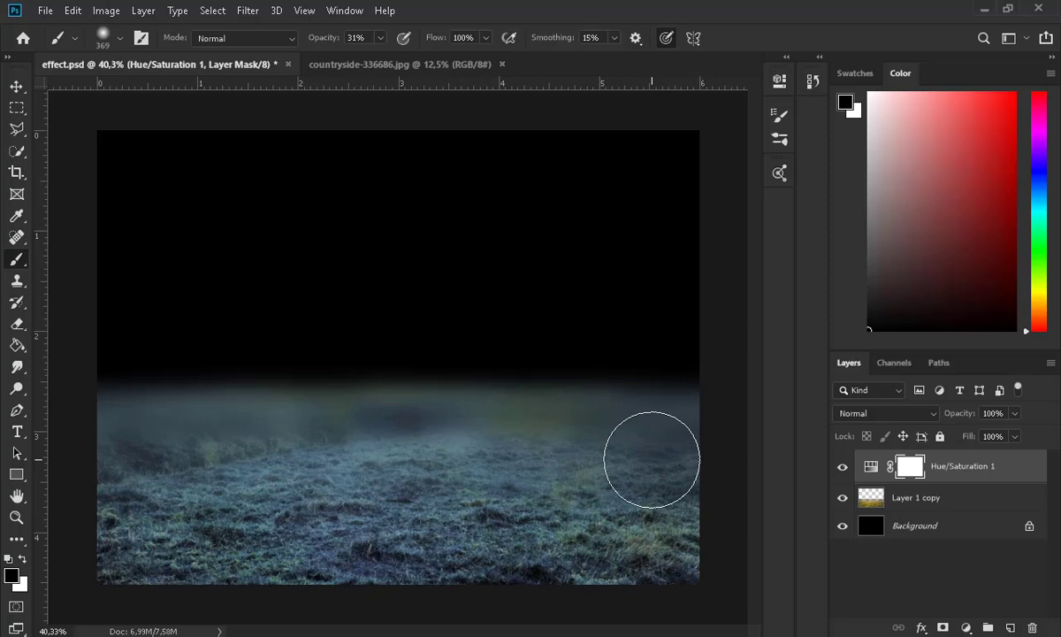
pyautogui.click(967, 628)
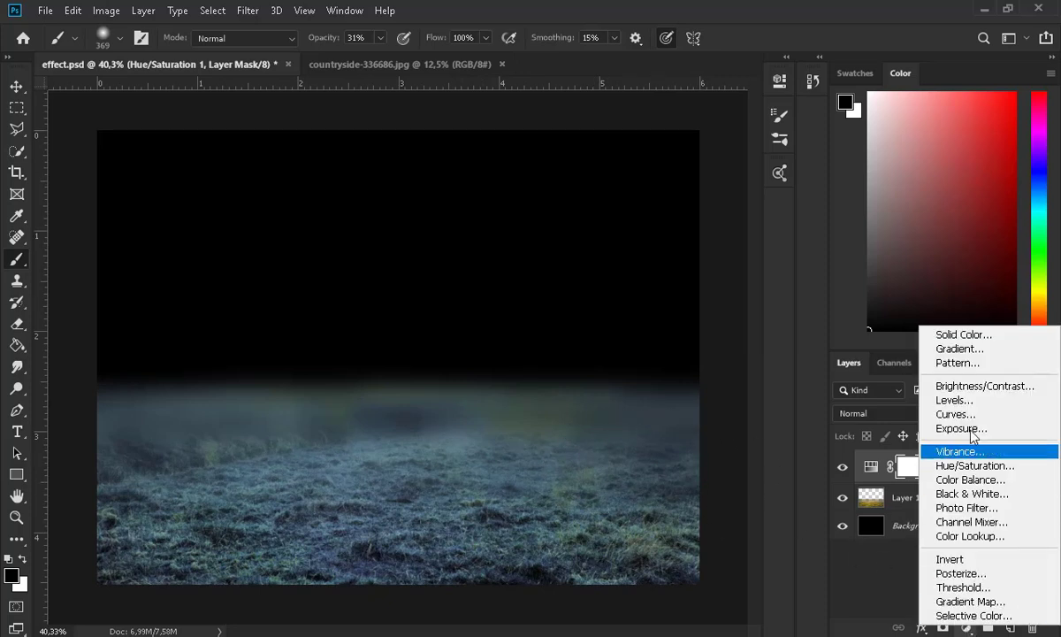
pyautogui.click(967, 412)
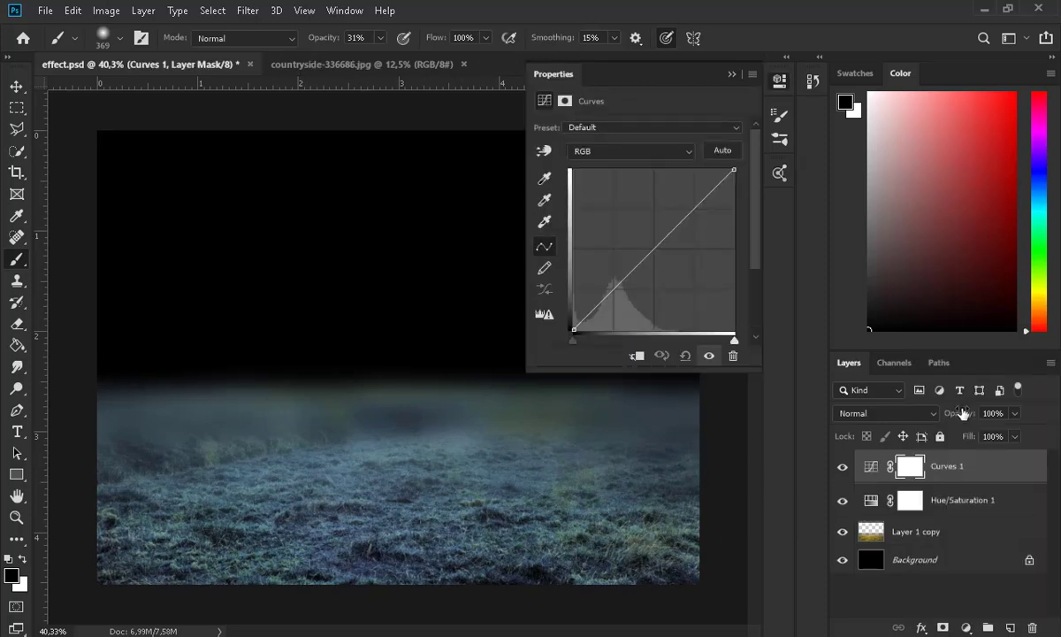
pyautogui.moveTo(663, 237); pyautogui.dragTo(690, 256)
pyautogui.moveTo(731, 171); pyautogui.dragTo(679, 289)
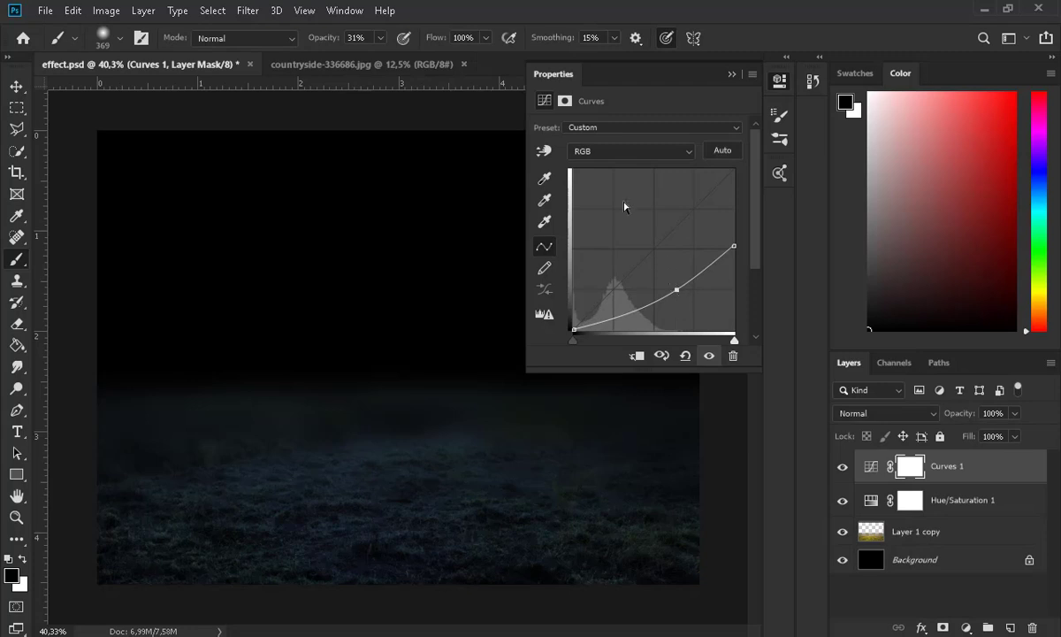
# Lower the density of the Curves layer mask to 76%.
pyautogui.click(564, 102)
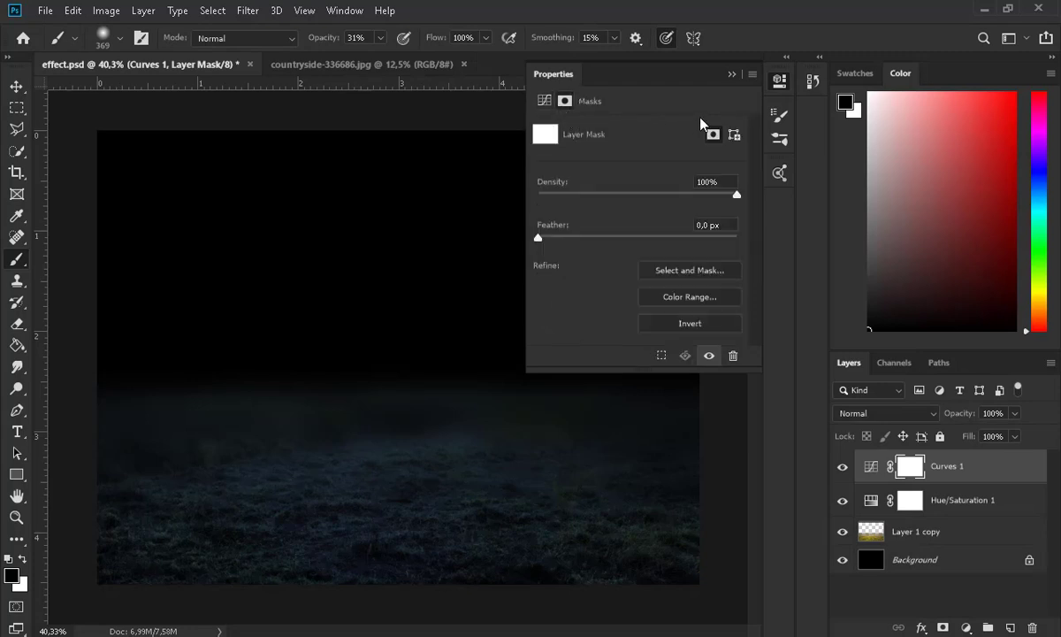
pyautogui.moveTo(672, 196); pyautogui.dragTo(689, 200)
pyautogui.click(720, 275)
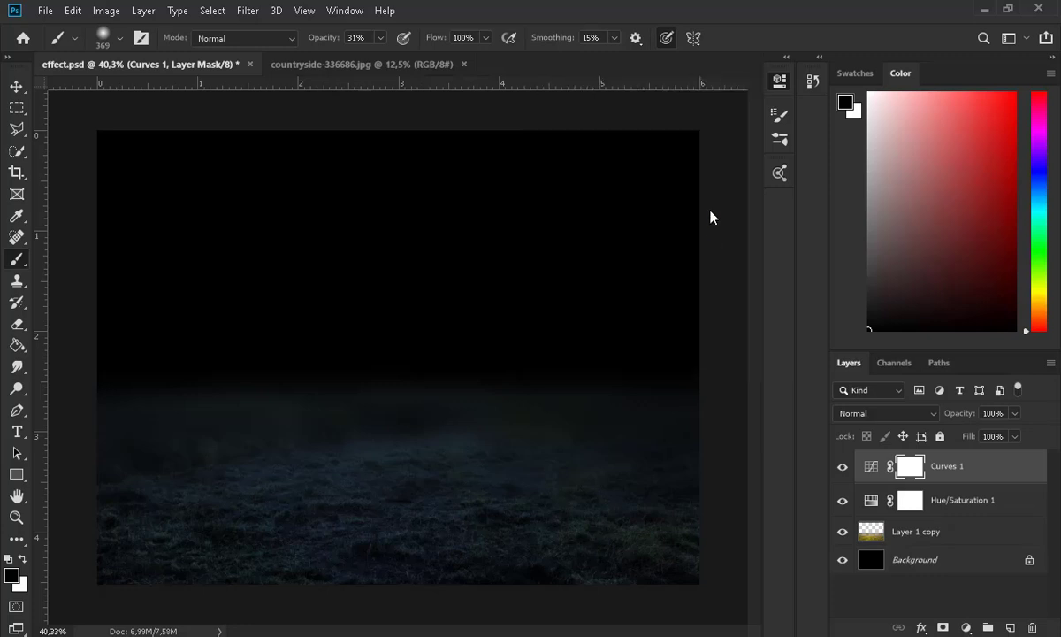
pyautogui.click(1024, 616)
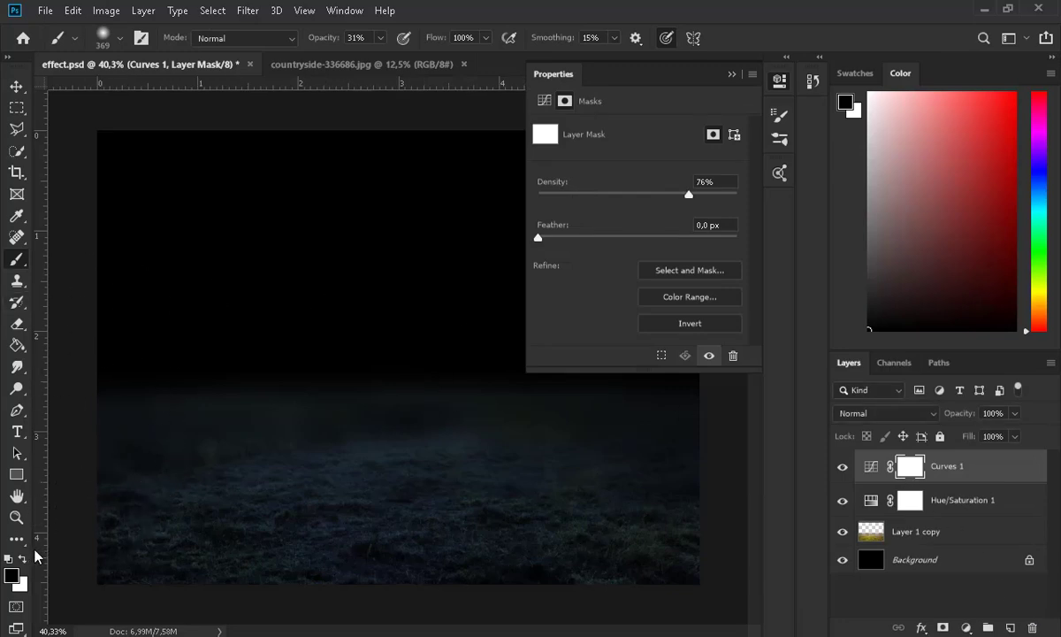
# Brush the Curves mask over the grass with black and white at 31% opacity to vary the darkening.
pyautogui.click(23, 558)
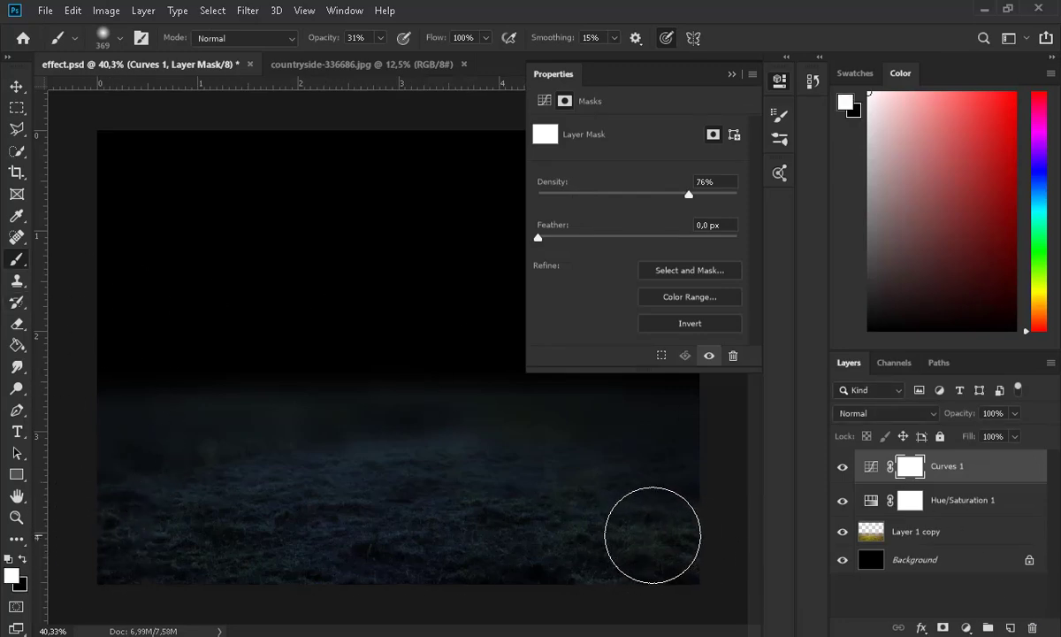
pyautogui.click(24, 559)
pyautogui.moveTo(96, 518)
pyautogui.mouseDown()
pyautogui.moveTo(390, 552)
pyautogui.moveTo(579, 526)
pyautogui.moveTo(137, 545)
pyautogui.mouseUp()
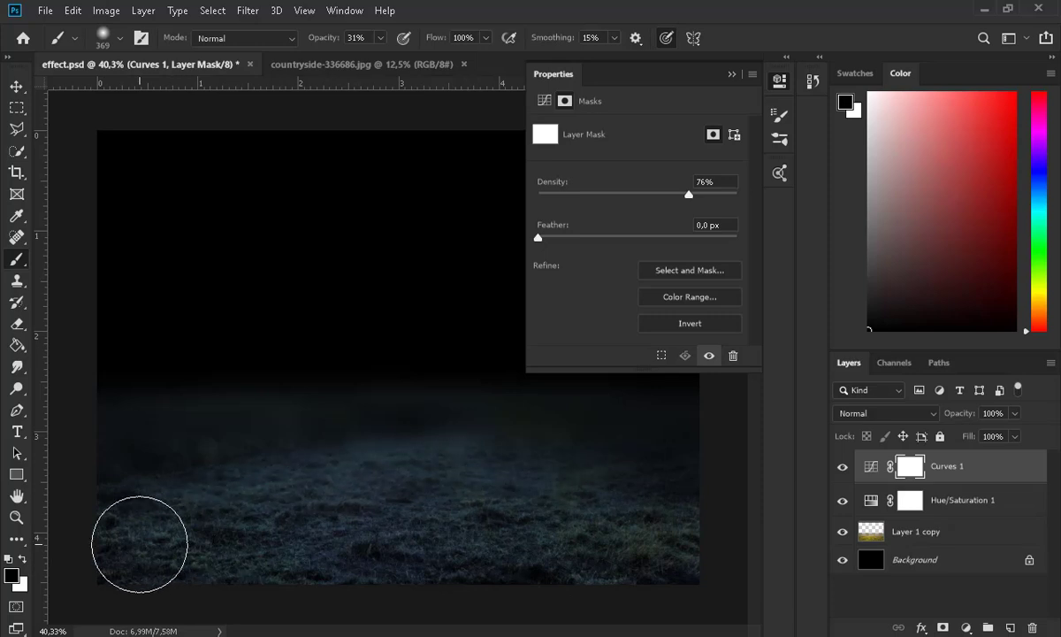
pyautogui.click(23, 558)
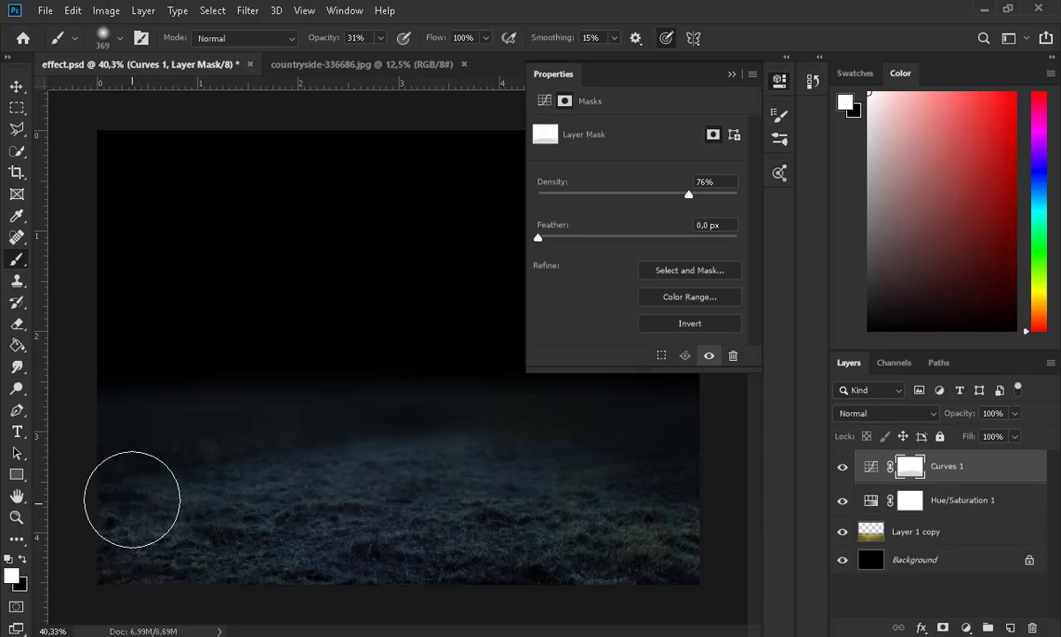
pyautogui.scroll(-3, 325, 512)
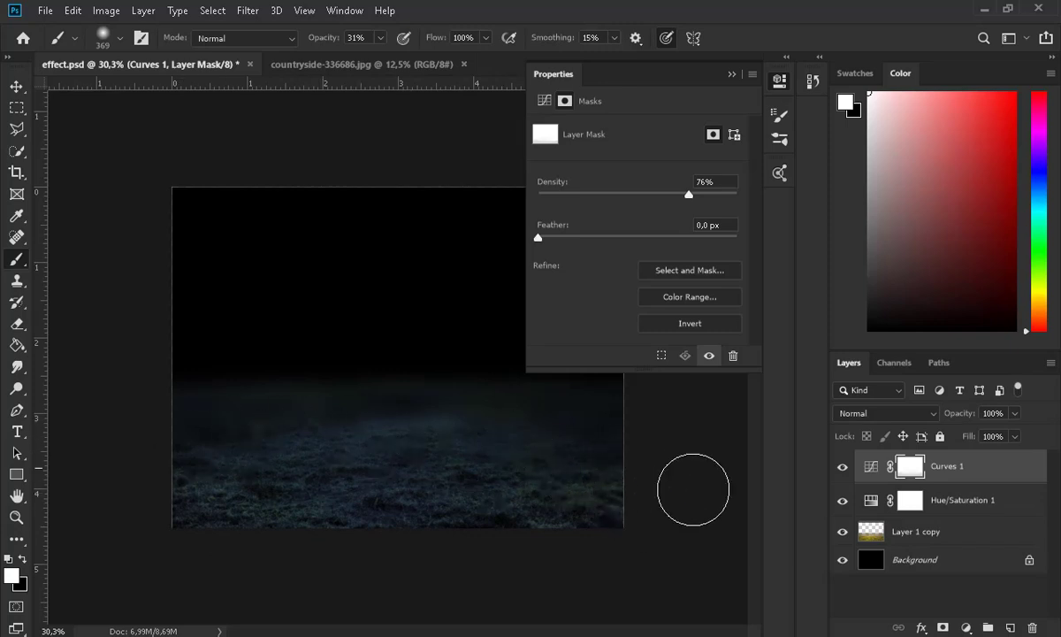
pyautogui.keyDown('shift'); pyautogui.click(994, 534); pyautogui.keyUp('shift')
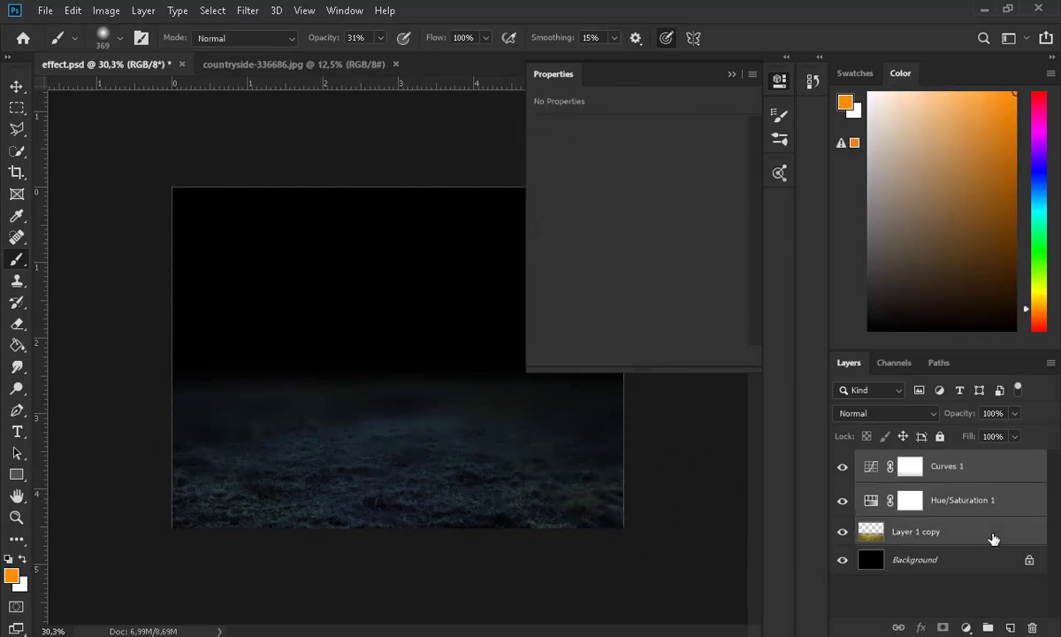
pyautogui.click(947, 601)
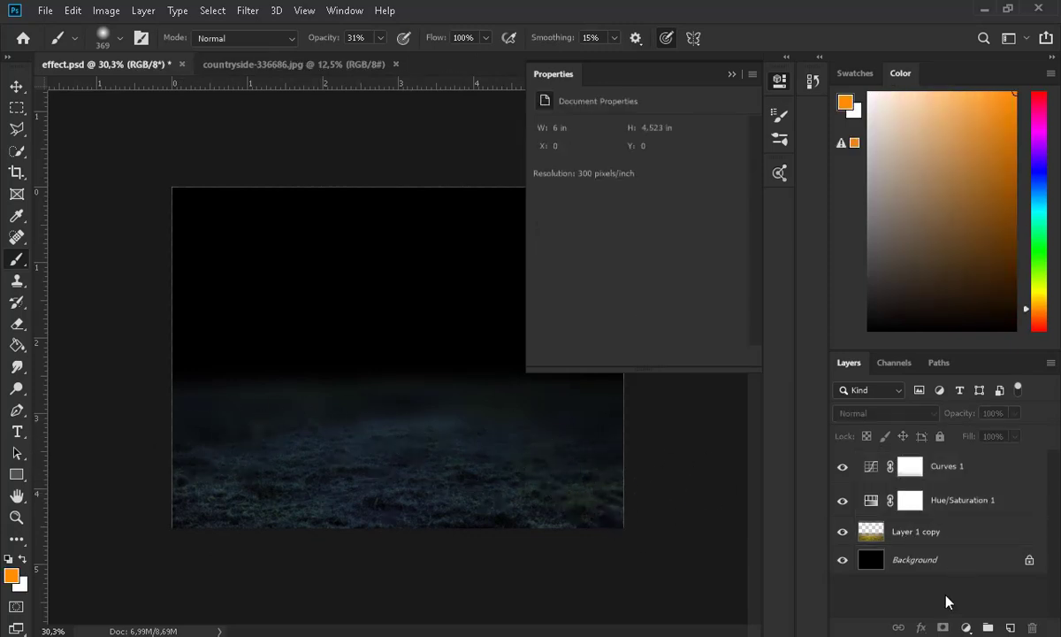
pyautogui.click(731, 75)
# Open the forest image forest-194483.jpg.
pyautogui.click(45, 11)
pyautogui.click(66, 46)
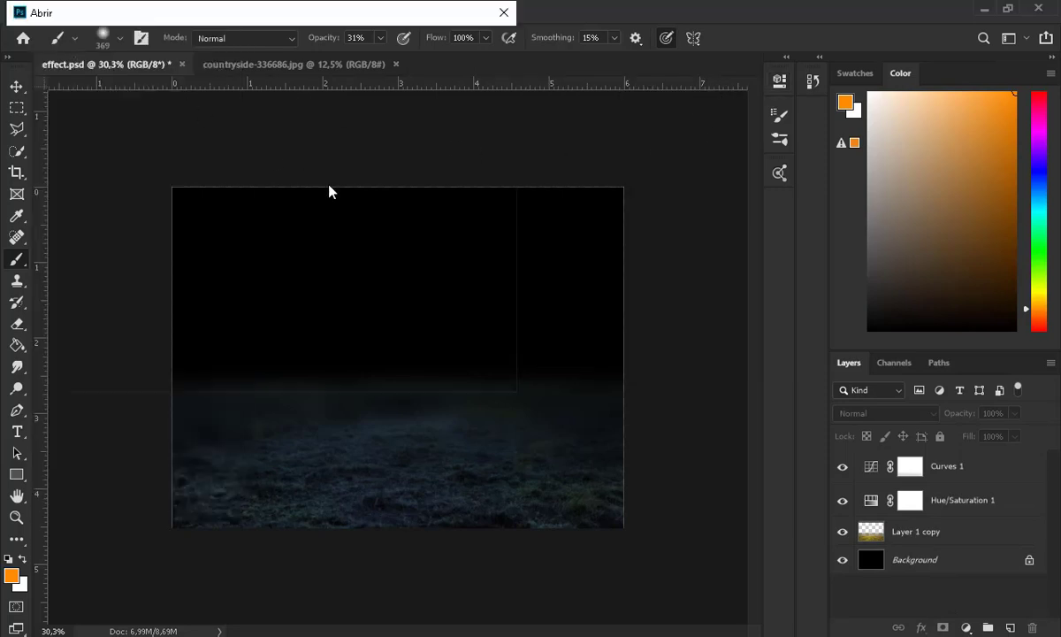
pyautogui.click(283, 235)
pyautogui.doubleClick(285, 236)
pyautogui.click(606, 317)
# Copy a rectangular selection of the forest image and paste it in place into effect.psd.
pyautogui.click(16, 107)
pyautogui.moveTo(86, 150); pyautogui.dragTo(709, 563)
pyautogui.hotkey('ctrl', 'c')
pyautogui.click(109, 71)
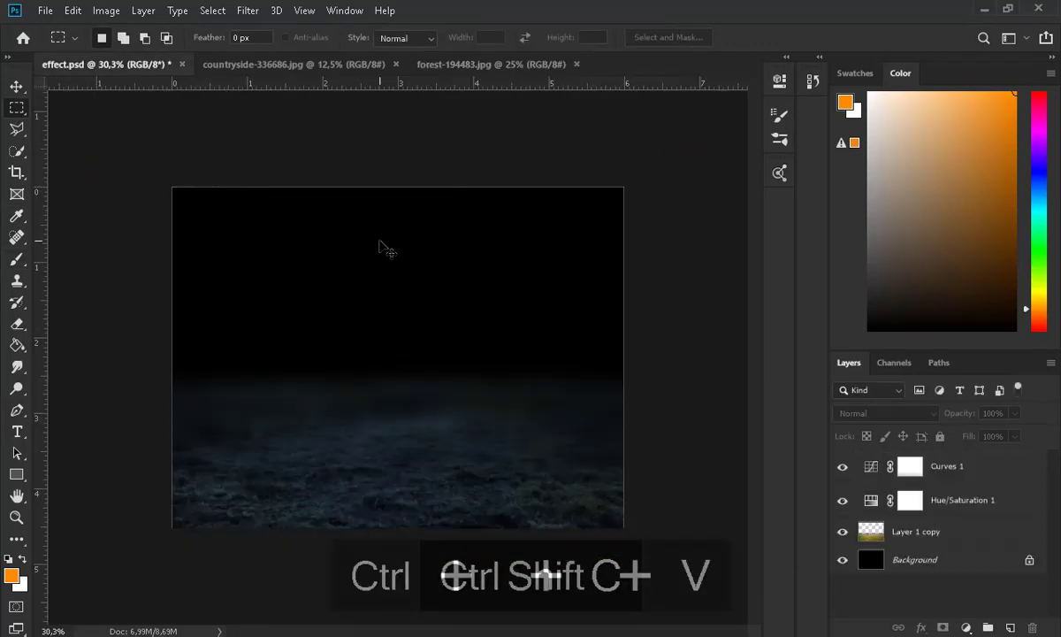
pyautogui.hotkey('ctrl', 'shift', 'v')
# Scale and position the pasted forest with Free Transform so it fills the canvas width above the foreground grass.
pyautogui.hotkey('ctrl', 't')
pyautogui.moveTo(576, 239); pyautogui.dragTo(512, 280)
pyautogui.moveTo(478, 343)
pyautogui.mouseDown()
pyautogui.moveTo(478, 309)
pyautogui.moveTo(474, 336)
pyautogui.mouseUp()
pyautogui.moveTo(510, 260); pyautogui.dragTo(502, 266)
pyautogui.hotkey('ctrl', '+')
pyautogui.hotkey('ctrl', '+')
pyautogui.moveTo(484, 374); pyautogui.dragTo(352, 302)
pyautogui.press('Return')
pyautogui.hotkey('ctrl', '0')
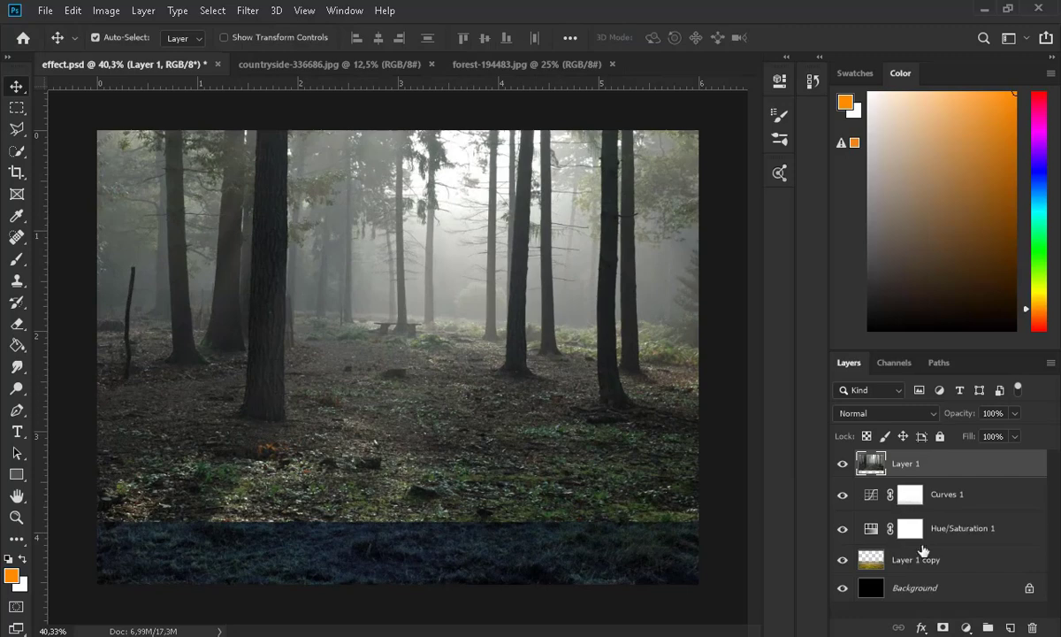
# Add a mask to the forest layer and paint its lower part out with black to blend it into the dark grass.
pyautogui.click(943, 627)
pyautogui.click(23, 559)
pyautogui.click(17, 260)
pyautogui.moveTo(192, 533)
pyautogui.mouseDown()
pyautogui.moveTo(532, 520)
pyautogui.moveTo(320, 507)
pyautogui.moveTo(503, 513)
pyautogui.moveTo(340, 525)
pyautogui.moveTo(649, 528)
pyautogui.mouseUp()
pyautogui.moveTo(380, 38); pyautogui.dragTo(397, 57)
pyautogui.moveTo(649, 528); pyautogui.dragTo(580, 526)
pyautogui.moveTo(380, 38); pyautogui.dragTo(363, 57)
pyautogui.moveTo(159, 454)
pyautogui.mouseDown()
pyautogui.moveTo(379, 456)
pyautogui.moveTo(461, 411)
pyautogui.mouseUp()
pyautogui.moveTo(396, 497); pyautogui.dragTo(395, 450)
pyautogui.hotkey('ctrl', '-')
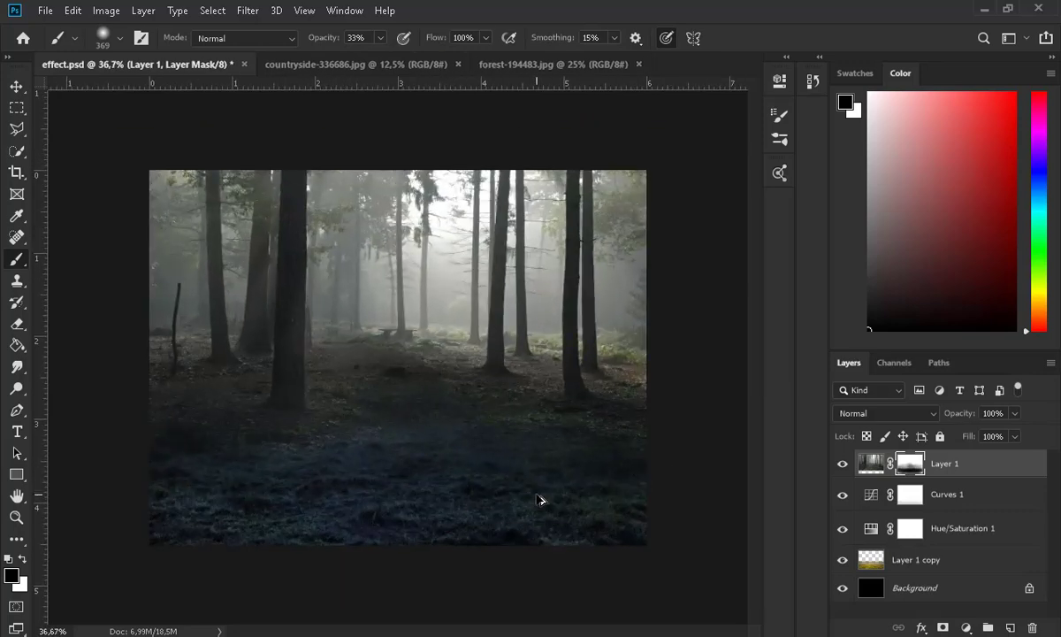
# Refine the forest mask at 33% opacity, restoring some ground with white and fading the foreground with black.
pyautogui.scroll(1, 537, 494)
pyautogui.press('x')
pyautogui.moveTo(270, 477); pyautogui.dragTo(609, 459)
pyautogui.press('x')
pyautogui.moveTo(106, 558)
pyautogui.mouseDown()
pyautogui.moveTo(485, 523)
pyautogui.moveTo(656, 532)
pyautogui.mouseUp()
pyautogui.scroll(-1, 634, 519)
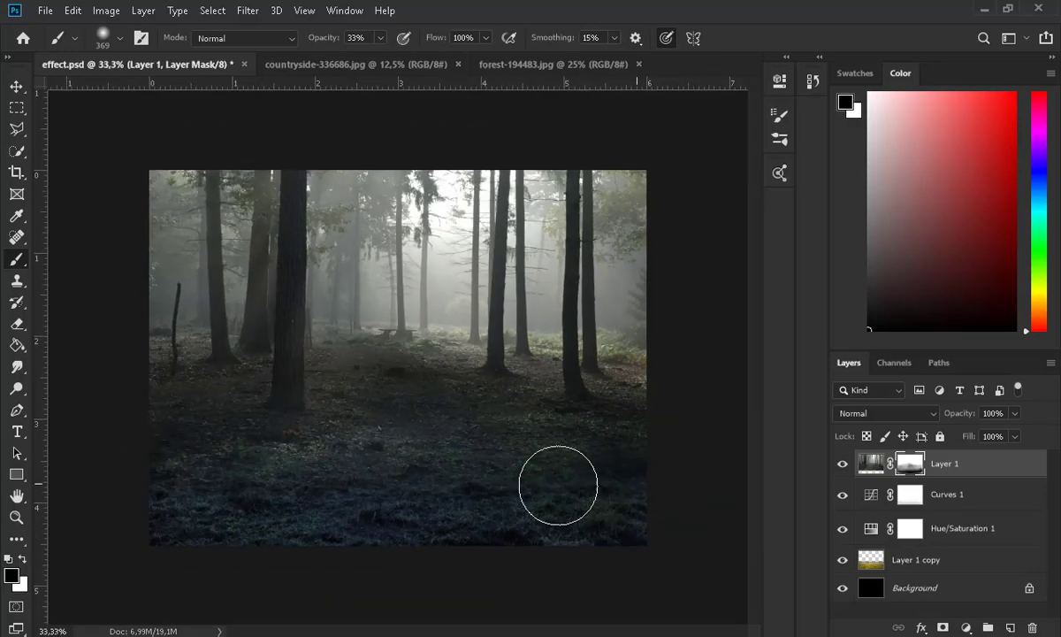
# Apply a Gaussian Blur with a radius of 8.8 pixels to the forest layer's image.
pyautogui.click(246, 11)
pyautogui.click(873, 460)
pyautogui.click(246, 12)
pyautogui.moveTo(357, 201)
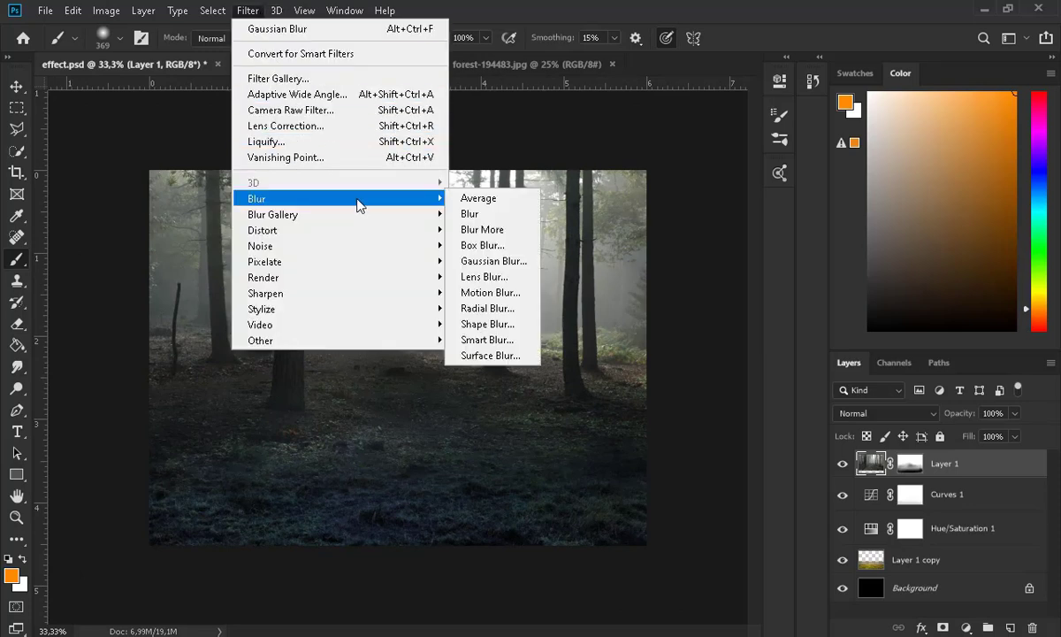
pyautogui.click(493, 261)
pyautogui.write('12')
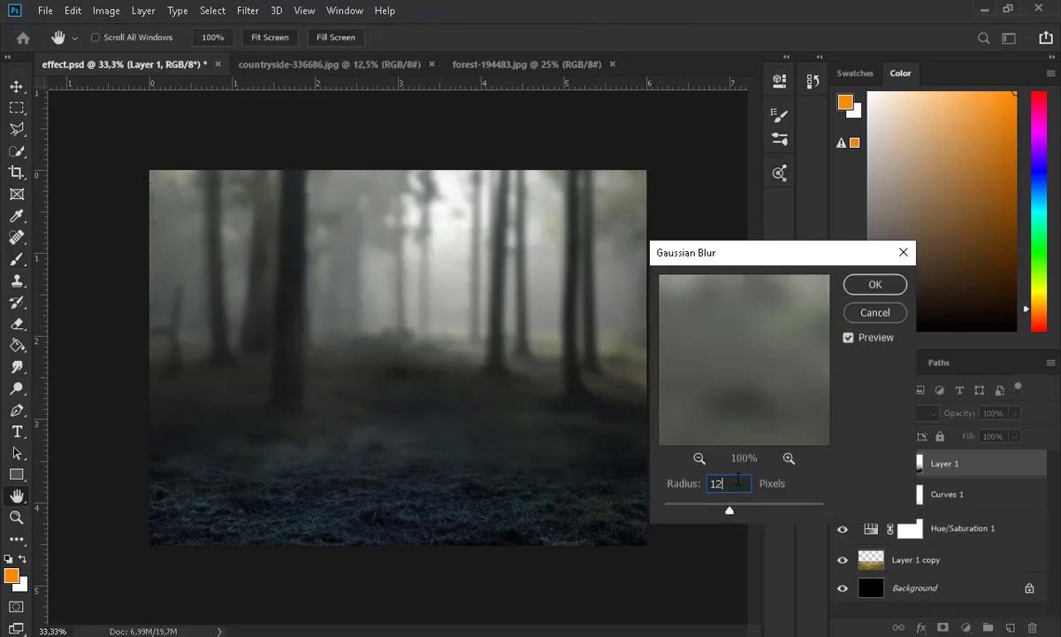
pyautogui.moveTo(718, 513); pyautogui.dragTo(714, 512)
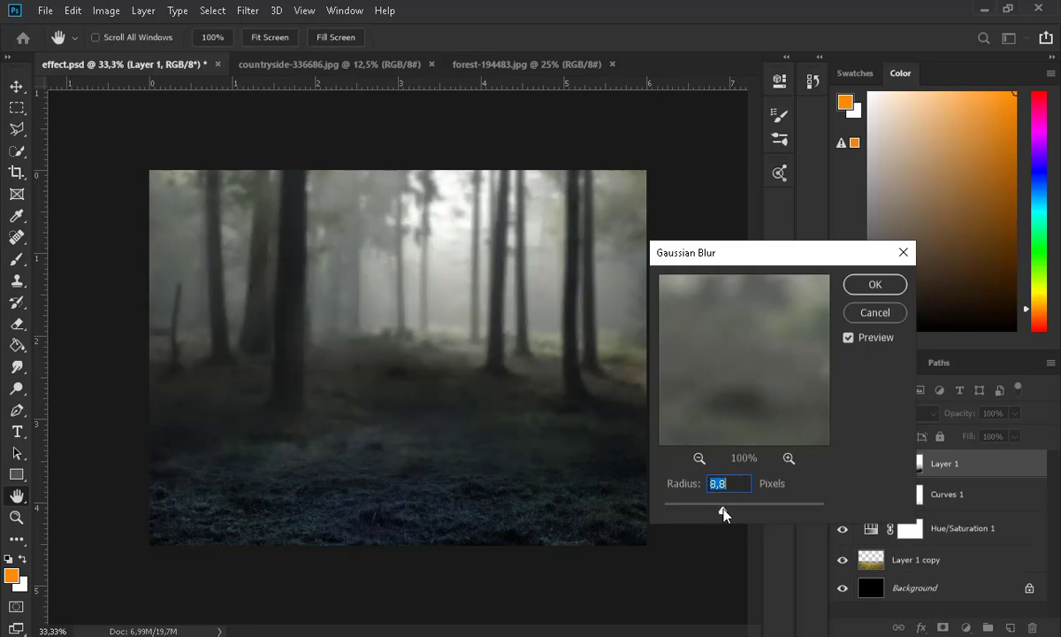
pyautogui.click(865, 291)
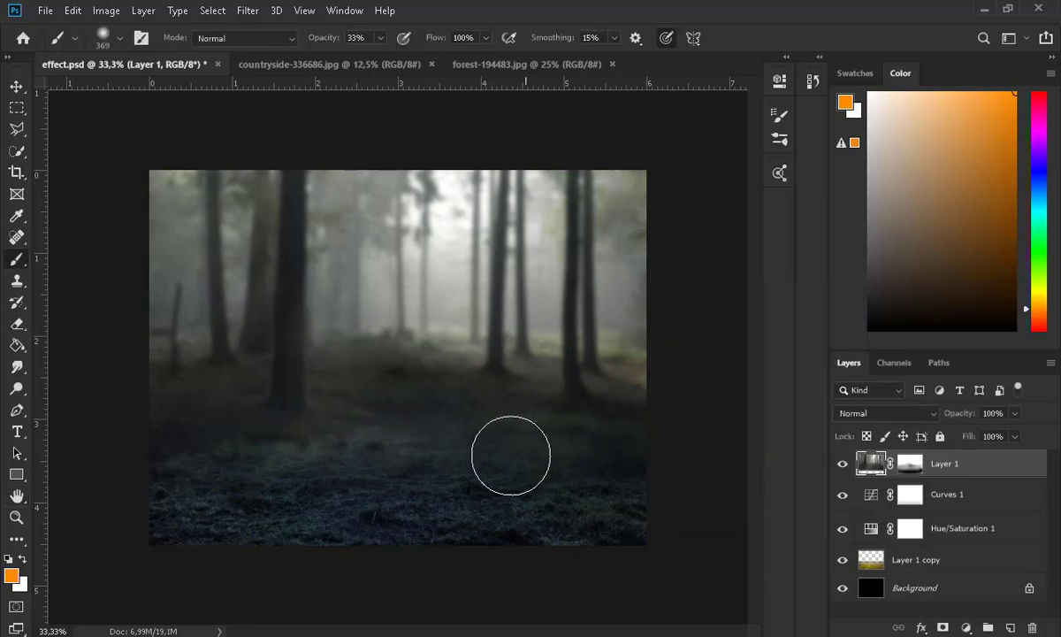
pyautogui.scroll(1, 593, 489)
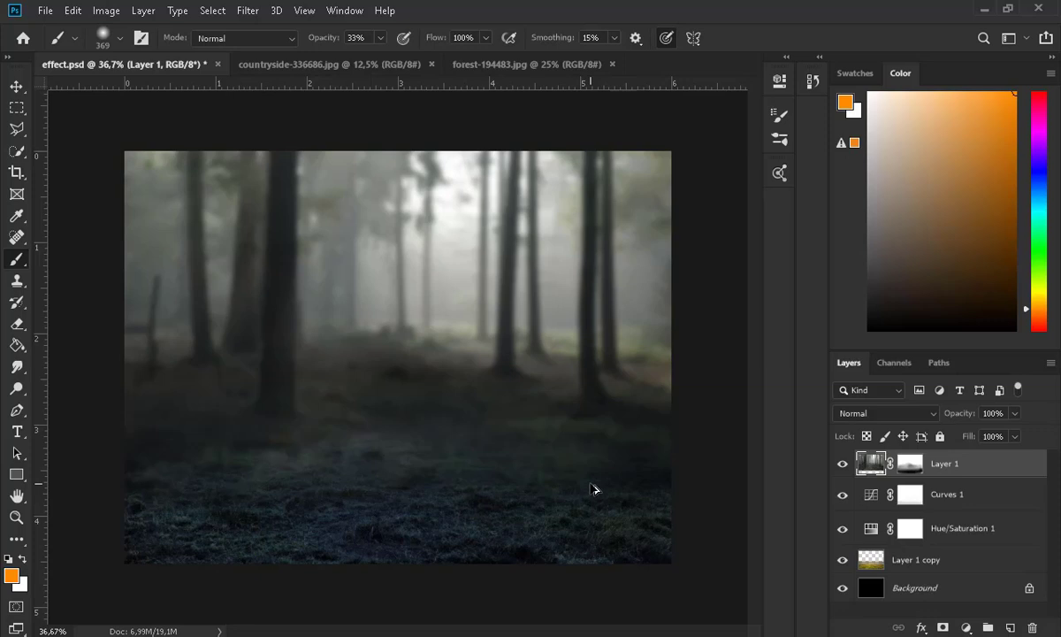
# Flip the forest layer horizontally so the thick tree trunk stands on the opposite side of the scene.
pyautogui.click(15, 86)
pyautogui.hotkey('ctrl', 't')
pyautogui.rightClick(384, 277)
pyautogui.click(471, 487)
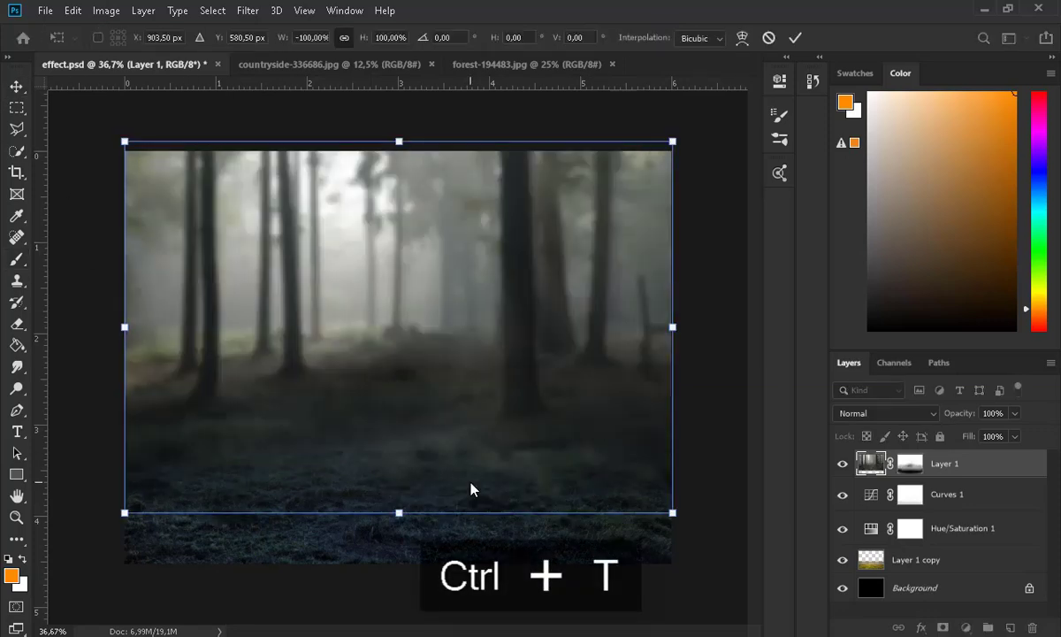
pyautogui.click(17, 87)
pyautogui.scroll(-6, 570, 415)
pyautogui.scroll(6, 573, 413)
pyautogui.scroll(1, 575, 416)
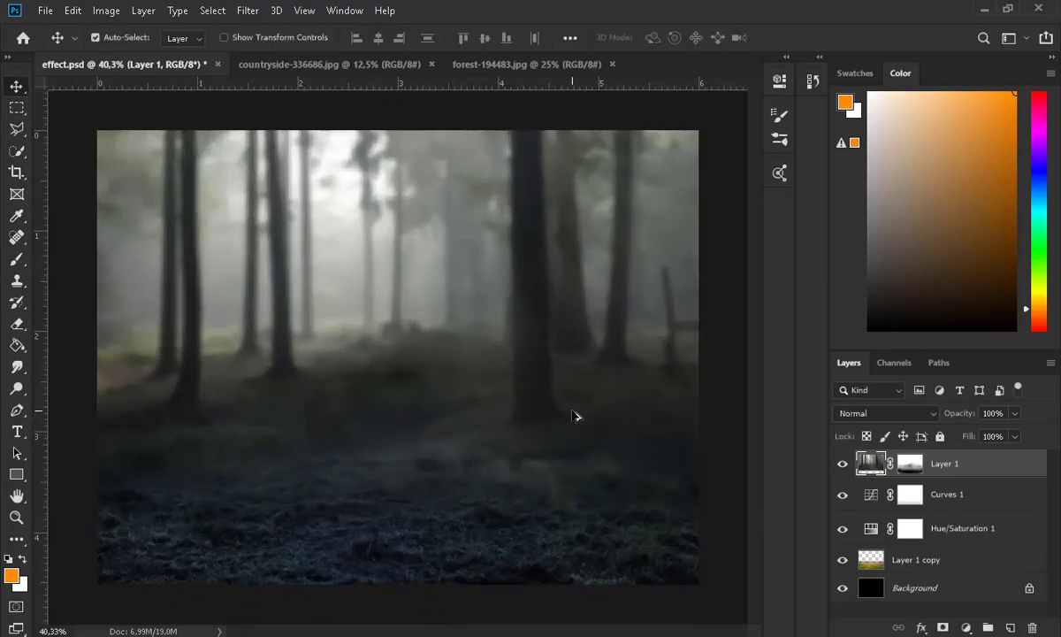
pyautogui.scroll(-3, 591, 426)
pyautogui.scroll(1, 445, 389)
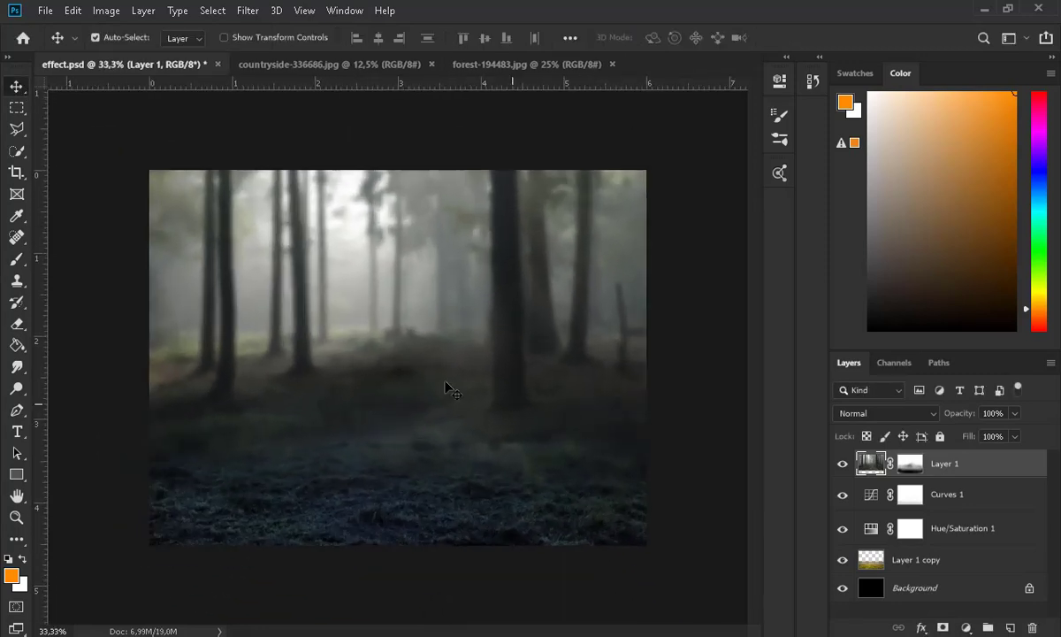
# Add a new layer and outline the thick foreground tree trunk with the Polygonal Lasso.
pyautogui.click(17, 107)
pyautogui.scroll(1, 398, 359)
pyautogui.click(17, 130)
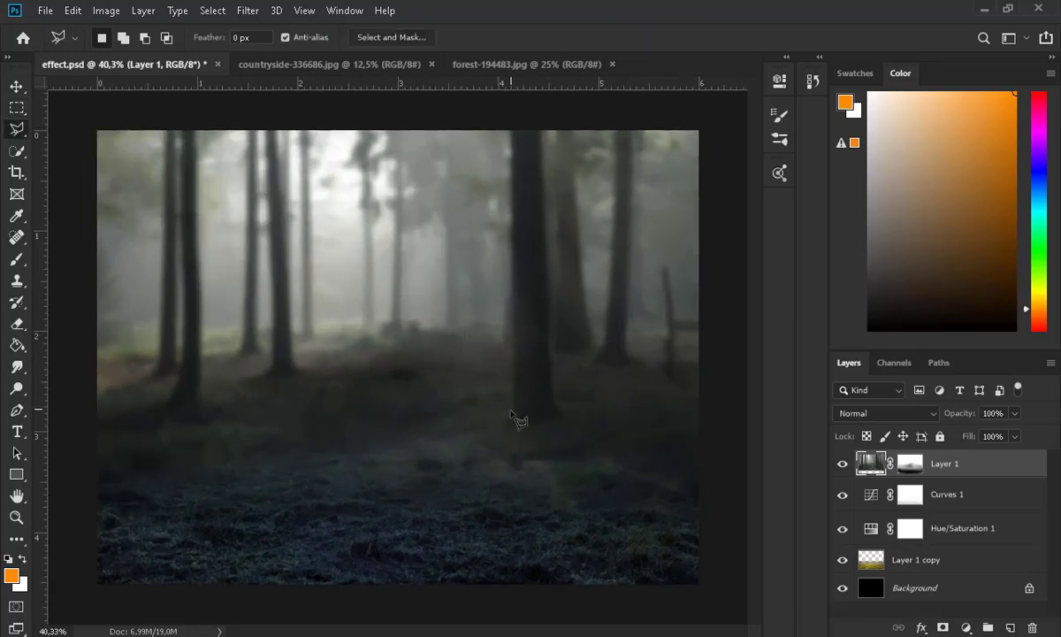
pyautogui.click(1009, 627)
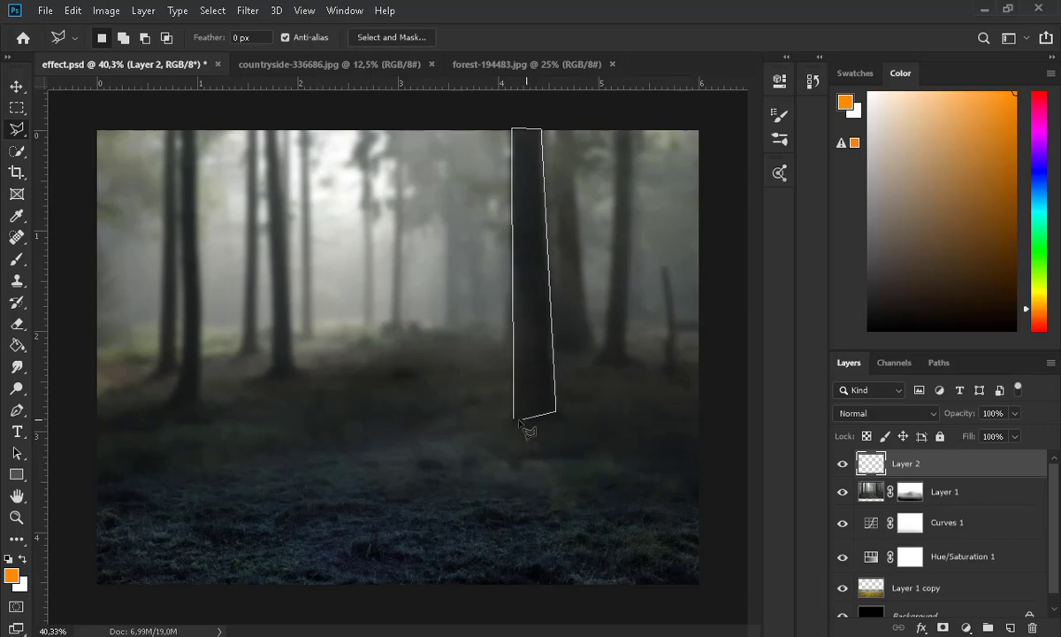
pyautogui.click(513, 419)
# Set the foreground colour to black and fill the trunk-shaped selection on the new layer with the Paint Bucket.
pyautogui.click(23, 559)
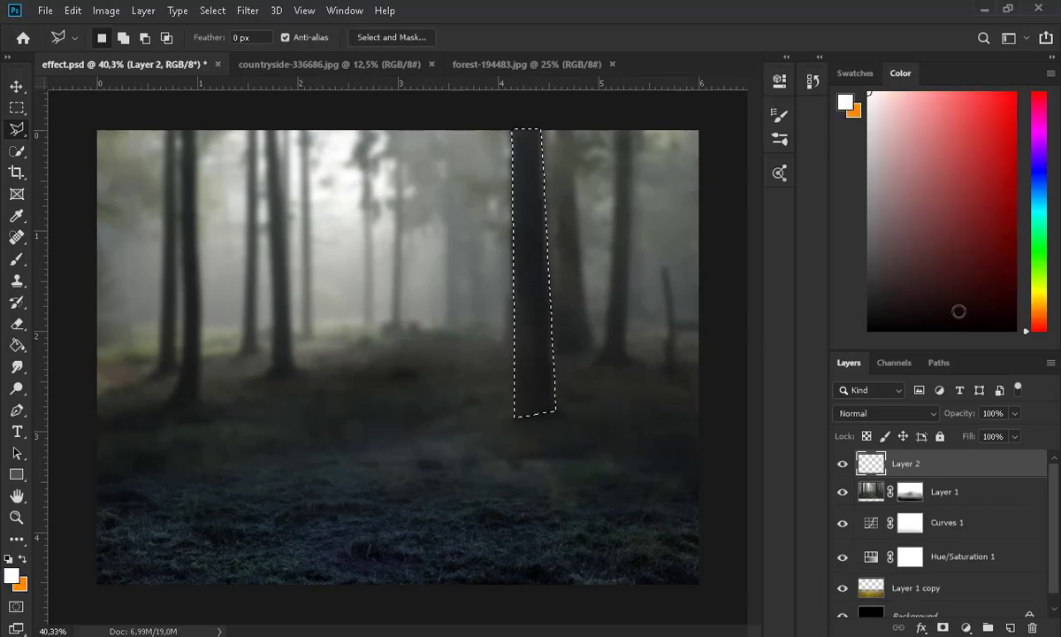
pyautogui.click(1015, 330)
pyautogui.click(17, 344)
pyautogui.click(537, 398)
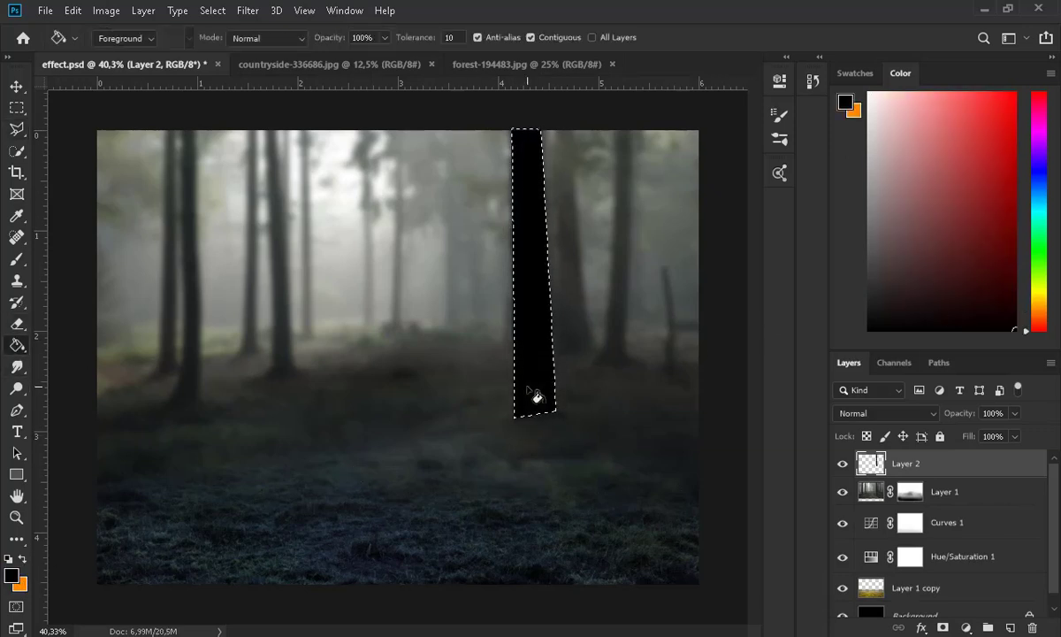
# Flip the black trunk shape vertically and move it directly below the trunk so it starts at the base.
pyautogui.press('v')
pyautogui.hotkey('ctrl', 't')
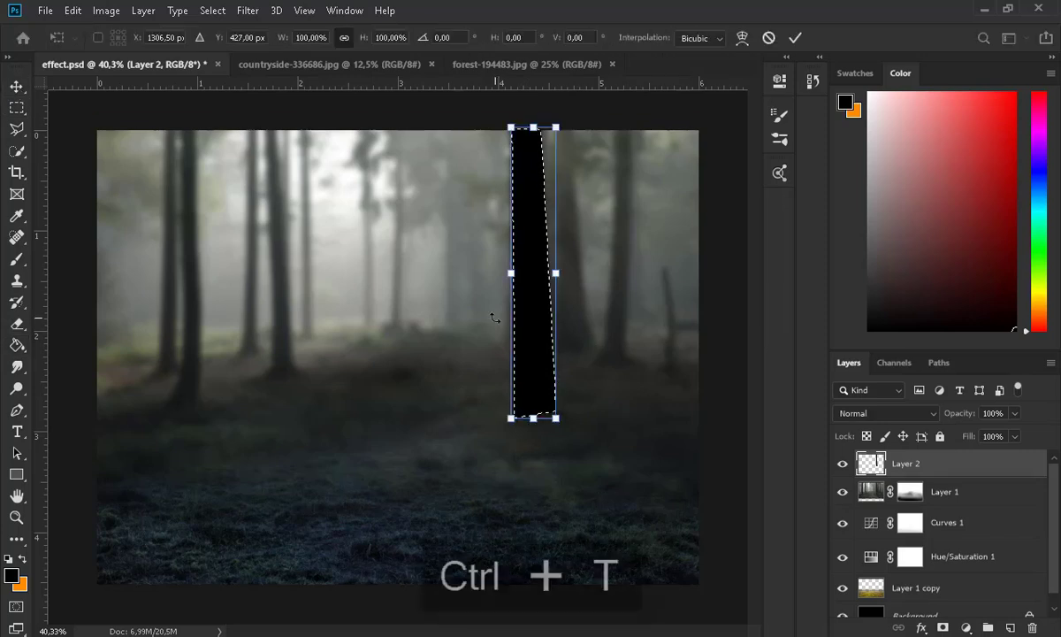
pyautogui.rightClick(541, 328)
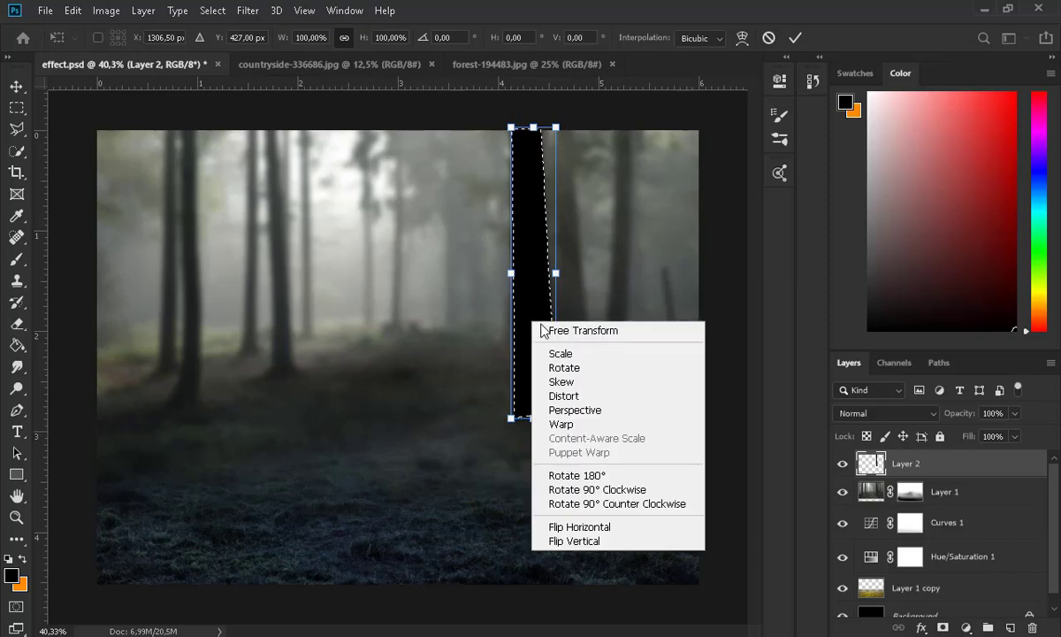
pyautogui.click(610, 540)
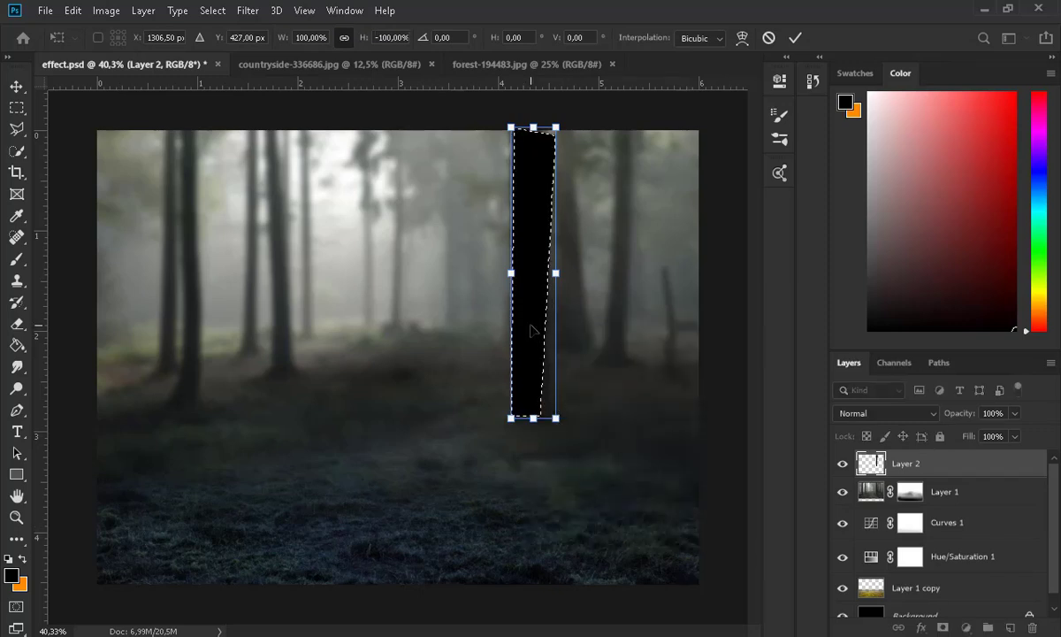
pyautogui.moveTo(531, 330); pyautogui.dragTo(572, 561)
pyautogui.moveTo(568, 417); pyautogui.dragTo(540, 466)
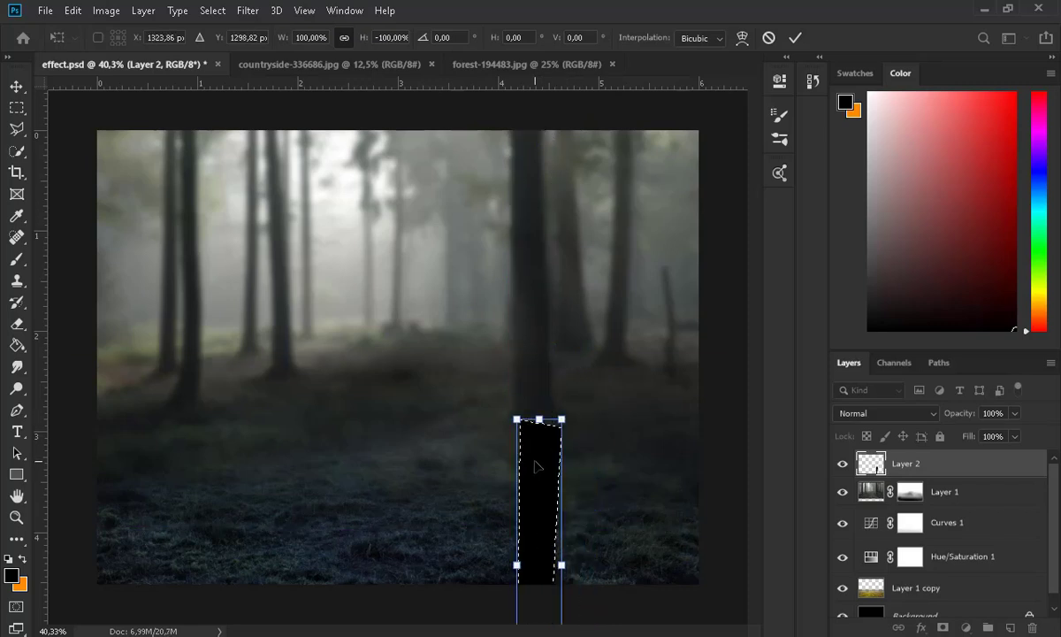
# Tilt the black shape away from the trunk's base and widen its far end with a Perspective transform.
pyautogui.hotkey('ctrl', '-')
pyautogui.moveTo(496, 543)
pyautogui.mouseDown()
pyautogui.moveTo(519, 536)
pyautogui.moveTo(506, 542)
pyautogui.mouseUp()
pyautogui.moveTo(464, 443)
pyautogui.mouseDown()
pyautogui.moveTo(472, 435)
pyautogui.moveTo(472, 445)
pyautogui.mouseUp()
pyautogui.rightClick(445, 404)
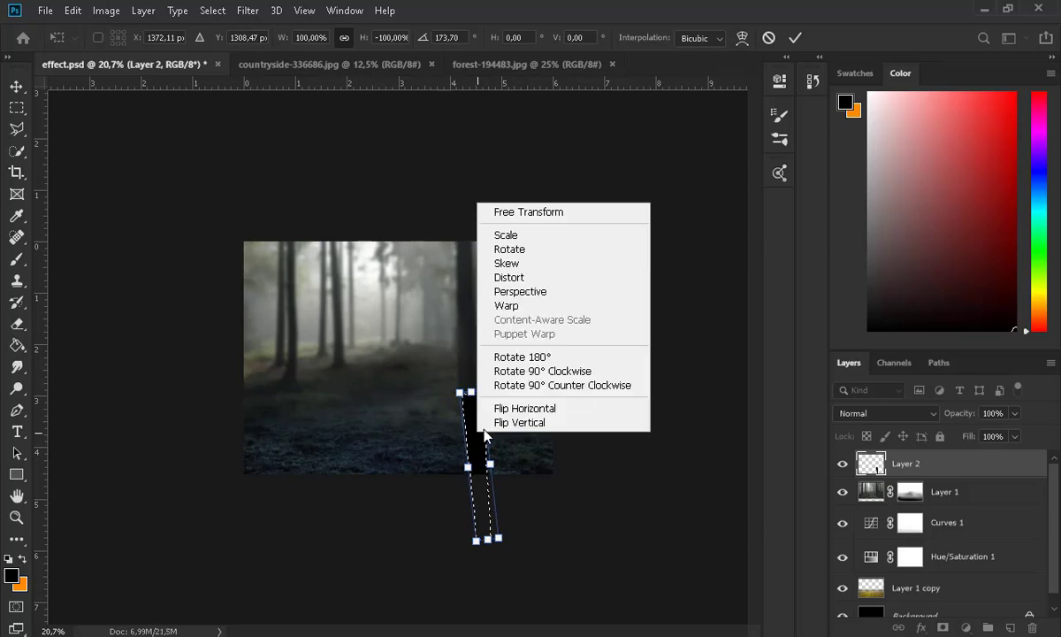
pyautogui.click(530, 291)
pyautogui.moveTo(499, 538); pyautogui.dragTo(657, 395)
# Adjust the shape's far corners so it falls diagonally across the ground past the canvas's right edge, then deselect it.
pyautogui.rightClick(478, 427)
pyautogui.click(521, 262)
pyautogui.moveTo(454, 543); pyautogui.dragTo(551, 533)
pyautogui.moveTo(665, 519); pyautogui.dragTo(601, 486)
pyautogui.moveTo(550, 533); pyautogui.dragTo(611, 393)
pyautogui.moveTo(569, 502); pyautogui.dragTo(591, 491)
pyautogui.moveTo(652, 435); pyautogui.dragTo(663, 425)
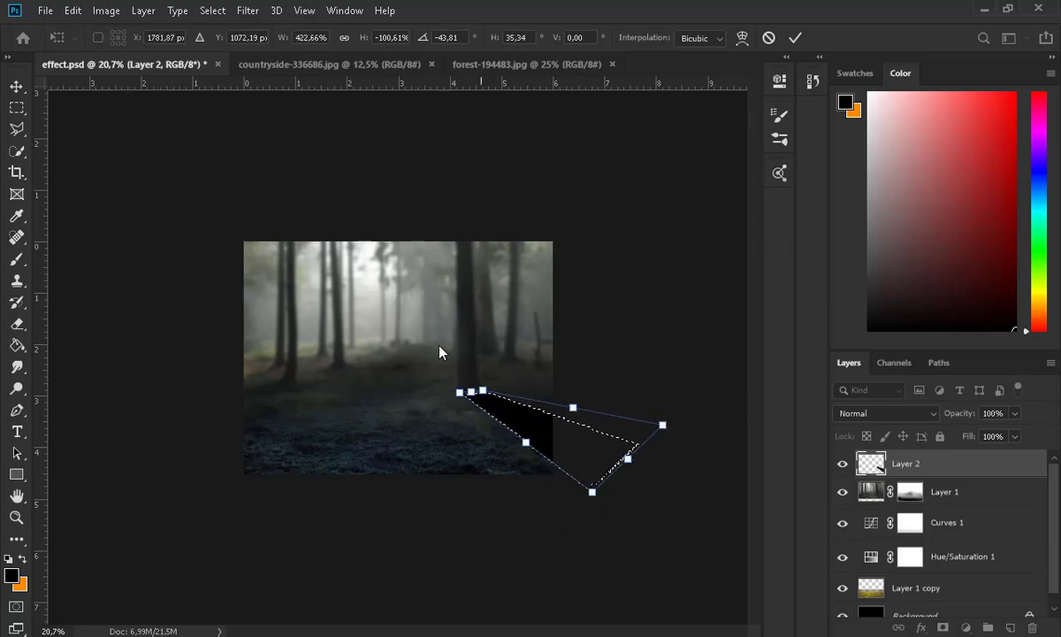
pyautogui.click(16, 85)
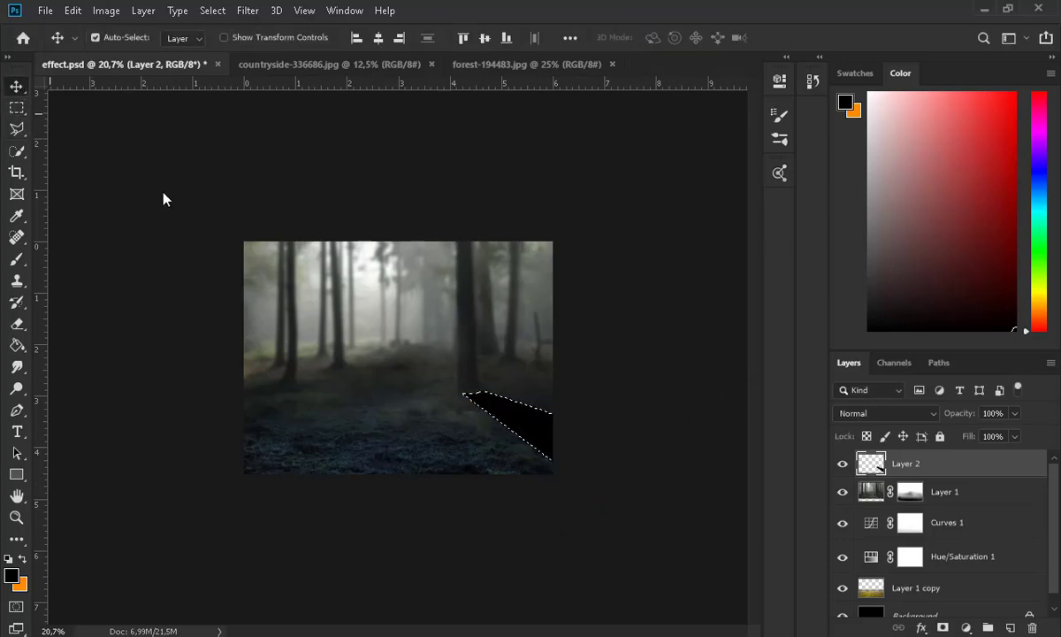
pyautogui.hotkey('ctrl', 'd')
# Reshape the black shadow with Free Transform so it fans out from the trunk's base to the canvas's right edge.
pyautogui.press('m')
pyautogui.click(18, 88)
pyautogui.scroll(7, 501, 421)
pyautogui.moveTo(569, 449); pyautogui.dragTo(559, 441)
pyautogui.hotkey('ctrl', 't')
pyautogui.rightClick(583, 453)
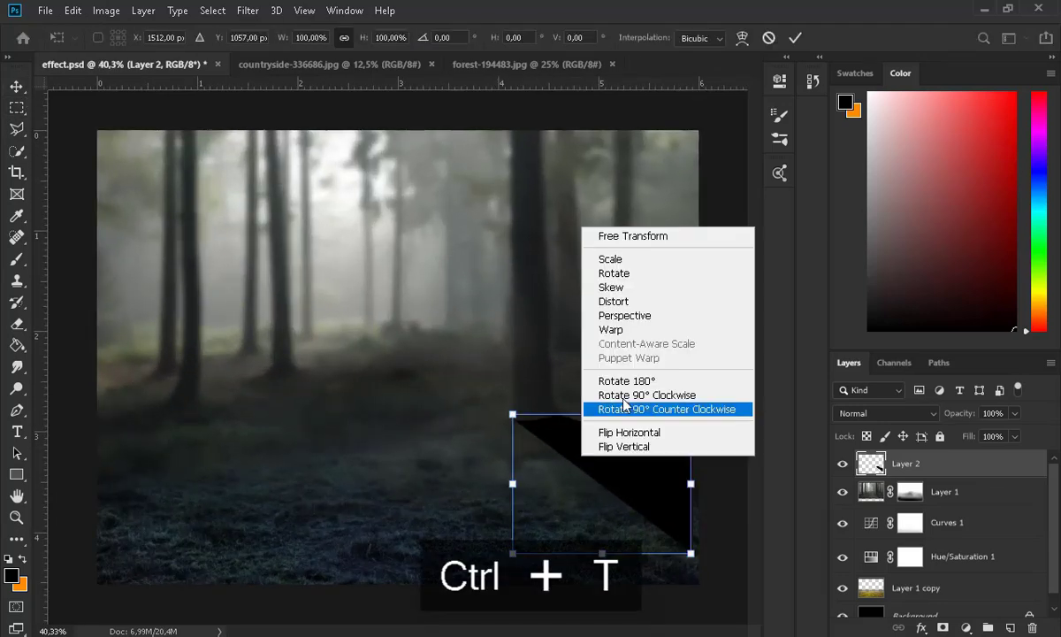
pyautogui.click(629, 316)
pyautogui.rightClick(611, 415)
pyautogui.click(639, 320)
pyautogui.moveTo(693, 460); pyautogui.dragTo(723, 465)
pyautogui.moveTo(693, 554); pyautogui.dragTo(707, 559)
pyautogui.click(19, 92)
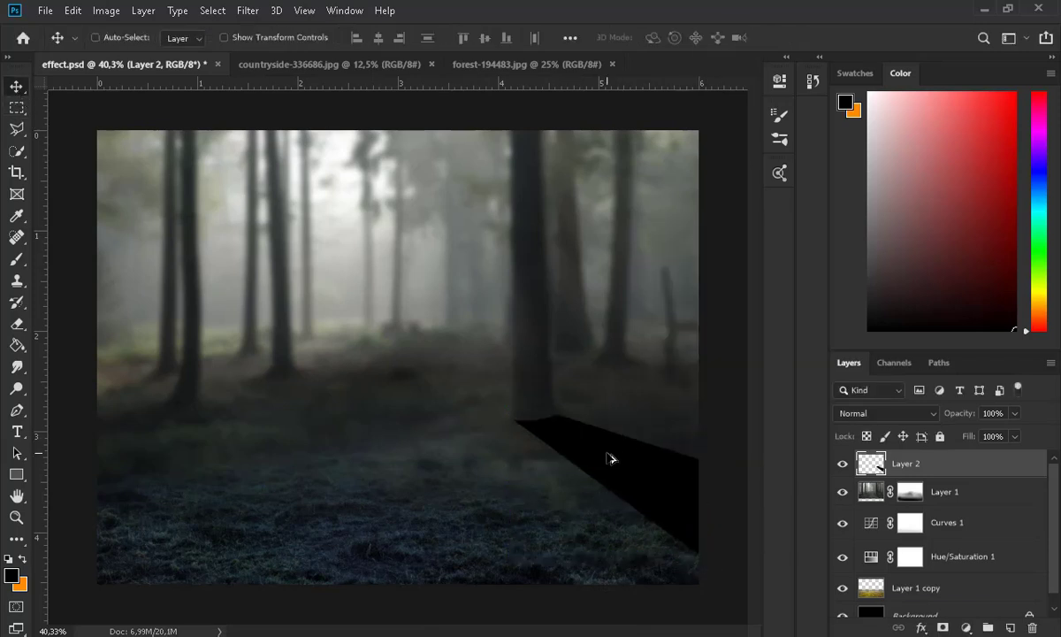
# Apply a Gaussian Blur with a radius of 15 pixels to the shadow and lower its layer opacity to 52%.
pyautogui.hotkey('ctrl', '-')
pyautogui.click(247, 9)
pyautogui.moveTo(318, 200)
pyautogui.click(495, 264)
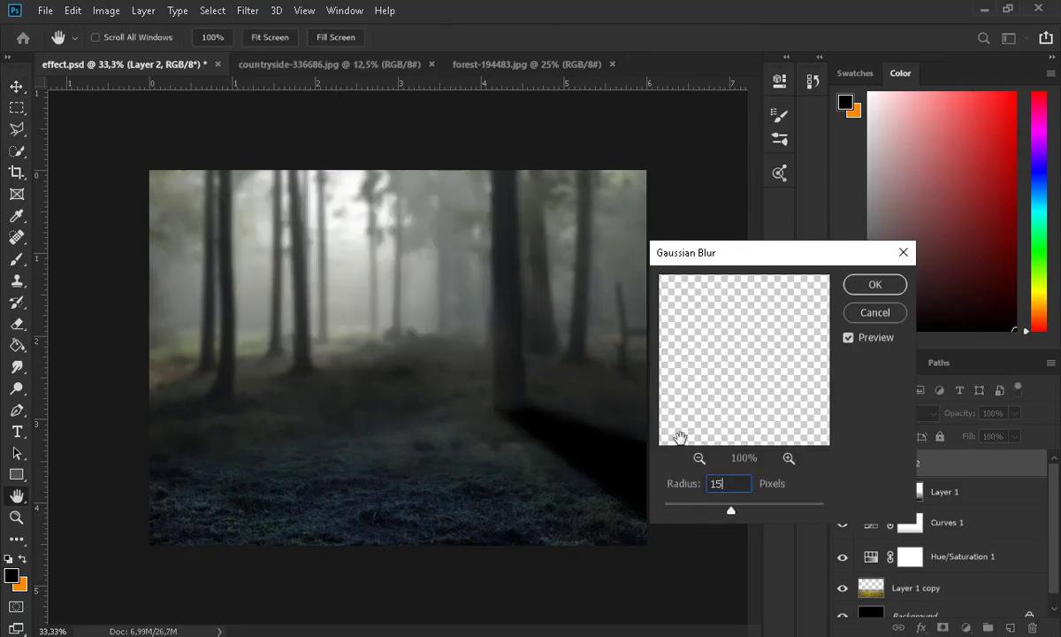
pyautogui.click(867, 290)
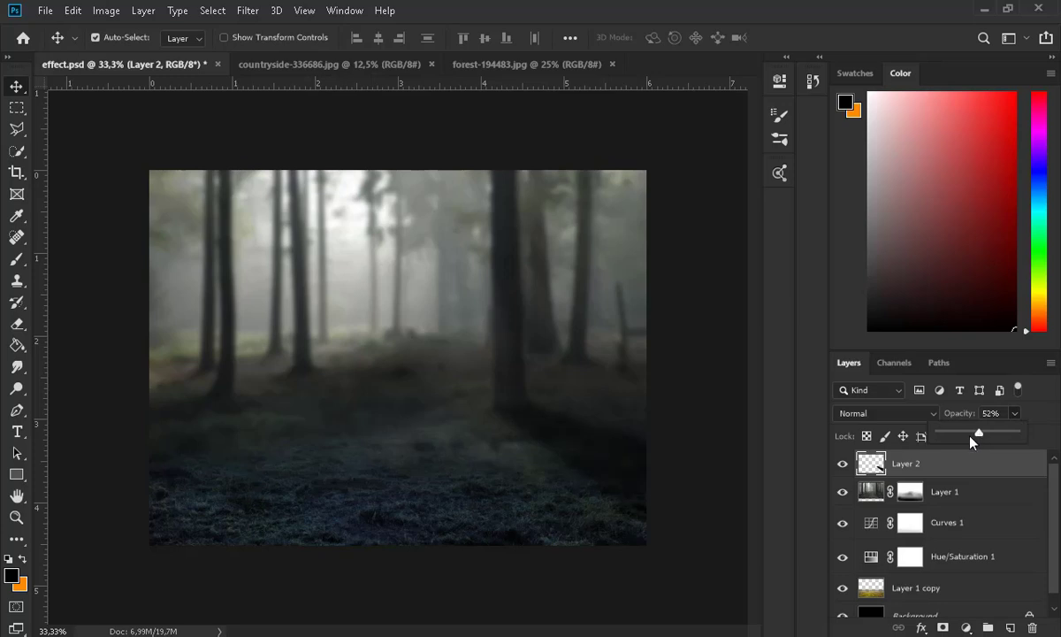
# Duplicate the shadow layer, move the copy under the trees on the left of the scene and flip it horizontally.
pyautogui.click(942, 465)
pyautogui.hotkey('ctrl', 'j')
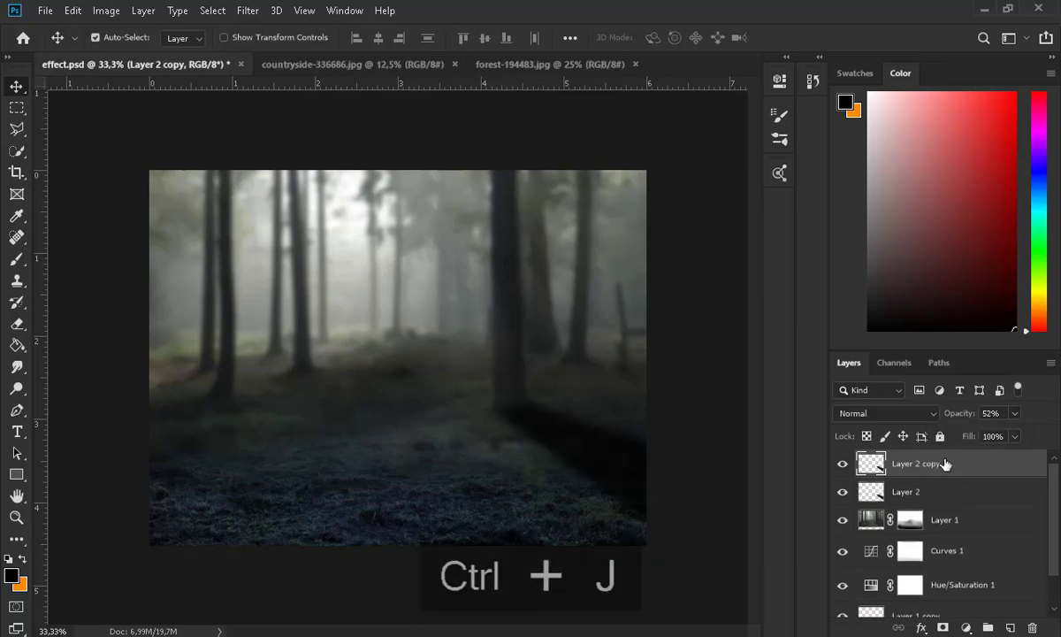
pyautogui.hotkey('ctrl', 't')
pyautogui.moveTo(594, 432); pyautogui.dragTo(285, 385)
pyautogui.rightClick(354, 416)
pyautogui.click(382, 389)
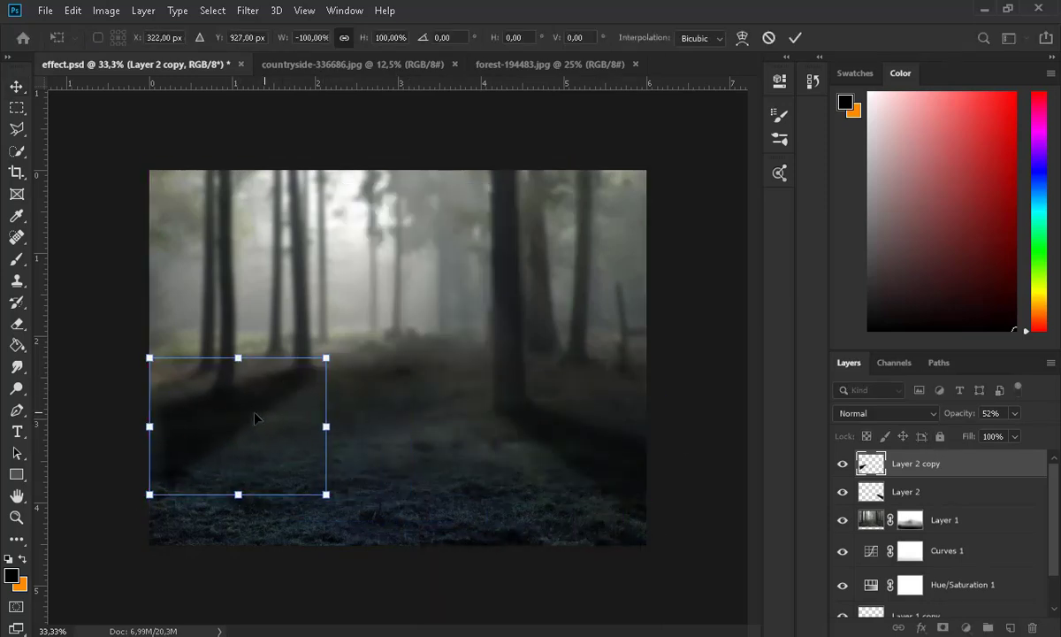
# Stretch the outer side of the copied shadow past the canvas's left edge.
pyautogui.rightClick(233, 417)
pyautogui.click(252, 287)
pyautogui.moveTo(150, 403); pyautogui.dragTo(95, 412)
pyautogui.moveTo(208, 495); pyautogui.dragTo(131, 489)
pyautogui.press('Return')
# Slant and narrow the copied shadow with Free Transform and shift its upper edge towards the base of its tree.
pyautogui.rightClick(220, 419)
pyautogui.press('Escape')
pyautogui.hotkey('ctrl', 't')
pyautogui.rightClick(221, 414)
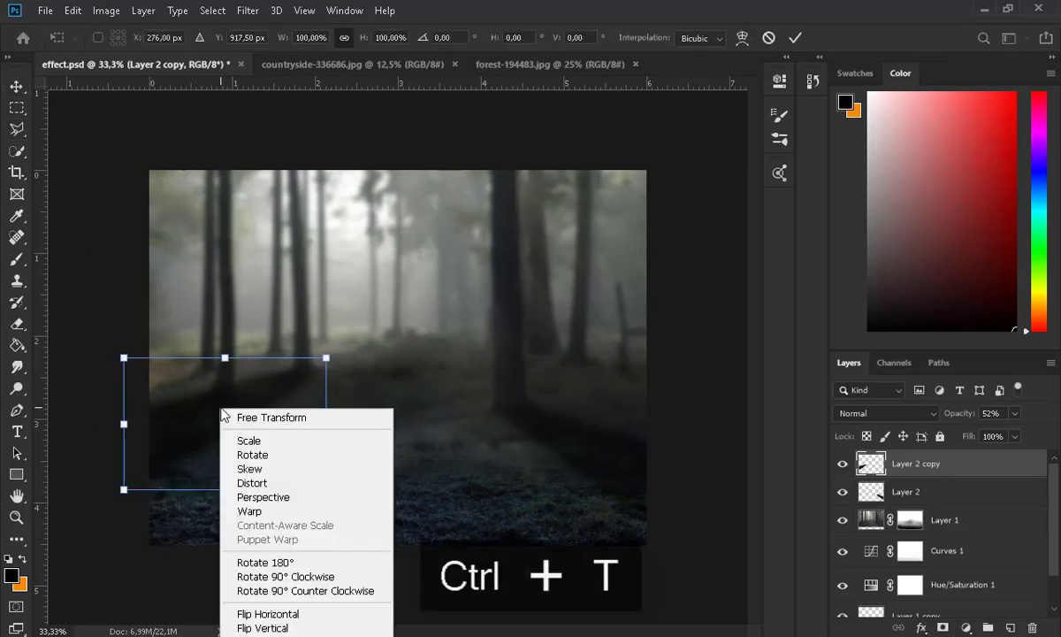
pyautogui.click(285, 499)
pyautogui.moveTo(128, 362); pyautogui.dragTo(124, 434)
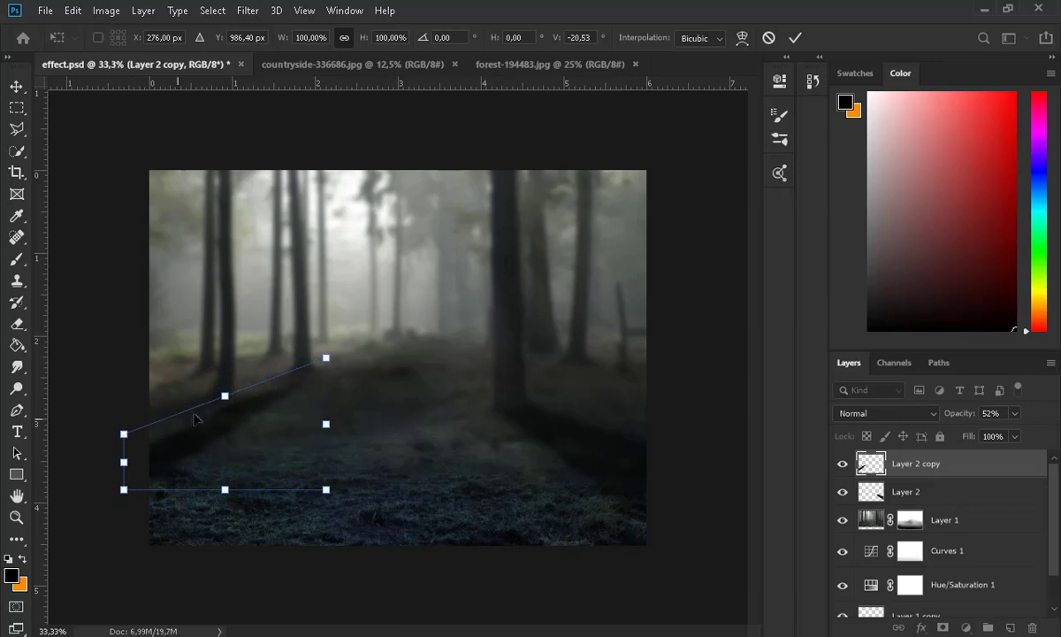
pyautogui.moveTo(228, 401); pyautogui.dragTo(244, 369)
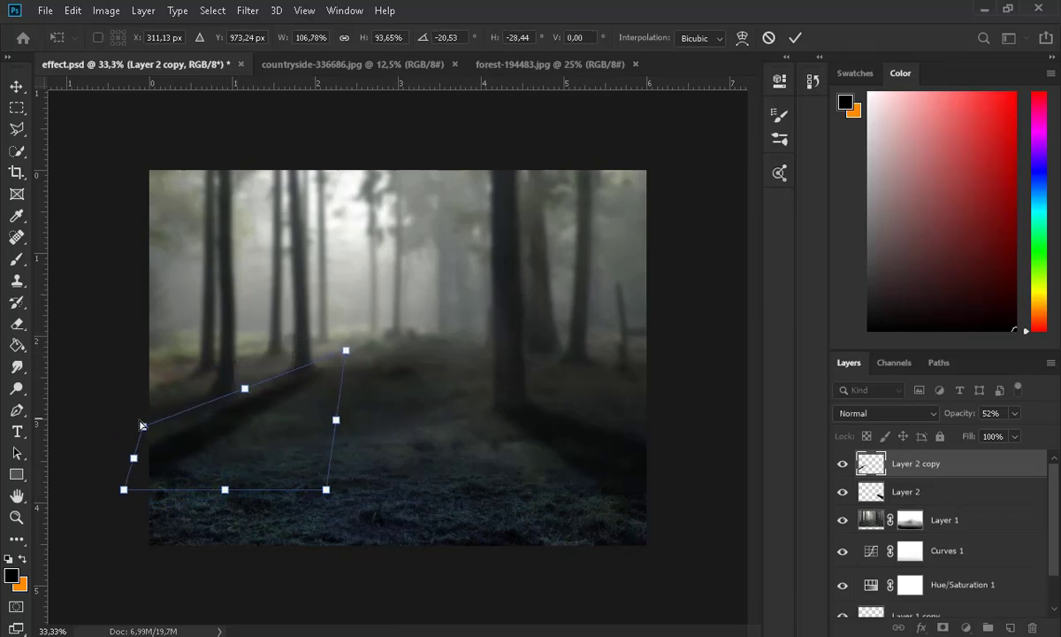
# Warp the copied shadow so it joins the base of its tree.
pyautogui.scroll(1, 197, 427)
pyautogui.rightClick(196, 392)
pyautogui.click(231, 294)
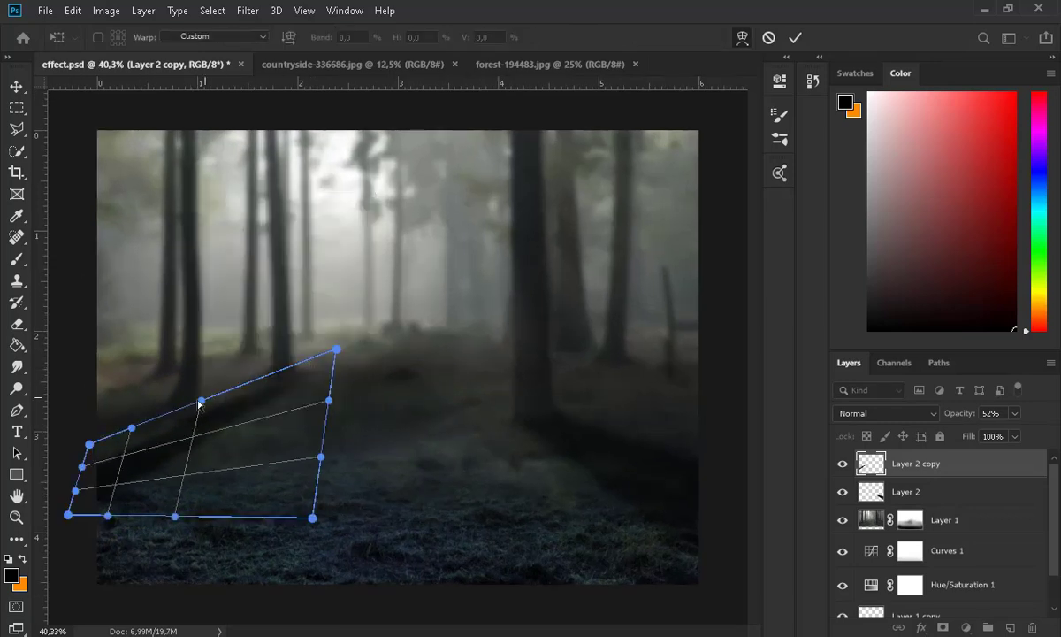
pyautogui.moveTo(219, 379); pyautogui.dragTo(219, 376)
pyautogui.press('Return')
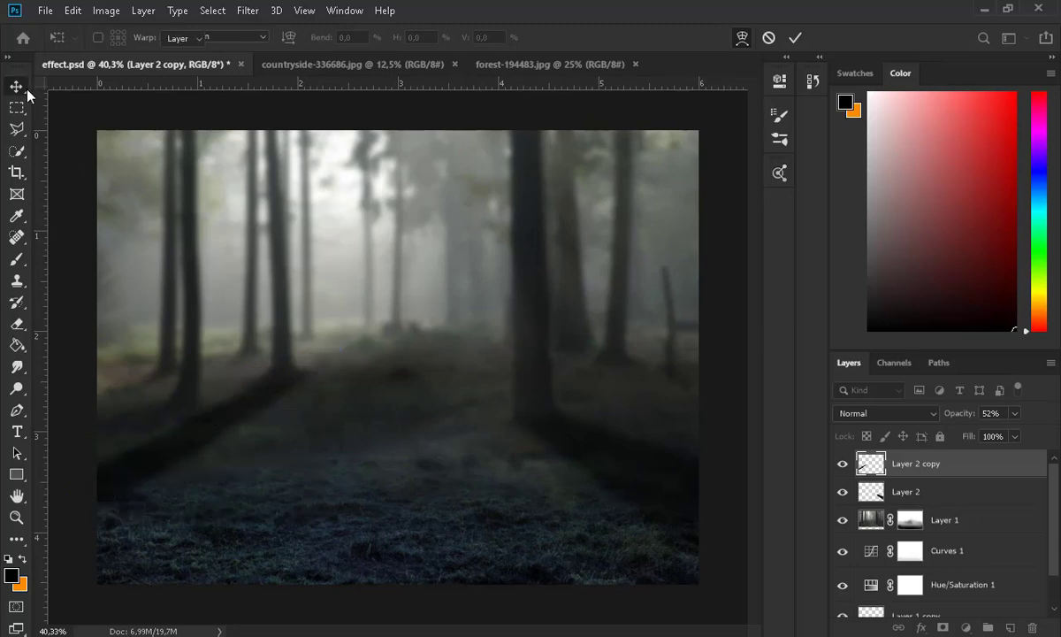
# Fade the outer part of the left shadow with a soft Eraser at 27% opacity.
pyautogui.click(16, 323)
pyautogui.moveTo(298, 62); pyautogui.dragTo(292, 62)
pyautogui.hotkey('ctrl', '-')
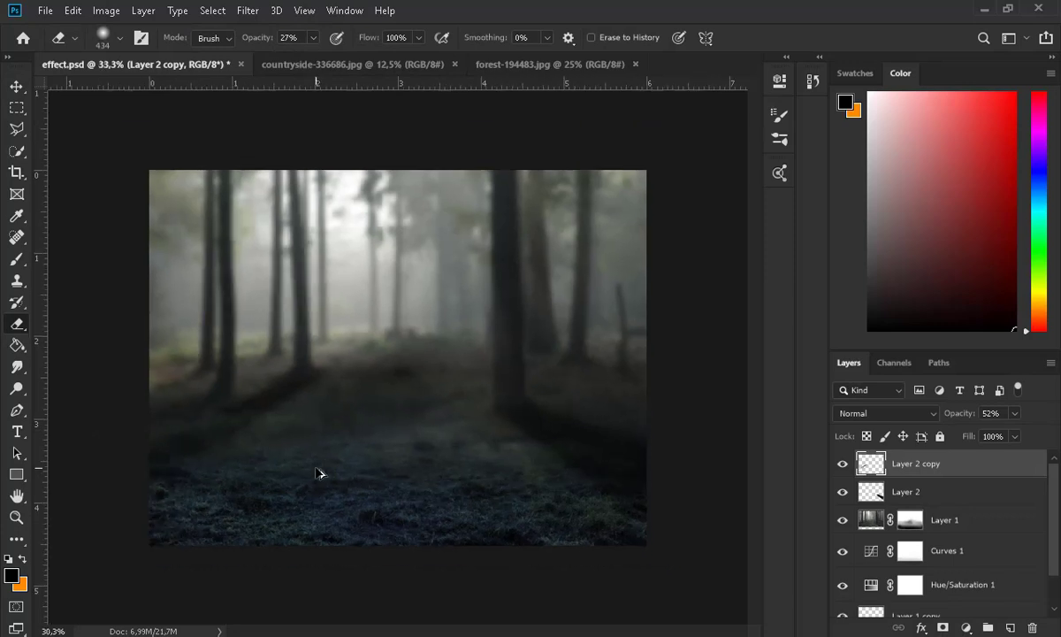
pyautogui.hotkey('ctrl', '+')
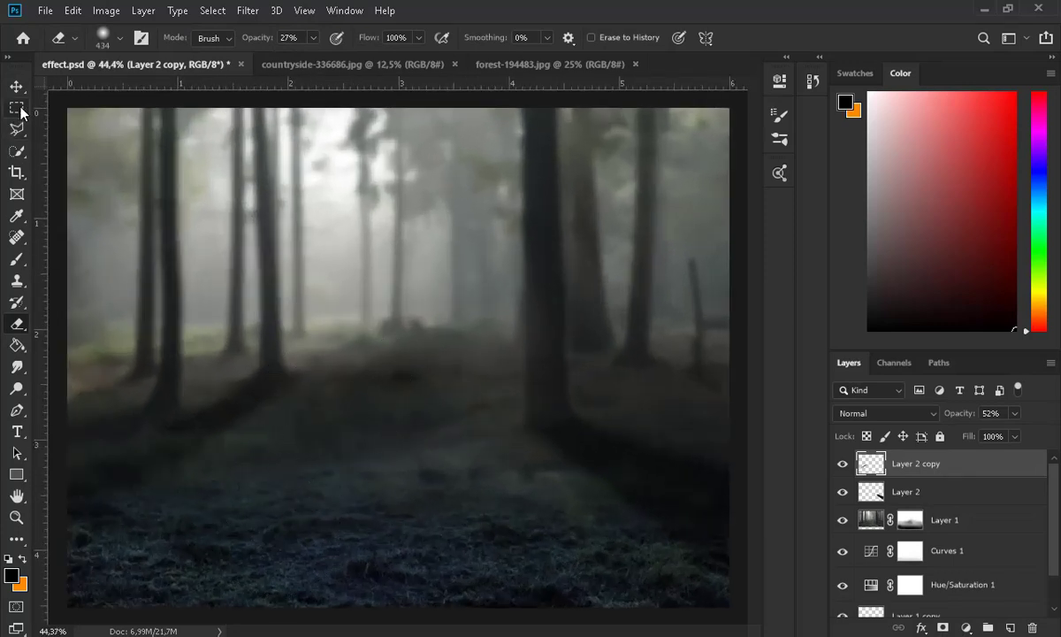
pyautogui.press('v')
pyautogui.scroll(-3, 280, 362)
# Duplicate the faded shadow, move the copy to the neighbouring tree nearer the left edge and rotate it to fit the trunk's base.
pyautogui.hotkey('ctrl', 'j')
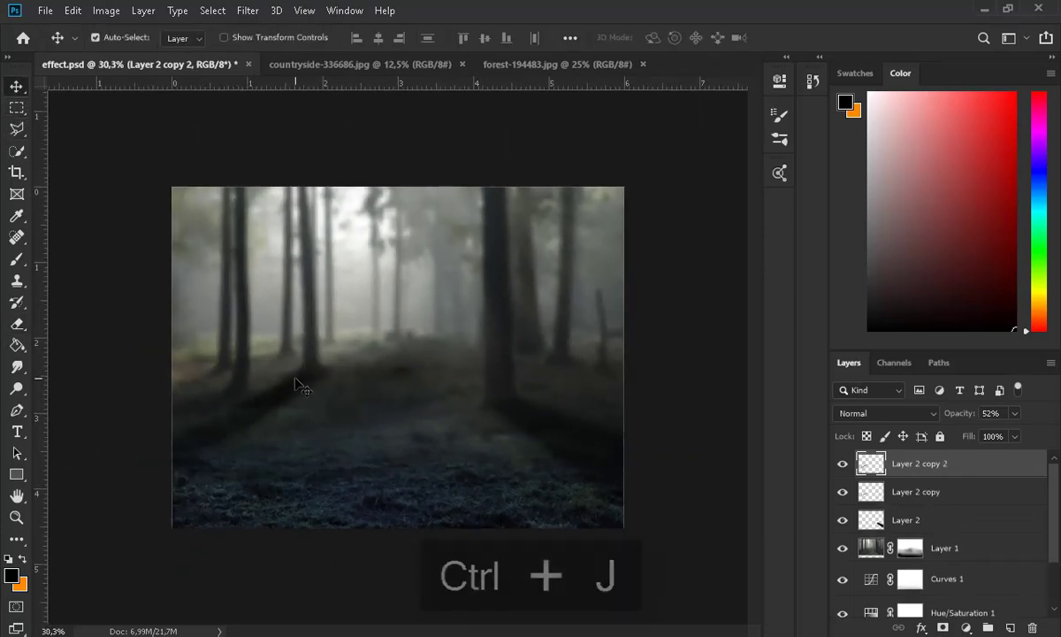
pyautogui.moveTo(270, 404); pyautogui.dragTo(209, 421)
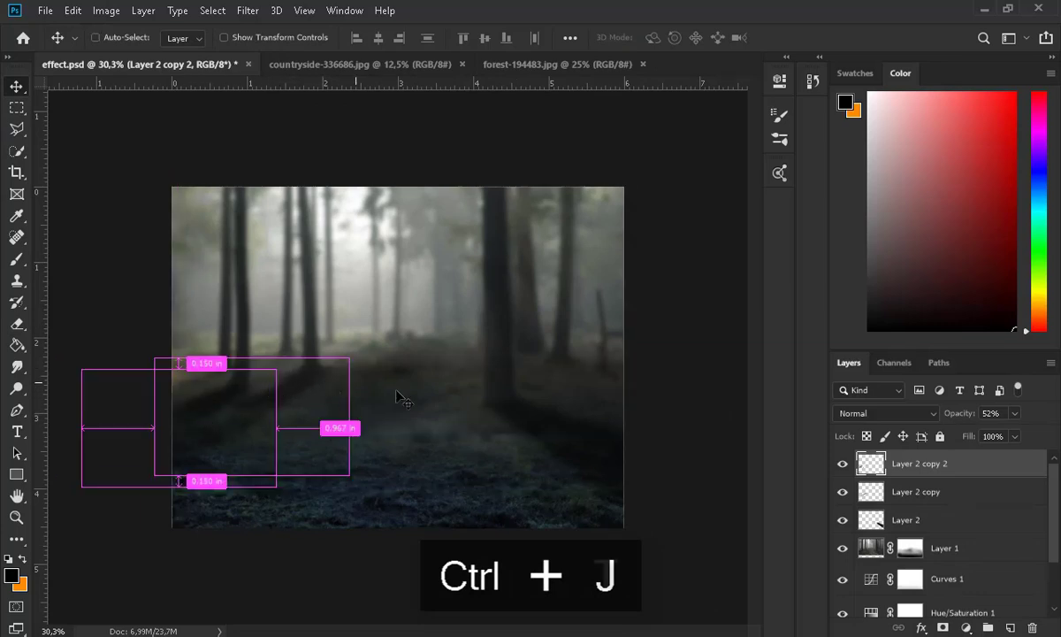
pyautogui.hotkey('ctrl', 't')
pyautogui.moveTo(285, 360); pyautogui.dragTo(301, 390)
pyautogui.moveTo(231, 416); pyautogui.dragTo(224, 404)
pyautogui.scroll(3, 60, 180)
pyautogui.press('Return')
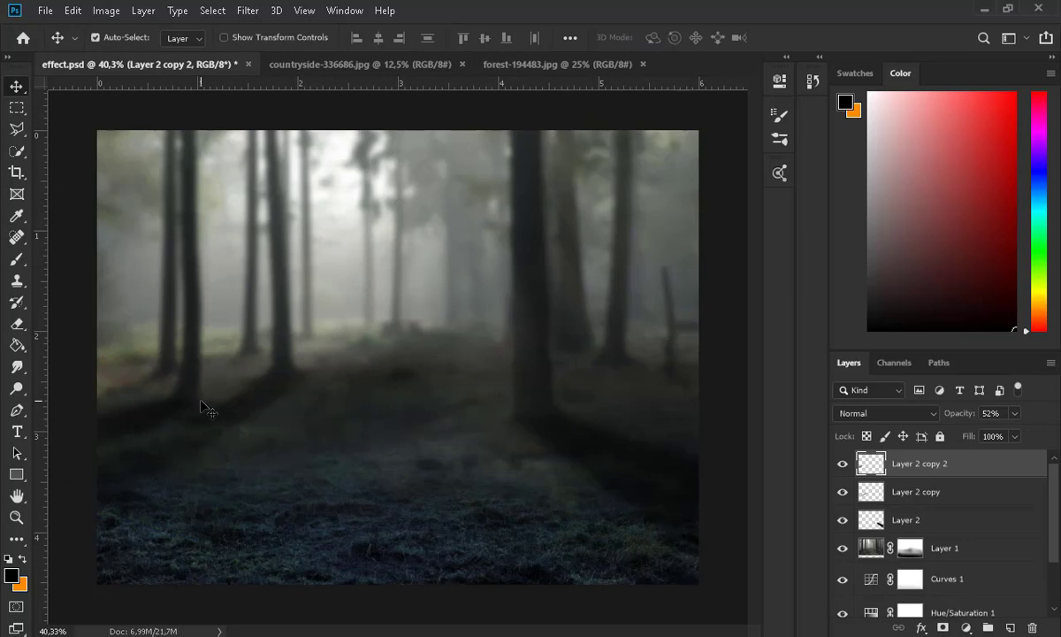
# Merge the three shadow layers into one and set the merged layer's opacity to 83%.
pyautogui.scroll(-2, 208, 400)
pyautogui.keyDown('shift'); pyautogui.click(933, 515); pyautogui.keyUp('shift')
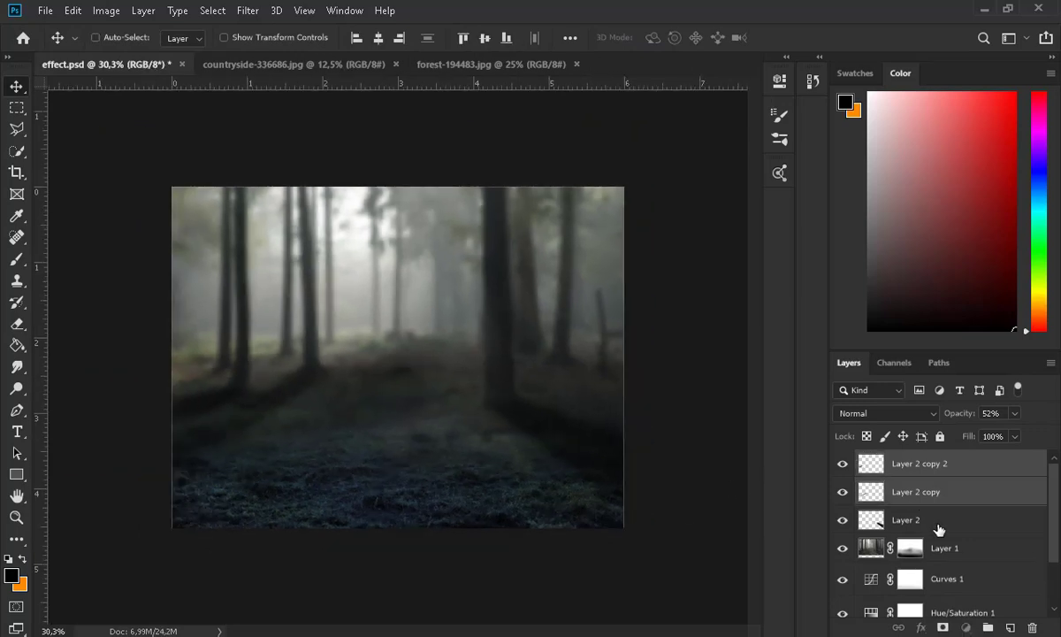
pyautogui.hotkey('ctrl', 'e')
pyautogui.click(1014, 413)
pyautogui.moveTo(980, 433); pyautogui.dragTo(1003, 433)
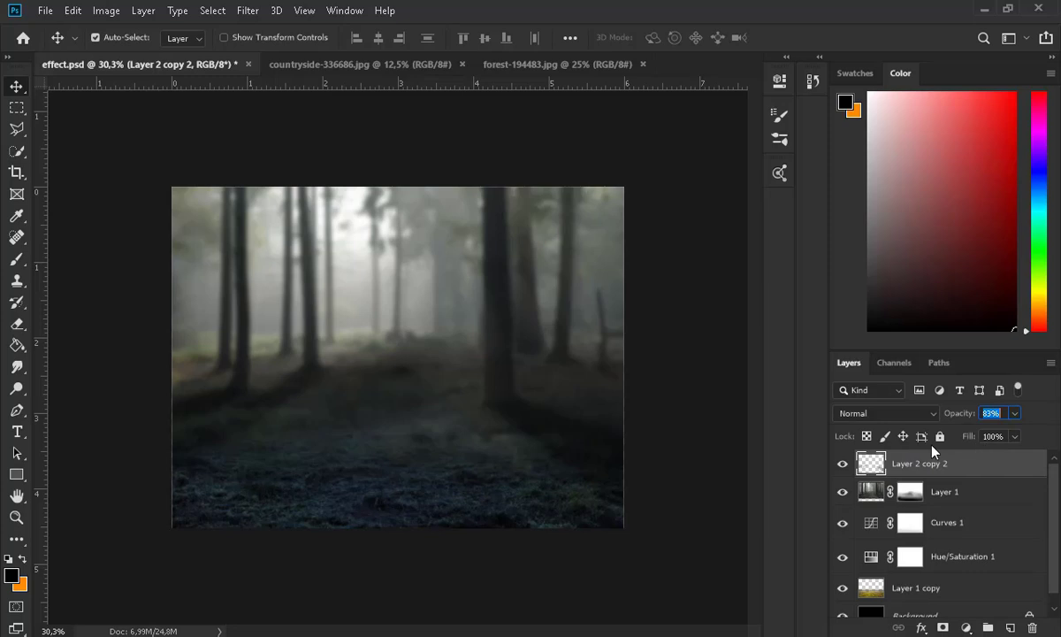
# Merge all layers above the Background into one, duplicate the merged layer, and have the Lasso tool active.
pyautogui.rightClick(20, 135)
pyautogui.click(65, 124)
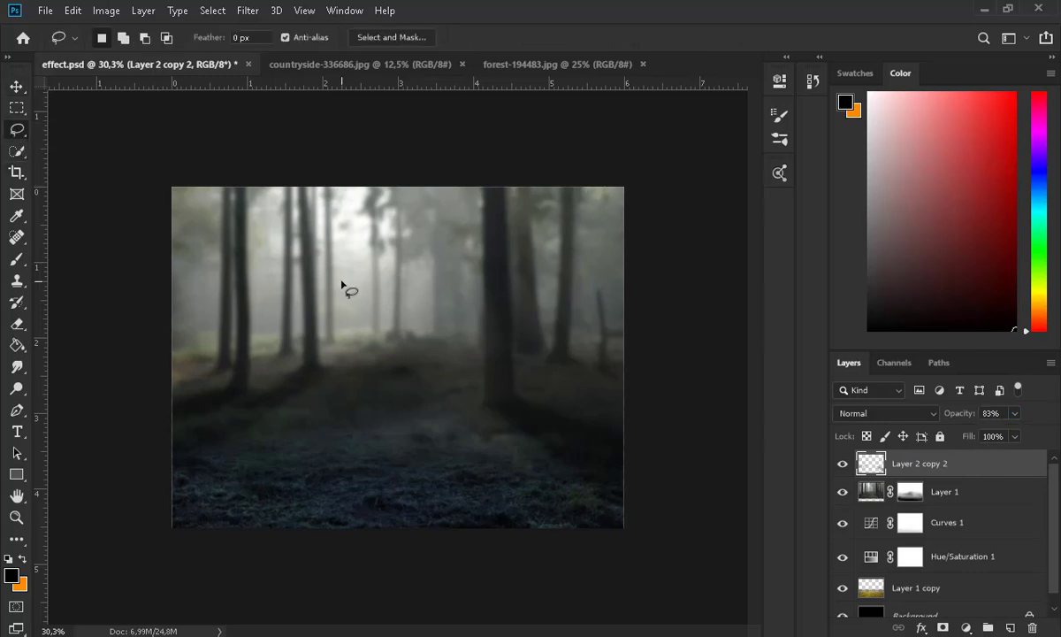
pyautogui.keyDown('shift'); pyautogui.click(987, 588); pyautogui.keyUp('shift')
pyautogui.hotkey('ctrl', 'e')
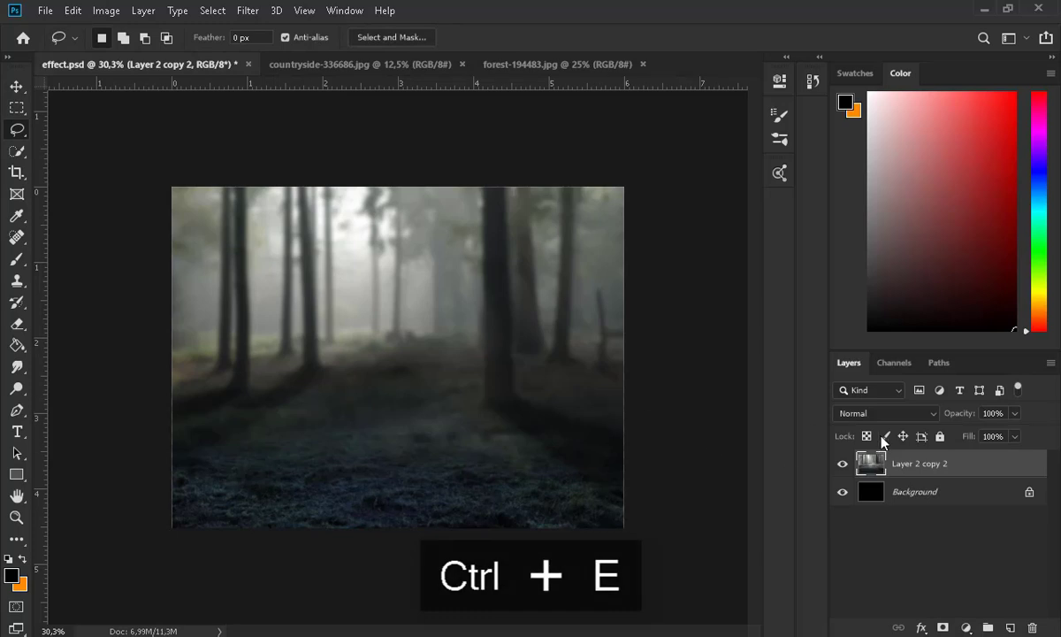
pyautogui.hotkey('ctrl', 'j')
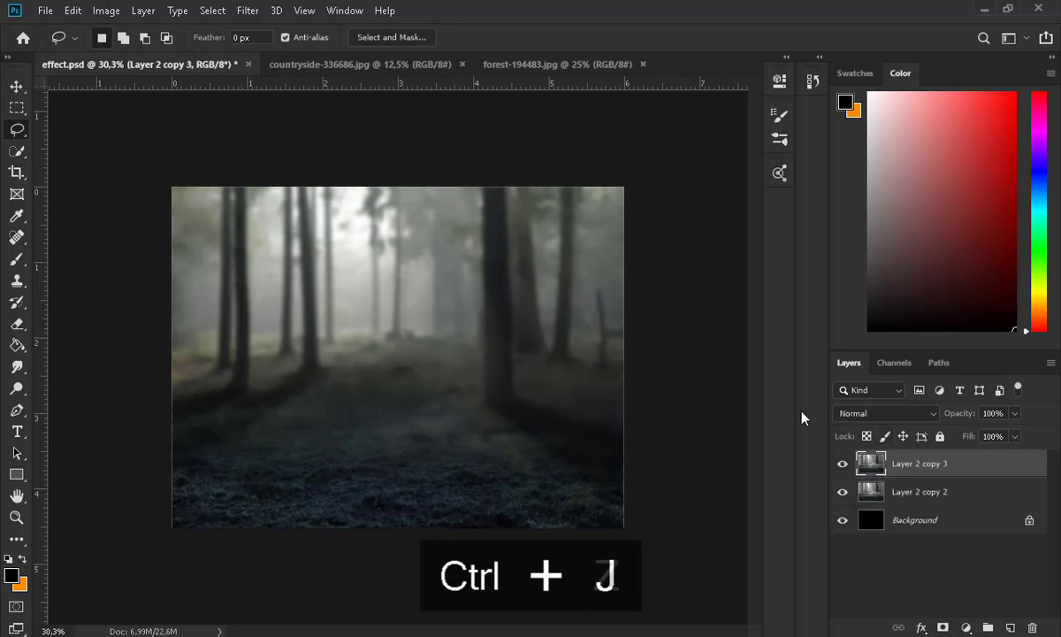
# Outline a rounded freehand area around the bright gap between the trees and brighten it with a Curves adjustment layer.
pyautogui.hotkey('ctrl', 'z')
pyautogui.hotkey('ctrl', 'j')
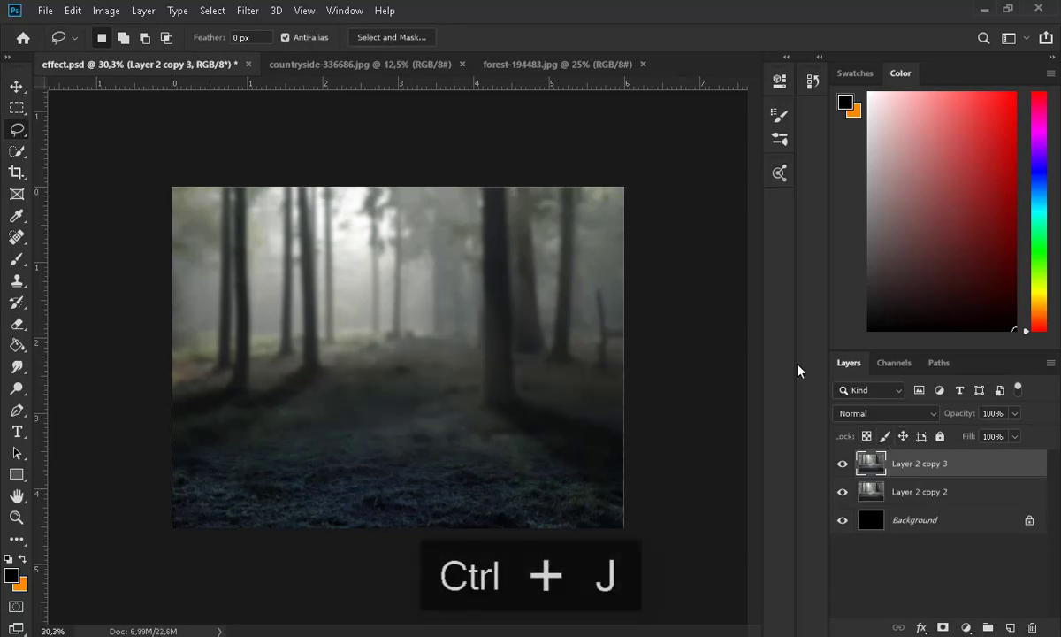
pyautogui.moveTo(281, 330)
pyautogui.mouseDown()
pyautogui.moveTo(461, 276)
pyautogui.moveTo(465, 404)
pyautogui.moveTo(357, 411)
pyautogui.moveTo(277, 327)
pyautogui.moveTo(407, 207)
pyautogui.moveTo(484, 415)
pyautogui.moveTo(349, 413)
pyautogui.moveTo(318, 379)
pyautogui.moveTo(304, 330)
pyautogui.moveTo(383, 223)
pyautogui.moveTo(416, 394)
pyautogui.moveTo(309, 324)
pyautogui.moveTo(307, 283)
pyautogui.moveTo(513, 388)
pyautogui.moveTo(309, 336)
pyautogui.mouseUp()
pyautogui.hotkey('ctrl', '+')
pyautogui.moveTo(297, 270); pyautogui.dragTo(295, 265)
pyautogui.click(965, 627)
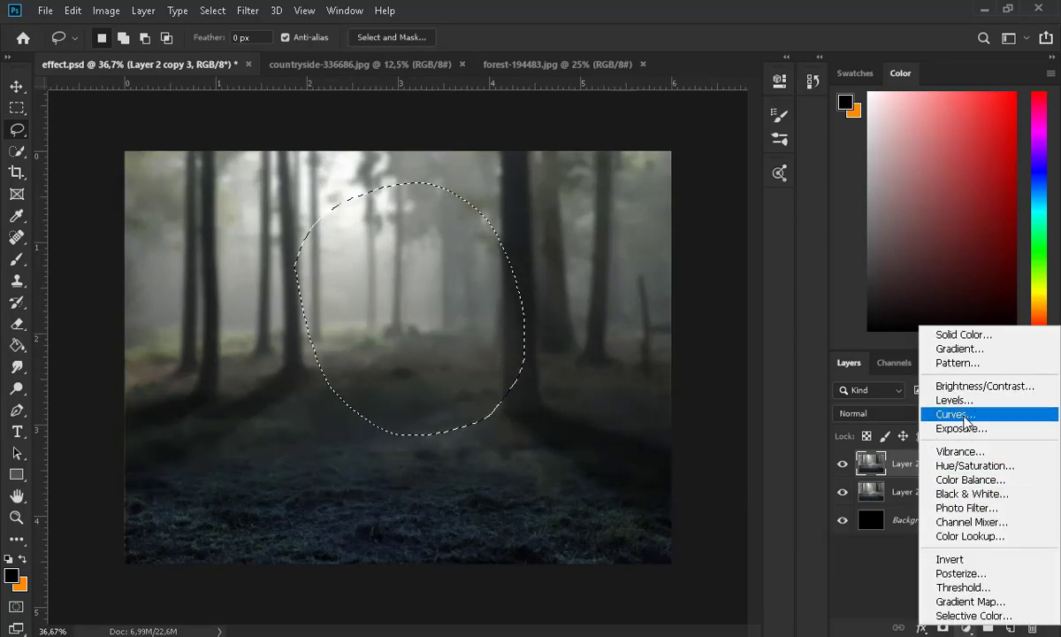
pyautogui.click(954, 414)
pyautogui.moveTo(633, 270); pyautogui.dragTo(647, 231)
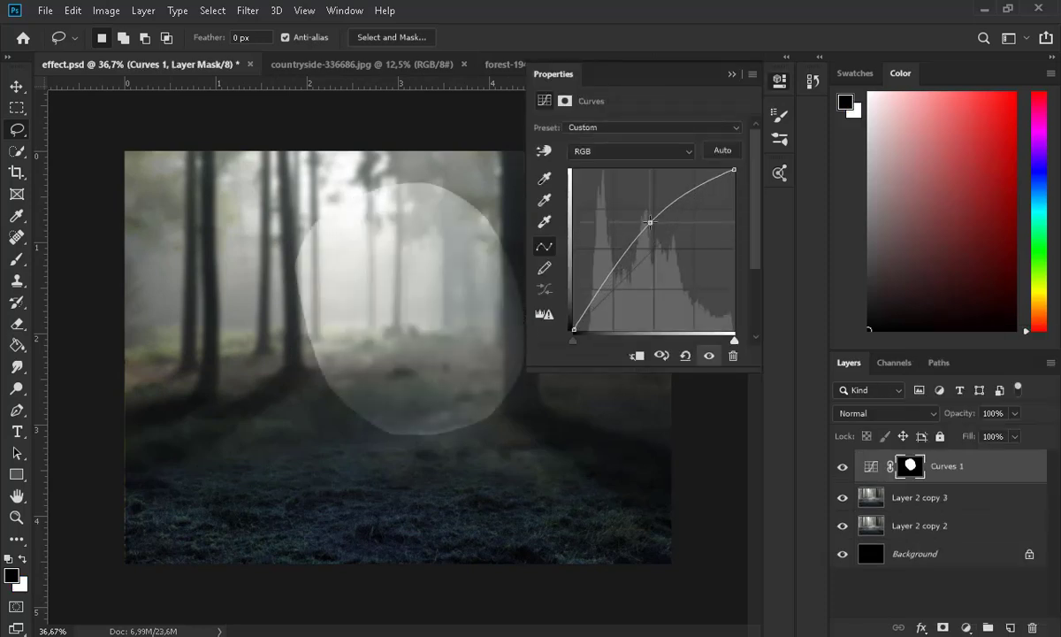
pyautogui.click(731, 74)
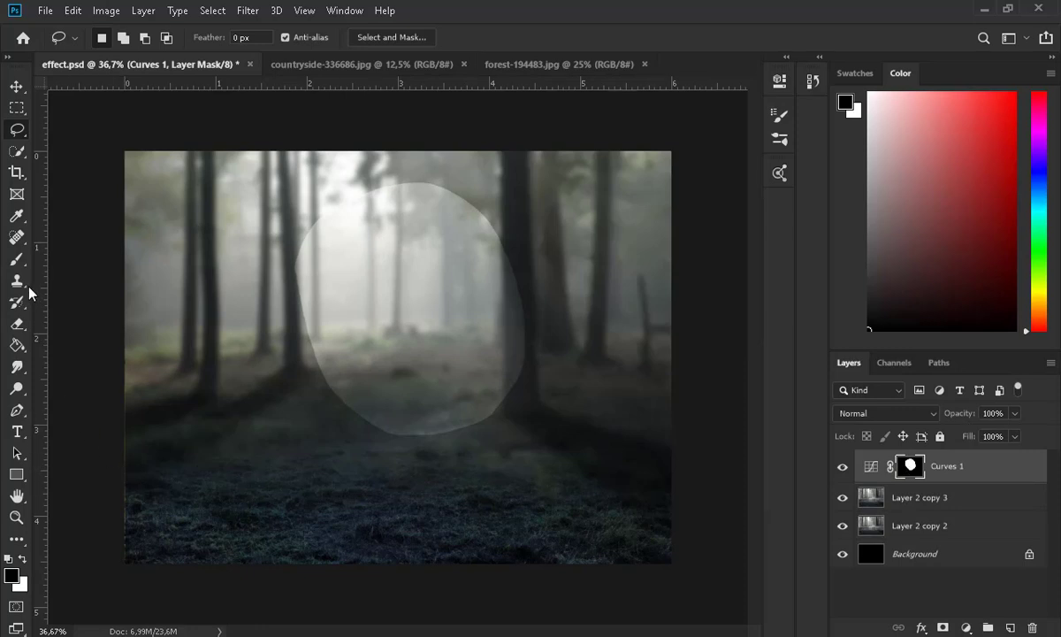
# Soften the brightened area's edges by painting black on the Curves mask with a large soft brush at 100% opacity.
pyautogui.press('b')
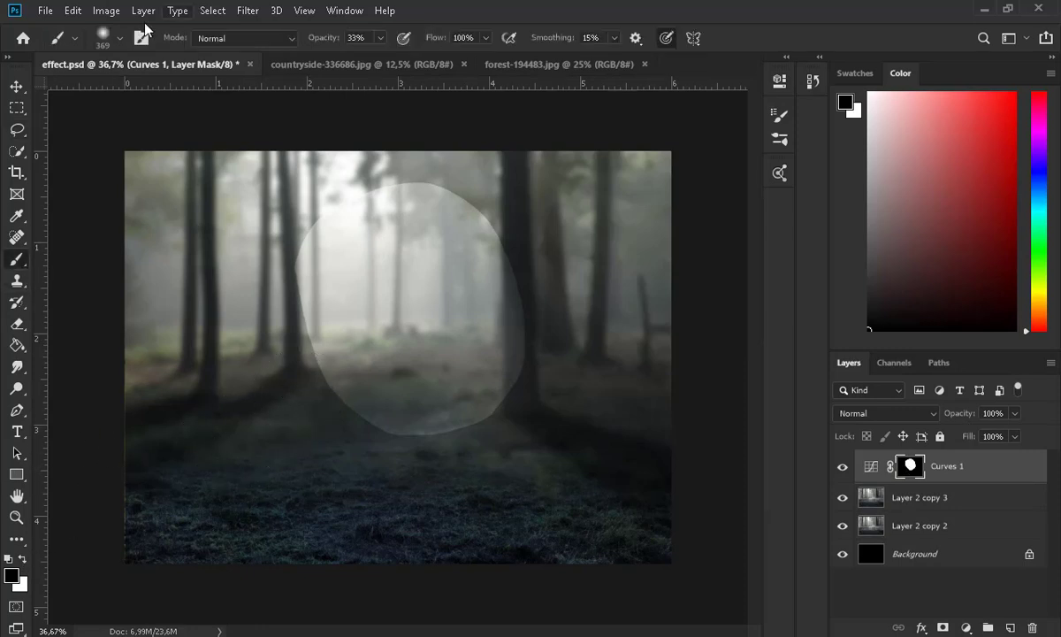
pyautogui.press('0')
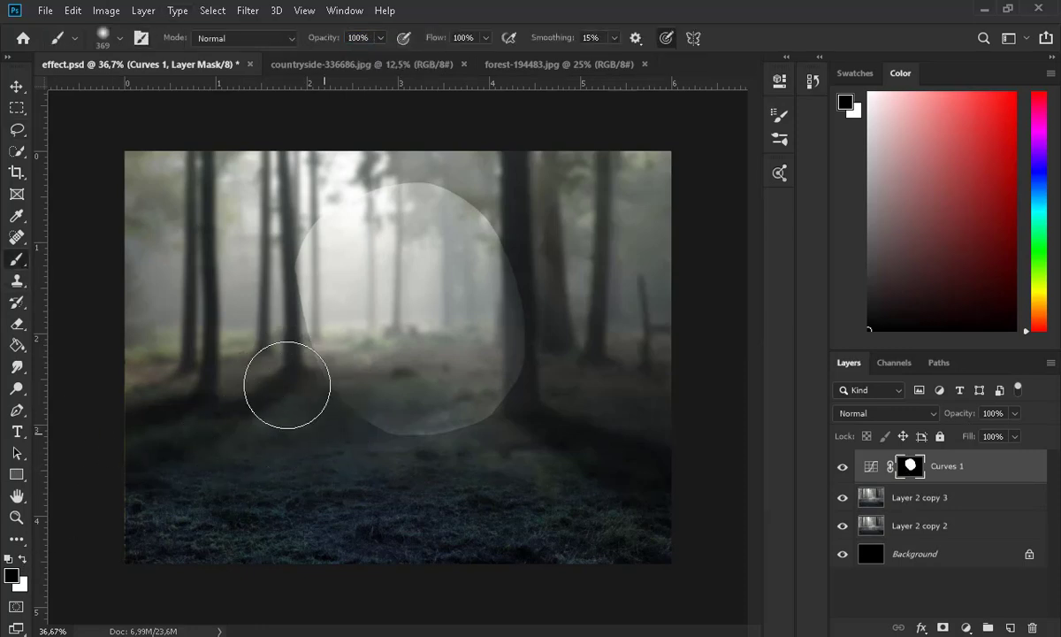
pyautogui.moveTo(310, 429)
pyautogui.mouseDown()
pyautogui.moveTo(543, 386)
pyautogui.moveTo(569, 322)
pyautogui.moveTo(571, 362)
pyautogui.moveTo(537, 262)
pyautogui.moveTo(548, 299)
pyautogui.moveTo(474, 184)
pyautogui.moveTo(429, 170)
pyautogui.moveTo(259, 273)
pyautogui.moveTo(259, 346)
pyautogui.moveTo(239, 326)
pyautogui.mouseUp()
pyautogui.press('v')
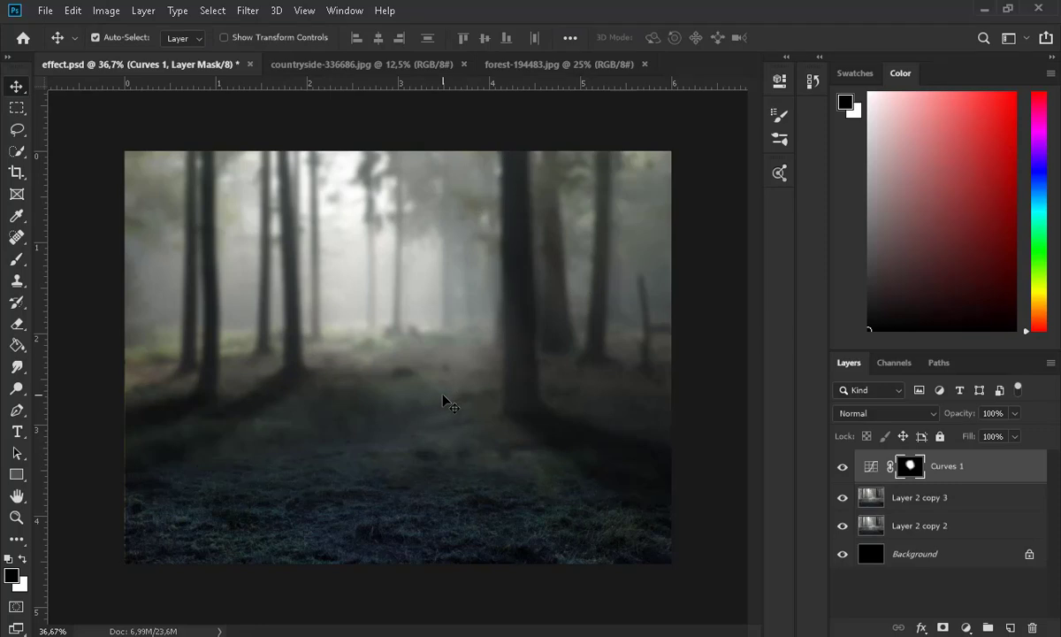
pyautogui.hotkey('ctrl', '-')
pyautogui.hotkey('ctrl', '-')
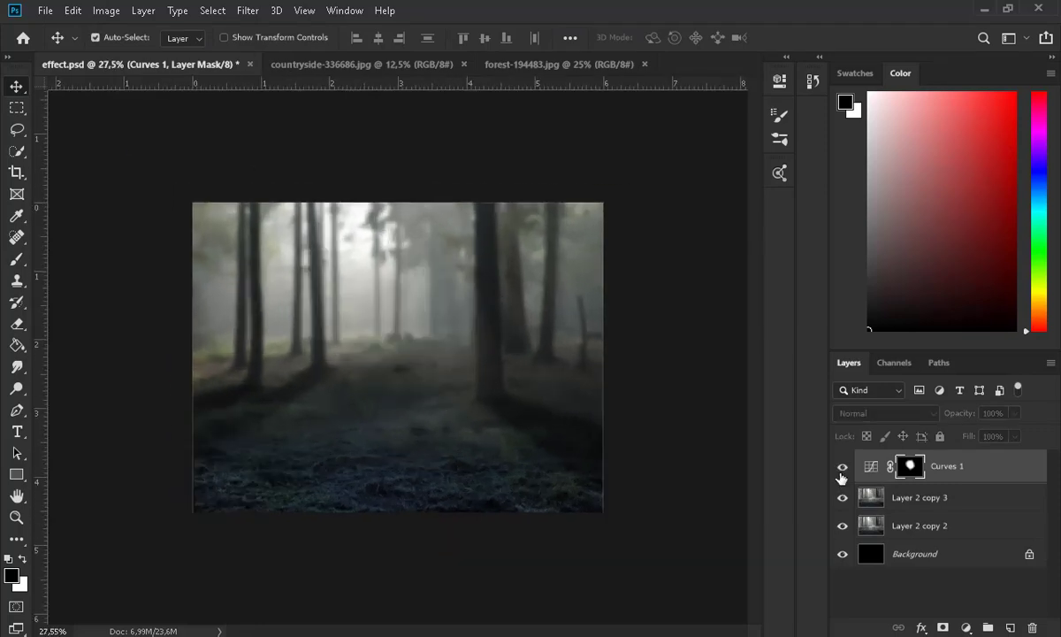
pyautogui.scroll(-2, 536, 425)
pyautogui.doubleClick(873, 466)
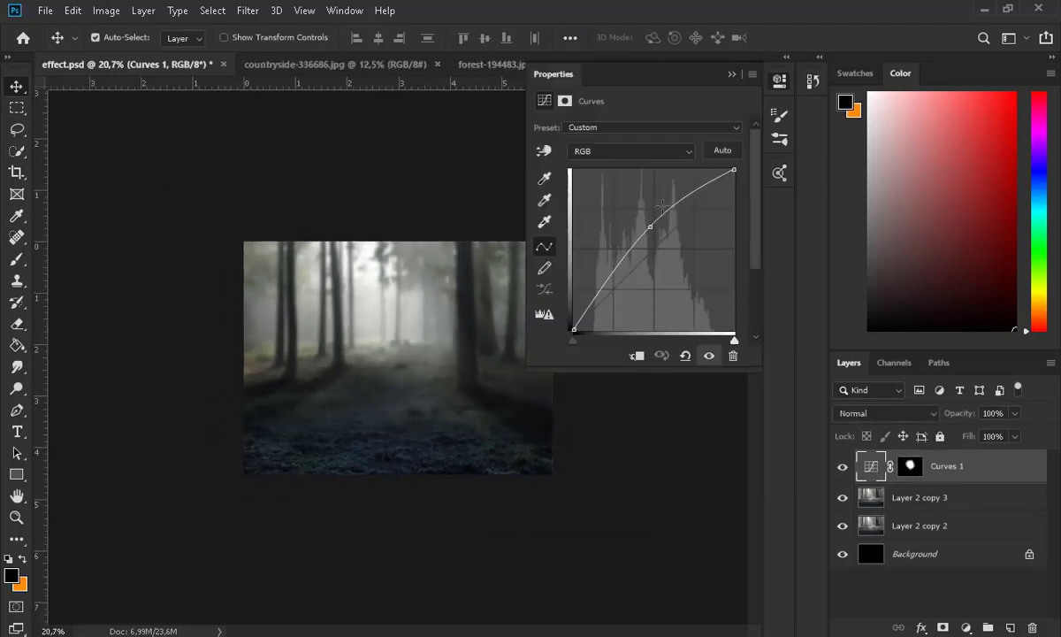
pyautogui.click(731, 75)
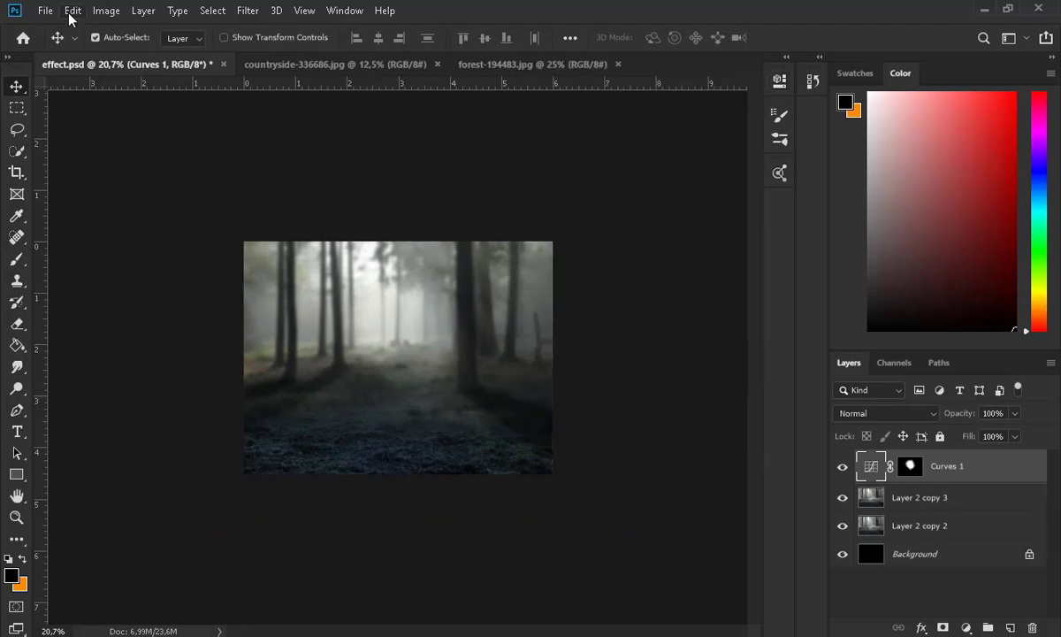
# Close the countryside and forest source images and open giant-redwood-53049.jpg.
pyautogui.click(437, 64)
pyautogui.click(408, 64)
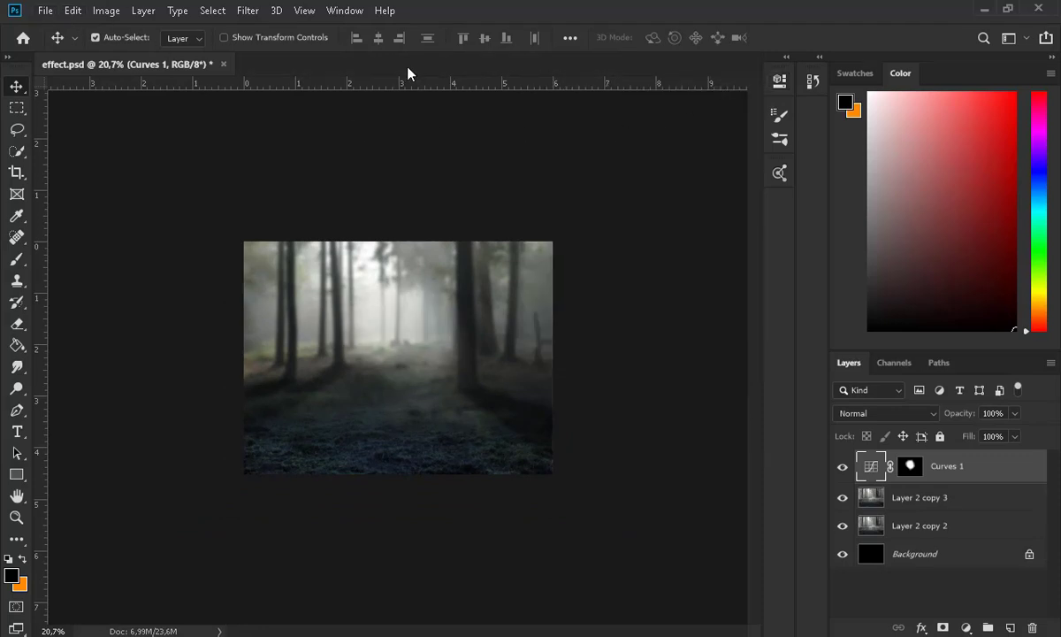
pyautogui.click(55, 14)
pyautogui.click(45, 43)
pyautogui.press('Escape')
pyautogui.click(604, 316)
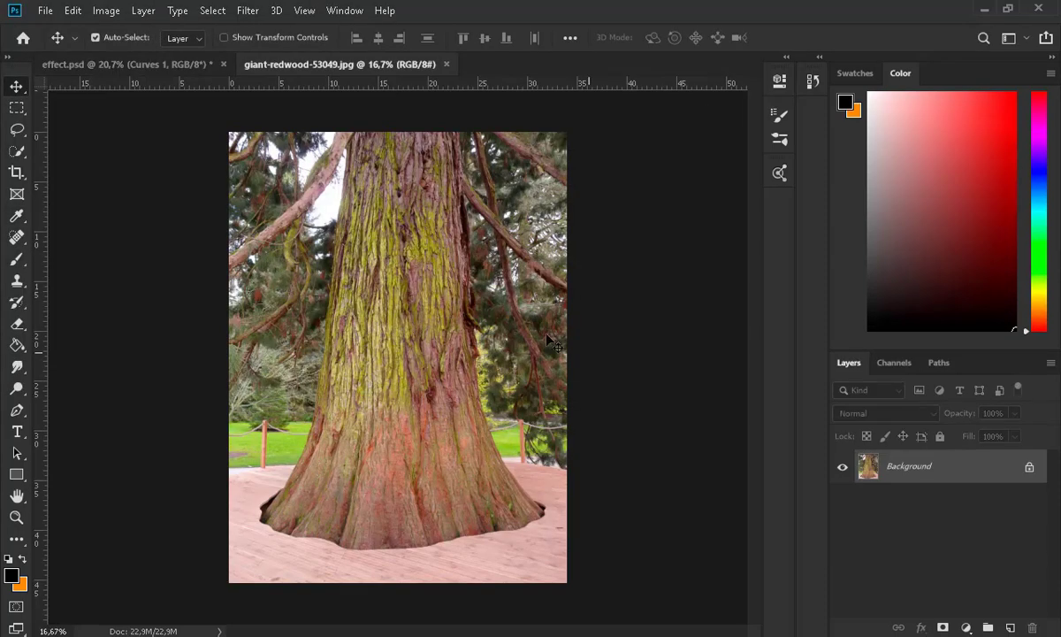
# Select the redwood trunk with the Polygonal Lasso, tracing both sides and the flared base and cutting straight across below the upper branches.
pyautogui.click(24, 129)
pyautogui.click(79, 146)
pyautogui.scroll(8, 279, 492)
pyautogui.click(263, 516)
pyautogui.click(289, 483)
pyautogui.click(314, 432)
pyautogui.scroll(10, 366, 336)
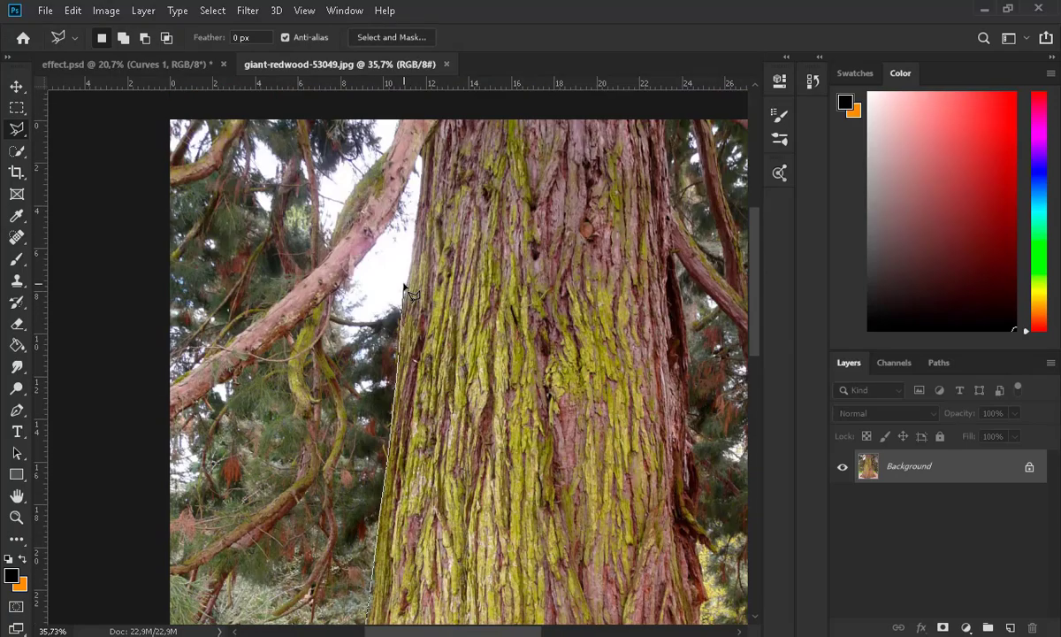
pyautogui.click(402, 288)
pyautogui.click(681, 289)
pyautogui.click(690, 432)
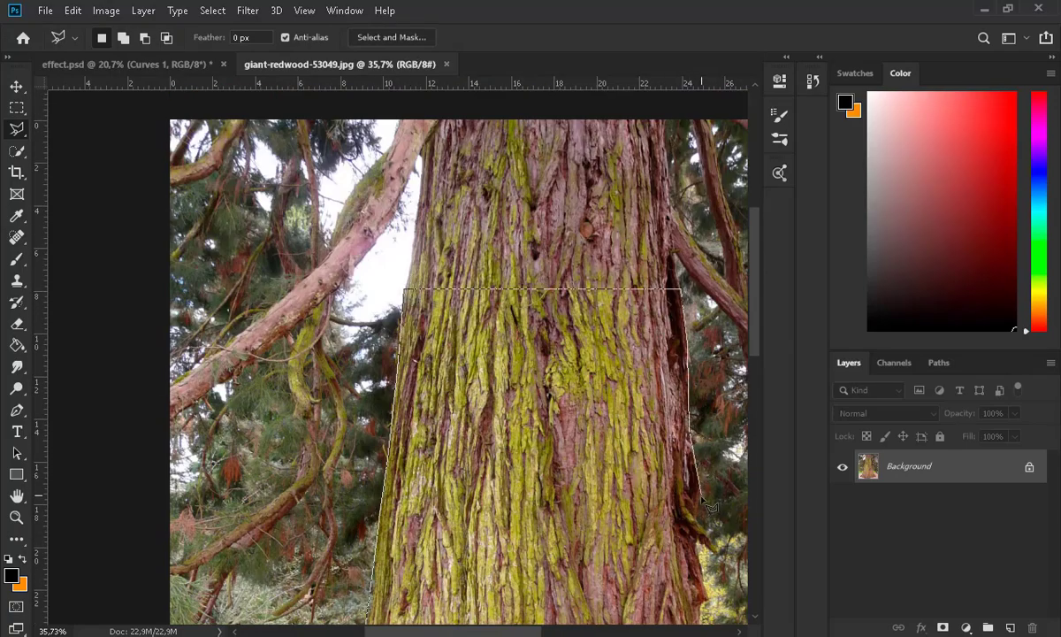
pyautogui.click(698, 542)
pyautogui.click(704, 600)
pyautogui.click(693, 372)
pyautogui.click(717, 447)
pyautogui.click(743, 507)
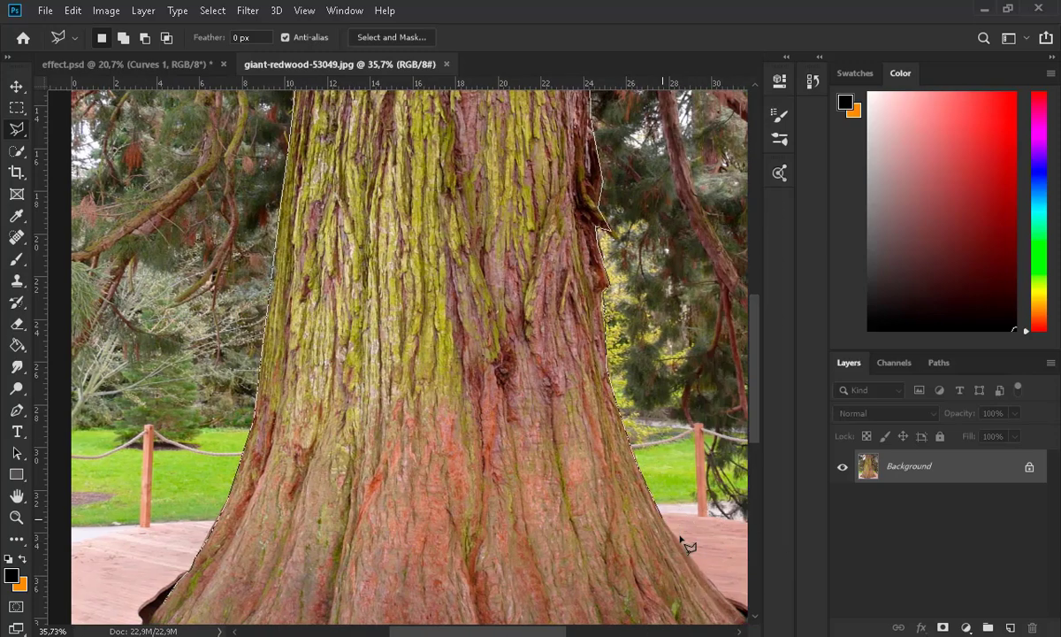
pyautogui.click(715, 587)
pyautogui.click(724, 519)
pyautogui.click(621, 563)
pyautogui.click(584, 572)
pyautogui.click(541, 580)
pyautogui.click(511, 584)
pyautogui.click(420, 603)
pyautogui.click(333, 604)
pyautogui.click(286, 591)
pyautogui.click(236, 576)
pyautogui.click(205, 577)
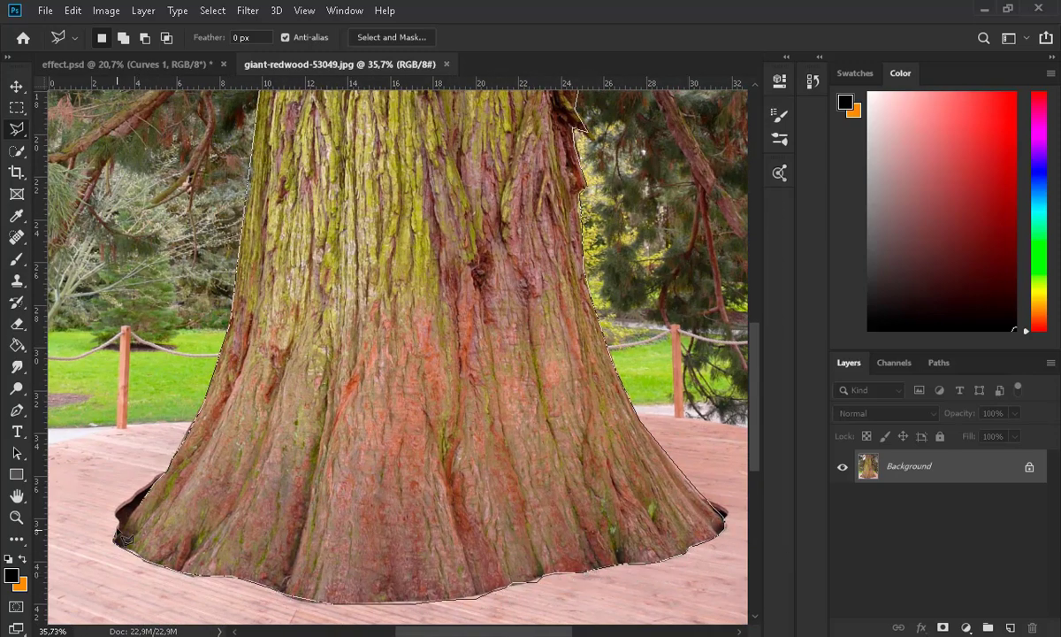
pyautogui.doubleClick(147, 498)
# Contract the trunk selection and turn it into a layer mask that hides the surroundings.
pyautogui.click(212, 10)
pyautogui.moveTo(287, 244)
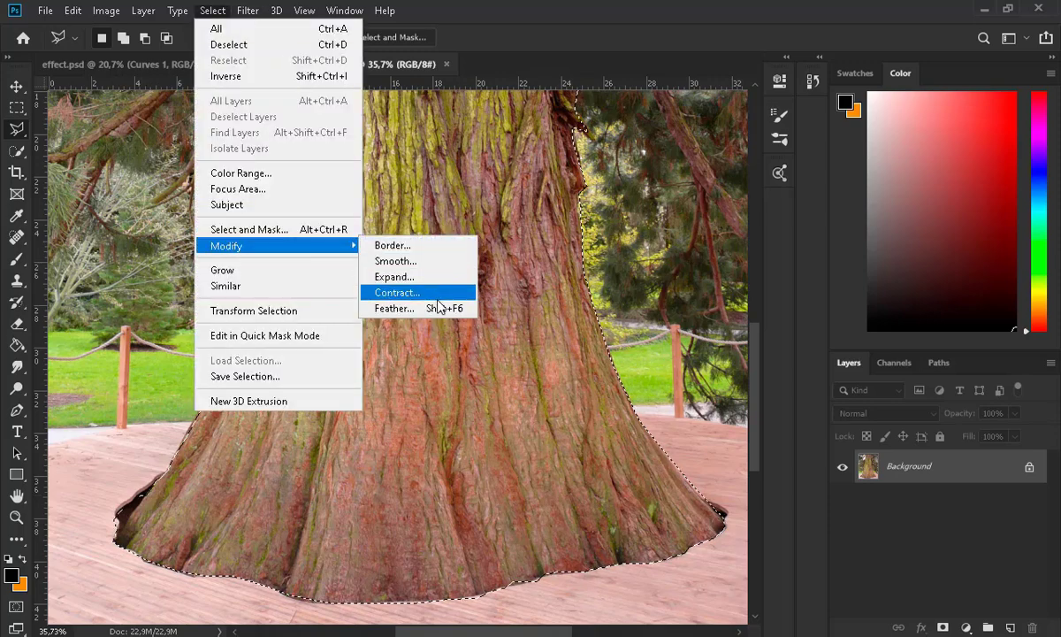
pyautogui.click(413, 294)
pyautogui.click(943, 627)
# Copy the masked trunk layer and paste it into effect.psd above the Curves layer.
pyautogui.scroll(-3, 379, 293)
pyautogui.click(870, 472)
pyautogui.hotkey('ctrl', 'c')
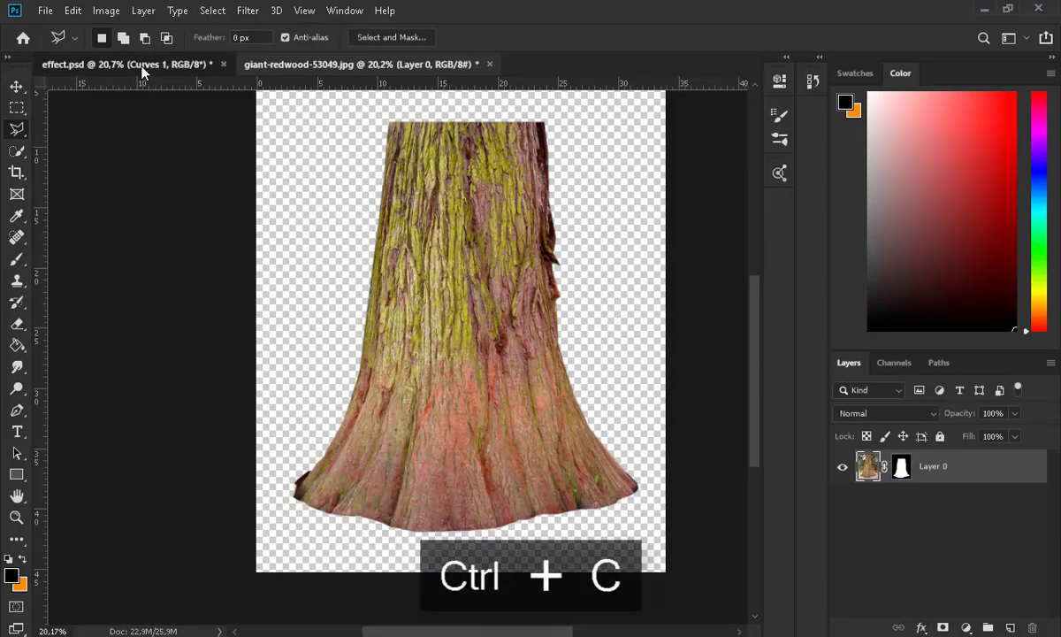
pyautogui.click(142, 67)
pyautogui.scroll(-2, 434, 302)
pyautogui.hotkey('ctrl', 'shift', 'v')
# Scale the pasted trunk down proportionally and place it near the middle of the clearing with its base on the ground.
pyautogui.hotkey('ctrl', 't')
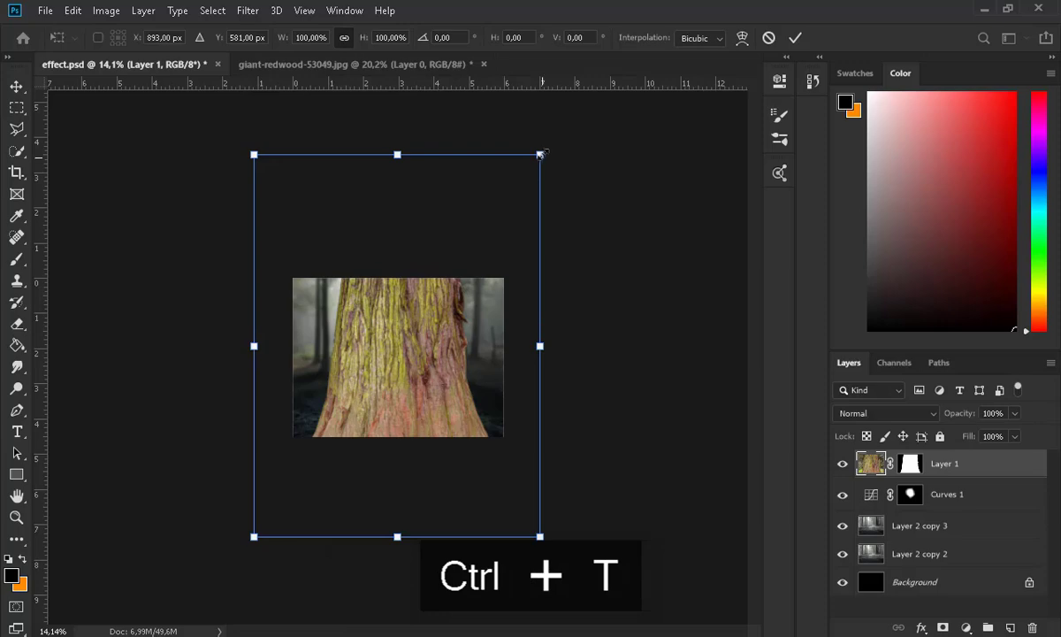
pyautogui.moveTo(482, 241)
pyautogui.mouseDown()
pyautogui.moveTo(483, 258)
pyautogui.moveTo(485, 242)
pyautogui.mouseUp()
pyautogui.moveTo(429, 346); pyautogui.dragTo(430, 318)
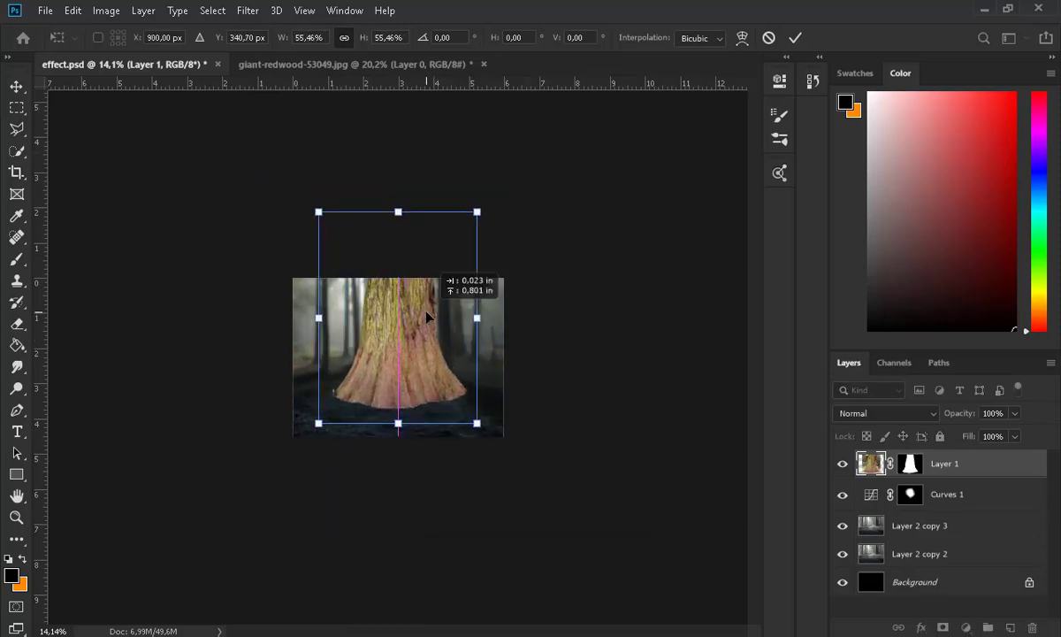
pyautogui.moveTo(477, 212); pyautogui.dragTo(457, 237)
pyautogui.scroll(5, 430, 294)
pyautogui.moveTo(435, 369); pyautogui.dragTo(435, 403)
pyautogui.moveTo(495, 457); pyautogui.dragTo(486, 446)
pyautogui.scroll(6, 445, 386)
pyautogui.moveTo(452, 389); pyautogui.dragTo(444, 390)
pyautogui.press('Return')
# Remove the light fringe along the trunk's base by painting black on its mask with a small soft brush at 100% opacity.
pyautogui.click(910, 464)
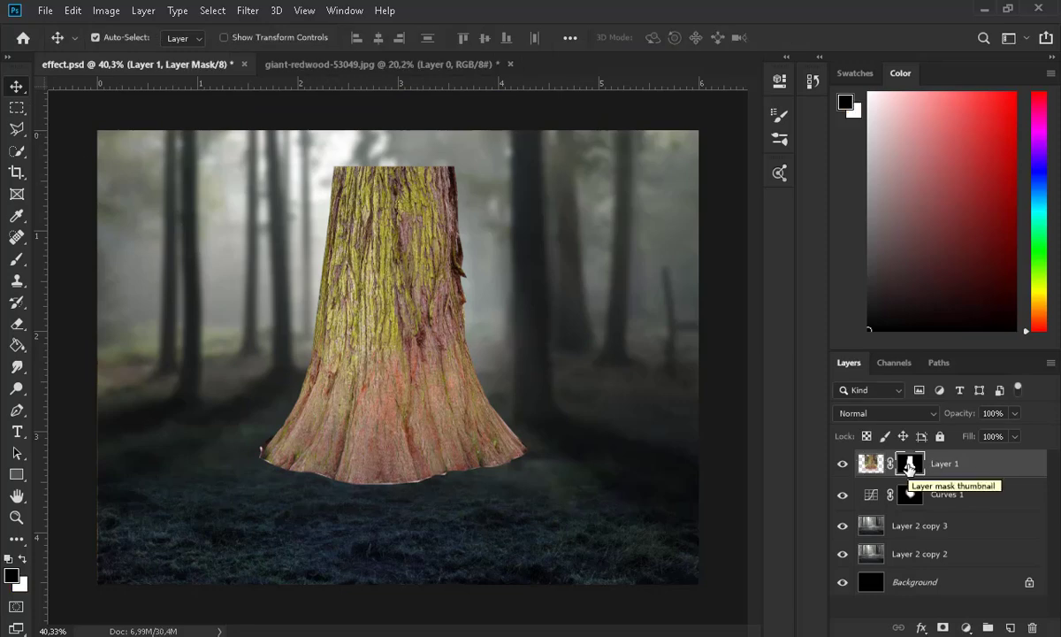
pyautogui.click(16, 259)
pyautogui.scroll(5, 315, 500)
pyautogui.click(120, 38)
pyautogui.click(256, 457)
pyautogui.scroll(5, 256, 457)
pyautogui.scroll(5, 257, 457)
pyautogui.moveTo(190, 393); pyautogui.dragTo(186, 367)
pyautogui.moveTo(272, 458); pyautogui.dragTo(400, 469)
pyautogui.moveTo(203, 336); pyautogui.dragTo(234, 315)
pyautogui.moveTo(404, 465); pyautogui.dragTo(557, 516)
pyautogui.moveTo(464, 631); pyautogui.dragTo(500, 631)
pyautogui.moveTo(305, 518); pyautogui.dragTo(546, 500)
pyautogui.scroll(-5, 230, 510)
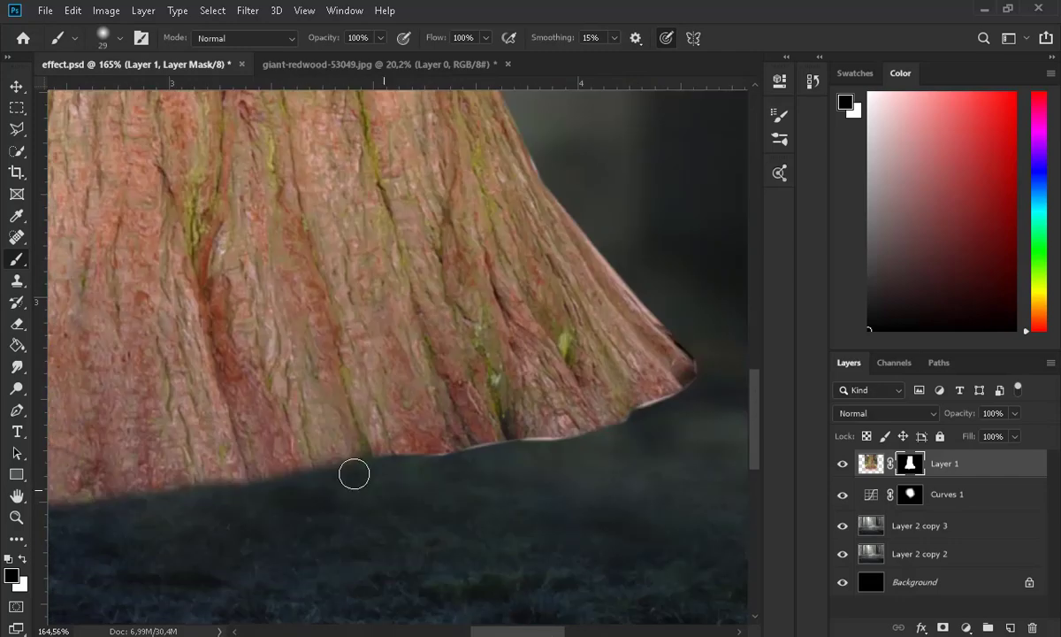
pyautogui.scroll(-5, 442, 469)
pyautogui.scroll(-1, 442, 468)
# Enlarge the soft brush to 124 px and try fading the trunk's base on the mask at a reduced opacity.
pyautogui.click(379, 41)
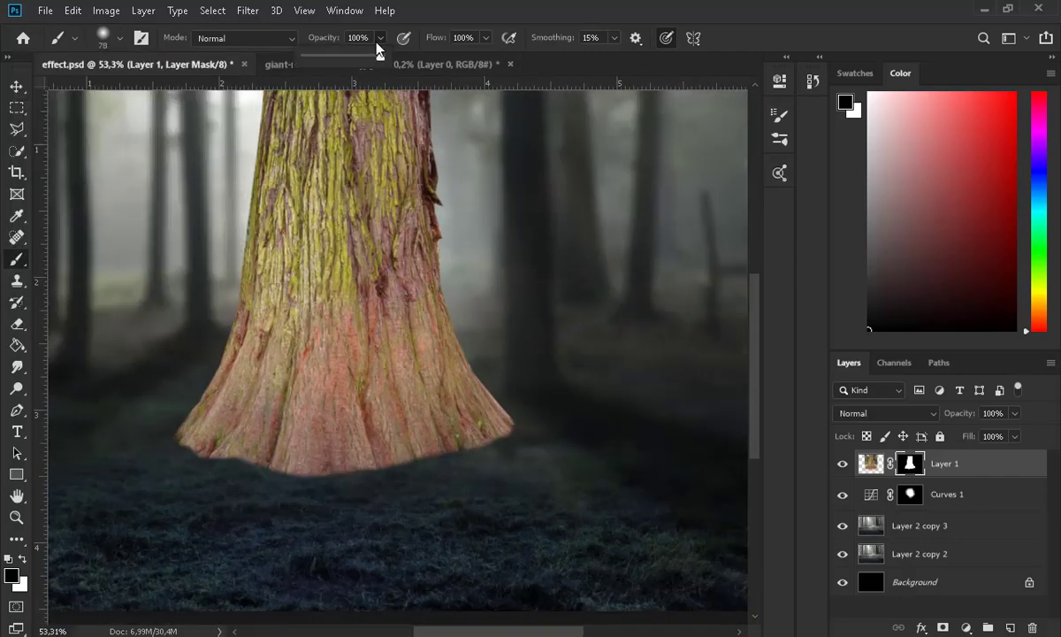
pyautogui.moveTo(341, 56); pyautogui.dragTo(330, 57)
pyautogui.click(119, 39)
pyautogui.moveTo(132, 91); pyautogui.dragTo(152, 91)
pyautogui.moveTo(294, 473); pyautogui.dragTo(372, 466)
pyautogui.moveTo(283, 471); pyautogui.dragTo(190, 442)
pyautogui.hotkey('ctrl', 'z')
pyautogui.hotkey('ctrl', 'z')
# Blend the trunk's base into the dark grass with soft black strokes on its mask, finishing at 53% brush opacity.
pyautogui.click(382, 40)
pyautogui.moveTo(378, 57); pyautogui.dragTo(420, 58)
pyautogui.moveTo(194, 449)
pyautogui.mouseDown()
pyautogui.moveTo(344, 476)
pyautogui.moveTo(495, 436)
pyautogui.mouseUp()
pyautogui.click(380, 40)
pyautogui.moveTo(378, 58); pyautogui.dragTo(352, 58)
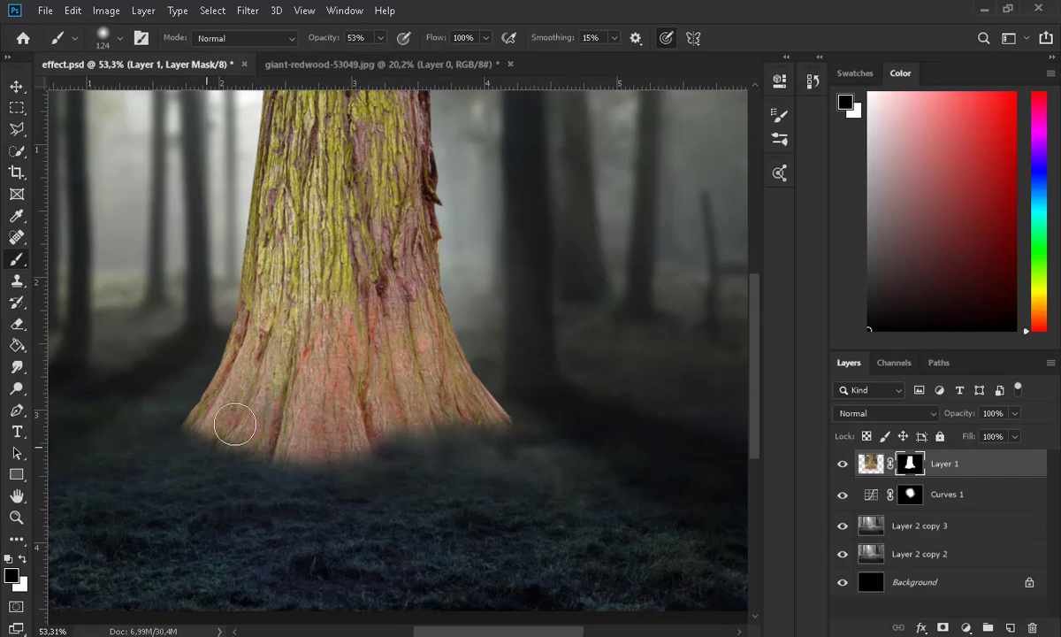
pyautogui.moveTo(208, 433); pyautogui.dragTo(292, 437)
pyautogui.press('x')
pyautogui.press('x')
pyautogui.scroll(-3, 504, 482)
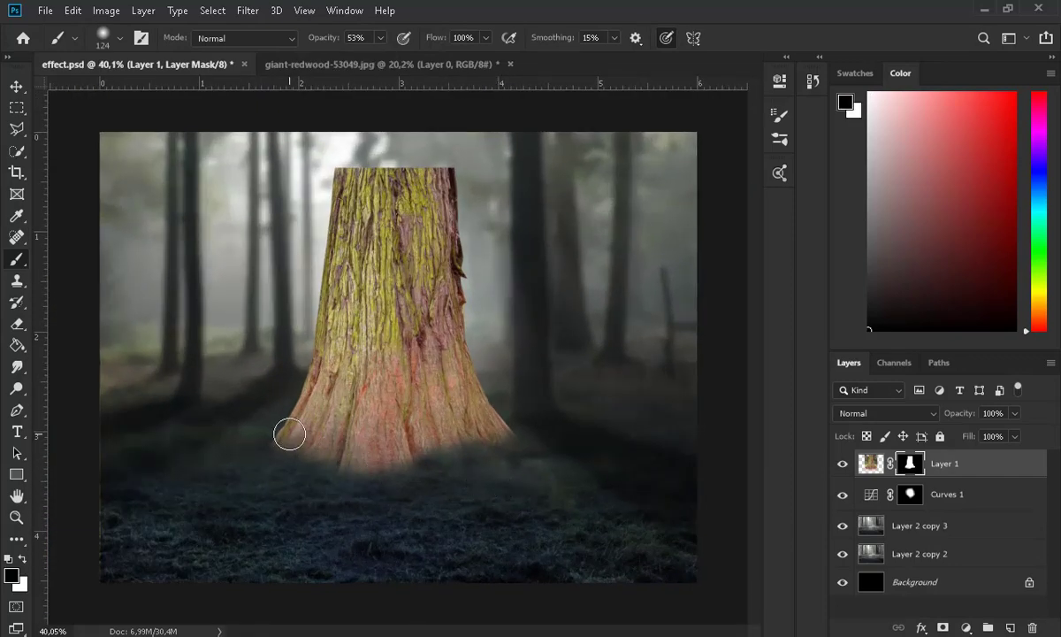
pyautogui.press('v')
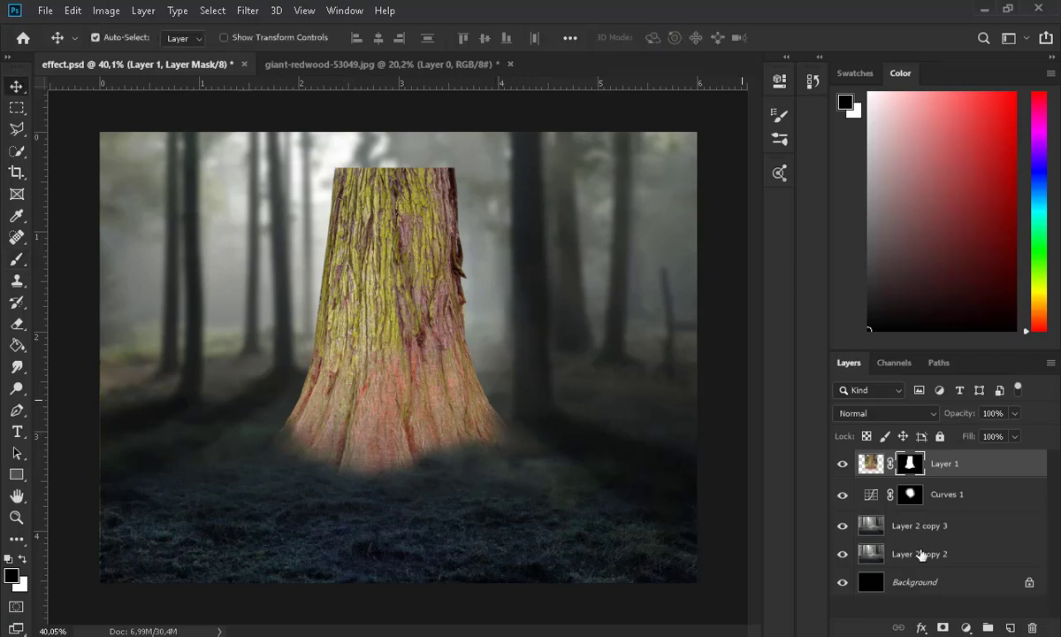
# Add a Hue/Saturation adjustment layer above the trunk with Saturation at -62.
pyautogui.click(966, 627)
pyautogui.click(968, 486)
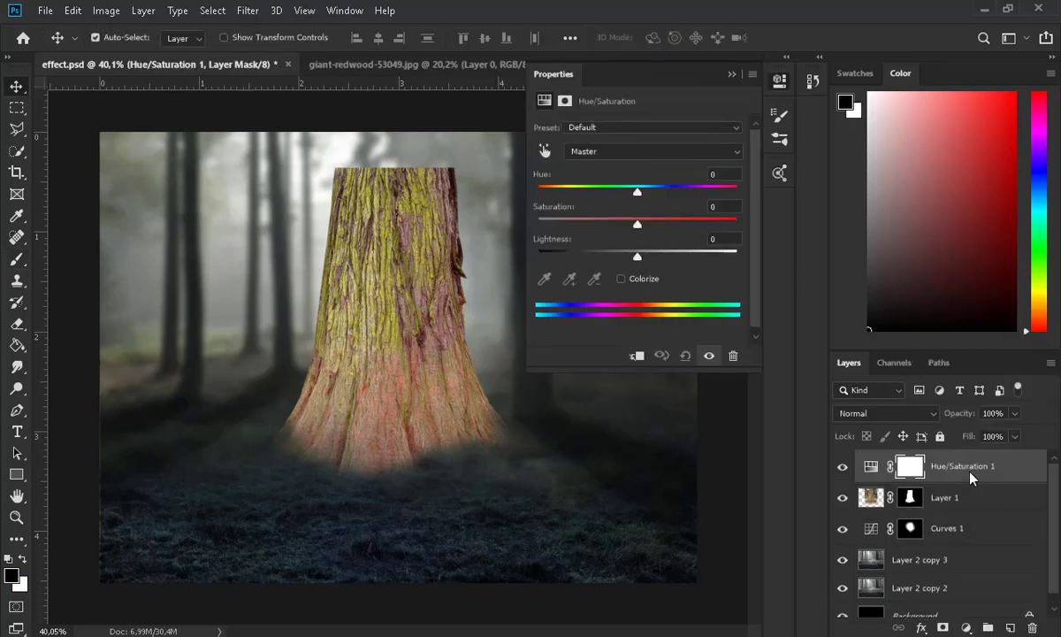
pyautogui.write('-62')
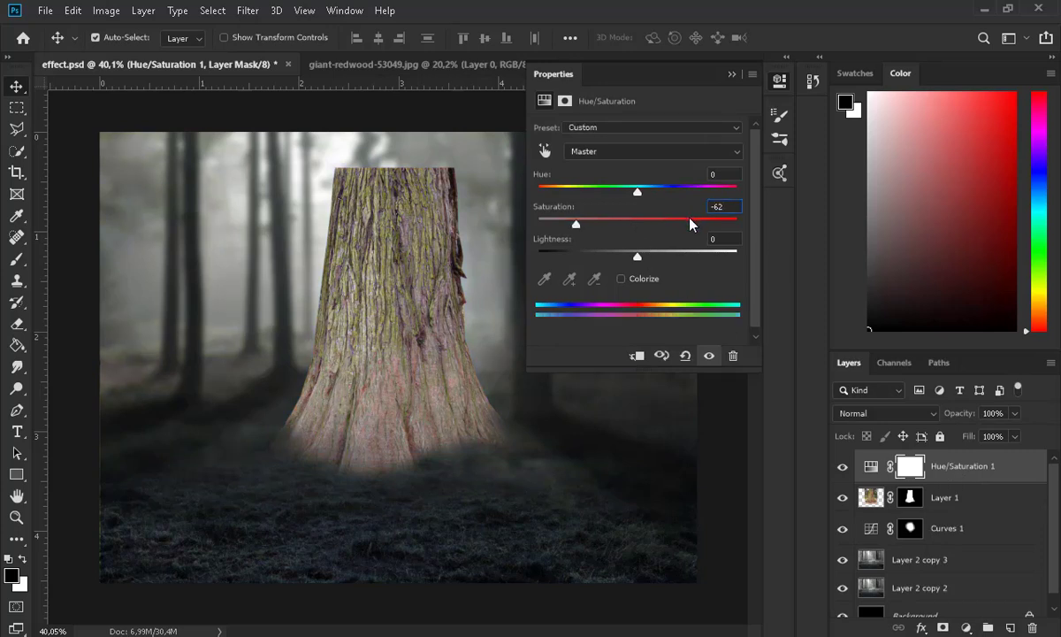
# Add a Color Balance adjustment layer with Midtones Cyan–Red at -33 and a shift toward blue.
pyautogui.click(966, 627)
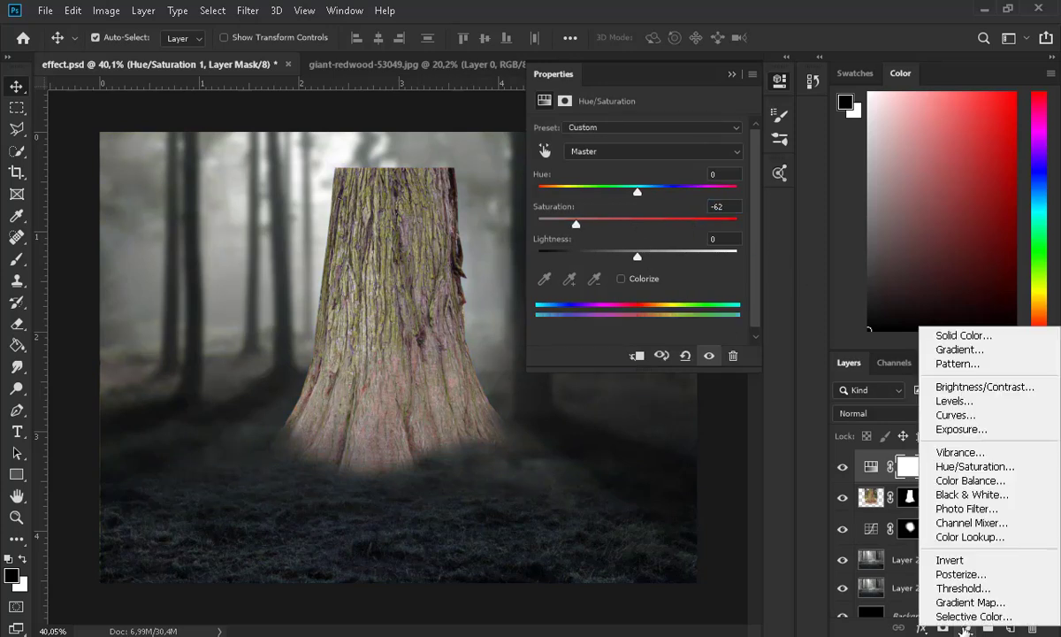
pyautogui.click(970, 480)
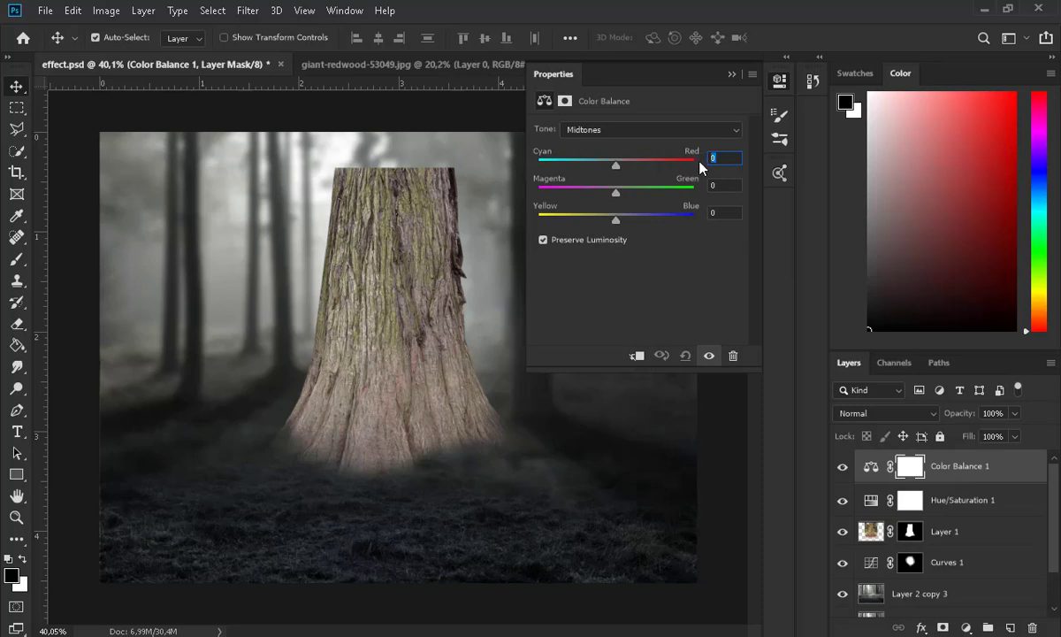
pyautogui.write('-33')
pyautogui.press('Tab')
pyautogui.press('Tab')
pyautogui.click(732, 75)
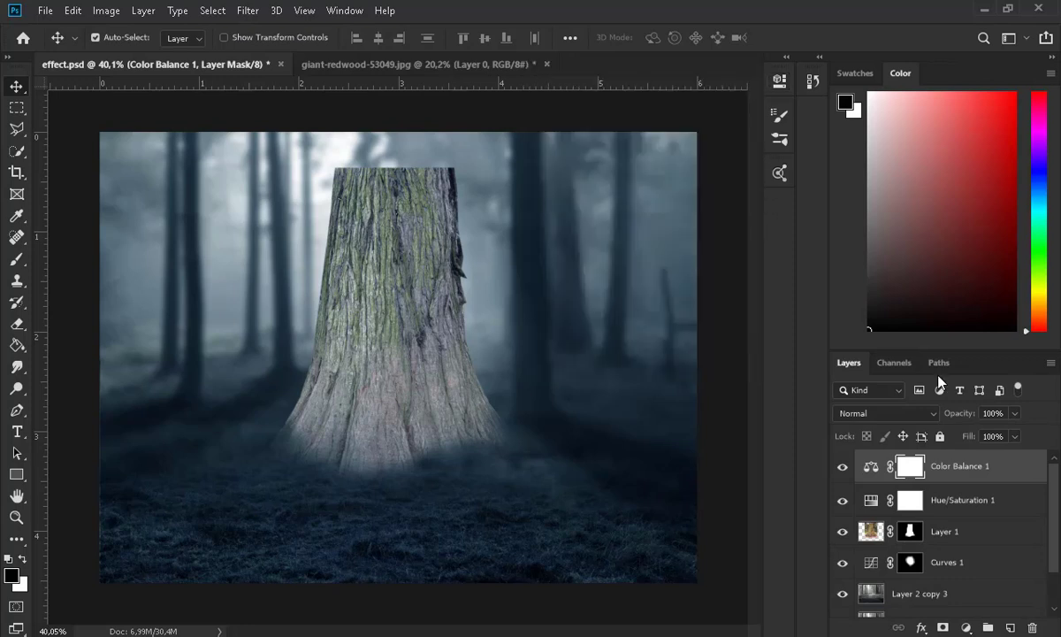
pyautogui.moveTo(914, 466); pyautogui.dragTo(912, 531)
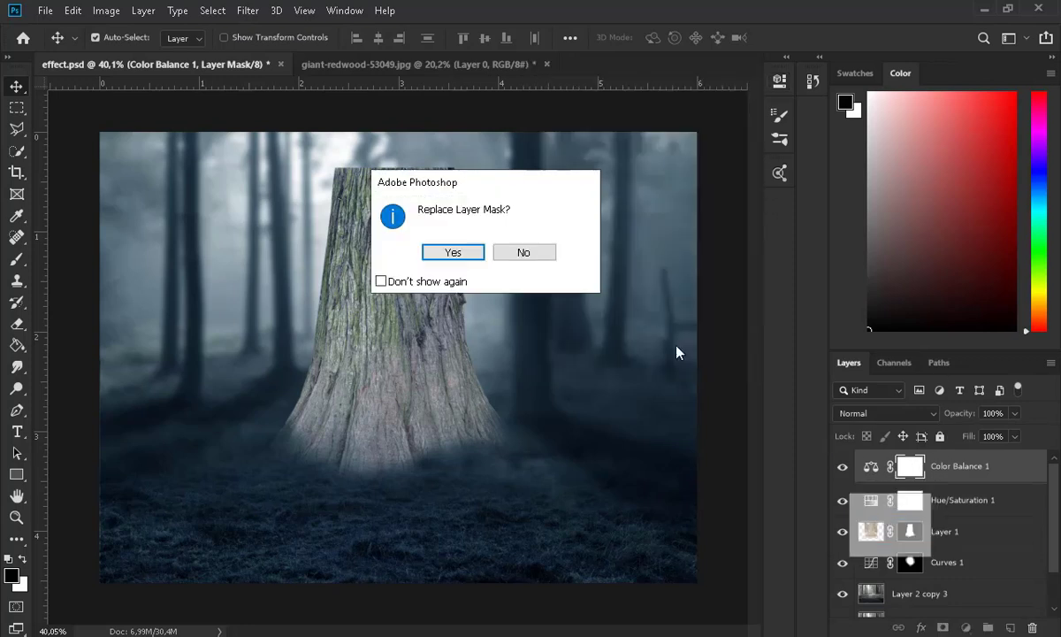
pyautogui.click(516, 255)
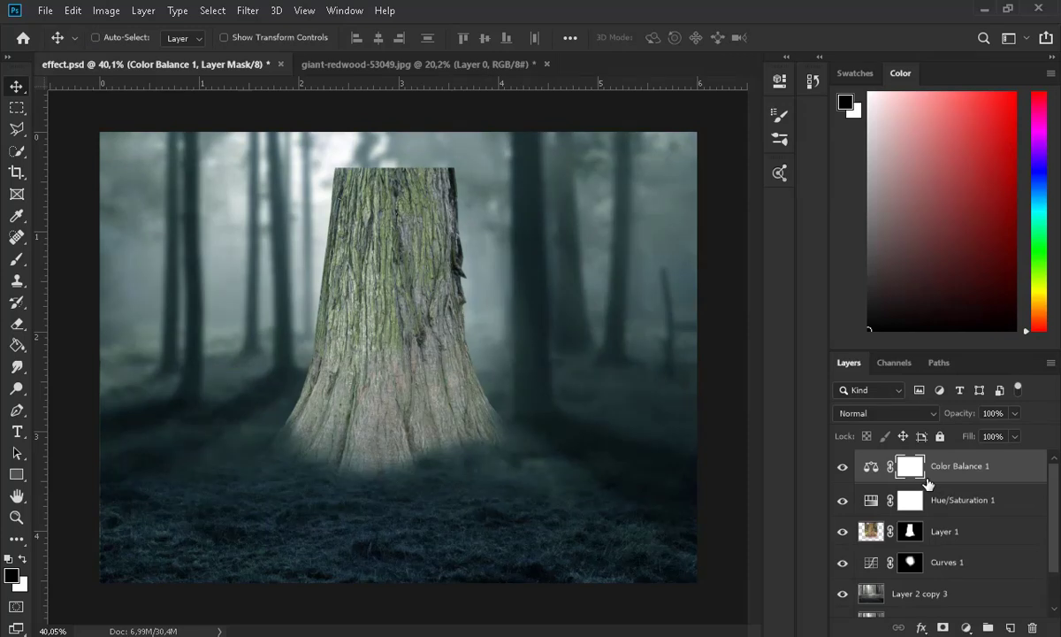
# Apply Color Balance directly to the trunk layer, with Midtones Cyan–Red at about -16 and Yellow–Blue at +24.
pyautogui.click(877, 529)
pyautogui.click(108, 11)
pyautogui.moveTo(177, 54)
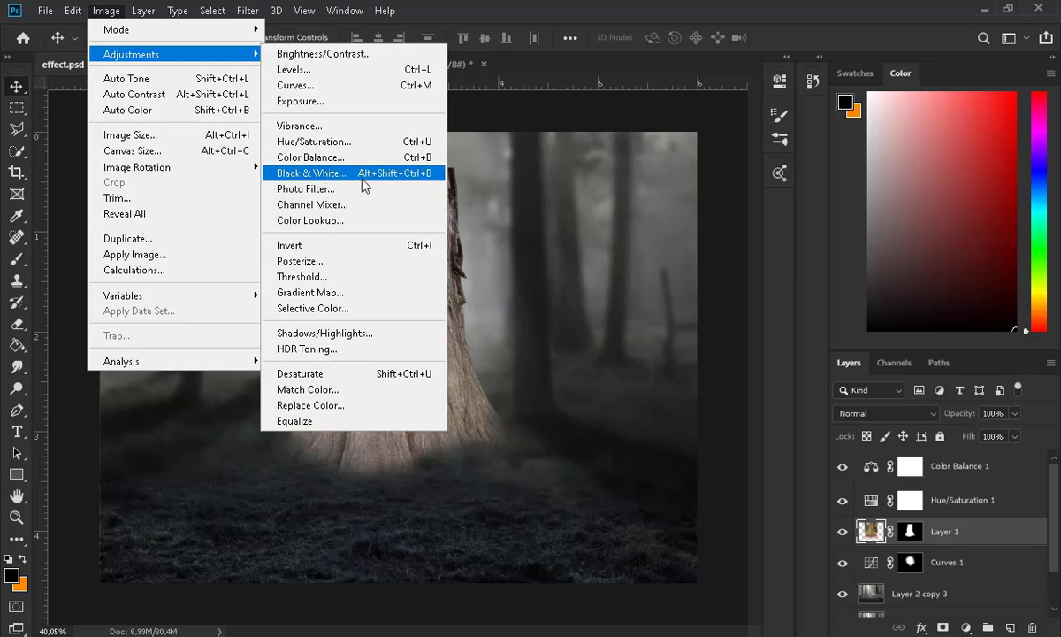
pyautogui.click(354, 158)
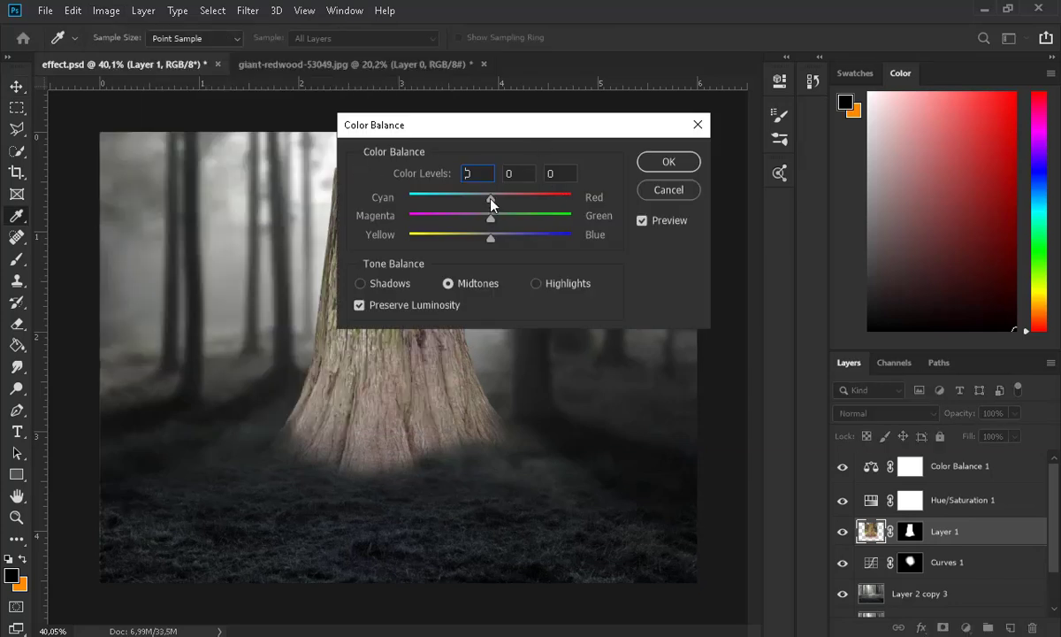
pyautogui.moveTo(482, 203); pyautogui.dragTo(511, 237)
pyautogui.moveTo(523, 133); pyautogui.dragTo(645, 144)
pyautogui.click(765, 233)
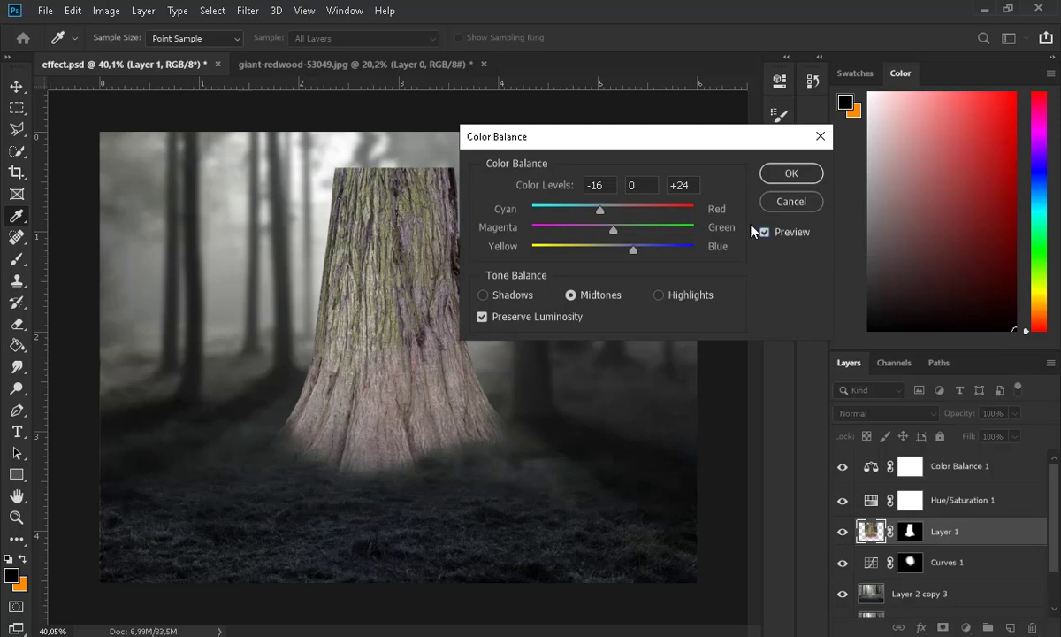
pyautogui.moveTo(605, 212); pyautogui.dragTo(601, 212)
pyautogui.click(774, 174)
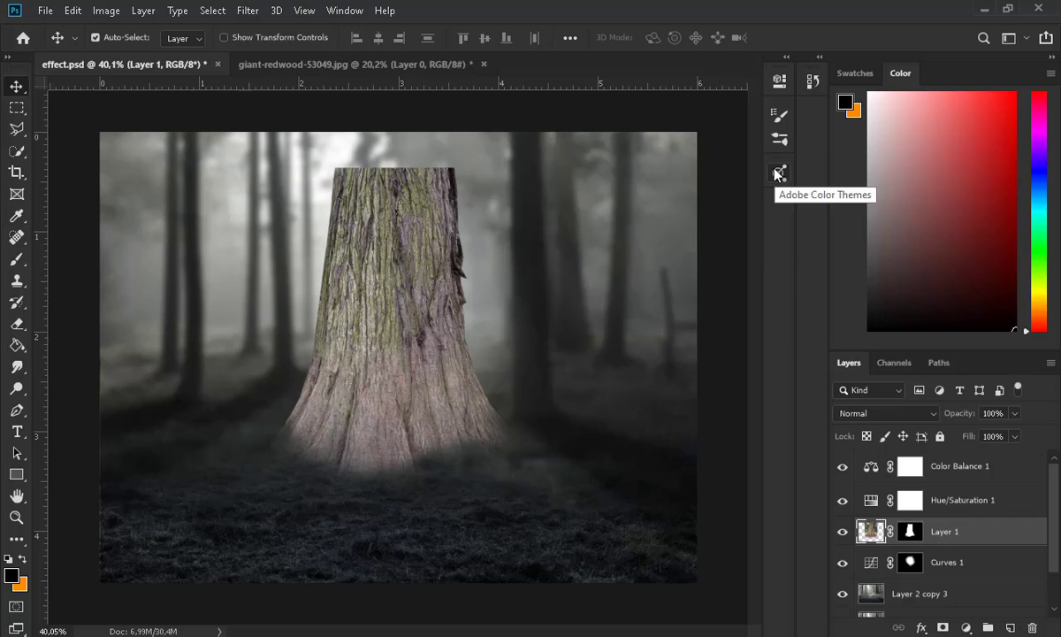
# Darken the trunk layer with Curves, lowering the white end to output 125 and the midtones to output 47 at input 152.
pyautogui.scroll(-3, 535, 427)
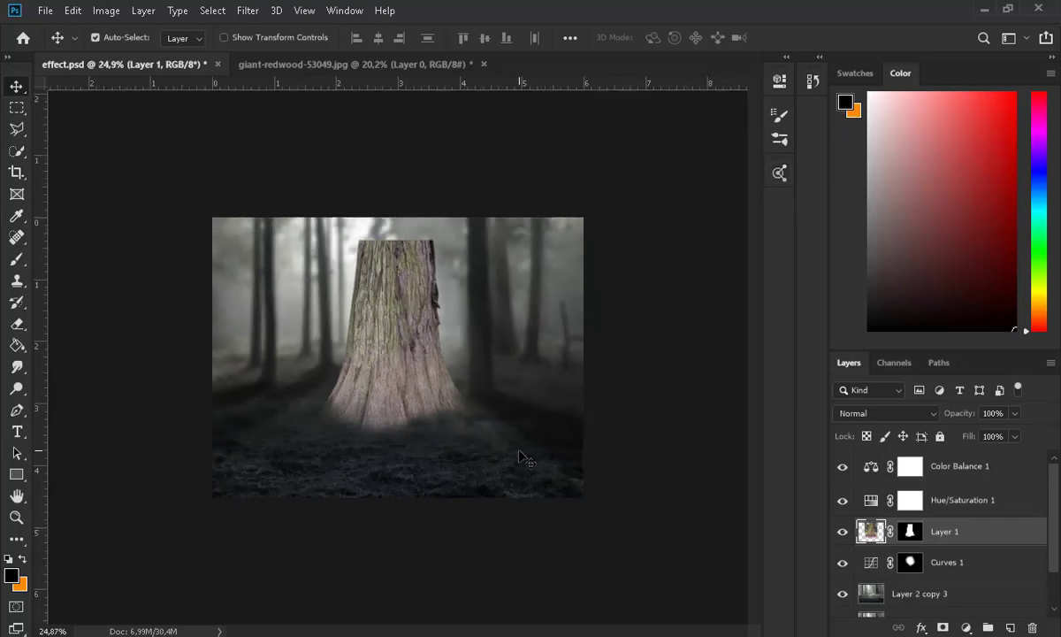
pyautogui.click(106, 10)
pyautogui.moveTo(142, 64)
pyautogui.click(331, 90)
pyautogui.moveTo(597, 143); pyautogui.dragTo(713, 155)
pyautogui.moveTo(745, 333); pyautogui.dragTo(742, 347)
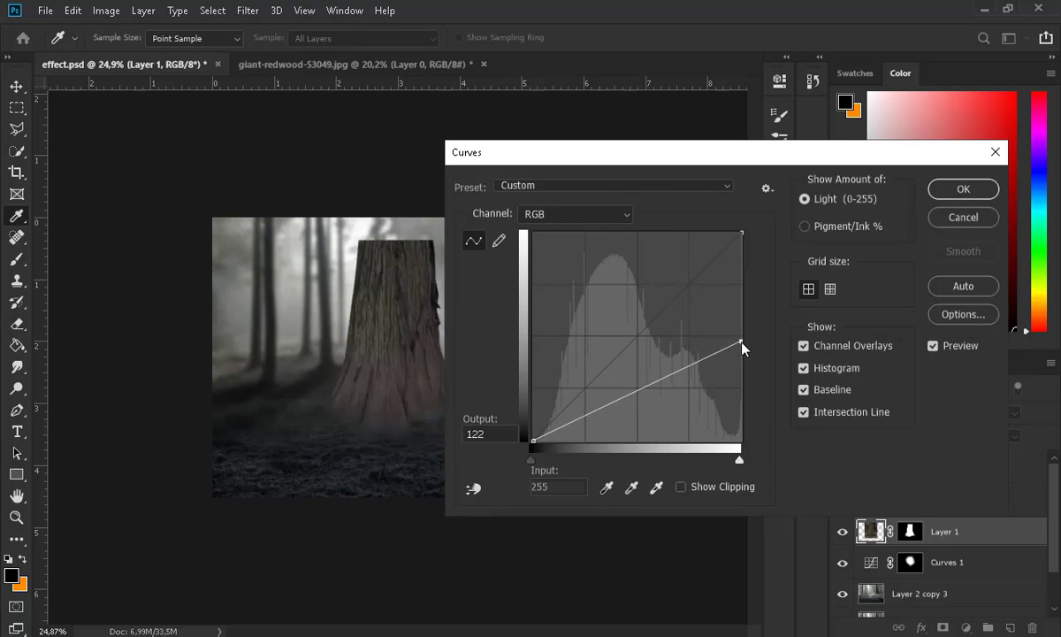
pyautogui.moveTo(629, 395); pyautogui.dragTo(643, 407)
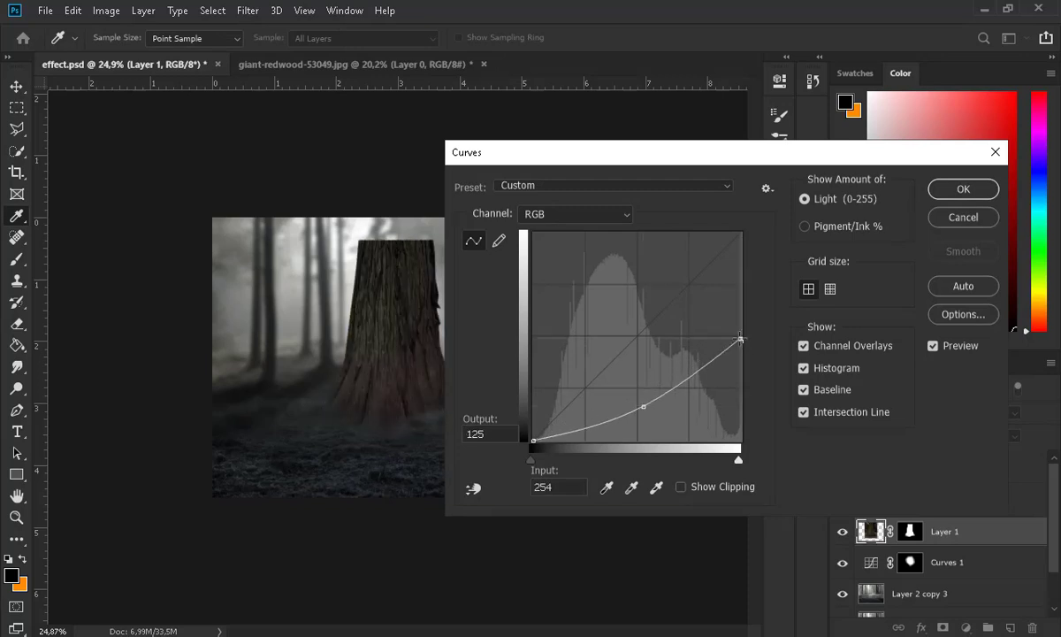
pyautogui.moveTo(643, 407); pyautogui.dragTo(653, 405)
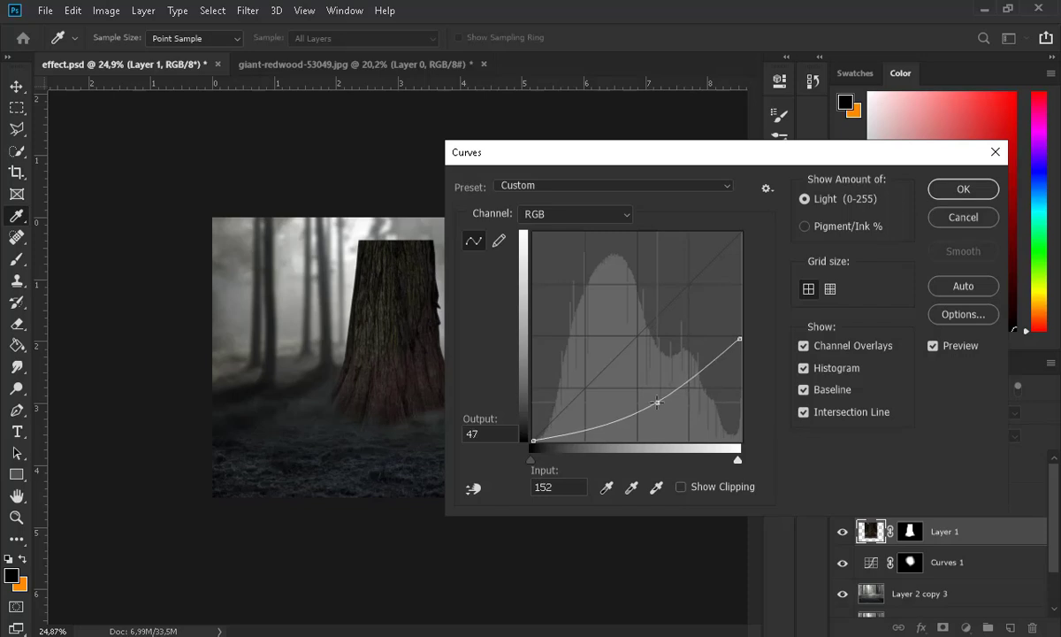
pyautogui.click(961, 189)
pyautogui.press('v')
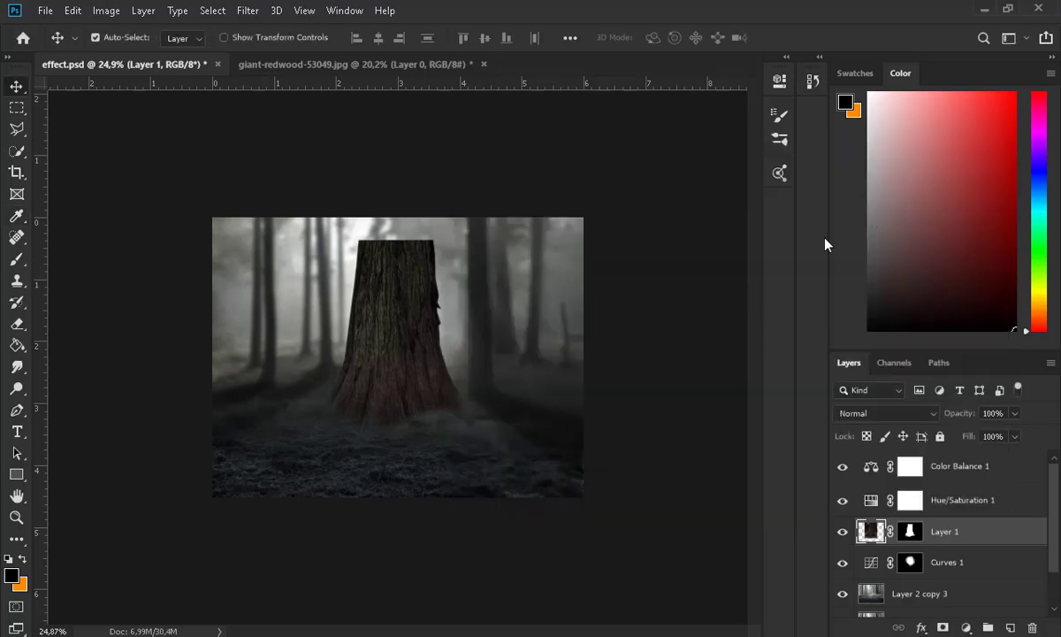
# Examine how the darkened trunk's base blends into the grass, both close up and in the whole scene.
pyautogui.scroll(7, 418, 415)
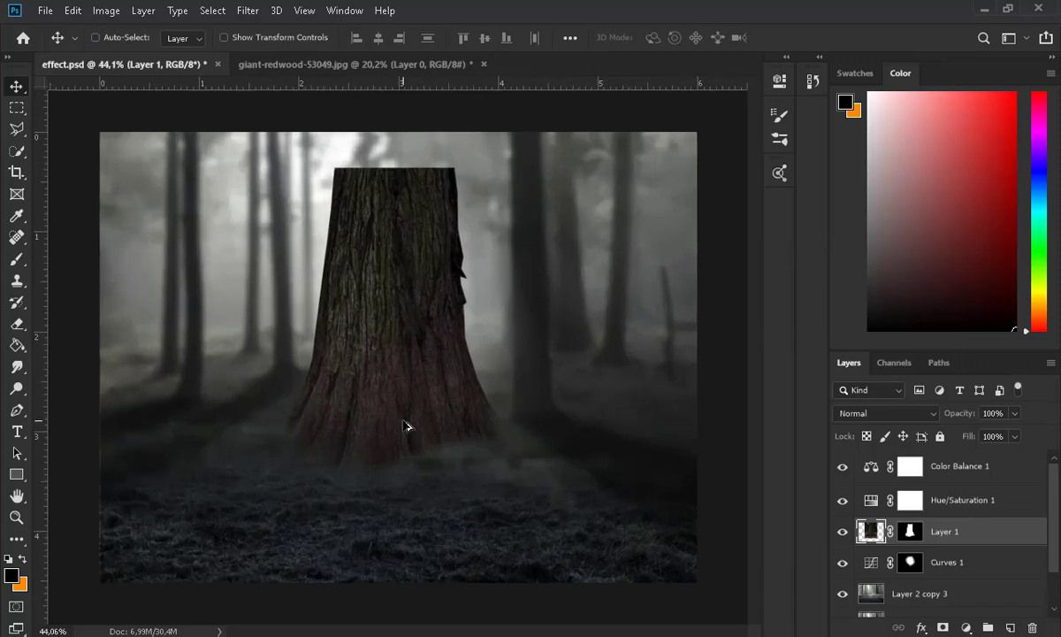
pyautogui.click(910, 531)
pyautogui.scroll(3, 559, 530)
pyautogui.click(20, 560)
pyautogui.press('b')
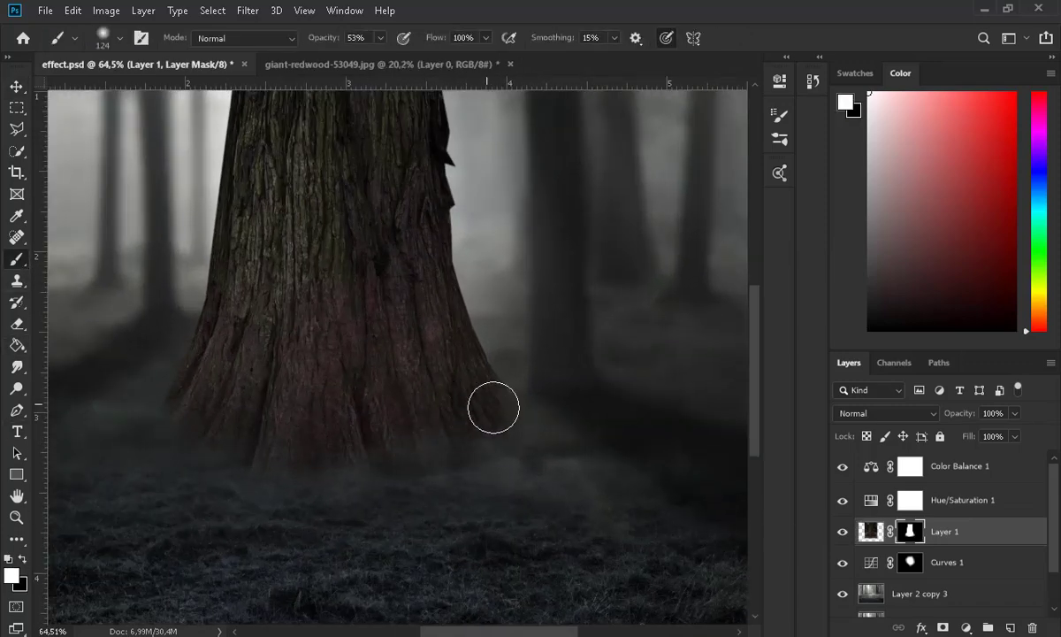
pyautogui.scroll(-4, 381, 429)
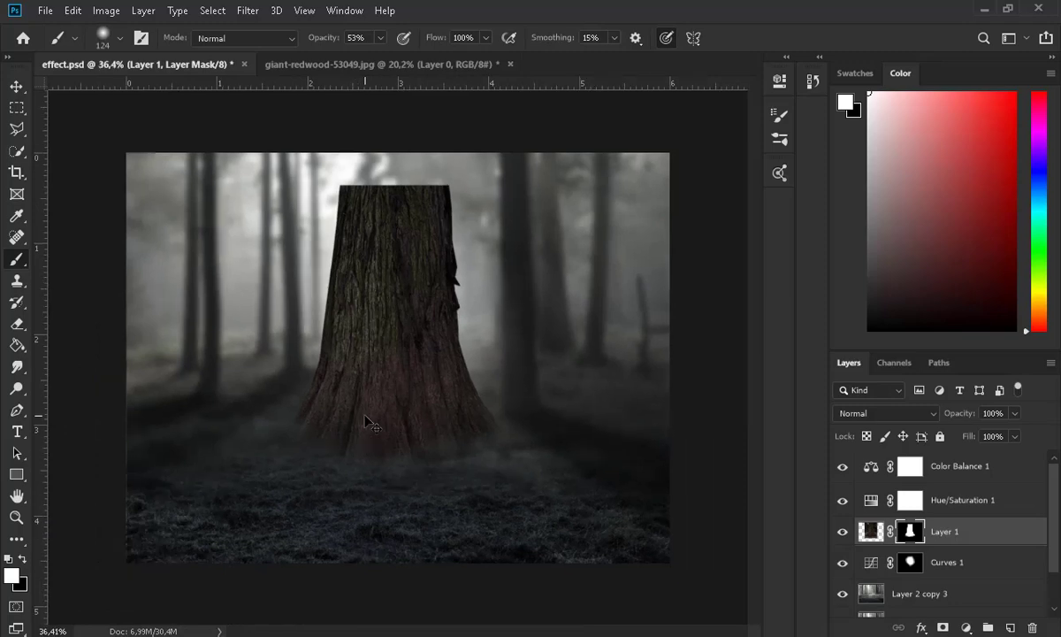
pyautogui.scroll(9, 377, 252)
pyautogui.click(120, 38)
pyautogui.click(122, 38)
pyautogui.click(16, 85)
pyautogui.scroll(-4, 329, 255)
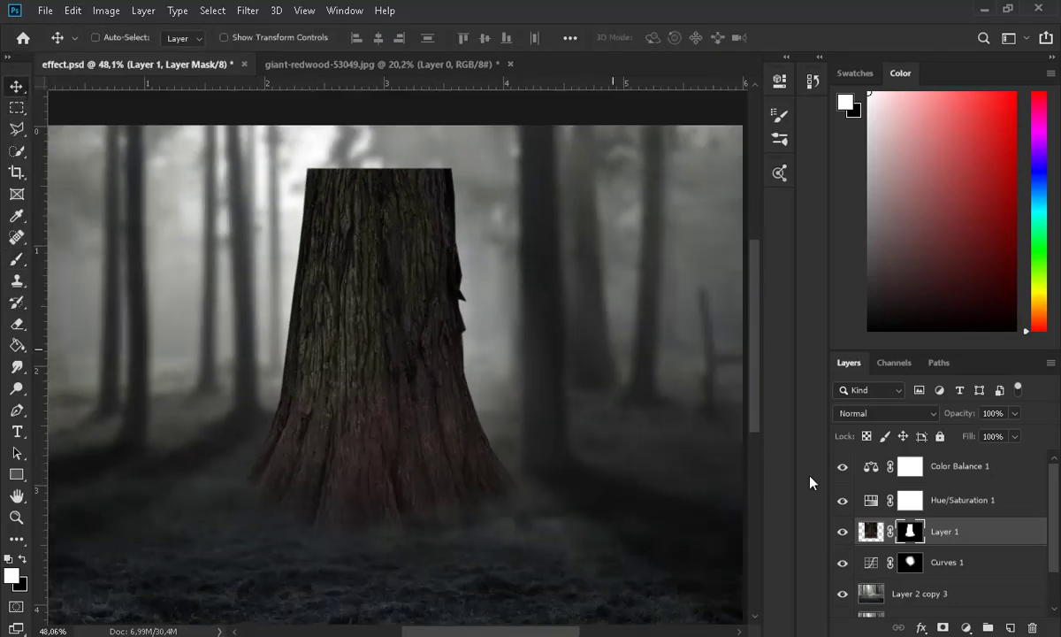
# Widen the trunk slightly with Free Transform.
pyautogui.click(869, 530)
pyautogui.hotkey('ctrl', 't')
pyautogui.moveTo(562, 331); pyautogui.dragTo(589, 332)
pyautogui.press('Return')
pyautogui.scroll(-3, 431, 339)
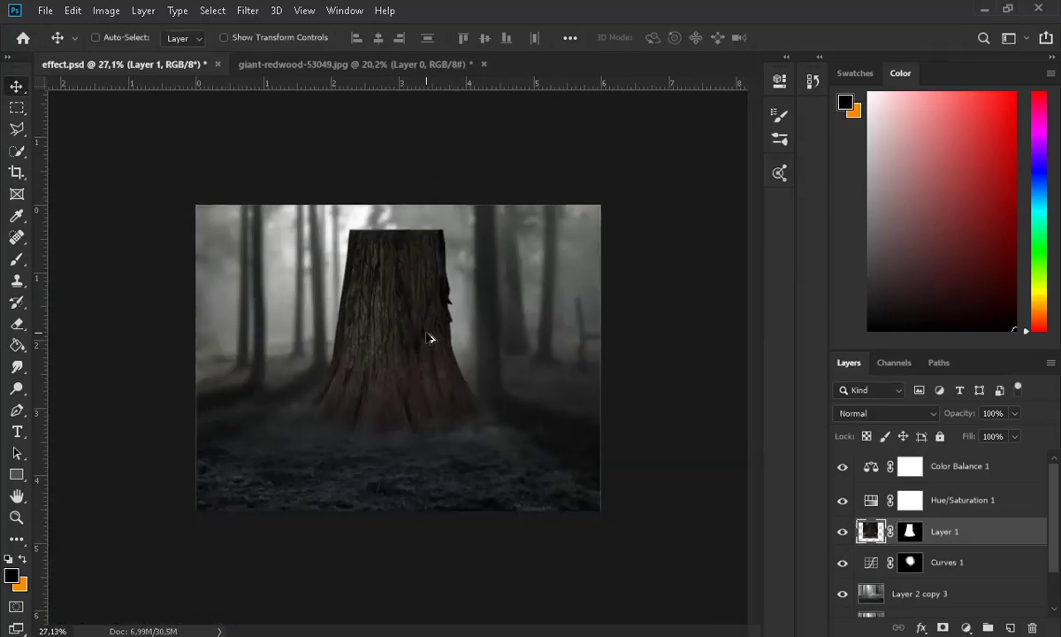
# Reveal the trunk up to the canvas's upper edge by painting white on its mask with the 124 px brush at 100% opacity.
pyautogui.scroll(4, 428, 337)
pyautogui.scroll(2, 428, 337)
pyautogui.click(917, 532)
pyautogui.scroll(1, 398, 354)
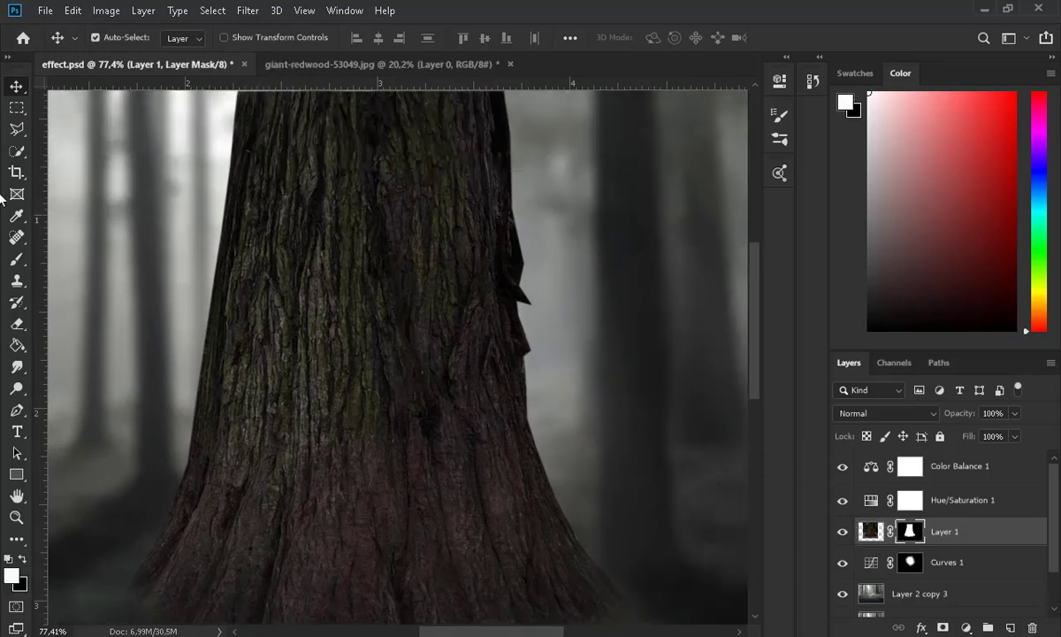
pyautogui.click(16, 258)
pyautogui.scroll(2, 300, 234)
pyautogui.moveTo(339, 180)
pyautogui.mouseDown()
pyautogui.moveTo(399, 180)
pyautogui.moveTo(436, 279)
pyautogui.moveTo(456, 181)
pyautogui.moveTo(345, 265)
pyautogui.moveTo(283, 205)
pyautogui.mouseUp()
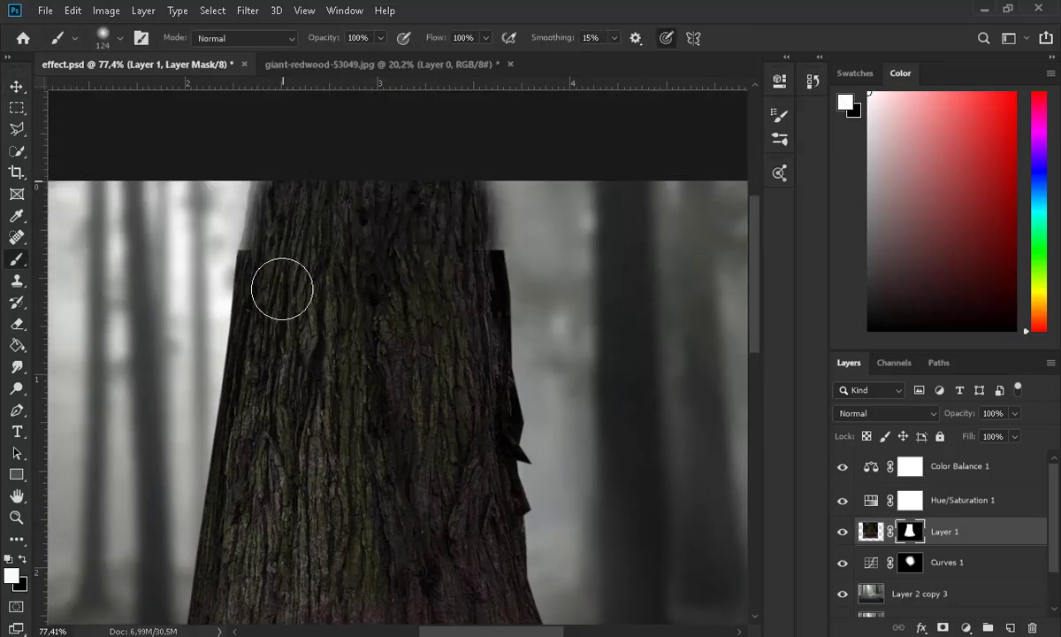
# Reduce the brush to 26 px and paint white on the mask to fill in both edges of the upper trunk.
pyautogui.click(119, 38)
pyautogui.click(158, 128)
pyautogui.click(405, 234)
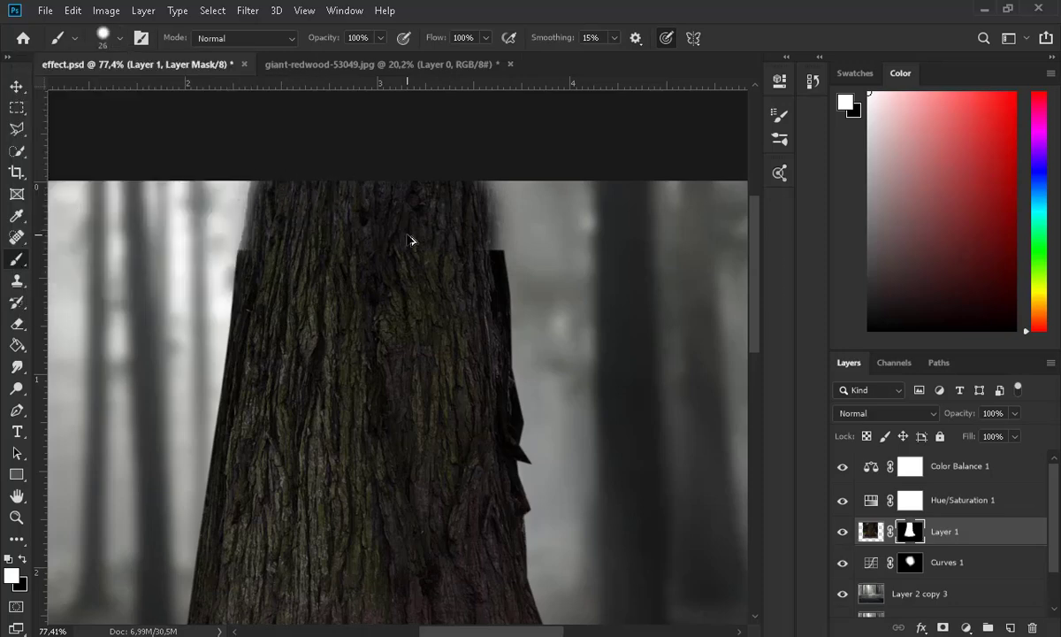
pyautogui.scroll(4, 310, 252)
pyautogui.moveTo(173, 252)
pyautogui.mouseDown()
pyautogui.moveTo(150, 225)
pyautogui.moveTo(181, 223)
pyautogui.mouseUp()
pyautogui.scroll(3, 180, 223)
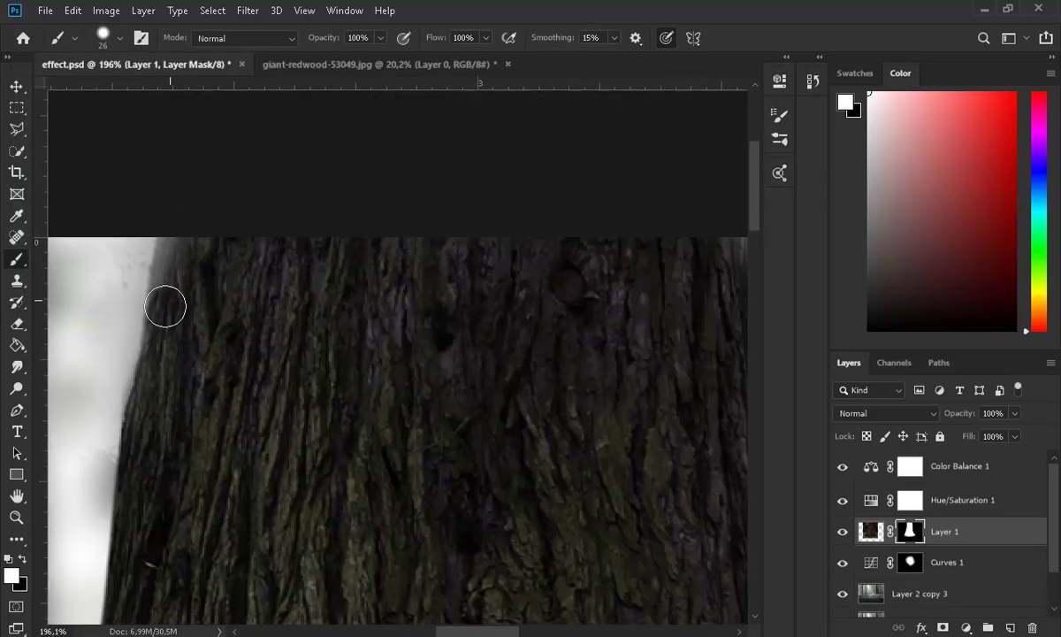
pyautogui.scroll(-2, 369, 358)
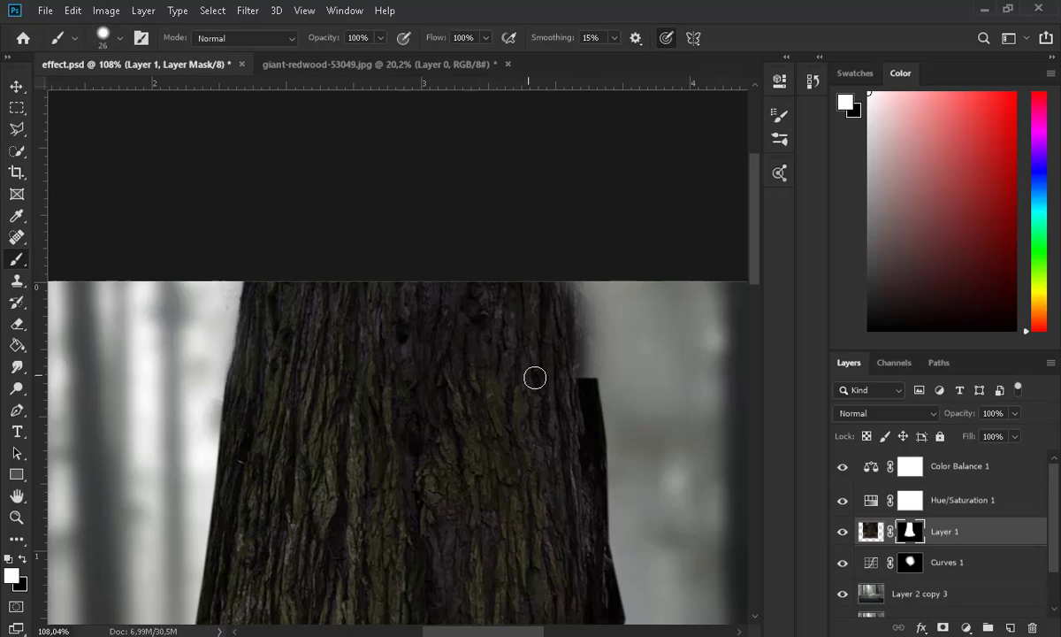
pyautogui.moveTo(584, 366); pyautogui.dragTo(580, 343)
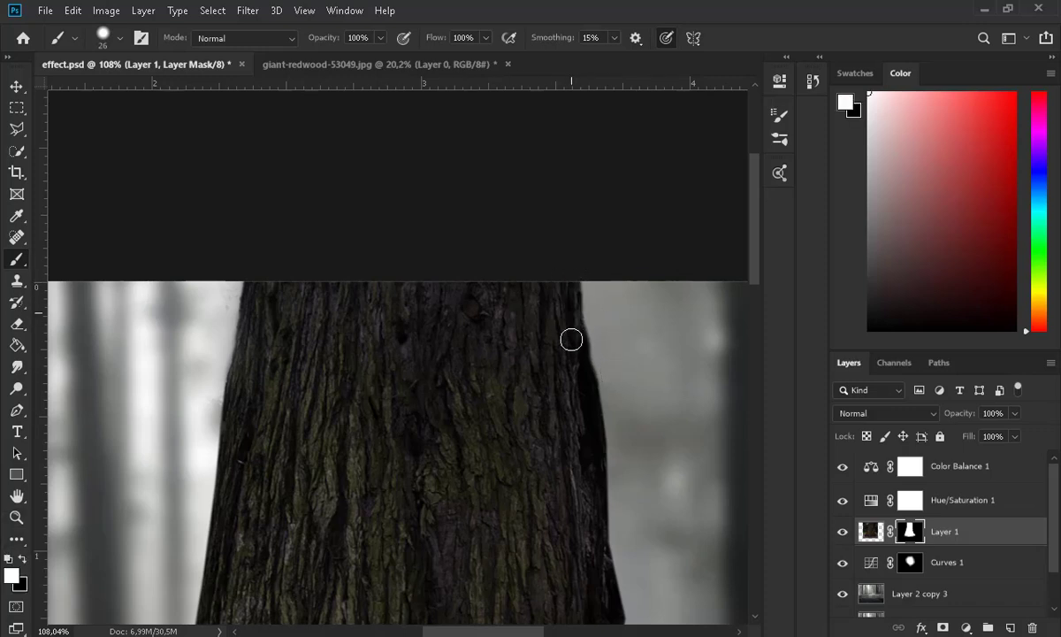
# Trim the upper trunk's left edge to a clean outline by painting black on its mask.
pyautogui.moveTo(232, 290)
pyautogui.mouseDown()
pyautogui.moveTo(211, 379)
pyautogui.moveTo(206, 482)
pyautogui.mouseUp()
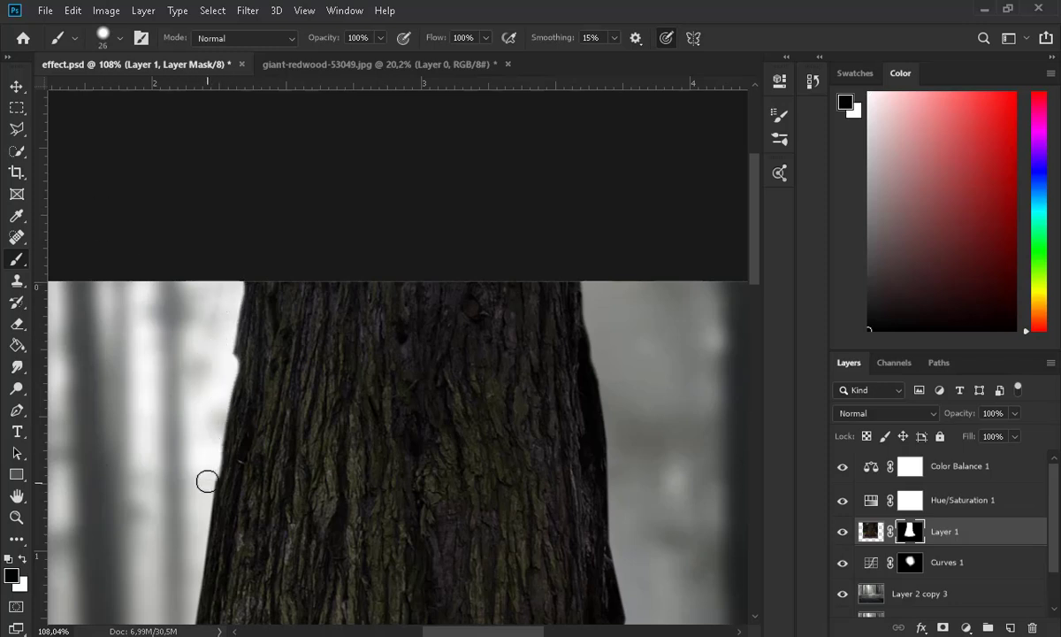
pyautogui.scroll(-6, 197, 479)
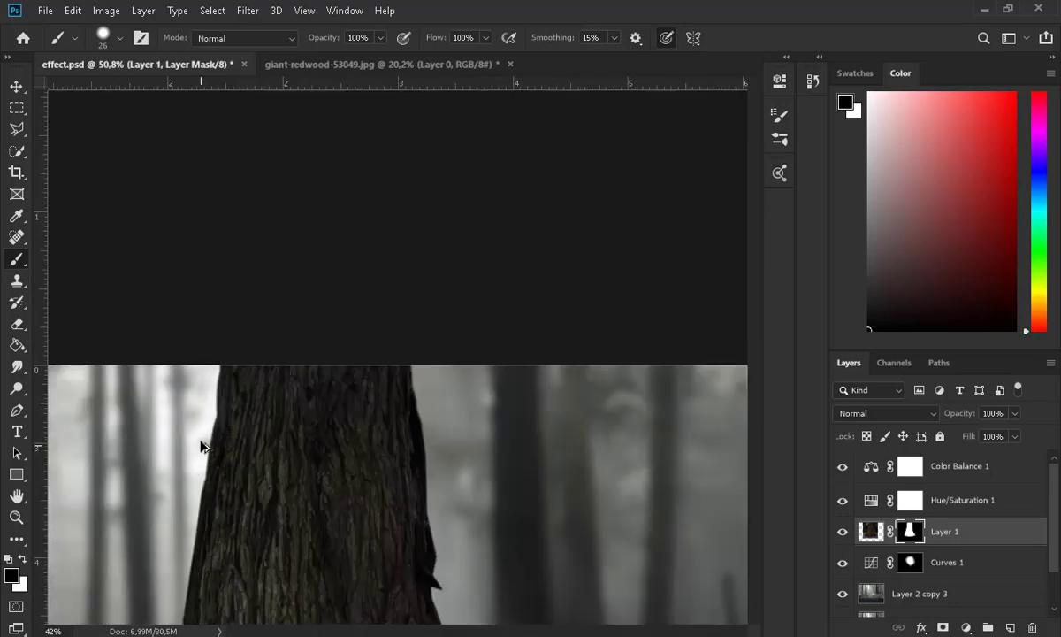
pyautogui.click(15, 88)
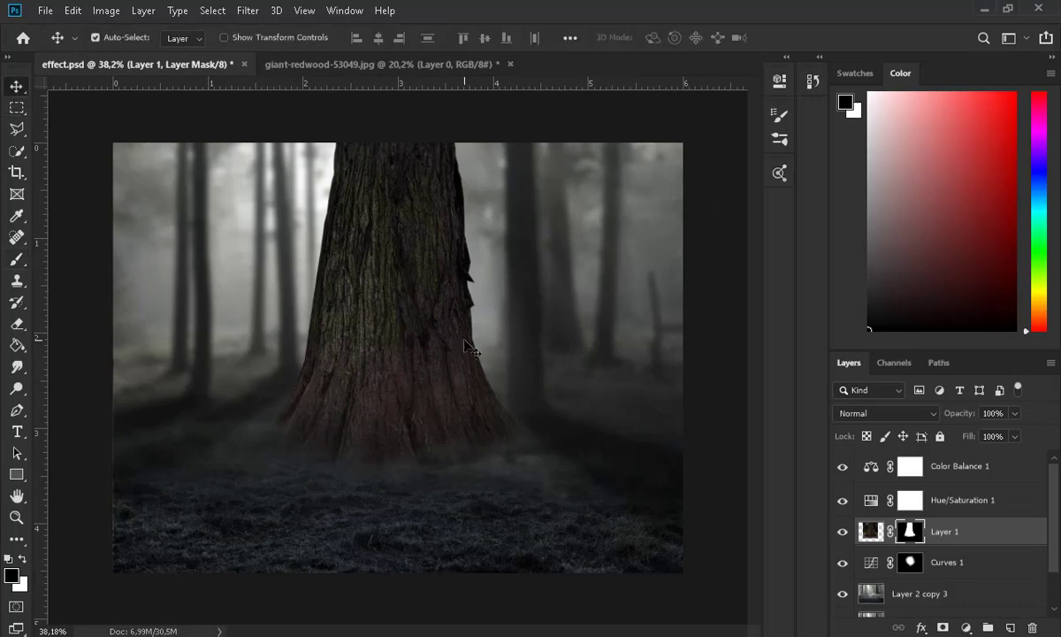
# Close the redwood source image and open the stone arch photo file0002050939294.jpg.
pyautogui.click(510, 64)
pyautogui.click(45, 12)
pyautogui.click(59, 45)
pyautogui.doubleClick(469, 167)
pyautogui.click(579, 328)
# Outline the stone wall and tunnel with a polygonal lasso selection, excluding the opening and the path.
pyautogui.click(18, 131)
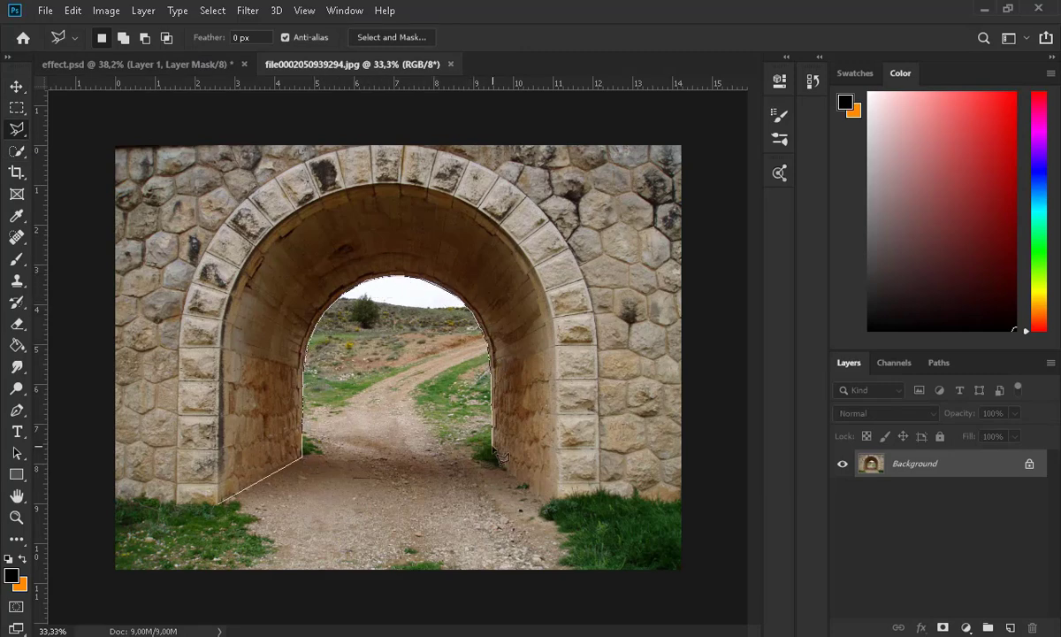
pyautogui.click(682, 526)
pyautogui.click(681, 144)
pyautogui.click(114, 144)
pyautogui.click(112, 508)
pyautogui.doubleClick(199, 517)
# Feather the wall selection by 2 pixels and turn it into a layer mask.
pyautogui.click(212, 10)
pyautogui.moveTo(220, 244)
pyautogui.click(391, 311)
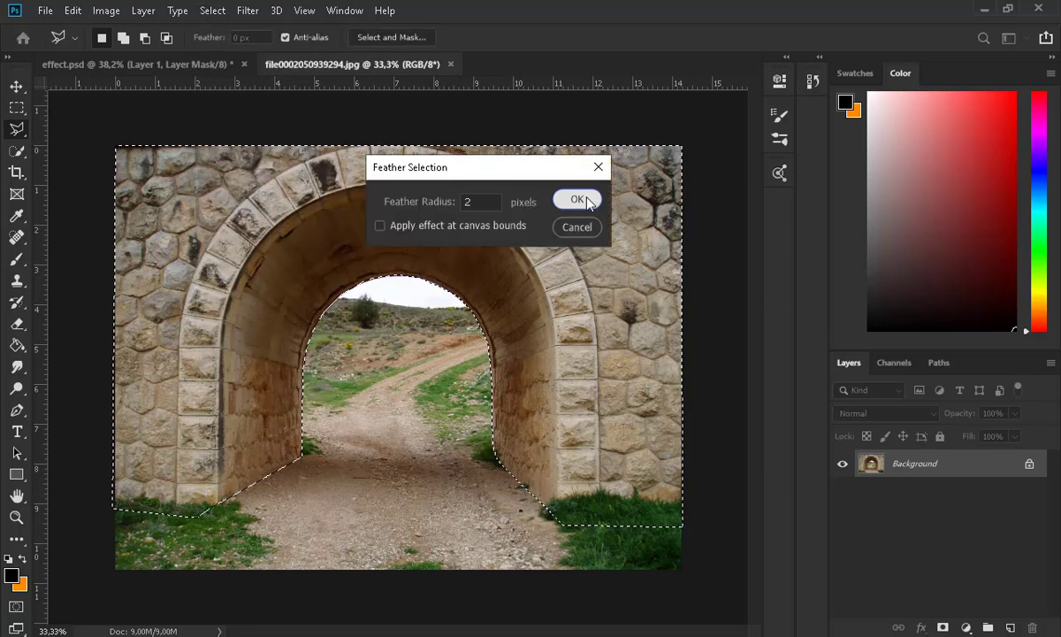
pyautogui.click(573, 202)
pyautogui.click(943, 627)
# Copy the masked stone arch into effect.psd as a new layer above the trunk.
pyautogui.hotkey('ctrl', 'c')
pyautogui.click(190, 64)
pyautogui.click(16, 86)
pyautogui.scroll(-4, 427, 275)
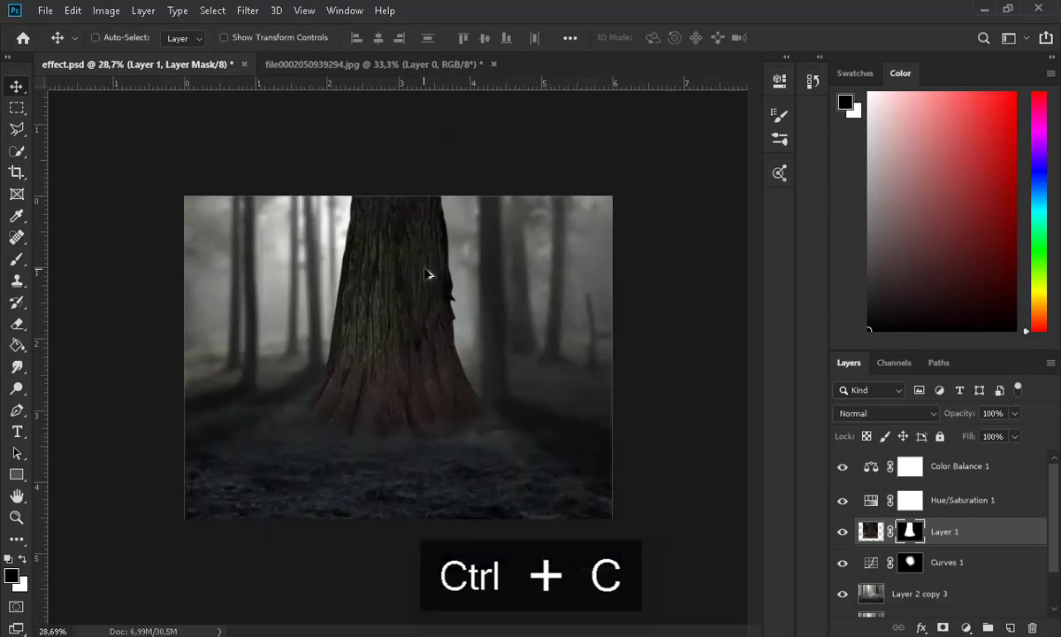
pyautogui.hotkey('ctrl', 'shift', 'v')
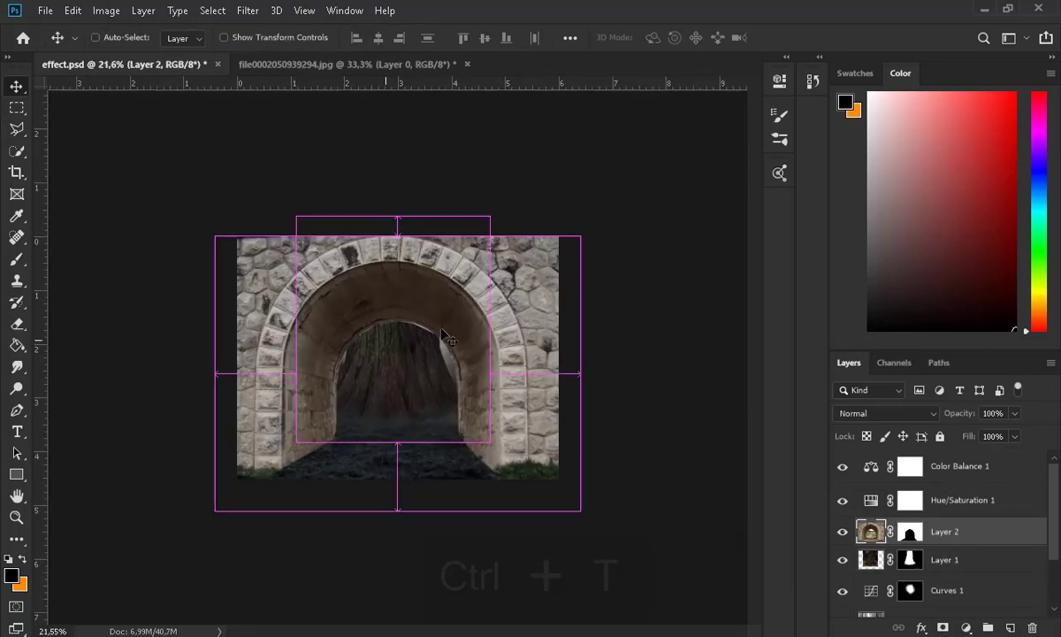
# Scale the arch to 38.92% and position it over the trunk's base, keeping its layer at 100% opacity.
pyautogui.hotkey('ctrl', 't')
pyautogui.moveTo(580, 231); pyautogui.dragTo(439, 280)
pyautogui.moveTo(435, 379); pyautogui.dragTo(431, 393)
pyautogui.scroll(2, 424, 428)
pyautogui.scroll(1, 425, 432)
pyautogui.moveTo(481, 420); pyautogui.dragTo(481, 433)
pyautogui.scroll(2, 481, 433)
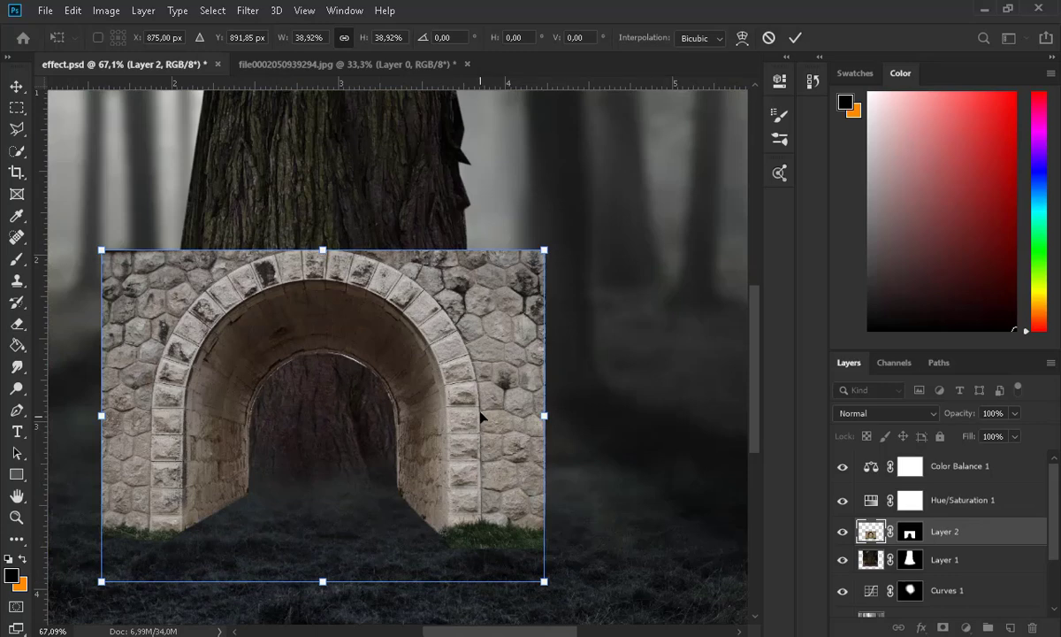
pyautogui.moveTo(986, 433); pyautogui.dragTo(961, 433)
pyautogui.click(1023, 433)
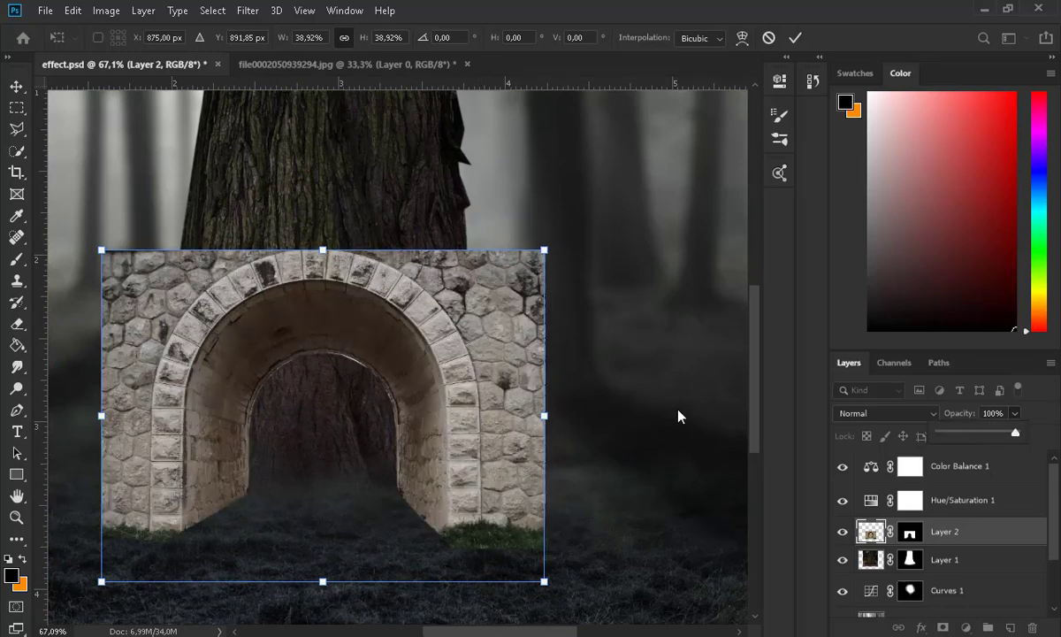
pyautogui.press('Return')
# Paint away the outer wall stones on the arch layer's mask with a 139 px soft black brush.
pyautogui.click(910, 531)
pyautogui.press('b')
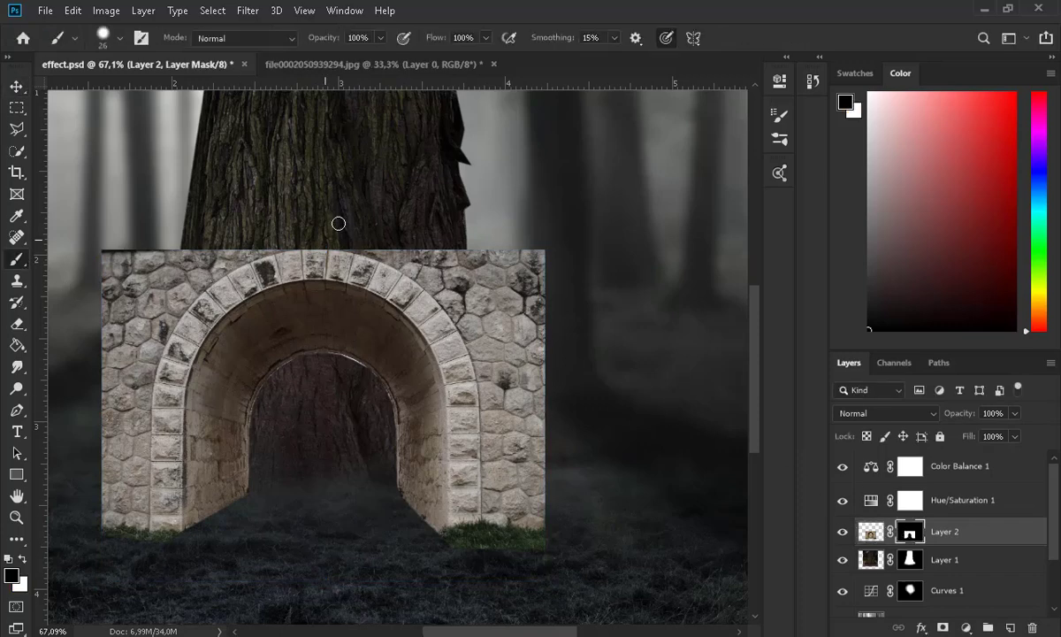
pyautogui.click(120, 38)
pyautogui.press('Return')
pyautogui.moveTo(523, 256)
pyautogui.mouseDown()
pyautogui.moveTo(544, 331)
pyautogui.moveTo(498, 240)
pyautogui.moveTo(547, 346)
pyautogui.moveTo(559, 467)
pyautogui.moveTo(485, 284)
pyautogui.moveTo(365, 206)
pyautogui.moveTo(220, 218)
pyautogui.moveTo(223, 199)
pyautogui.moveTo(100, 332)
pyautogui.moveTo(83, 550)
pyautogui.mouseUp()
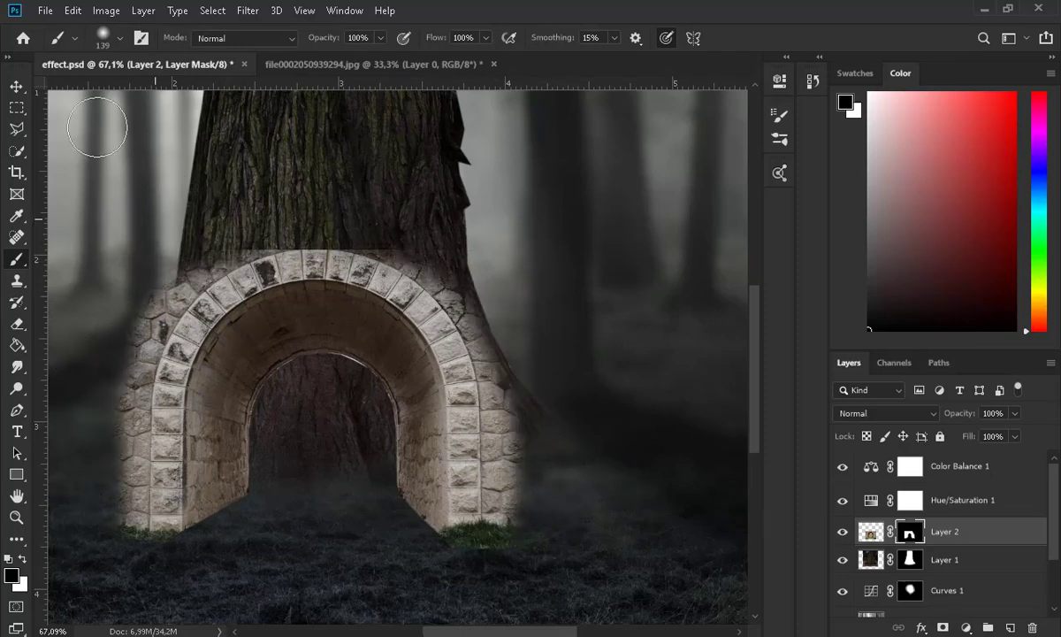
# Scale the arch down slightly with Free Transform to fit the trunk better.
pyautogui.press('v')
pyautogui.hotkey('ctrl', 't')
pyautogui.moveTo(537, 253); pyautogui.dragTo(526, 261)
pyautogui.press('Return')
# Remove the leftover stones around the arch ring on its mask, using a smaller soft black brush.
pyautogui.click(17, 259)
pyautogui.scroll(8, 520, 535)
pyautogui.moveTo(513, 487)
pyautogui.mouseDown()
pyautogui.moveTo(509, 239)
pyautogui.moveTo(488, 481)
pyautogui.mouseUp()
pyautogui.scroll(-7, 283, 432)
pyautogui.moveTo(535, 631); pyautogui.dragTo(491, 631)
pyautogui.scroll(3, 354, 177)
pyautogui.click(121, 38)
pyautogui.moveTo(148, 91); pyautogui.dragTo(121, 91)
pyautogui.moveTo(303, 180); pyautogui.dragTo(486, 204)
pyautogui.moveTo(195, 220)
pyautogui.mouseDown()
pyautogui.moveTo(157, 238)
pyautogui.moveTo(100, 555)
pyautogui.mouseUp()
# Enlarge the brush to 83 px at 60% opacity and fade the remaining stones beside the arch into the bark.
pyautogui.click(121, 38)
pyautogui.moveTo(120, 91); pyautogui.dragTo(145, 93)
pyautogui.moveTo(321, 38); pyautogui.dragTo(286, 45)
pyautogui.moveTo(113, 406)
pyautogui.mouseDown()
pyautogui.moveTo(118, 326)
pyautogui.moveTo(180, 234)
pyautogui.mouseUp()
pyautogui.moveTo(80, 433); pyautogui.dragTo(102, 540)
pyautogui.scroll(-1, 398, 486)
pyautogui.moveTo(598, 420)
pyautogui.mouseDown()
pyautogui.moveTo(618, 369)
pyautogui.moveTo(482, 164)
pyautogui.mouseUp()
# Nudge the arch slightly upward on the trunk.
pyautogui.scroll(-10, 561, 320)
pyautogui.click(17, 86)
pyautogui.scroll(4, 407, 408)
pyautogui.scroll(4, 506, 521)
pyautogui.moveTo(478, 471)
pyautogui.mouseDown()
pyautogui.moveTo(476, 430)
pyautogui.moveTo(474, 461)
pyautogui.mouseUp()
pyautogui.scroll(-6, 472, 459)
pyautogui.scroll(-2, 469, 433)
# Refine the blend between the arch's outer edges and the bark with soft black mask strokes at 60% opacity.
pyautogui.scroll(5, 407, 469)
pyautogui.click(17, 259)
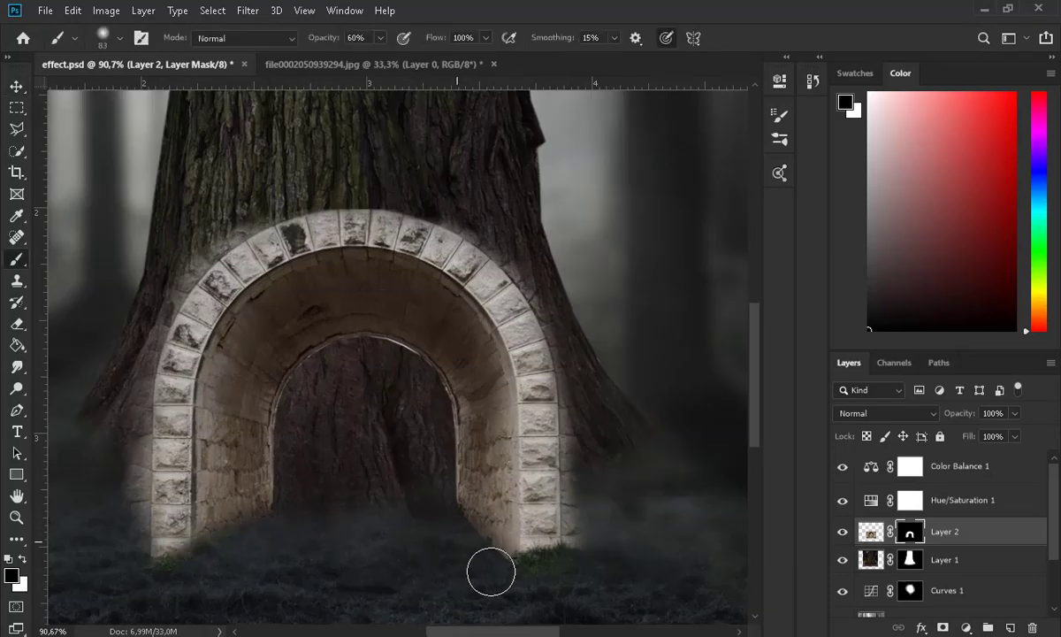
pyautogui.moveTo(585, 456); pyautogui.dragTo(559, 336)
pyautogui.moveTo(211, 225)
pyautogui.mouseDown()
pyautogui.moveTo(111, 429)
pyautogui.moveTo(119, 483)
pyautogui.mouseUp()
pyautogui.moveTo(501, 232); pyautogui.dragTo(482, 237)
pyautogui.click(17, 86)
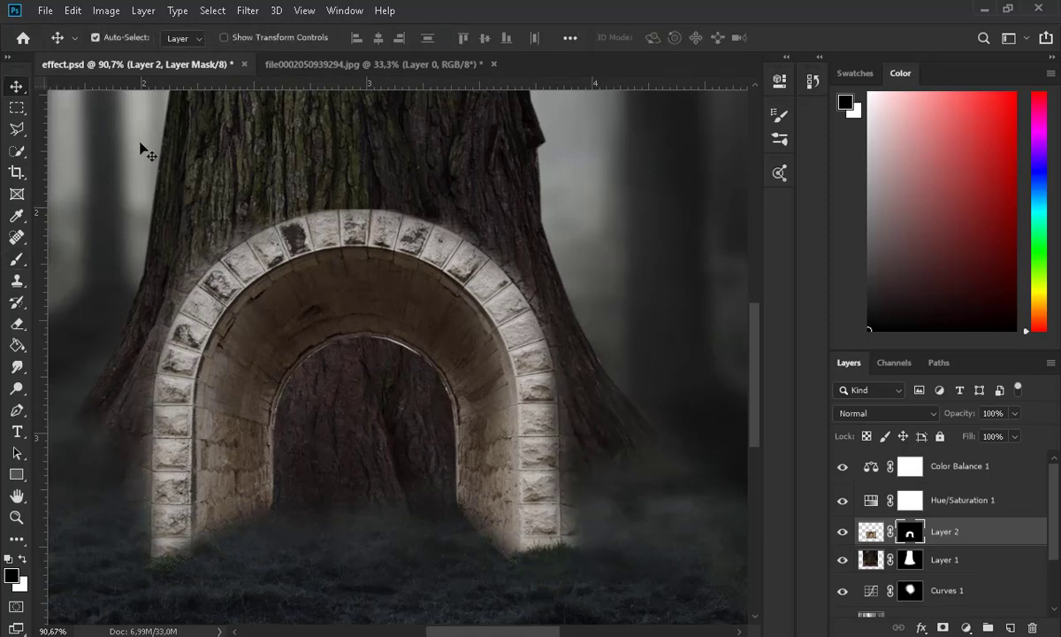
# Mask out the bright fringe along the upper rim of the tunnel opening with a 9 px black brush at 100% opacity.
pyautogui.scroll(9, 340, 407)
pyautogui.click(17, 259)
pyautogui.click(103, 37)
pyautogui.click(380, 38)
pyautogui.moveTo(386, 56); pyautogui.dragTo(425, 57)
pyautogui.scroll(5, 466, 293)
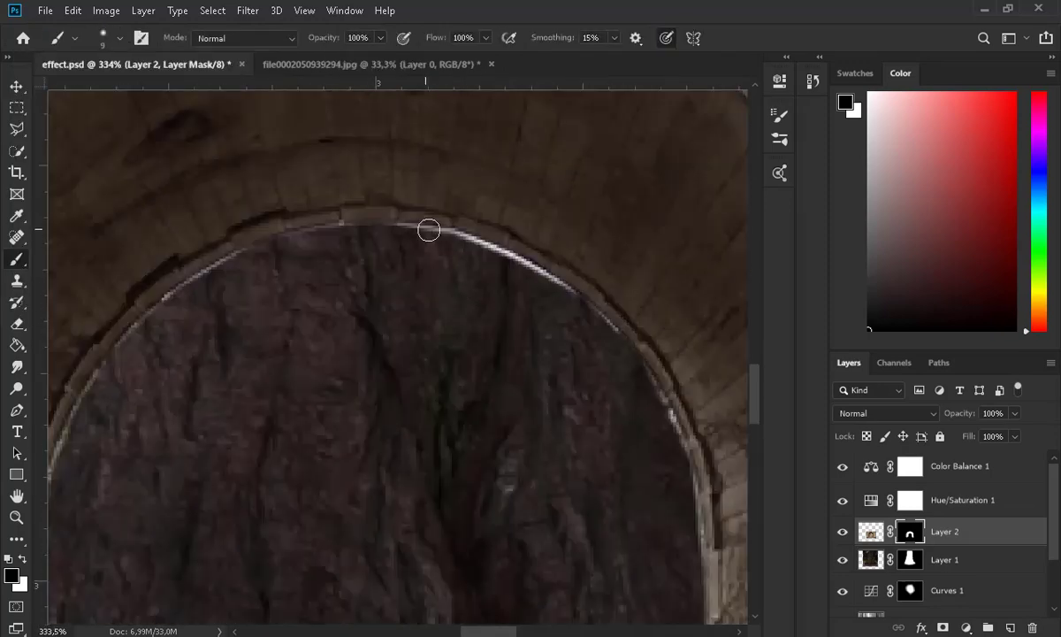
pyautogui.moveTo(542, 277); pyautogui.dragTo(504, 385)
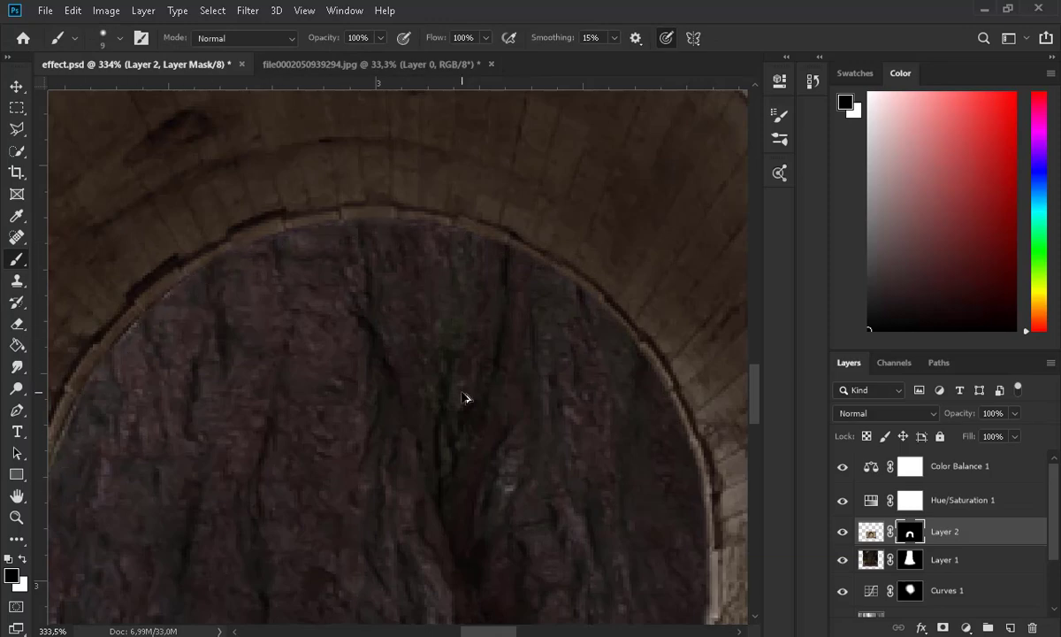
# Apply Color Balance to the stone arch layer, shifting its midtones toward cyan and slightly toward blue.
pyautogui.hotkey('ctrl', '0')
pyautogui.press('v')
pyautogui.click(106, 9)
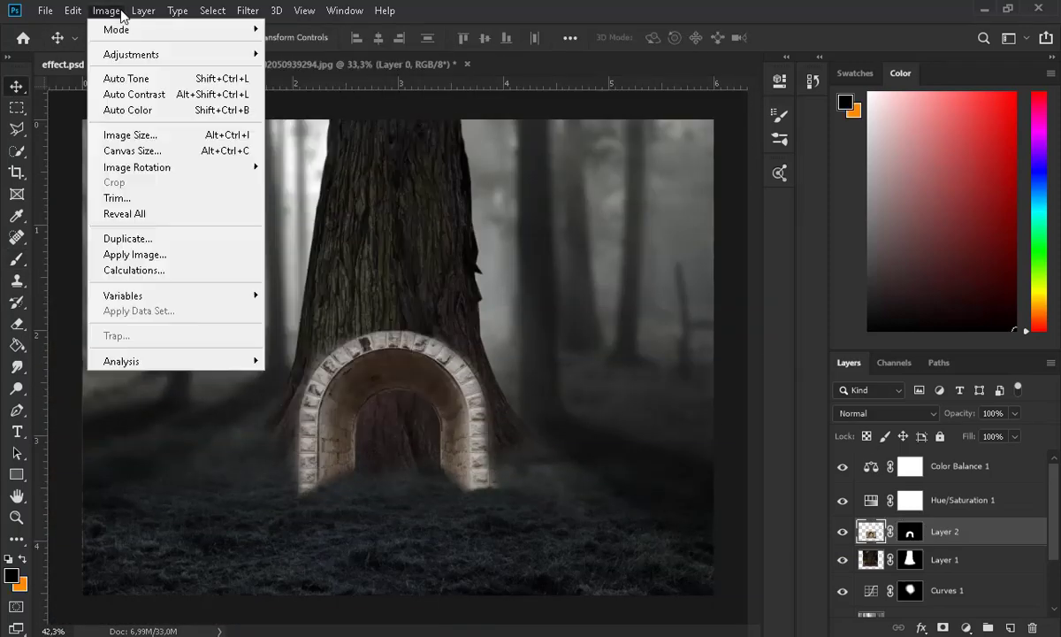
pyautogui.moveTo(132, 54)
pyautogui.click(340, 161)
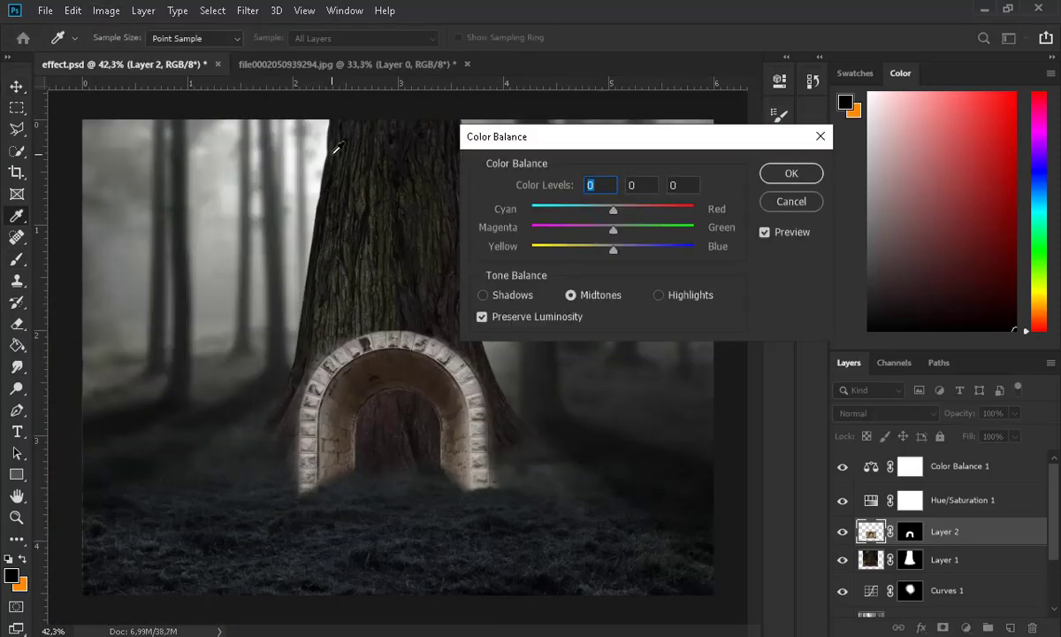
pyautogui.moveTo(597, 213); pyautogui.dragTo(565, 209)
pyautogui.moveTo(614, 249); pyautogui.dragTo(630, 252)
pyautogui.click(791, 174)
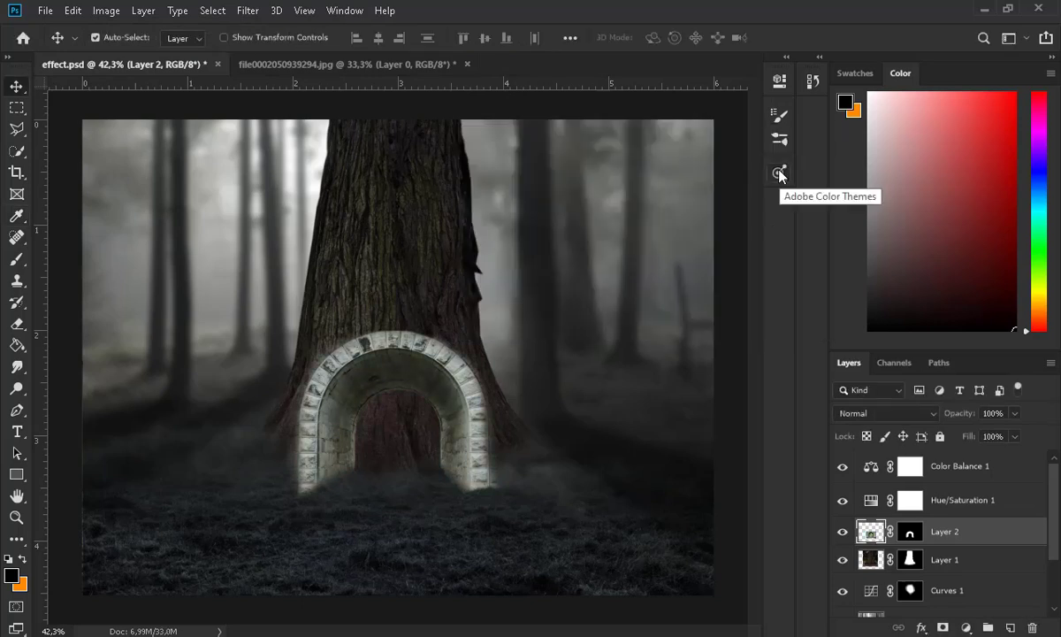
# Darken the stone arch with Curves by lowering the white point and pulling the midtones from input 158 to output 49.
pyautogui.click(106, 10)
pyautogui.click(317, 86)
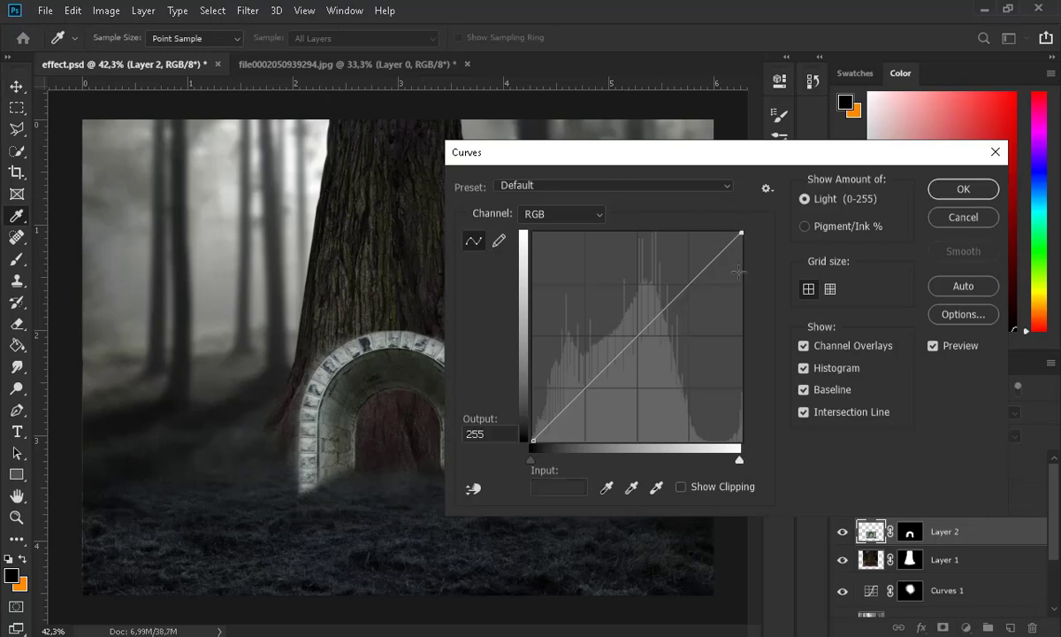
pyautogui.moveTo(741, 233); pyautogui.dragTo(741, 336)
pyautogui.moveTo(651, 381); pyautogui.dragTo(662, 401)
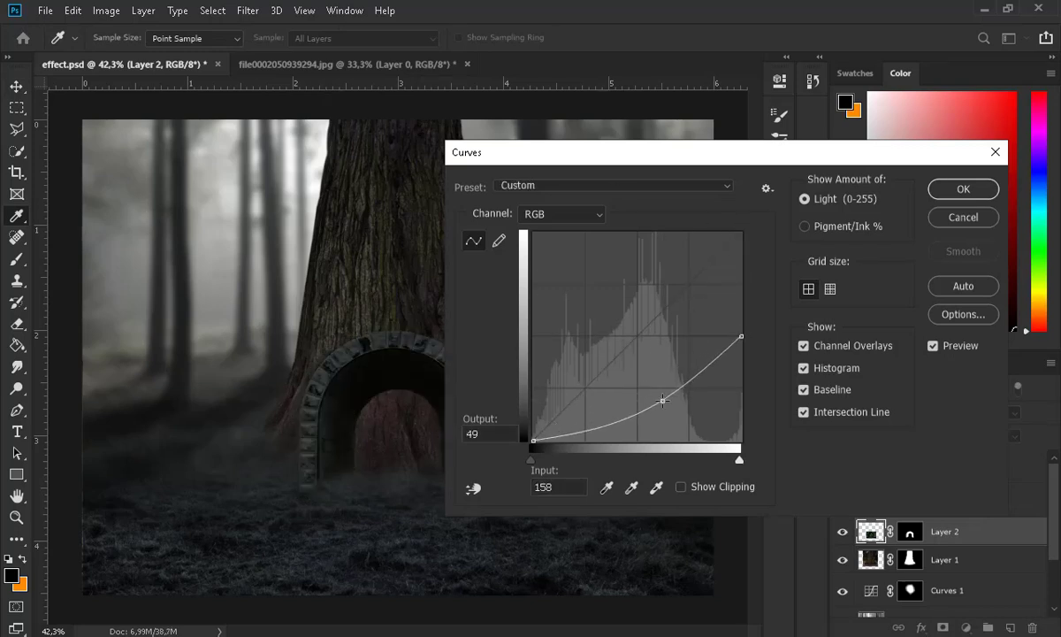
pyautogui.click(952, 193)
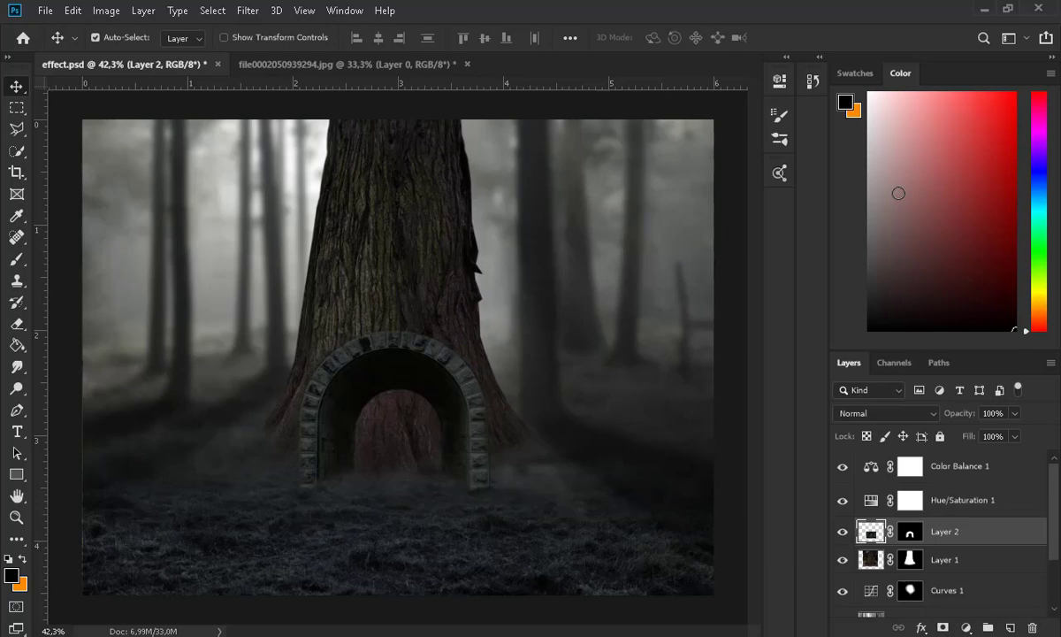
# Start a Hue/Saturation adjustment on the arch layer and set its Greens to saturation +50 and lightness -63.
pyautogui.scroll(5, 450, 429)
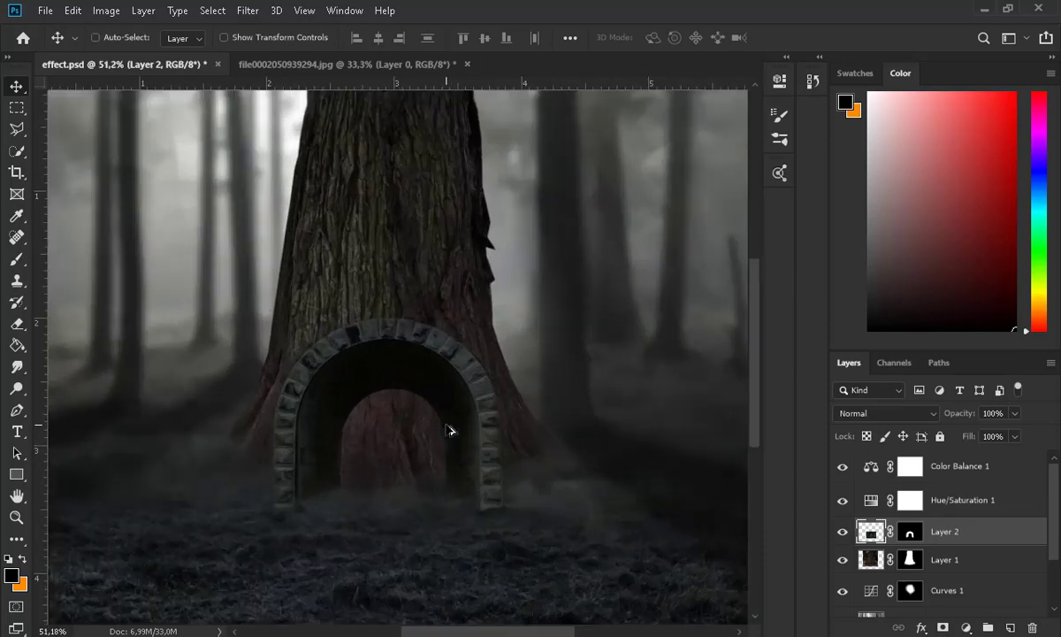
pyautogui.click(106, 10)
pyautogui.moveTo(157, 52)
pyautogui.click(338, 141)
pyautogui.moveTo(752, 301); pyautogui.dragTo(723, 304)
pyautogui.moveTo(752, 260); pyautogui.dragTo(738, 261)
pyautogui.click(714, 211)
pyautogui.click(725, 274)
pyautogui.moveTo(753, 302); pyautogui.dragTo(816, 302)
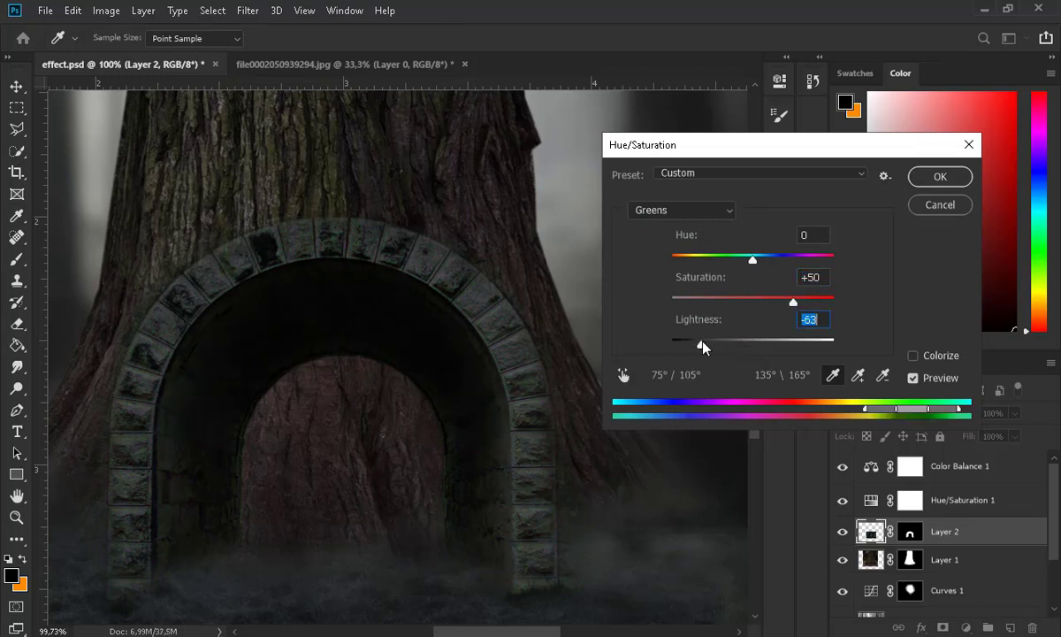
# Set the arch's Master lightness to -23, shift its hue toward violet, reduce its saturation and apply the adjustment.
pyautogui.click(696, 213)
pyautogui.click(696, 227)
pyautogui.moveTo(752, 345); pyautogui.dragTo(736, 345)
pyautogui.moveTo(738, 260); pyautogui.dragTo(810, 263)
pyautogui.moveTo(810, 302); pyautogui.dragTo(711, 304)
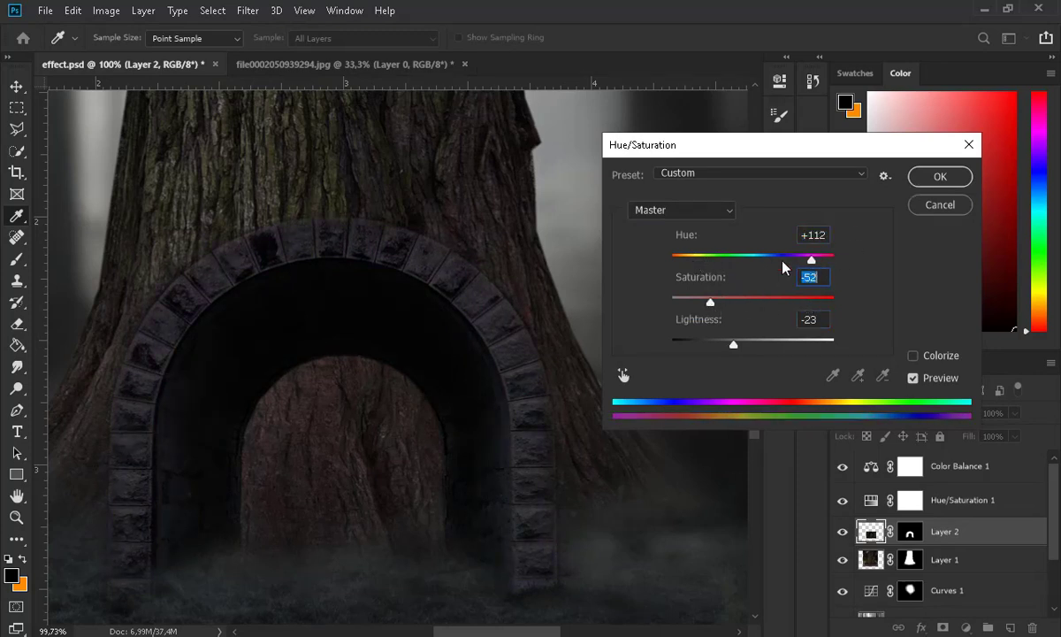
pyautogui.moveTo(811, 262); pyautogui.dragTo(791, 265)
pyautogui.moveTo(711, 303); pyautogui.dragTo(824, 303)
pyautogui.moveTo(790, 261); pyautogui.dragTo(723, 262)
pyautogui.moveTo(824, 304); pyautogui.dragTo(707, 302)
pyautogui.moveTo(787, 262); pyautogui.dragTo(814, 262)
pyautogui.click(924, 178)
pyautogui.scroll(-5, 552, 318)
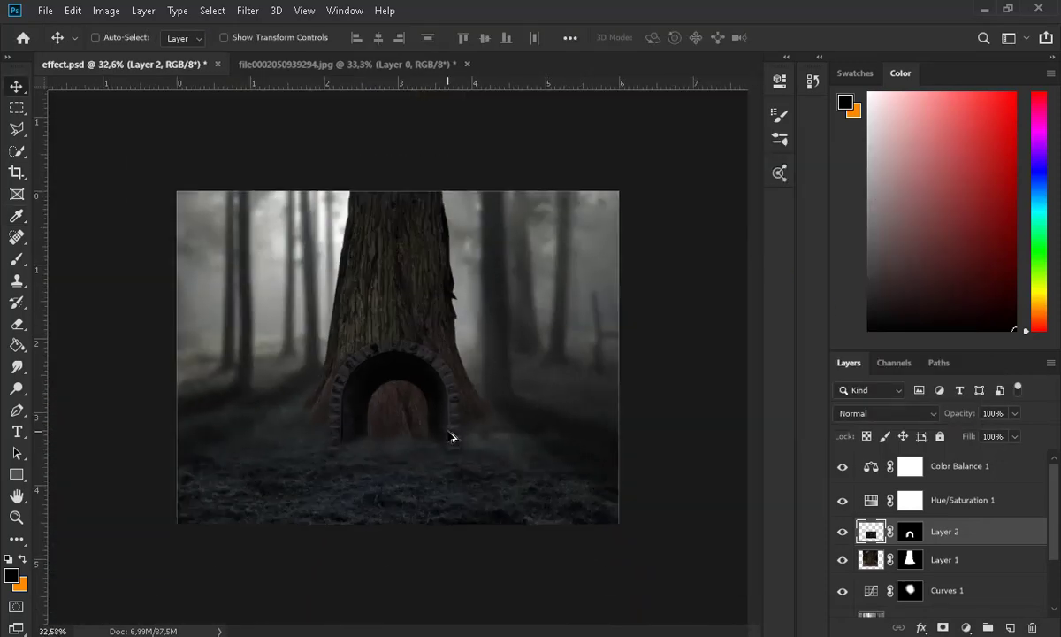
# Apply another Hue/Saturation adjustment to the arch layer, raising the saturation of its Yellows.
pyautogui.scroll(5, 451, 436)
pyautogui.scroll(-2, 451, 436)
pyautogui.click(106, 10)
pyautogui.moveTo(127, 53)
pyautogui.click(314, 143)
pyautogui.click(691, 212)
pyautogui.click(656, 256)
pyautogui.moveTo(752, 303); pyautogui.dragTo(799, 306)
pyautogui.click(667, 210)
pyautogui.click(704, 255)
pyautogui.click(926, 178)
pyautogui.moveTo(606, 320); pyautogui.dragTo(557, 328)
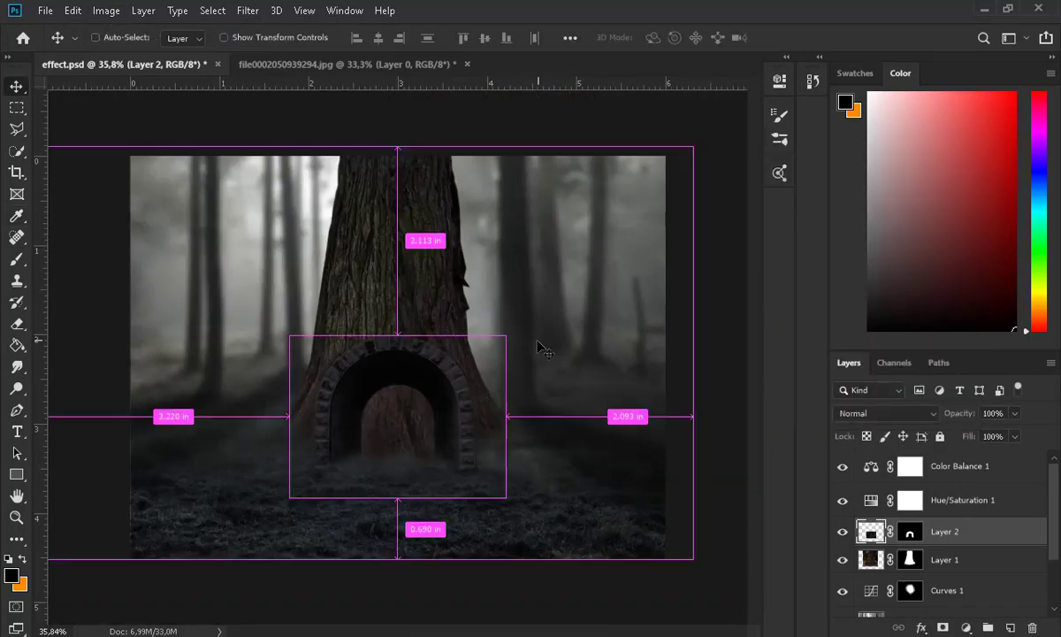
pyautogui.scroll(3, 433, 406)
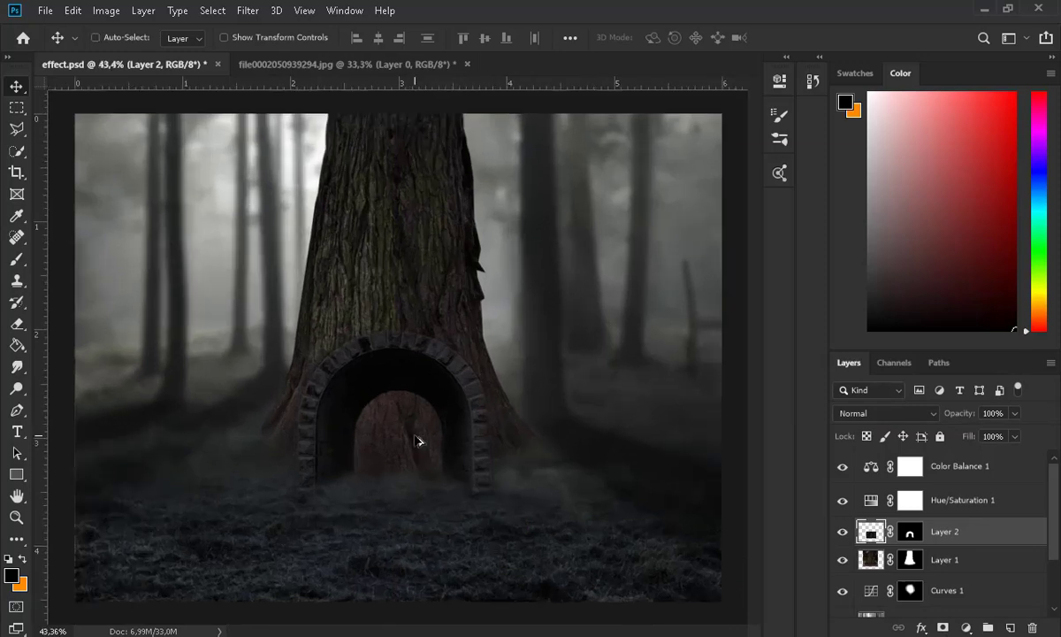
# Open the stock photo forest-194483.jpg.
pyautogui.click(295, 62)
pyautogui.click(140, 62)
pyautogui.hotkey('ctrl', 'o')
pyautogui.doubleClick(282, 203)
pyautogui.click(610, 318)
# Select a large rectangular area of the forest photo and paste it in place into effect.psd as a new layer.
pyautogui.click(17, 108)
pyautogui.moveTo(84, 147); pyautogui.dragTo(720, 567)
pyautogui.hotkey('ctrl', 'c')
pyautogui.click(124, 63)
pyautogui.scroll(-4, 329, 251)
pyautogui.hotkey('ctrl', 'shift', 'v')
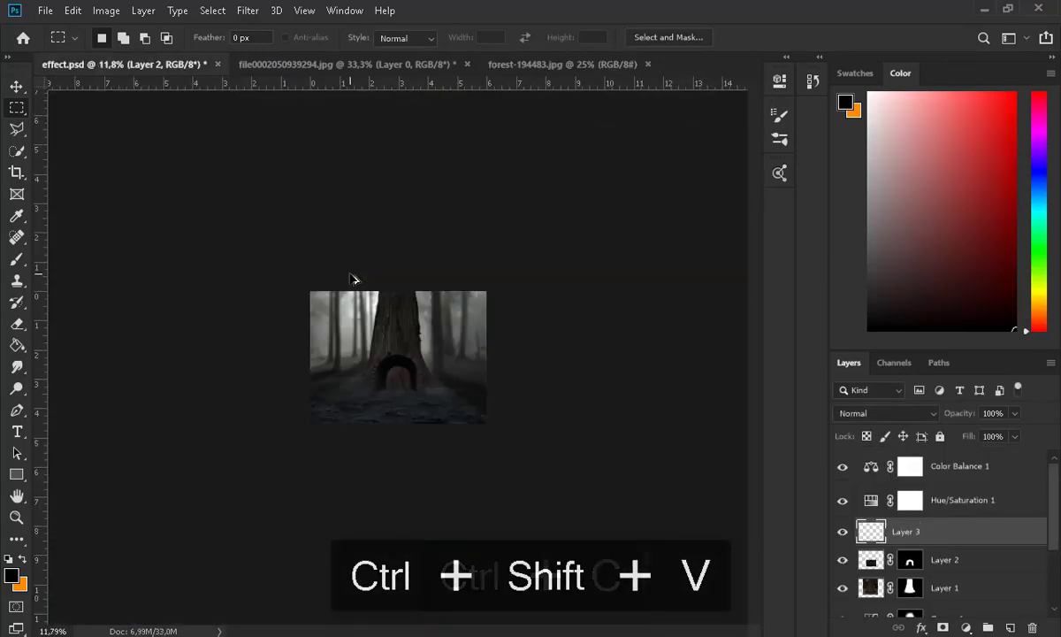
# Scale the pasted forest down to tunnel size, place it over the opening and move its layer below the arch layer.
pyautogui.hotkey('ctrl', 't')
pyautogui.moveTo(545, 258); pyautogui.dragTo(422, 334)
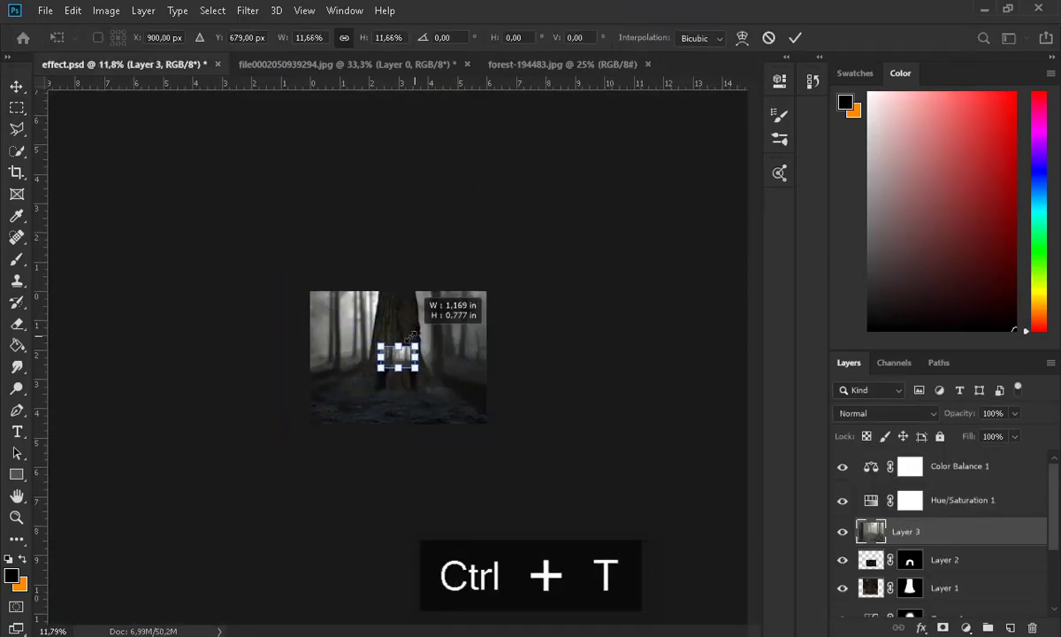
pyautogui.scroll(3, 381, 399)
pyautogui.scroll(1, 388, 408)
pyautogui.moveTo(400, 380); pyautogui.dragTo(402, 460)
pyautogui.press('Return')
pyautogui.moveTo(905, 532); pyautogui.dragTo(902, 573)
pyautogui.scroll(2, 410, 492)
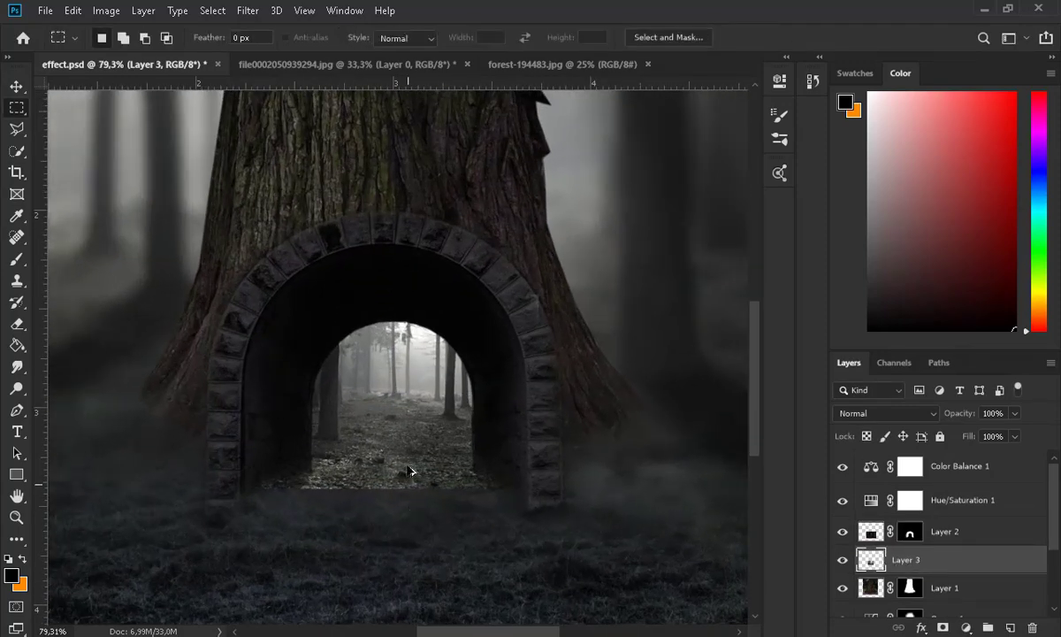
# Slightly enlarge the forest view and shift it down to fill the tunnel opening.
pyautogui.hotkey('ctrl', 't')
pyautogui.moveTo(390, 397); pyautogui.dragTo(416, 466)
pyautogui.moveTo(538, 331); pyautogui.dragTo(547, 322)
pyautogui.moveTo(465, 422); pyautogui.dragTo(464, 407)
pyautogui.press('Return')
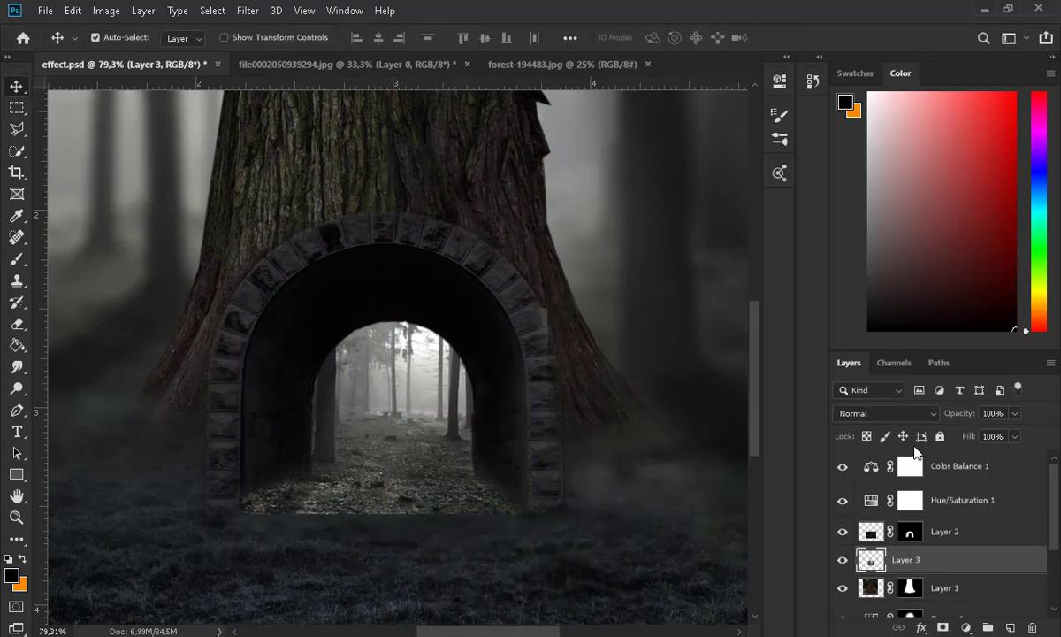
# Scale the forest view behind the arch to 107.99% and reposition it within the tunnel opening.
pyautogui.click(943, 617)
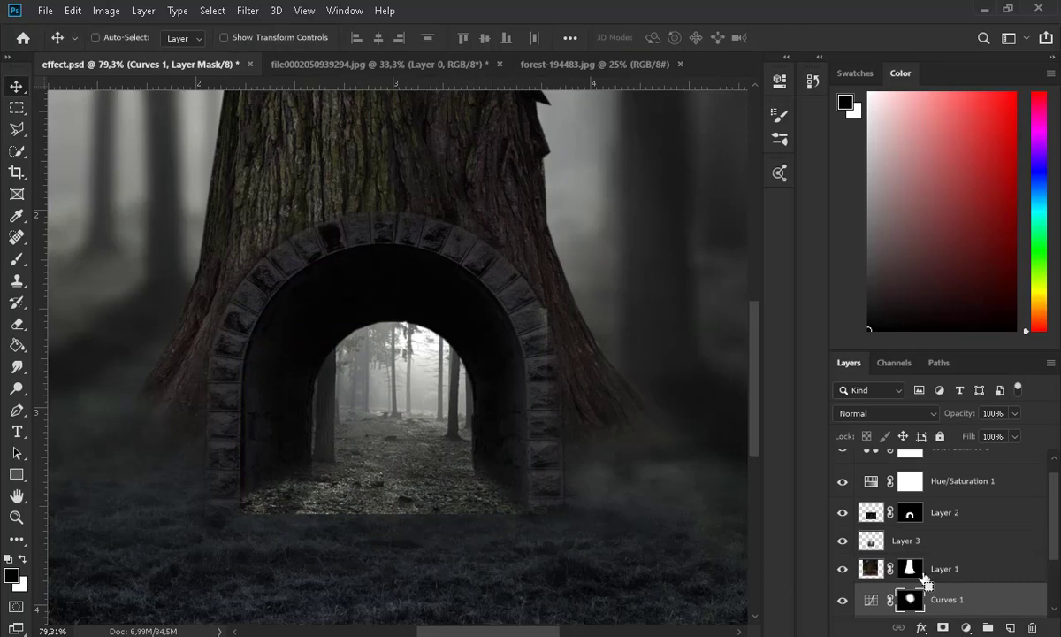
pyautogui.scroll(1, 867, 540)
pyautogui.click(884, 559)
pyautogui.hotkey('ctrl', 't')
pyautogui.moveTo(541, 488); pyautogui.dragTo(559, 508)
pyautogui.moveTo(469, 460); pyautogui.dragTo(469, 475)
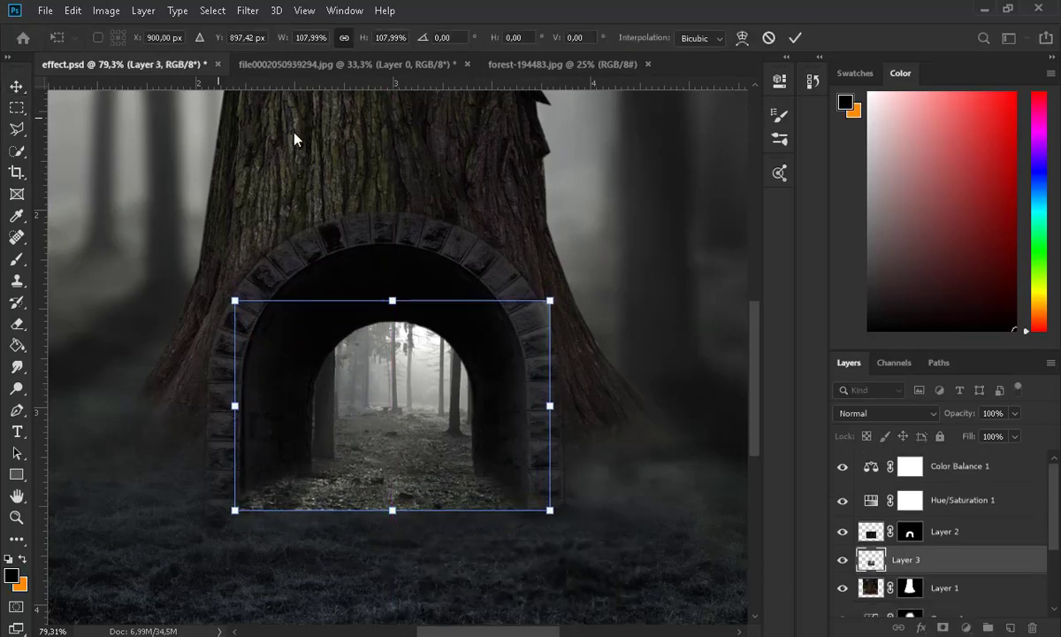
pyautogui.press('Return')
# Add a mask to the forest view layer and fade its lower edge into the ground with a soft 149 px black brush at 58% opacity.
pyautogui.click(942, 627)
pyautogui.press('b')
pyautogui.click(119, 38)
pyautogui.click(380, 38)
pyautogui.click(350, 59)
pyautogui.moveTo(261, 500)
pyautogui.mouseDown()
pyautogui.moveTo(265, 524)
pyautogui.moveTo(498, 535)
pyautogui.moveTo(536, 550)
pyautogui.mouseUp()
pyautogui.moveTo(573, 301); pyautogui.dragTo(587, 349)
pyautogui.scroll(1, 542, 372)
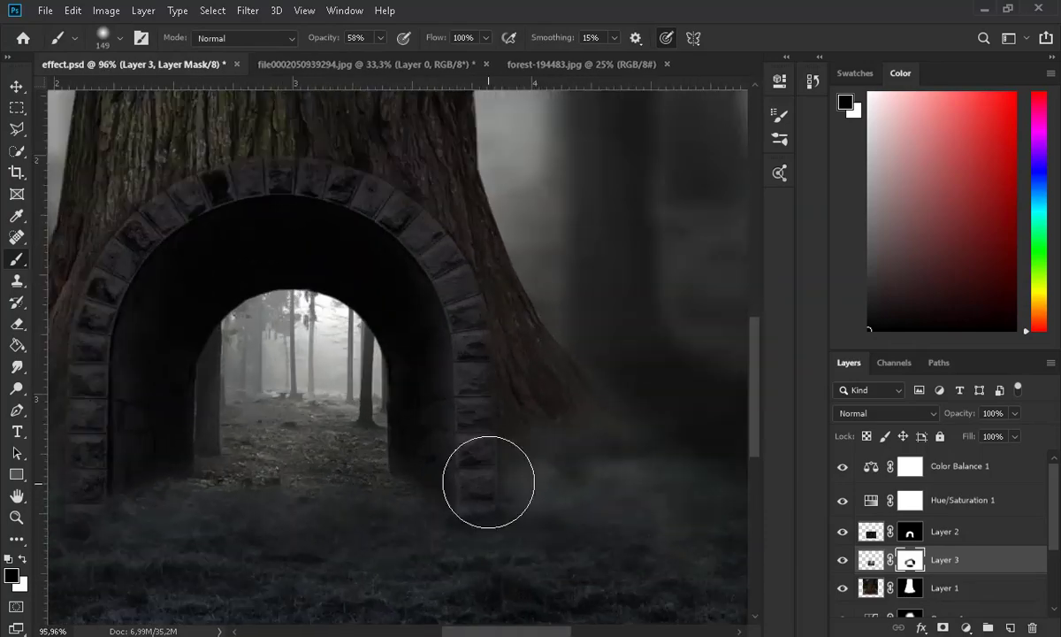
pyautogui.moveTo(296, 483); pyautogui.dragTo(235, 479)
pyautogui.scroll(-3, 398, 506)
pyautogui.click(17, 87)
pyautogui.click(870, 559)
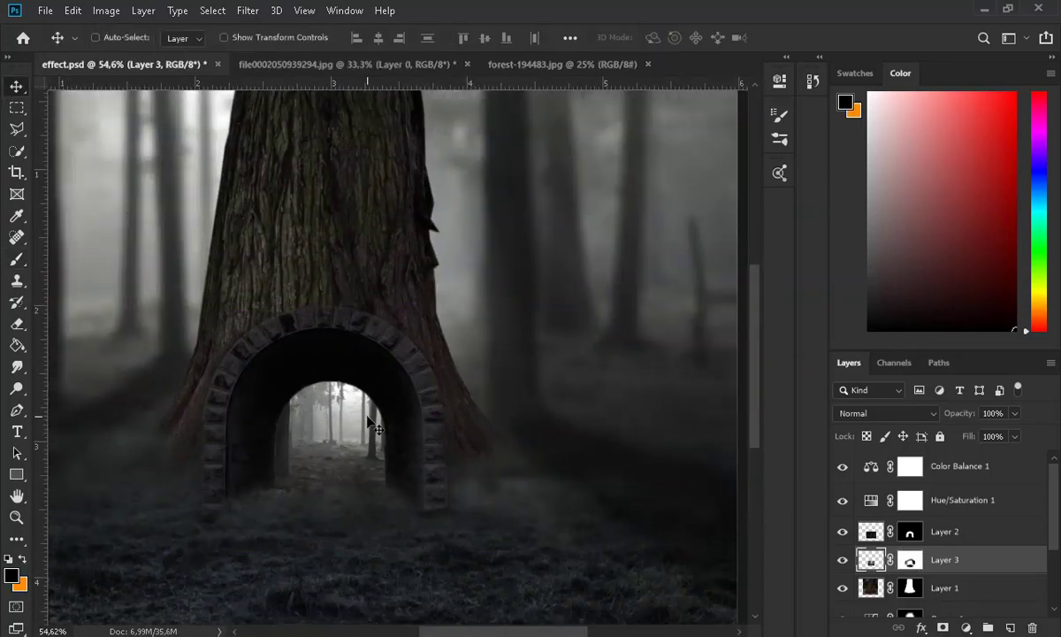
# Open a Hue/Saturation adjustment for the stone arch layer.
pyautogui.scroll(2, 371, 434)
pyautogui.scroll(-1, 370, 443)
pyautogui.scroll(1, 361, 535)
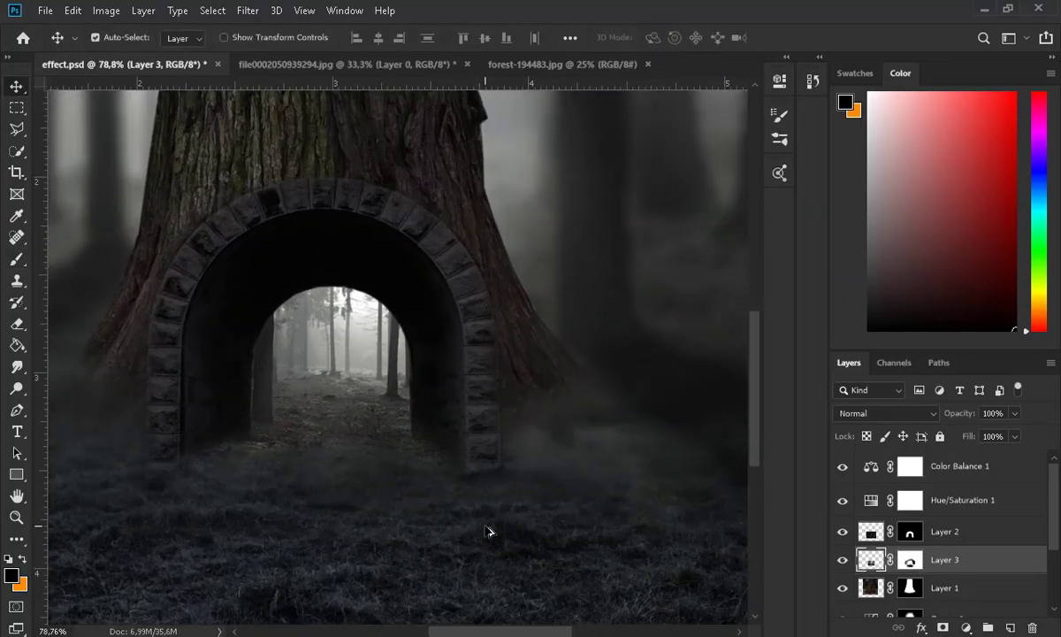
pyautogui.click(871, 535)
pyautogui.click(107, 12)
pyautogui.moveTo(133, 50)
pyautogui.click(343, 138)
# Try colorizing the arch stones with hue +114 and saturation 14.
pyautogui.click(913, 356)
pyautogui.moveTo(713, 304); pyautogui.dragTo(710, 303)
pyautogui.click(717, 258)
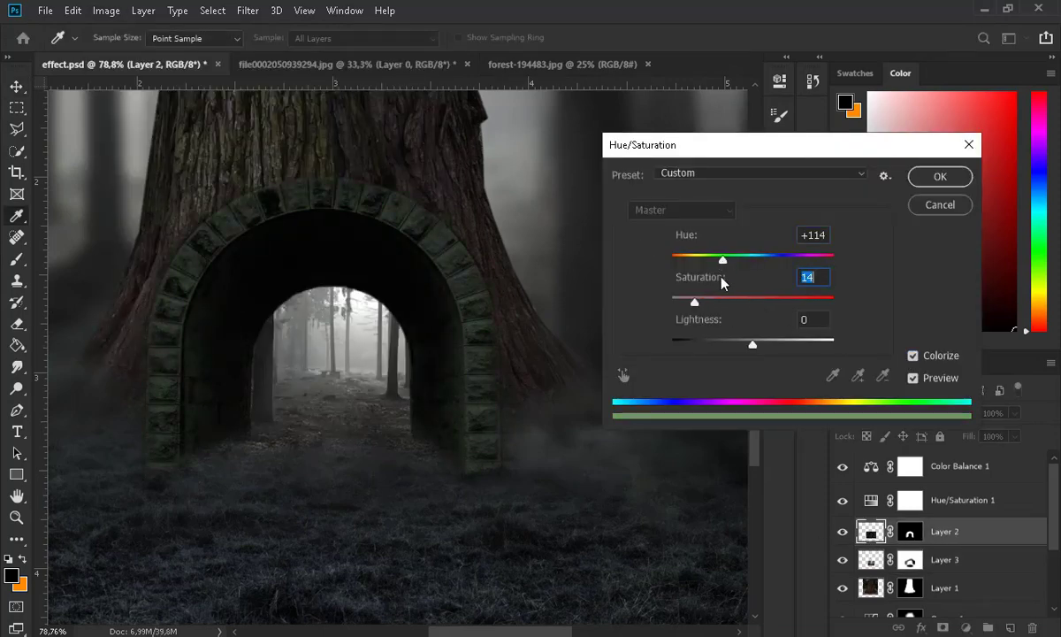
pyautogui.click(914, 355)
# Set the arch's hue to -180, saturation to +7 and lightness to -17, and apply the adjustment.
pyautogui.moveTo(752, 258); pyautogui.dragTo(662, 269)
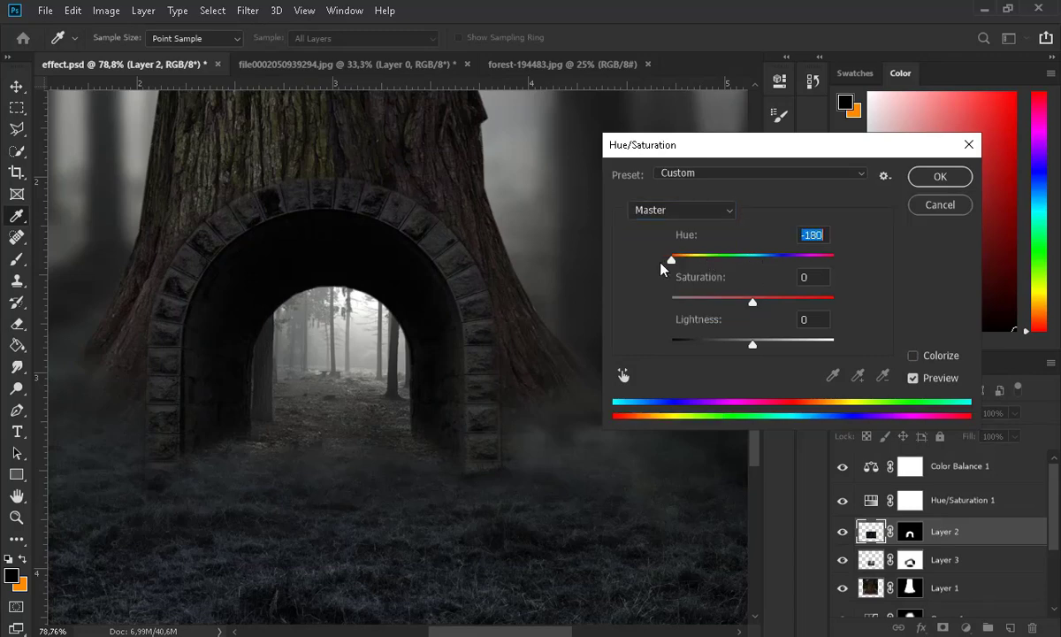
pyautogui.moveTo(724, 343); pyautogui.dragTo(738, 345)
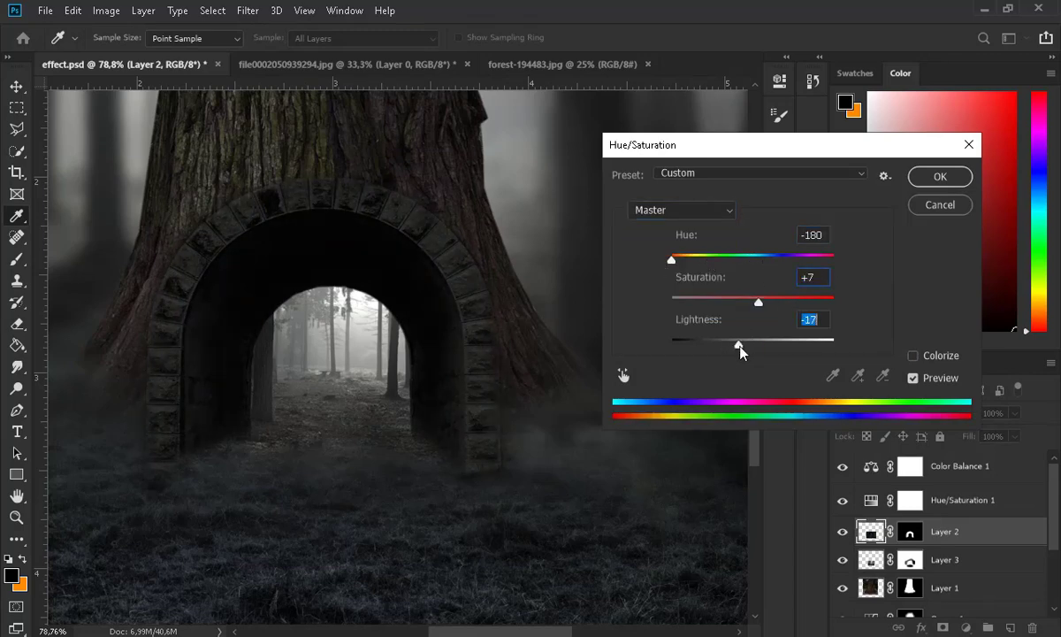
pyautogui.click(924, 181)
pyautogui.scroll(-5, 436, 435)
pyautogui.scroll(6, 433, 435)
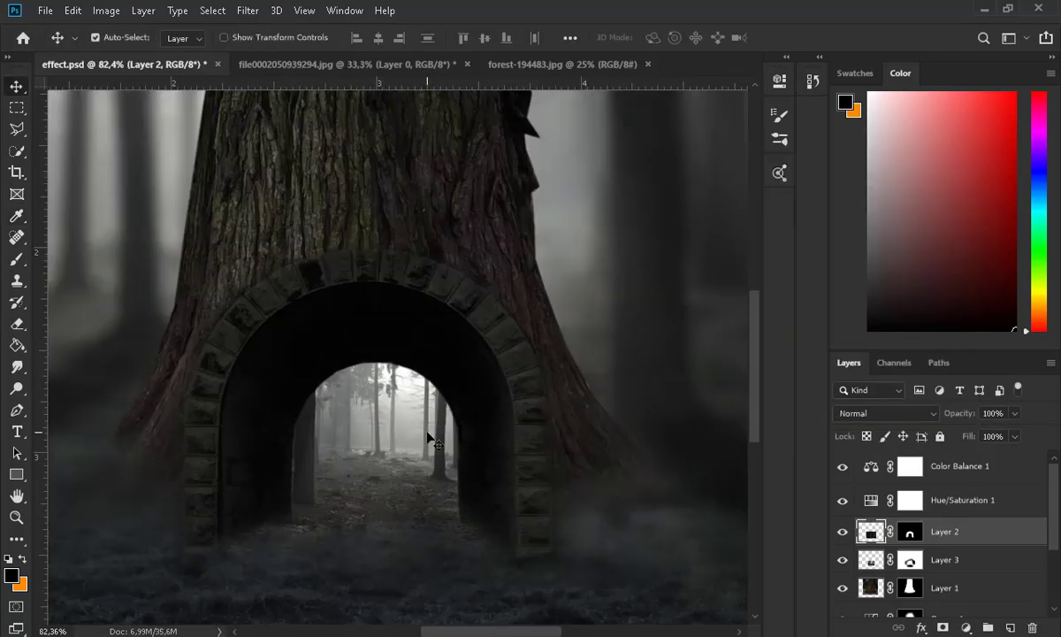
# Apply Curves to the forest view inside the tunnel, brightening its midtones and slightly lifting the black point.
pyautogui.click(964, 559)
pyautogui.click(106, 11)
pyautogui.moveTo(141, 52)
pyautogui.click(353, 86)
pyautogui.moveTo(666, 299); pyautogui.dragTo(655, 298)
pyautogui.moveTo(533, 440); pyautogui.dragTo(532, 430)
pyautogui.click(945, 191)
pyautogui.scroll(-5, 469, 476)
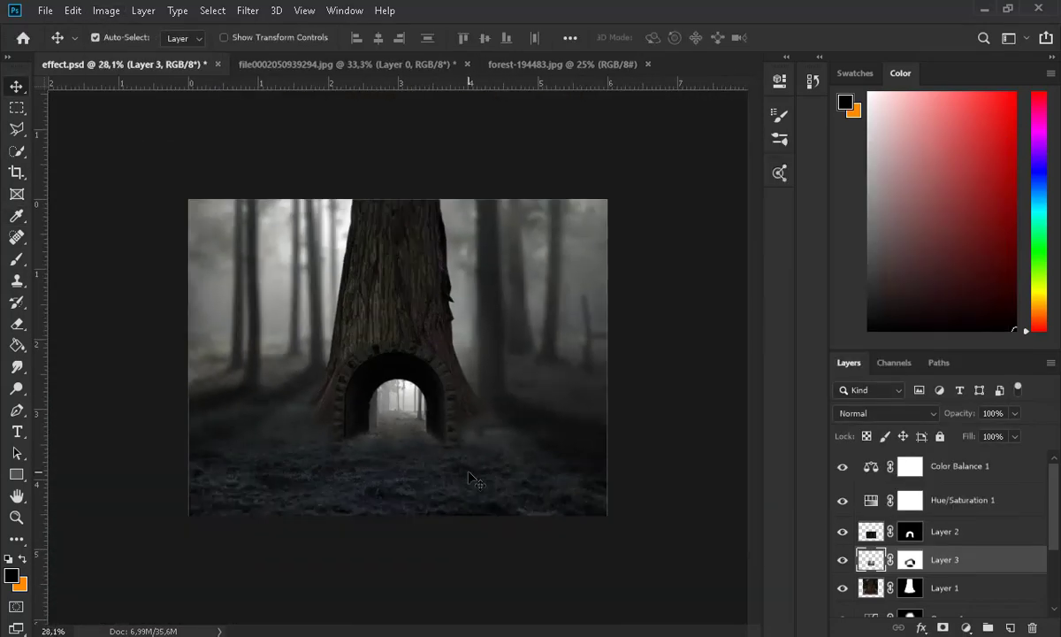
# Open the stock photo sky-207930.jpg.
pyautogui.click(45, 11)
pyautogui.click(55, 42)
pyautogui.click(469, 230)
pyautogui.doubleClick(468, 230)
pyautogui.click(609, 306)
# Outline the grassy foreground with the stepped path using the Polygonal Lasso and mask out everything above it.
pyautogui.click(19, 131)
pyautogui.moveTo(715, 622)
pyautogui.mouseDown()
pyautogui.moveTo(254, 618)
pyautogui.moveTo(100, 306)
pyautogui.mouseUp()
pyautogui.click(665, 379)
pyautogui.click(707, 394)
pyautogui.click(706, 618)
pyautogui.click(89, 618)
pyautogui.click(92, 311)
pyautogui.click(942, 627)
pyautogui.click(17, 87)
# Copy the masked path layer and paste it in place into effect.psd.
pyautogui.hotkey('ctrl', 'c')
pyautogui.click(89, 64)
pyautogui.hotkey('ctrl', 'shift', 'v')
# Scale the path layer to 54.19% and position it so the steps lead into the tunnel opening.
pyautogui.hotkey('ctrl', 't')
pyautogui.scroll(-5, 620, 170)
pyautogui.moveTo(573, 147); pyautogui.dragTo(449, 251)
pyautogui.scroll(4, 410, 302)
pyautogui.moveTo(411, 315); pyautogui.dragTo(436, 469)
pyautogui.scroll(6, 437, 464)
pyautogui.moveTo(568, 356); pyautogui.dragTo(628, 306)
pyautogui.moveTo(485, 513); pyautogui.dragTo(485, 473)
pyautogui.moveTo(633, 265); pyautogui.dragTo(730, 201)
pyautogui.moveTo(562, 407); pyautogui.dragTo(550, 454)
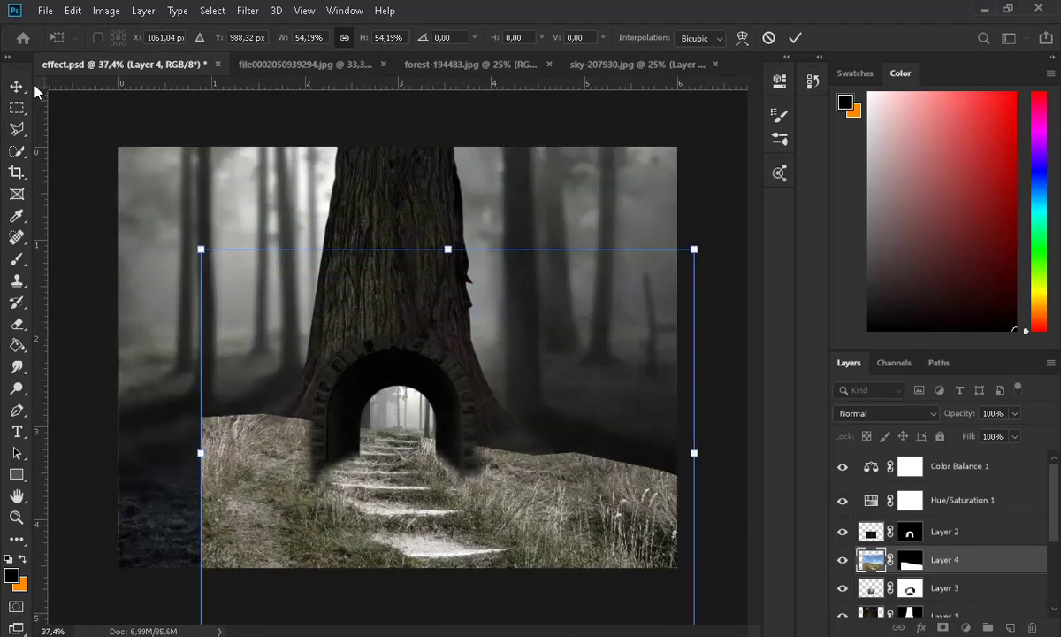
pyautogui.click(17, 87)
# Move the path layer above the stone arch layer.
pyautogui.moveTo(954, 560); pyautogui.dragTo(937, 519)
pyautogui.click(1014, 413)
pyautogui.moveTo(1020, 432)
pyautogui.mouseDown()
pyautogui.moveTo(980, 433)
pyautogui.moveTo(1020, 433)
pyautogui.mouseUp()
pyautogui.scroll(4, 389, 568)
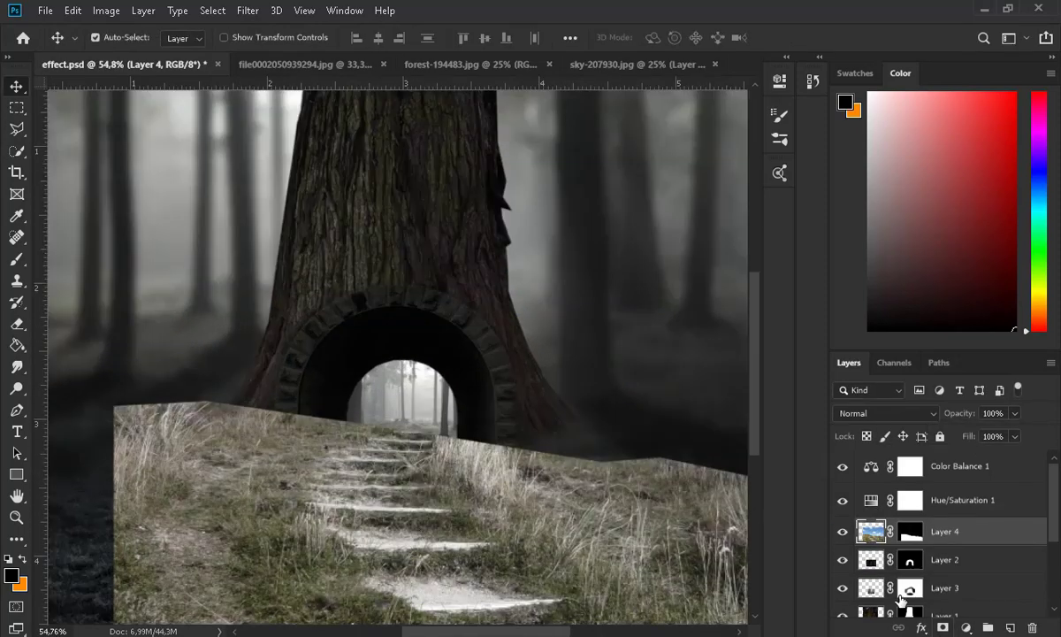
# Prepare a soft 338 px black brush at 100% opacity for painting on the path layer's mask.
pyautogui.click(943, 627)
pyautogui.click(16, 259)
pyautogui.moveTo(380, 38); pyautogui.dragTo(423, 57)
pyautogui.click(119, 38)
pyautogui.moveTo(147, 92); pyautogui.dragTo(177, 92)
# Try masking out the upper left edge of the grass with one large brush dab, and undo it.
pyautogui.click(184, 385)
pyautogui.scroll(-3, 437, 511)
pyautogui.hotkey('ctrl', 'z')
pyautogui.hotkey('ctrl', 'z')
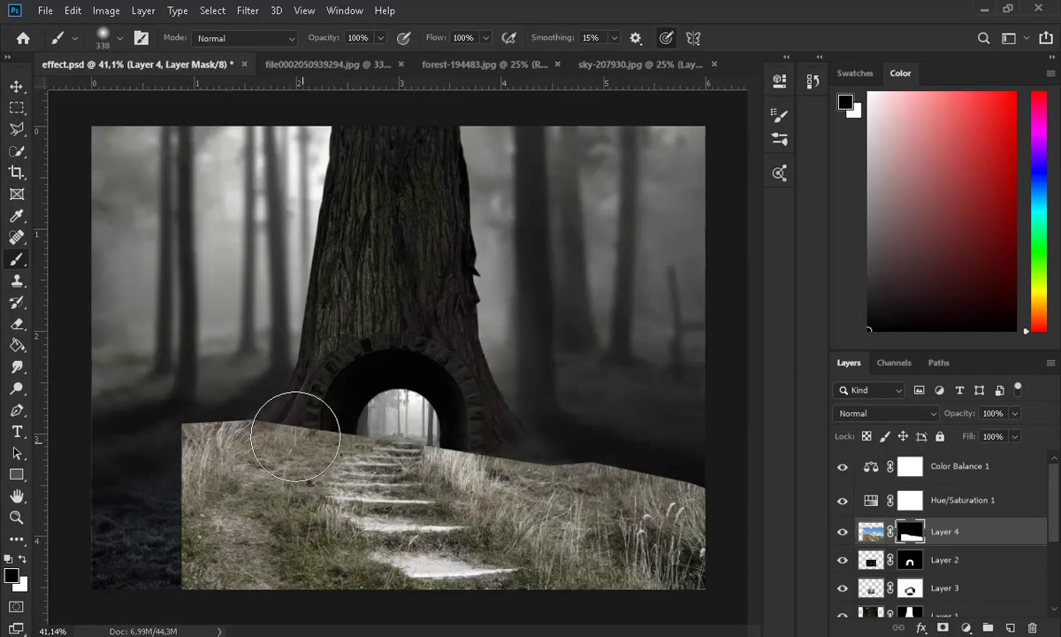
# Mask out the grass along both outer sides of the path layer with the soft black brush, leaving only the stepped strip.
pyautogui.moveTo(237, 402); pyautogui.dragTo(173, 594)
pyautogui.moveTo(535, 460)
pyautogui.mouseDown()
pyautogui.moveTo(601, 514)
pyautogui.moveTo(680, 547)
pyautogui.mouseUp()
pyautogui.moveTo(488, 488); pyautogui.dragTo(484, 457)
pyautogui.moveTo(305, 433)
pyautogui.mouseDown()
pyautogui.moveTo(332, 379)
pyautogui.moveTo(255, 578)
pyautogui.mouseUp()
# Reposition the path layer slightly so the steps line up with the tunnel opening.
pyautogui.click(17, 86)
pyautogui.moveTo(387, 564); pyautogui.dragTo(395, 557)
pyautogui.scroll(4, 398, 557)
pyautogui.moveTo(392, 437); pyautogui.dragTo(392, 447)
# Mask out the path's upper edge beside the stone arch with a resized soft black brush.
pyautogui.click(17, 259)
pyautogui.click(120, 38)
pyautogui.click(135, 93)
pyautogui.moveTo(285, 346); pyautogui.dragTo(310, 326)
pyautogui.scroll(4, 426, 336)
# Move the path layer down to a Y position of 1017.17 px with Free Transform.
pyautogui.hotkey('ctrl', 't')
pyautogui.scroll(-2, 424, 308)
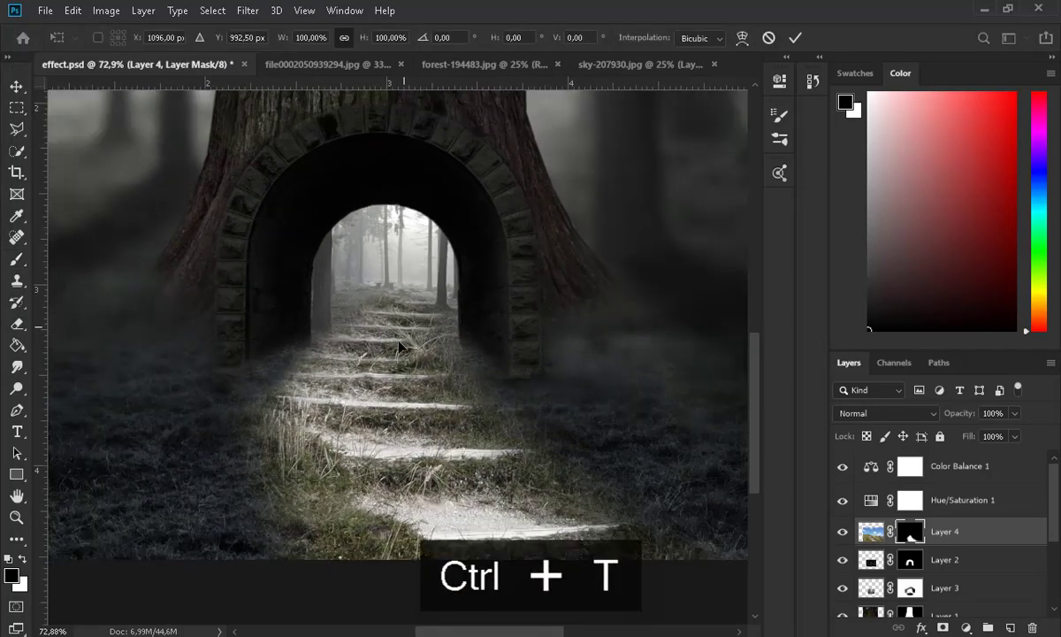
pyautogui.moveTo(405, 339); pyautogui.dragTo(405, 355)
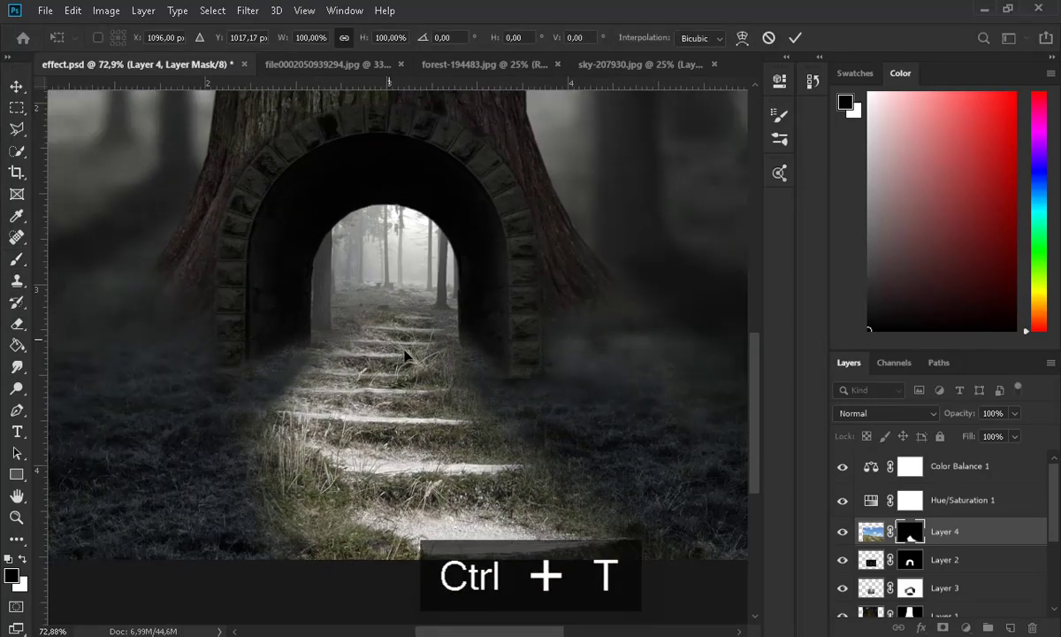
# Fade the top of the steps into the tunnel floor with an 80 px black brush at 50% opacity.
pyautogui.click(17, 260)
pyautogui.scroll(3, 375, 300)
pyautogui.moveTo(422, 314); pyautogui.dragTo(342, 314)
pyautogui.moveTo(464, 324); pyautogui.dragTo(405, 333)
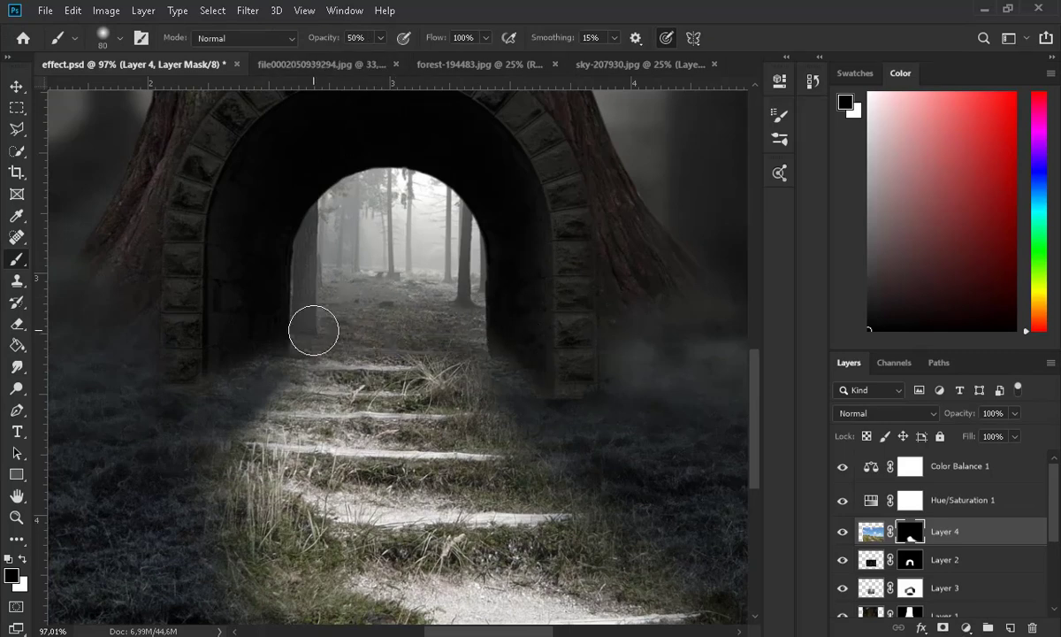
# Faintly reveal grass beside the path with a 259 px white brush at 18% opacity, undo the last stroke and switch back to black.
pyautogui.scroll(-5, 367, 475)
pyautogui.scroll(2, 407, 390)
pyautogui.press('x')
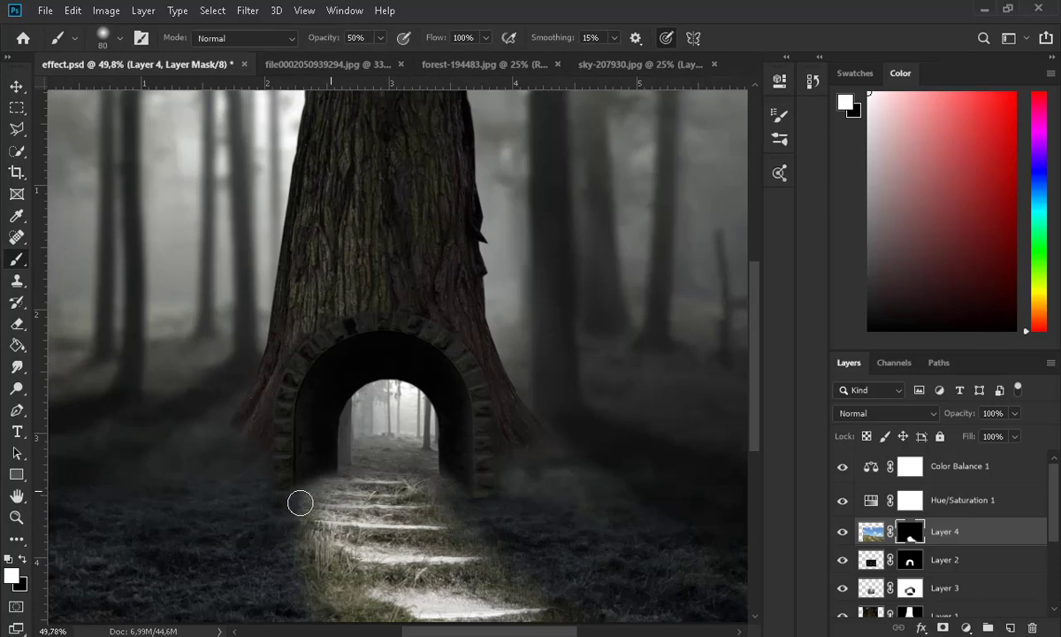
pyautogui.scroll(1, 465, 495)
pyautogui.scroll(-1, 223, 467)
pyautogui.press('x')
pyautogui.click(121, 38)
pyautogui.moveTo(150, 91); pyautogui.dragTo(175, 92)
pyautogui.click(380, 38)
pyautogui.moveTo(146, 540); pyautogui.dragTo(137, 504)
pyautogui.scroll(-5, 259, 469)
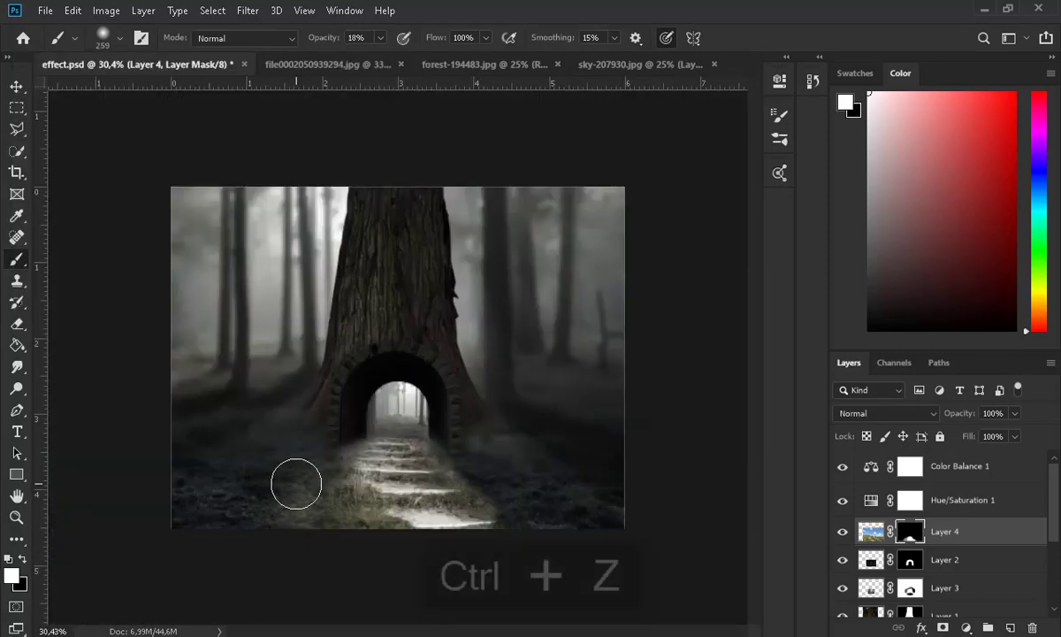
pyautogui.hotkey('ctrl', 'z')
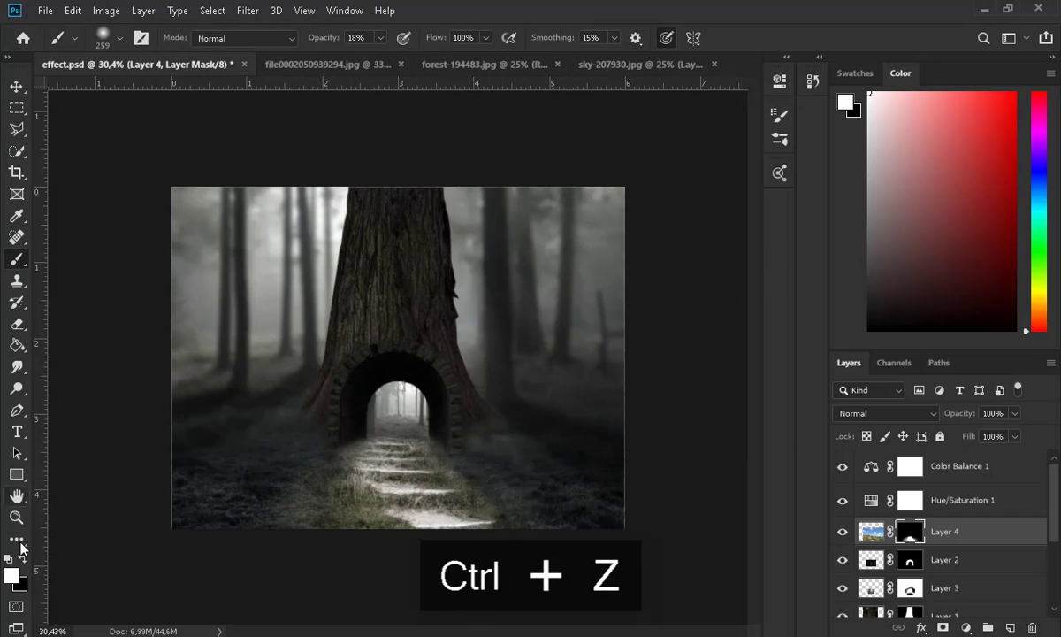
pyautogui.click(23, 557)
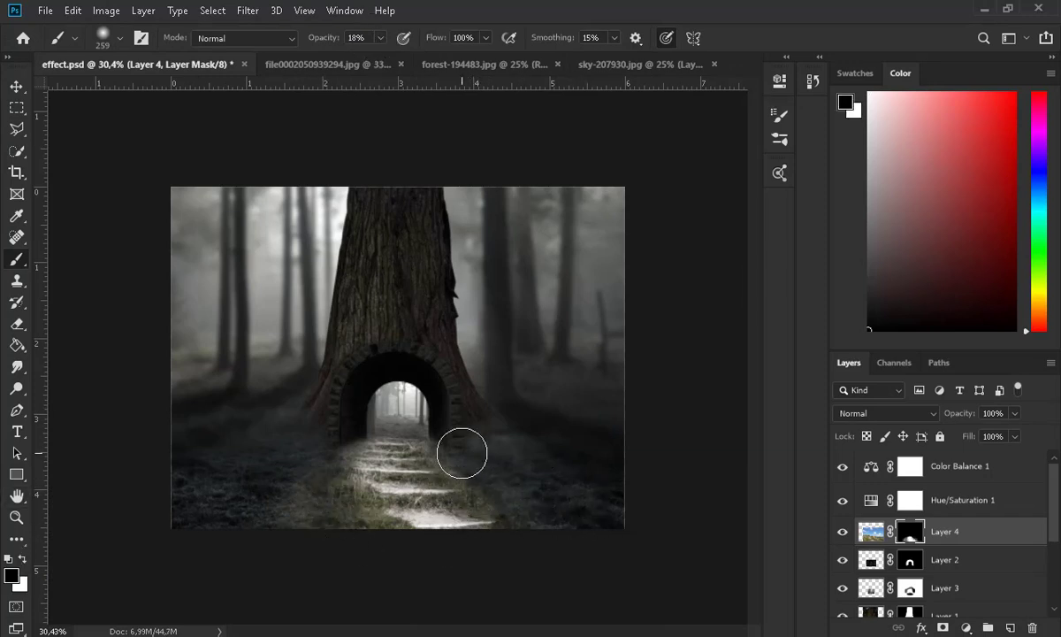
# Warp the path layer so the lower steps and grass stretch out toward the lower right.
pyautogui.press('v')
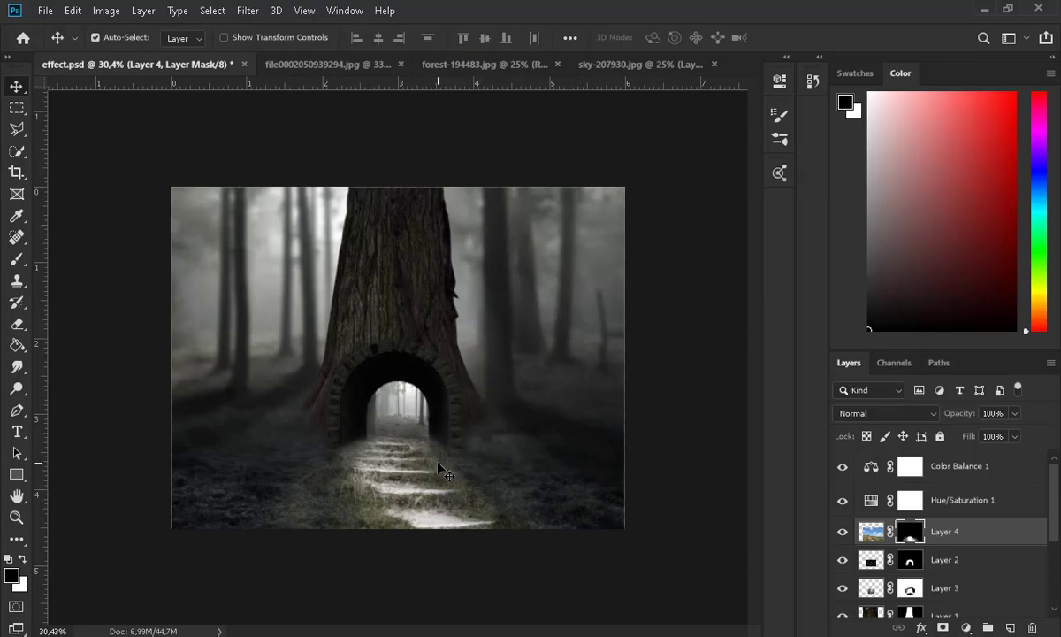
pyautogui.hotkey('ctrl', 't')
pyautogui.rightClick(425, 480)
pyautogui.click(451, 354)
pyautogui.moveTo(438, 478); pyautogui.dragTo(425, 604)
pyautogui.moveTo(518, 609); pyautogui.dragTo(634, 592)
pyautogui.moveTo(476, 527); pyautogui.dragTo(429, 538)
pyautogui.moveTo(382, 609); pyautogui.dragTo(462, 608)
pyautogui.click(17, 87)
# Darken the path layer with a Curves adjustment.
pyautogui.scroll(4, 502, 506)
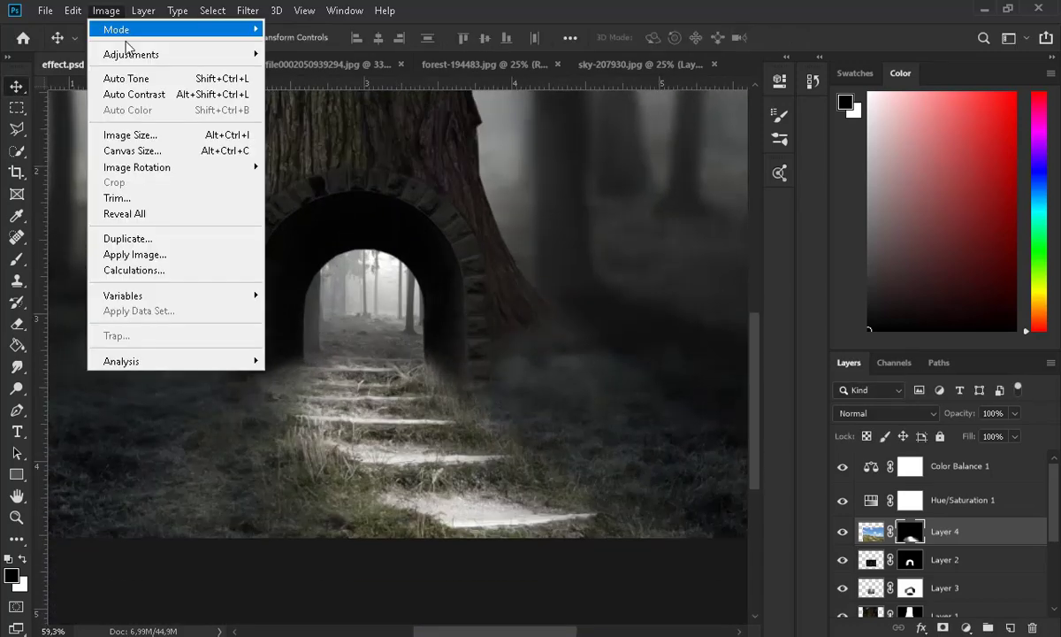
pyautogui.hotkey('ctrl', 'm')
pyautogui.moveTo(603, 152); pyautogui.dragTo(740, 166)
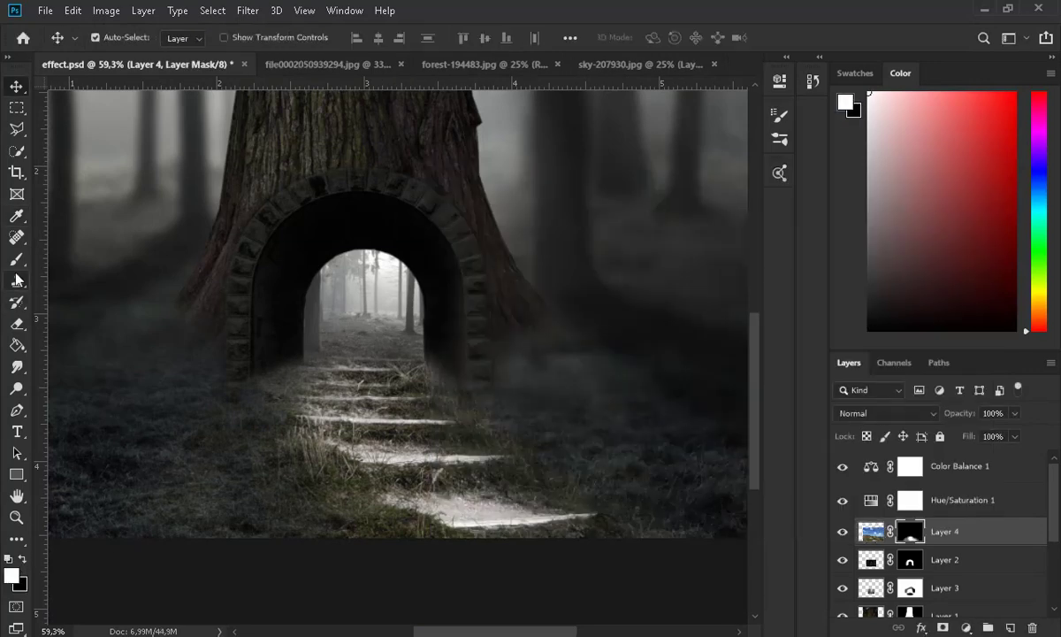
# Reveal more grass to the right of the path on its mask with a 259 px white brush at 18% opacity.
pyautogui.press('b')
pyautogui.scroll(-3, 519, 441)
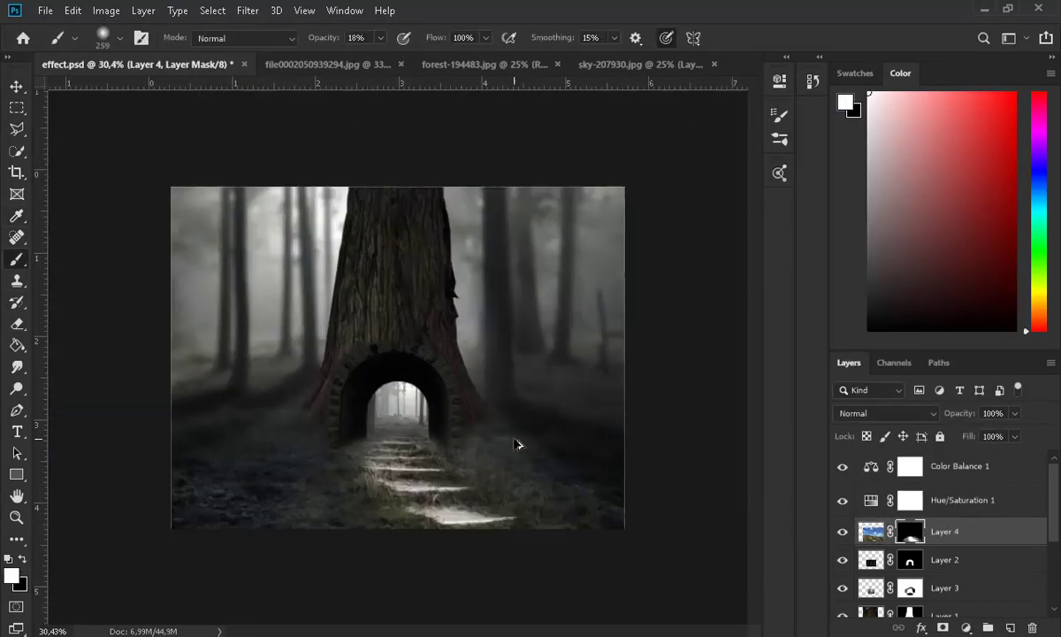
pyautogui.scroll(3, 548, 513)
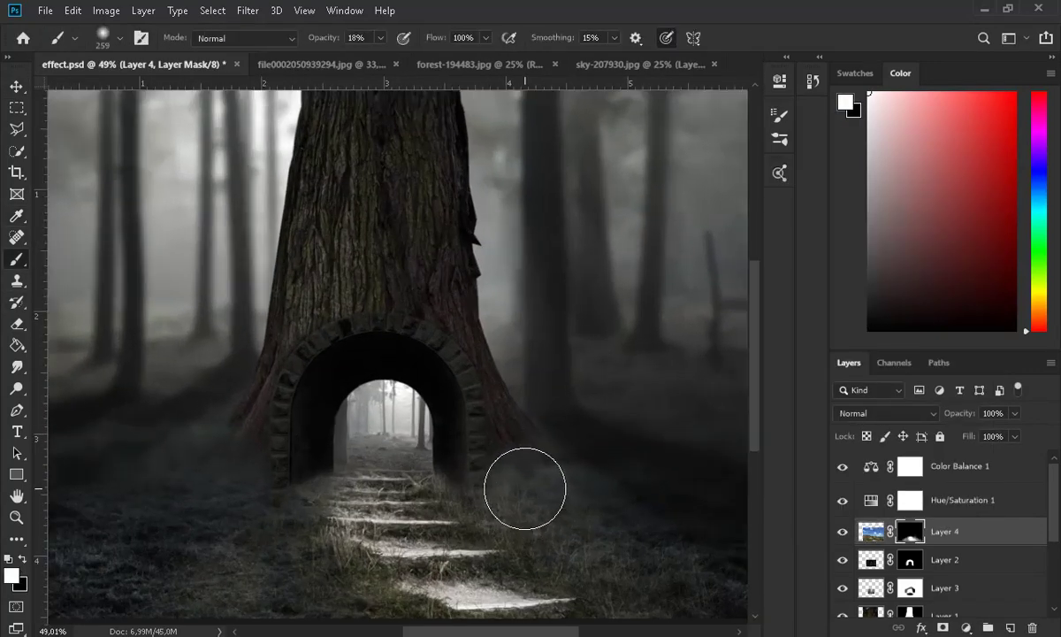
# Duplicate the path layer, hide the copy and make the original's image active.
pyautogui.click(882, 536)
pyautogui.hotkey('ctrl', 'j')
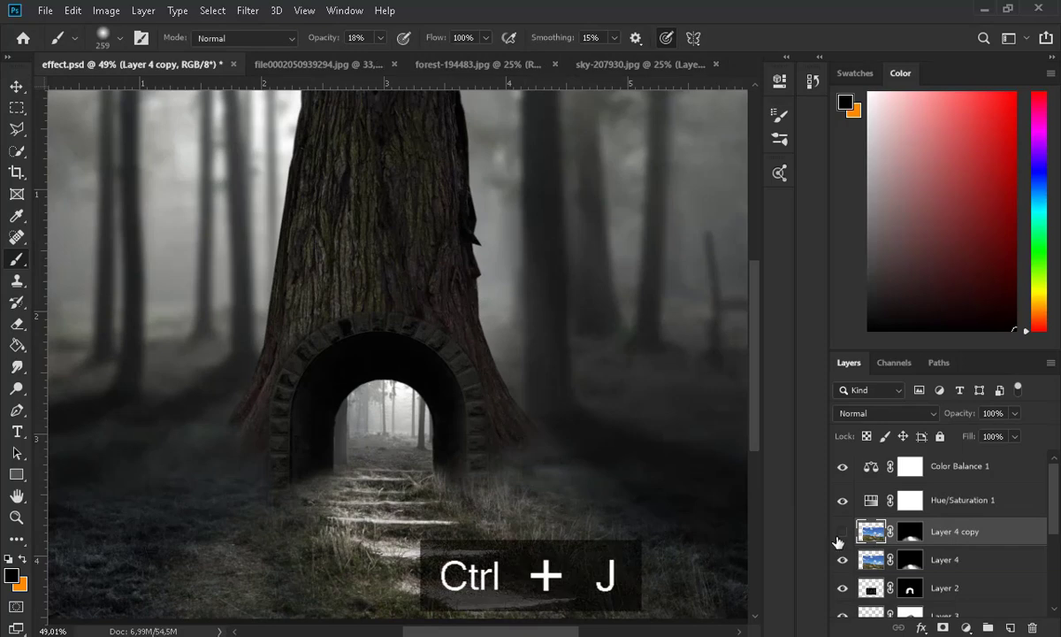
pyautogui.click(842, 532)
pyautogui.click(871, 559)
# Shift the original path layer's midtones to cool blue with Color Balance levels of -55, +2 and +81.
pyautogui.click(107, 12)
pyautogui.moveTo(142, 50)
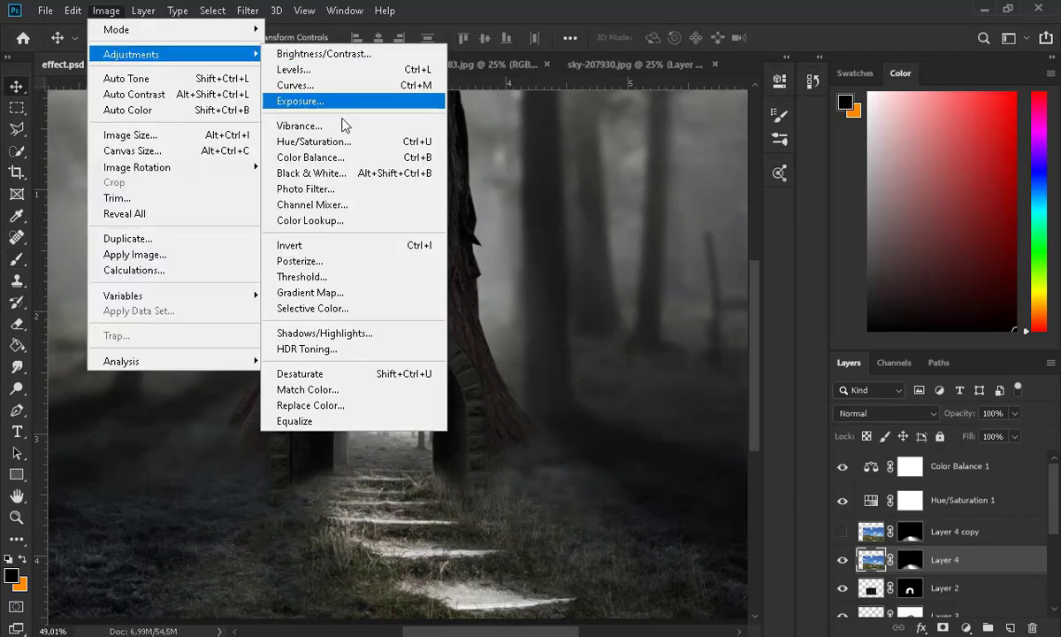
pyautogui.click(329, 155)
pyautogui.moveTo(614, 209); pyautogui.dragTo(568, 212)
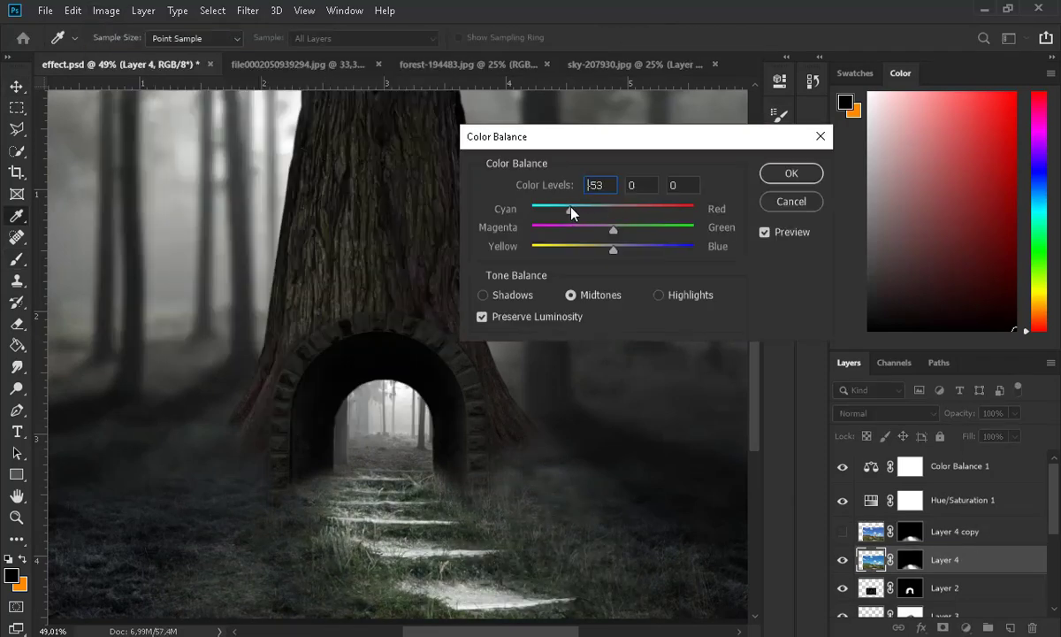
pyautogui.moveTo(613, 245); pyautogui.dragTo(634, 233)
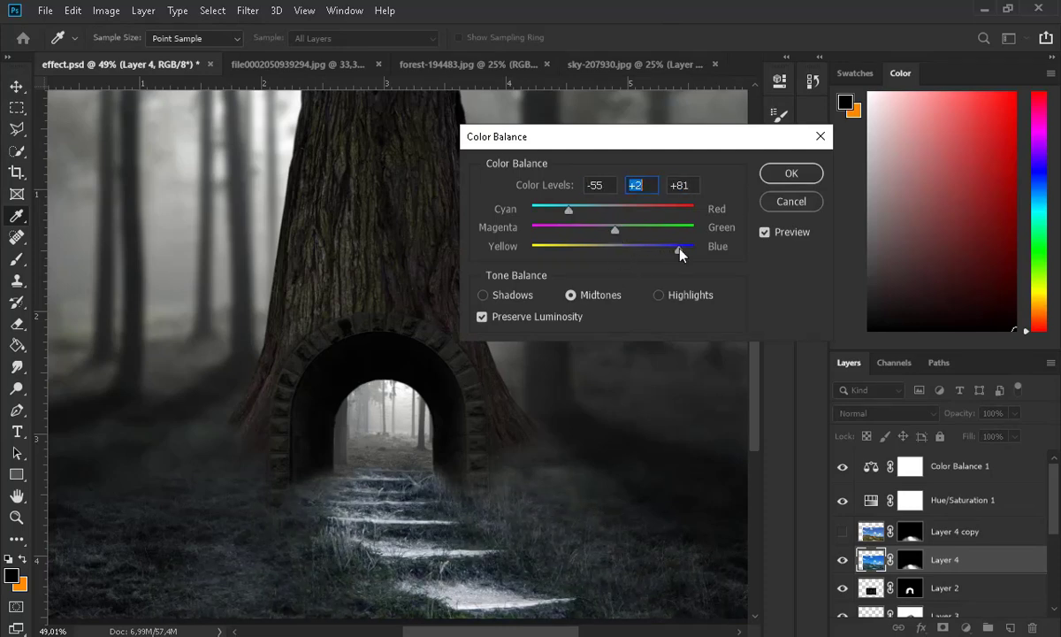
pyautogui.click(790, 174)
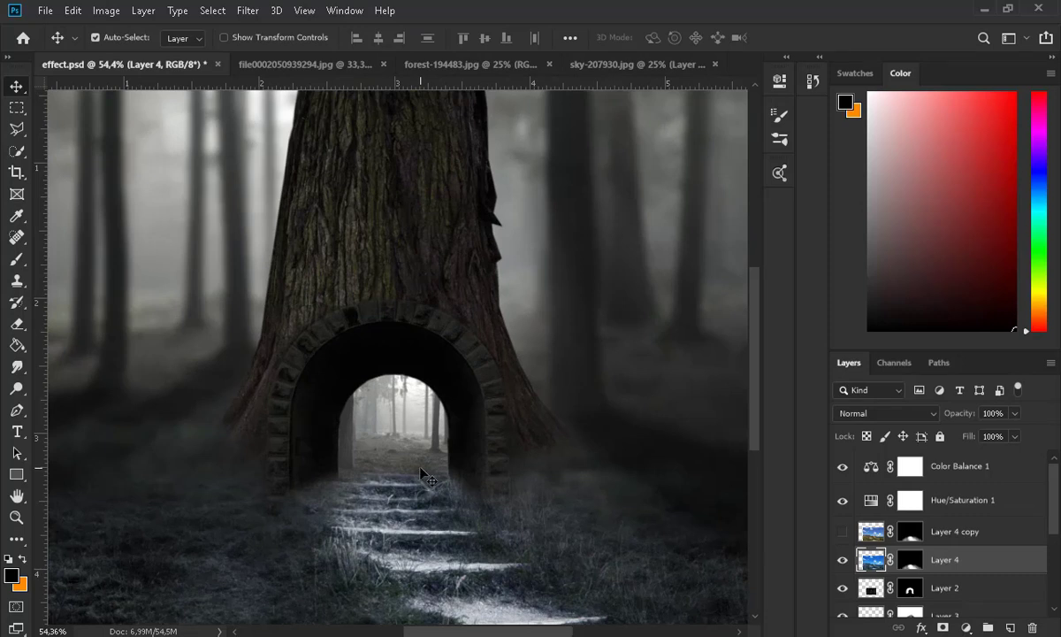
# Place the path layer copy below the blue-tinted original and make the copy visible.
pyautogui.scroll(-2, 420, 471)
pyautogui.moveTo(872, 536); pyautogui.dragTo(870, 572)
pyautogui.click(843, 559)
# Partly mask the blue tint over the steps with a 259 px black brush at 45% opacity, and merge both path layers.
pyautogui.click(910, 531)
pyautogui.press('b')
pyautogui.press('x')
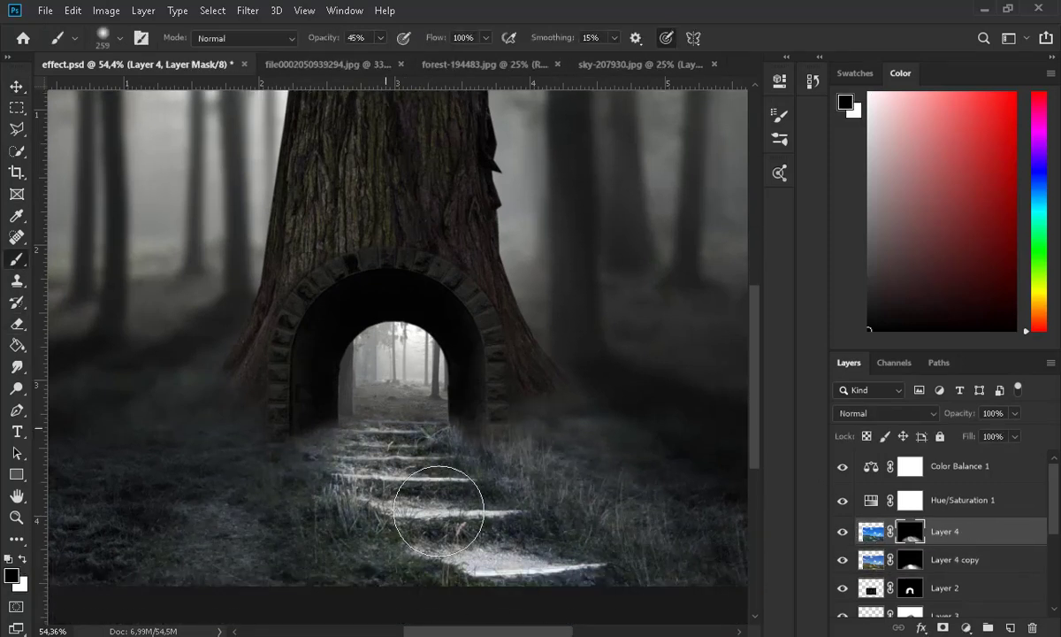
pyautogui.scroll(-1, 559, 511)
pyautogui.hotkey('ctrl', 'e')
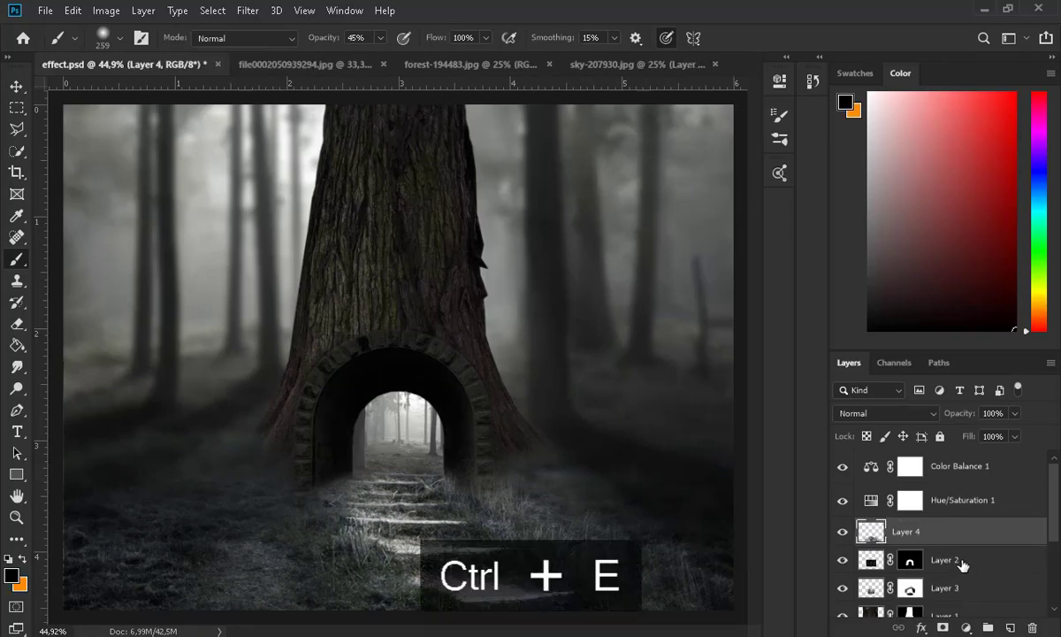
# Darken the merged path layer with Curves by lowering the white point and the midtones.
pyautogui.click(106, 10)
pyautogui.moveTo(141, 51)
pyautogui.click(296, 92)
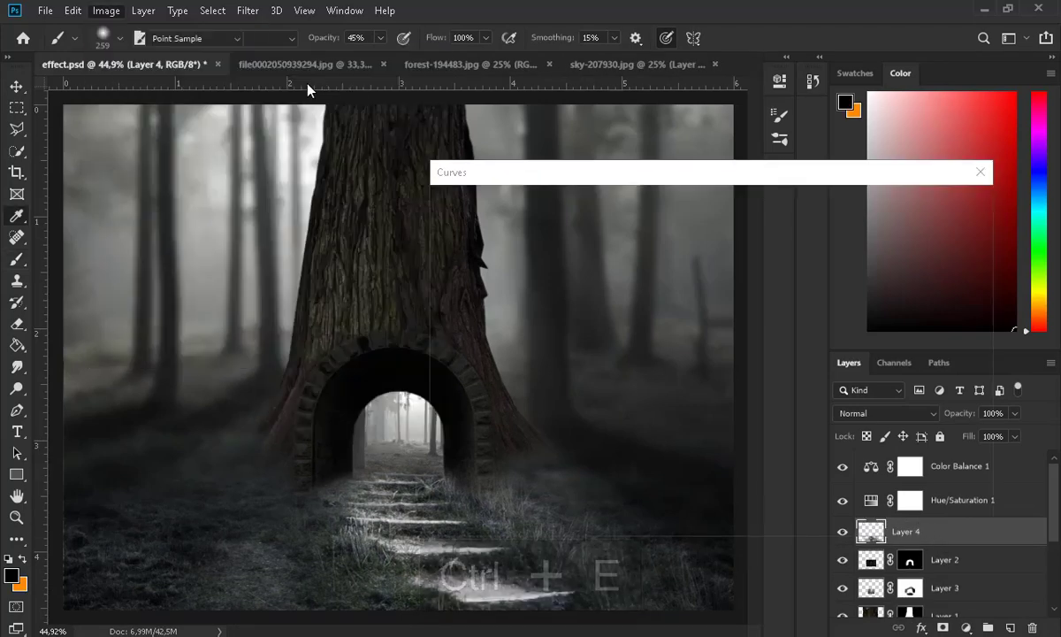
pyautogui.moveTo(726, 253); pyautogui.dragTo(725, 357)
pyautogui.moveTo(633, 402); pyautogui.dragTo(661, 417)
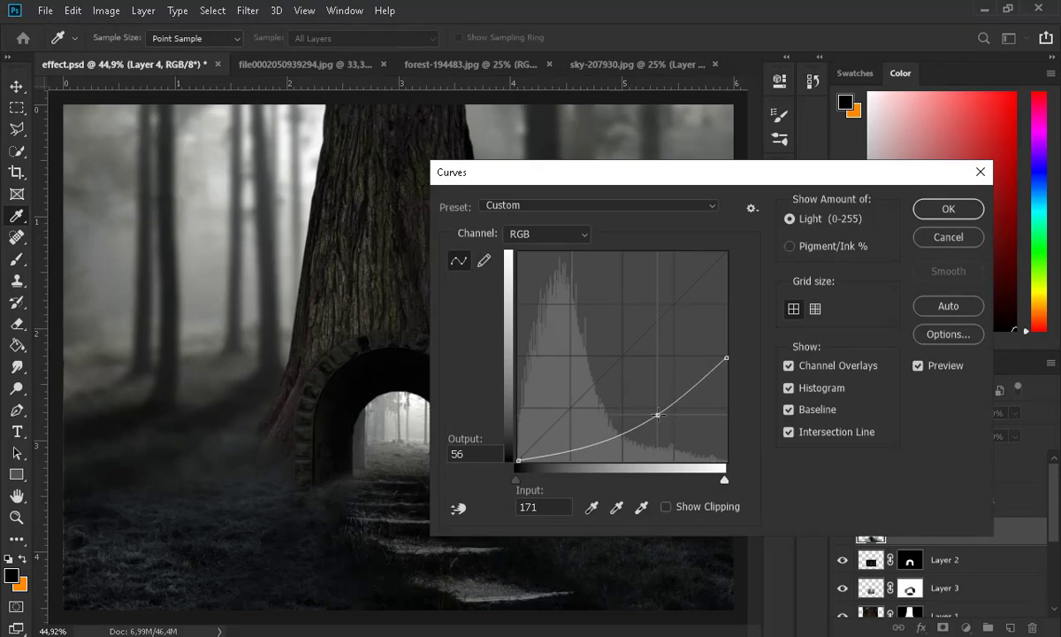
pyautogui.moveTo(610, 176); pyautogui.dragTo(696, 147)
pyautogui.moveTo(812, 329); pyautogui.dragTo(808, 298)
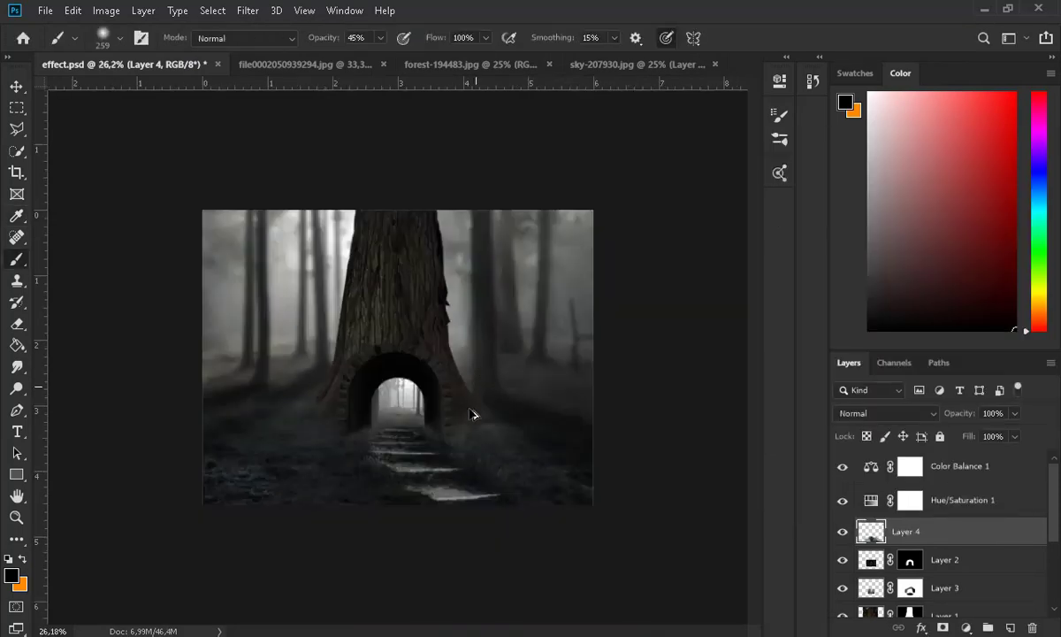
# Add a mask to the path layer and soften the grass edges with a 97 px black brush at 30% opacity.
pyautogui.scroll(3, 474, 413)
pyautogui.scroll(-3, 464, 457)
pyautogui.scroll(4, 502, 500)
pyautogui.click(942, 627)
pyautogui.click(120, 38)
pyautogui.moveTo(144, 92); pyautogui.dragTo(114, 92)
pyautogui.click(380, 38)
pyautogui.moveTo(380, 58); pyautogui.dragTo(368, 59)
pyautogui.click(121, 38)
pyautogui.moveTo(113, 92); pyautogui.dragTo(125, 92)
pyautogui.click(252, 534)
pyautogui.scroll(-3, 337, 521)
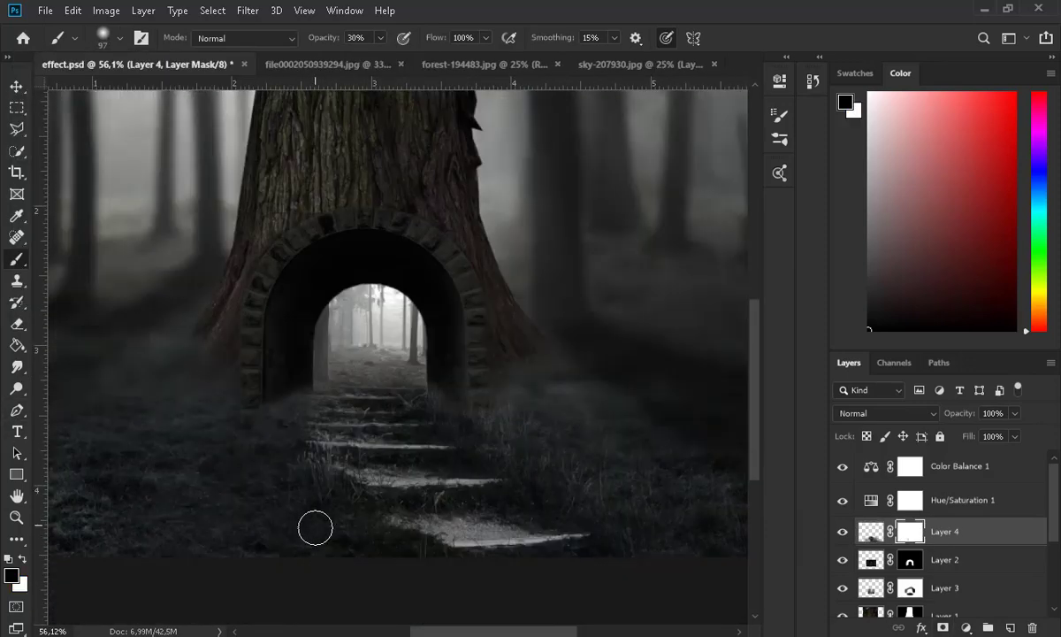
# Duplicate the path layer and tone the copy with a Hue/Saturation adjustment, lowering its lightness.
pyautogui.click(870, 533)
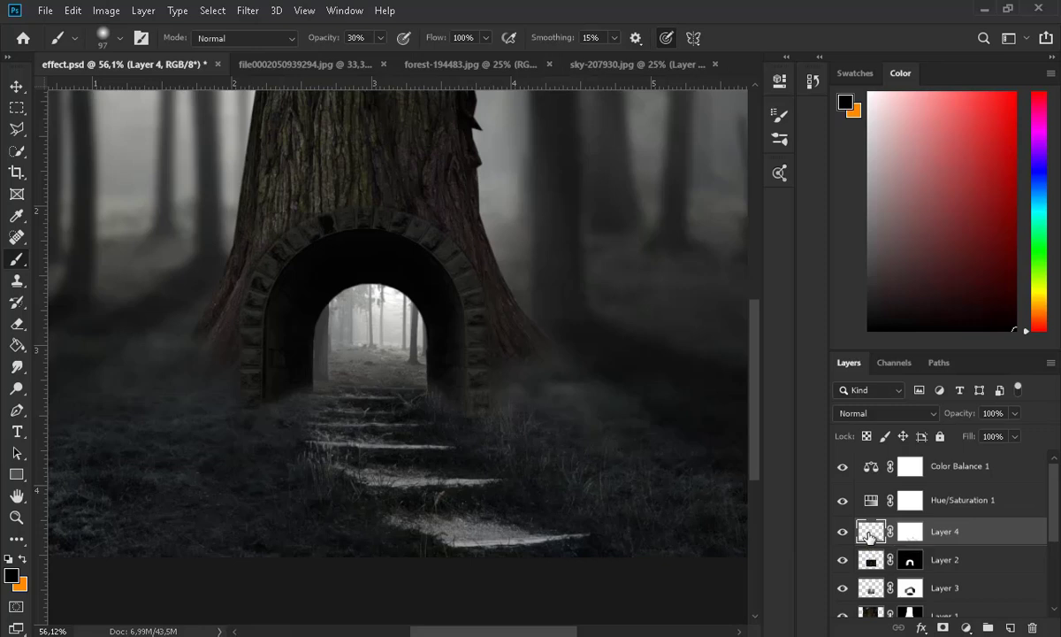
pyautogui.hotkey('ctrl', 'j')
pyautogui.click(107, 11)
pyautogui.moveTo(128, 52)
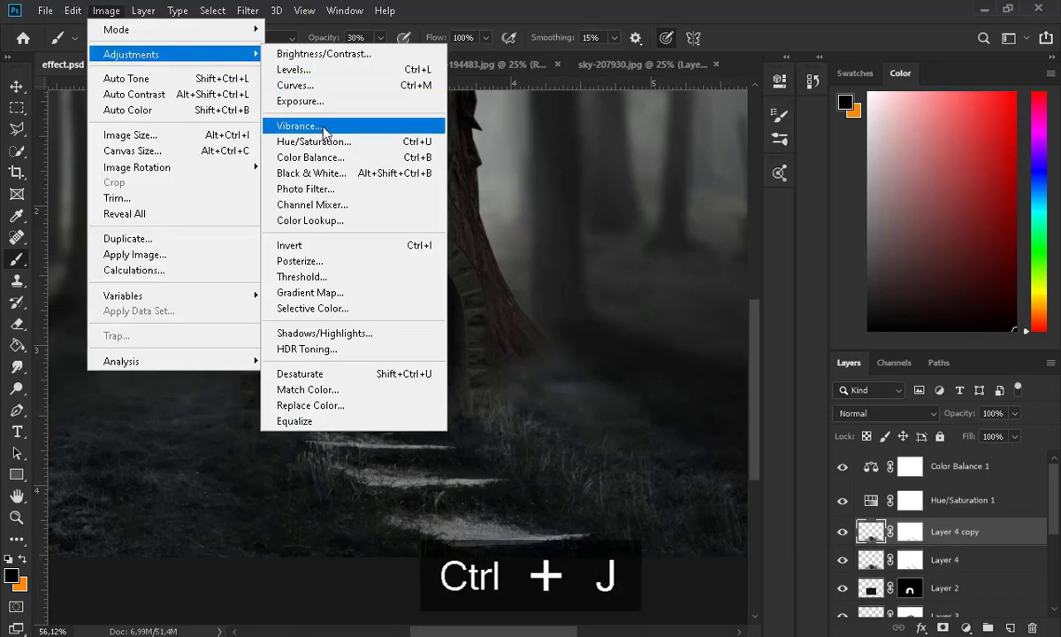
pyautogui.click(310, 147)
pyautogui.click(911, 355)
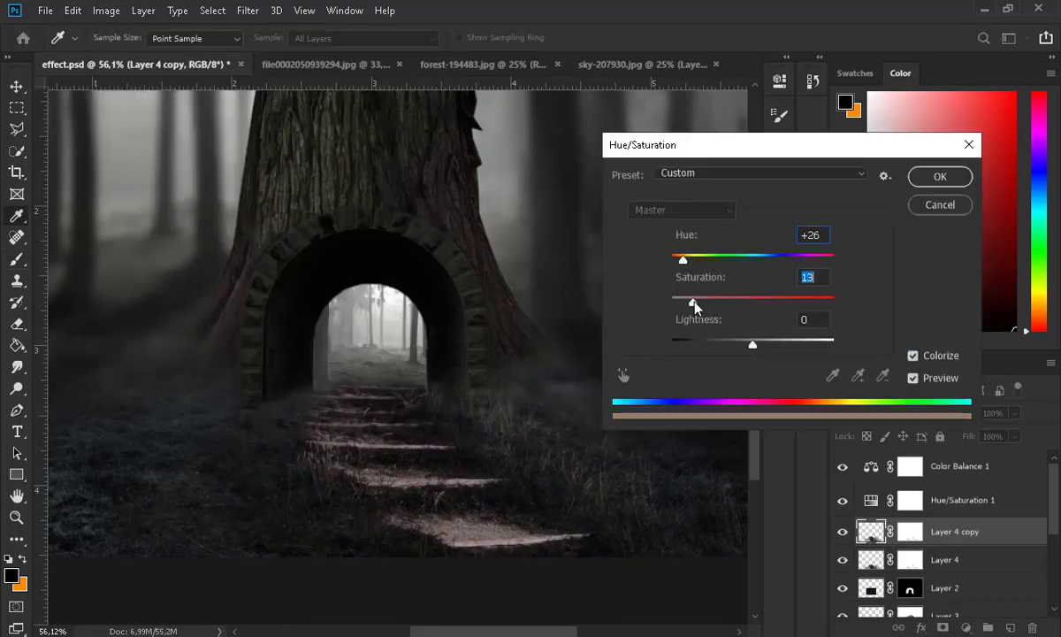
pyautogui.moveTo(753, 345); pyautogui.dragTo(740, 345)
pyautogui.moveTo(693, 303); pyautogui.dragTo(748, 298)
pyautogui.click(939, 177)
# Put the copy below the original and paint on both masks in black, enlarging the brush to 177 px for the copy's left grass.
pyautogui.moveTo(866, 533); pyautogui.dragTo(871, 572)
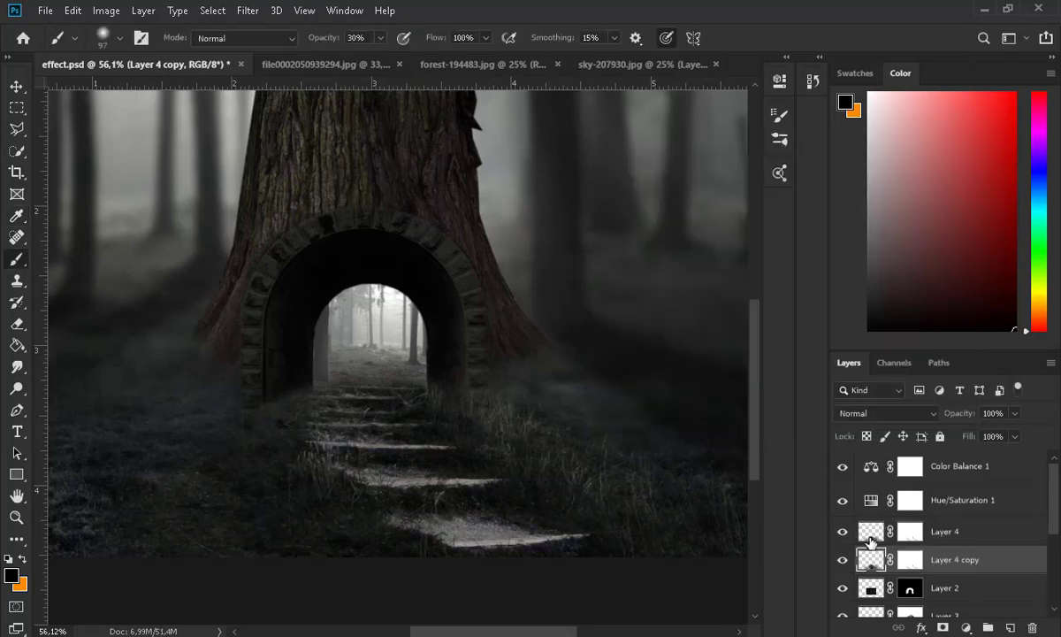
pyautogui.click(910, 533)
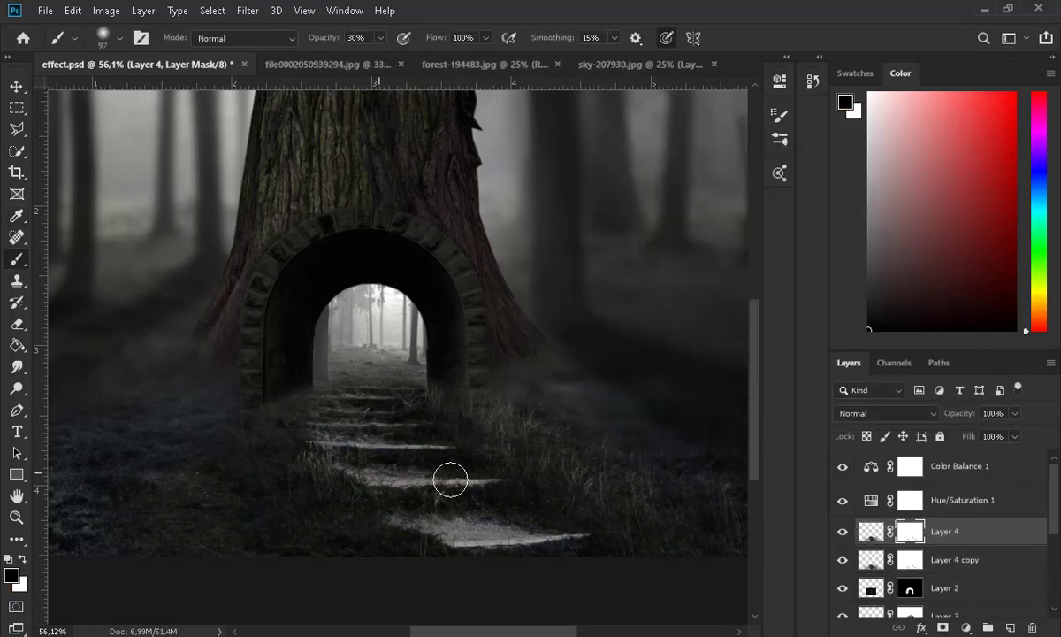
pyautogui.click(910, 560)
pyautogui.click(119, 38)
pyautogui.moveTo(140, 91); pyautogui.dragTo(166, 91)
pyautogui.moveTo(216, 434); pyautogui.dragTo(293, 487)
# Reduce the path copy's saturation with Hue/Saturation and set its layer opacity to 76%.
pyautogui.click(871, 559)
pyautogui.click(106, 11)
pyautogui.click(309, 147)
pyautogui.moveTo(753, 302); pyautogui.dragTo(708, 302)
pyautogui.press('Return')
pyautogui.scroll(-6, 644, 442)
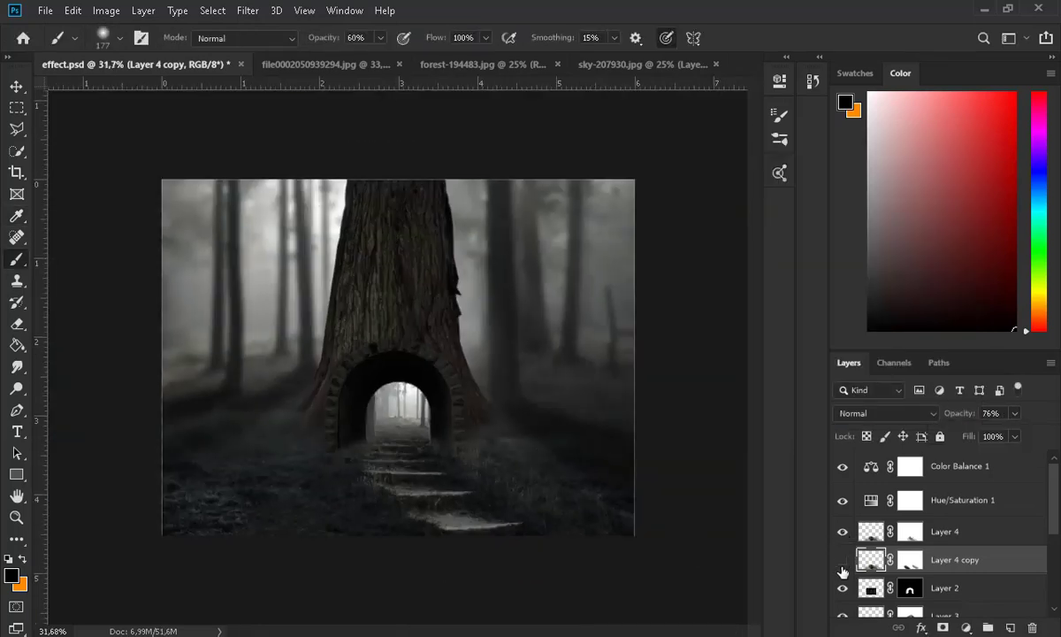
# Refine the copy's mask with a 177 px black brush at 100% opacity, and merge it with the original path layer.
pyautogui.click(906, 560)
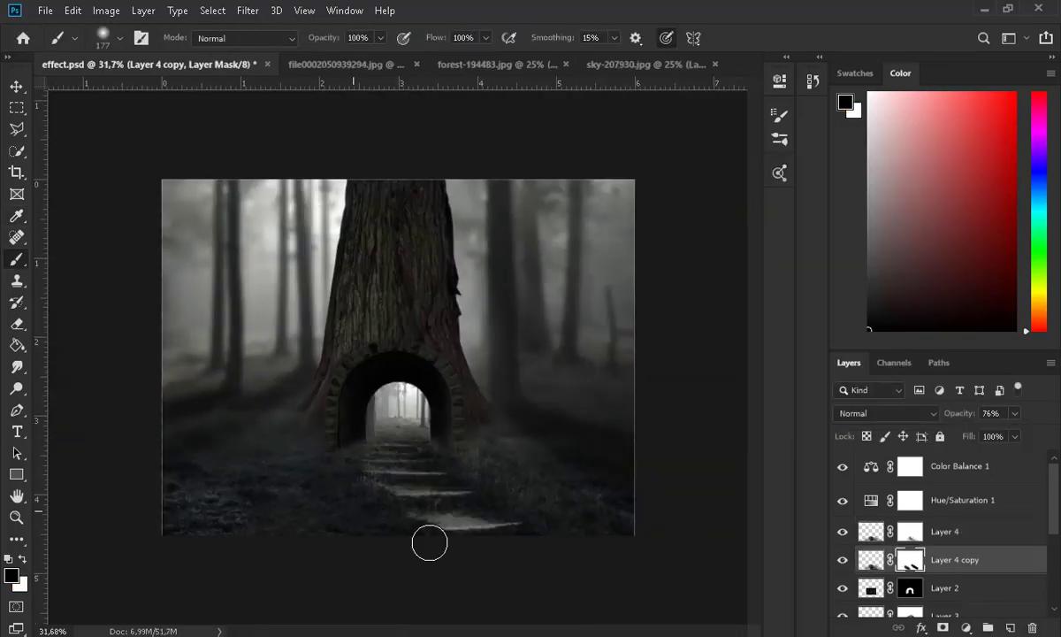
pyautogui.scroll(5, 437, 507)
pyautogui.scroll(-2, 438, 507)
pyautogui.keyDown('shift'); pyautogui.click(875, 534); pyautogui.keyUp('shift')
pyautogui.hotkey('ctrl', 'e')
pyautogui.scroll(-6, 641, 497)
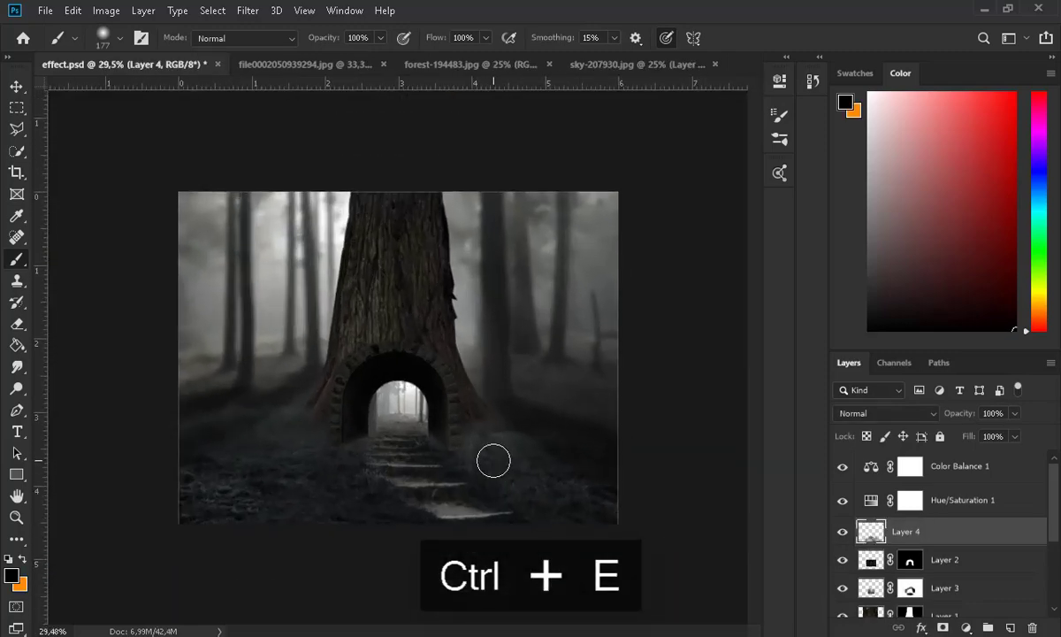
# Warp the merged path layer slightly, bending its lower part to the left.
pyautogui.scroll(5, 485, 487)
pyautogui.hotkey('ctrl', 't')
pyautogui.rightClick(435, 508)
pyautogui.click(498, 396)
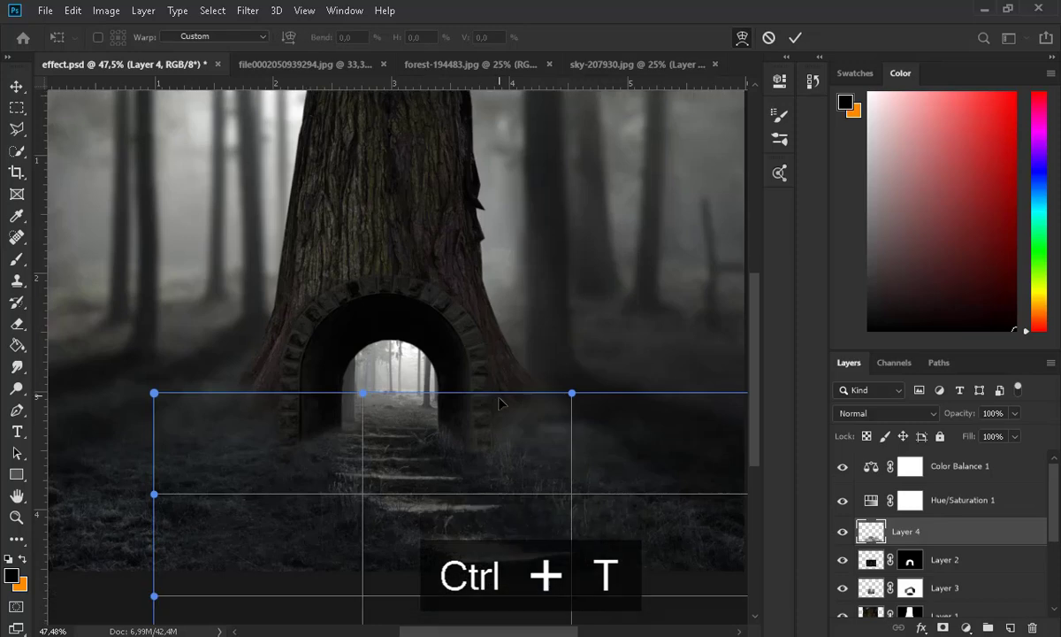
pyautogui.moveTo(357, 550)
pyautogui.mouseDown()
pyautogui.moveTo(323, 545)
pyautogui.moveTo(353, 544)
pyautogui.mouseUp()
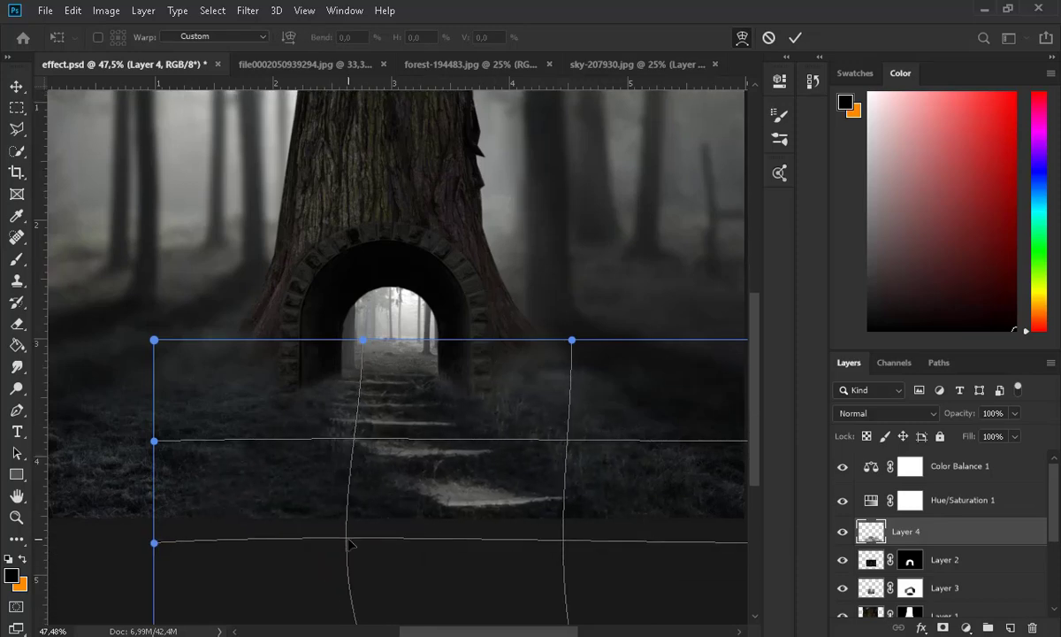
pyautogui.press('Return')
pyautogui.scroll(-3, 474, 395)
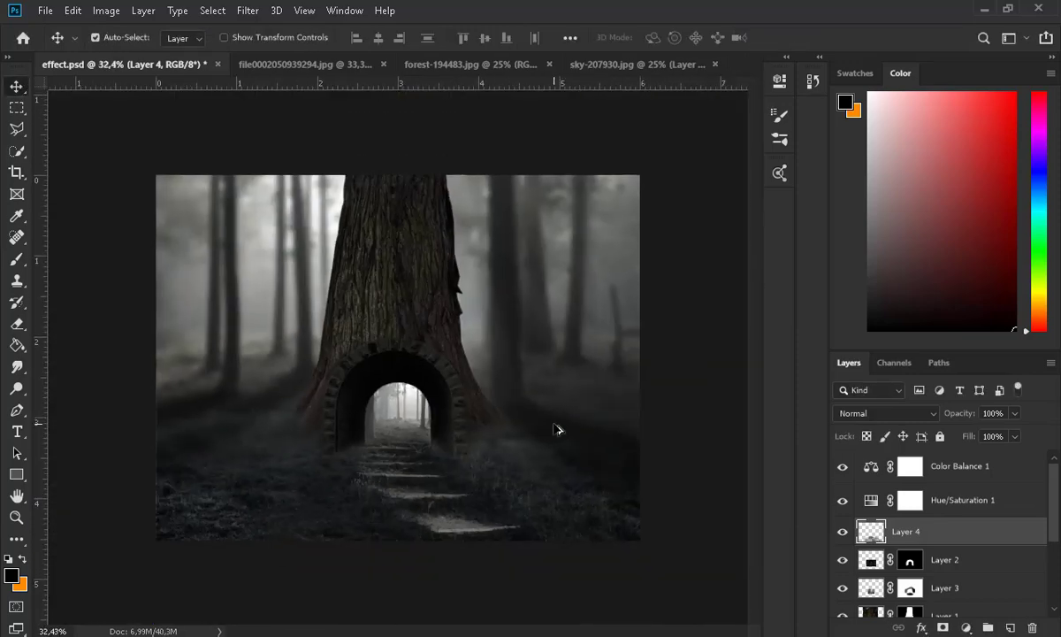
# Close the file0002050939294.jpg and forest-194483.jpg documents without saving.
pyautogui.click(384, 64)
pyautogui.click(524, 207)
pyautogui.click(398, 64)
pyautogui.click(525, 207)
# Open file5601348715744.jpg and select the girl automatically as the subject with the Quick Selection tool.
pyautogui.click(48, 11)
pyautogui.click(64, 46)
pyautogui.doubleClick(192, 237)
pyautogui.click(610, 327)
pyautogui.press('w')
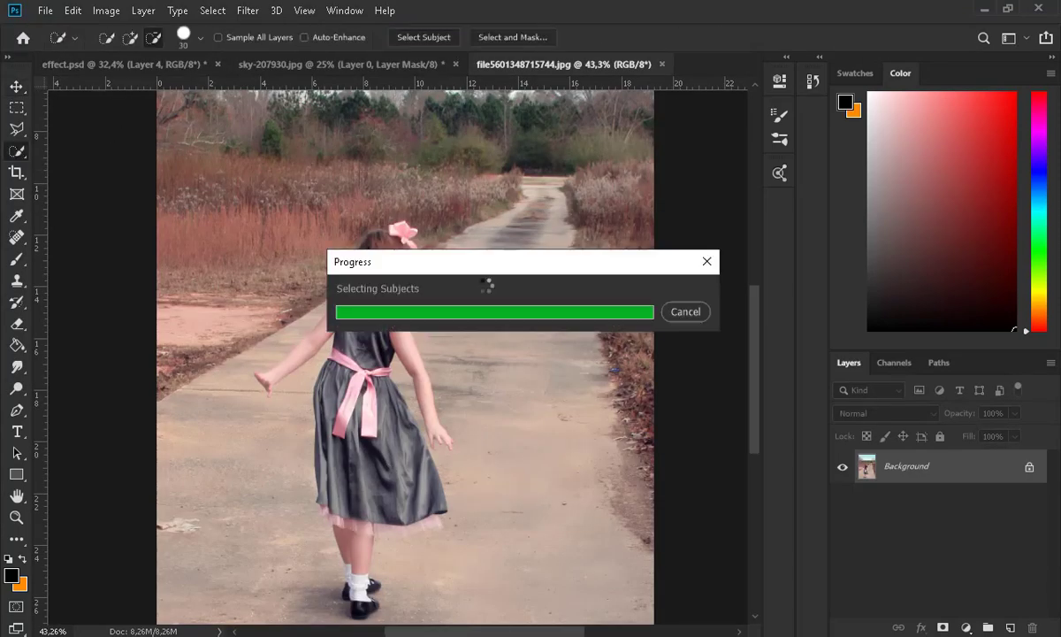
# Add the outstretched arm to the selection, subtract the gap beside the dress, and mask out the girl's background.
pyautogui.scroll(5, 300, 289)
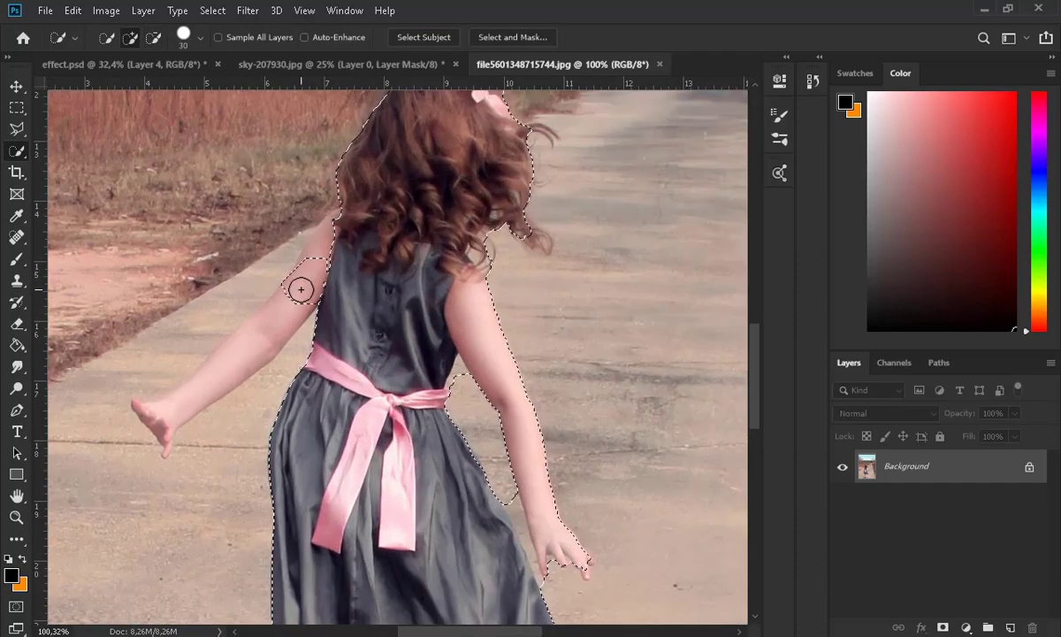
pyautogui.moveTo(234, 371); pyautogui.dragTo(164, 410)
pyautogui.moveTo(182, 346); pyautogui.dragTo(274, 254)
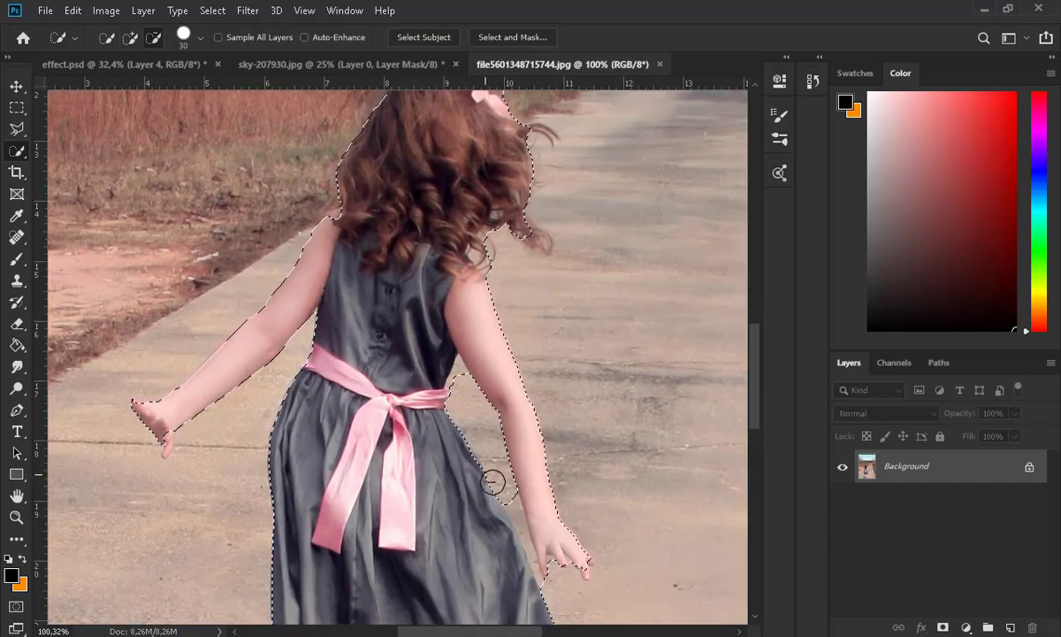
pyautogui.scroll(-4, 471, 436)
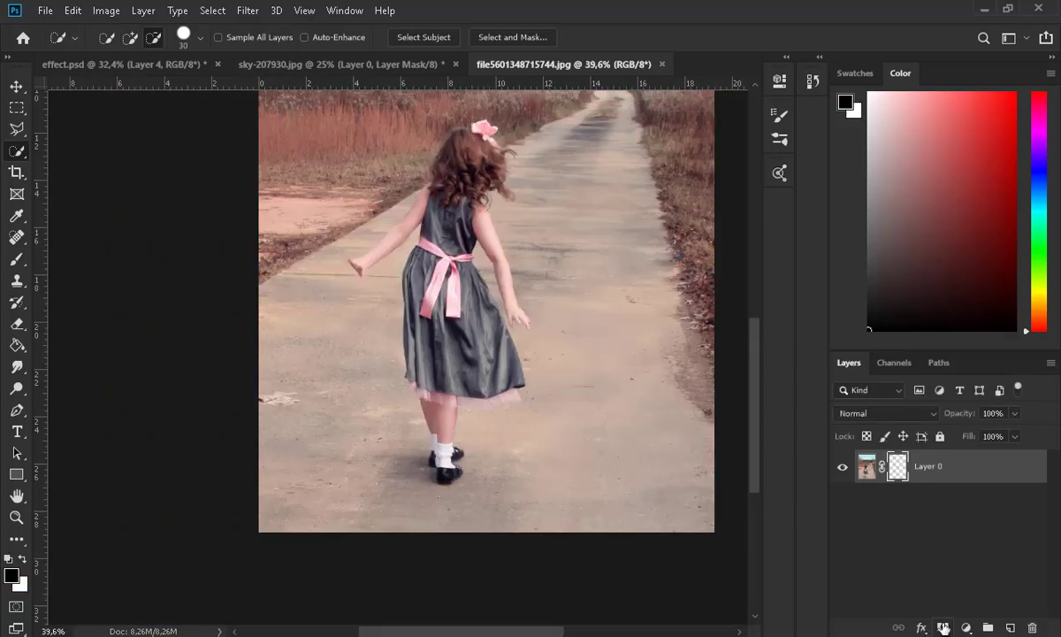
# Copy the masked girl into effect.psd, scale her down to about 43%, and flip her horizontally.
pyautogui.hotkey('ctrl', 'c')
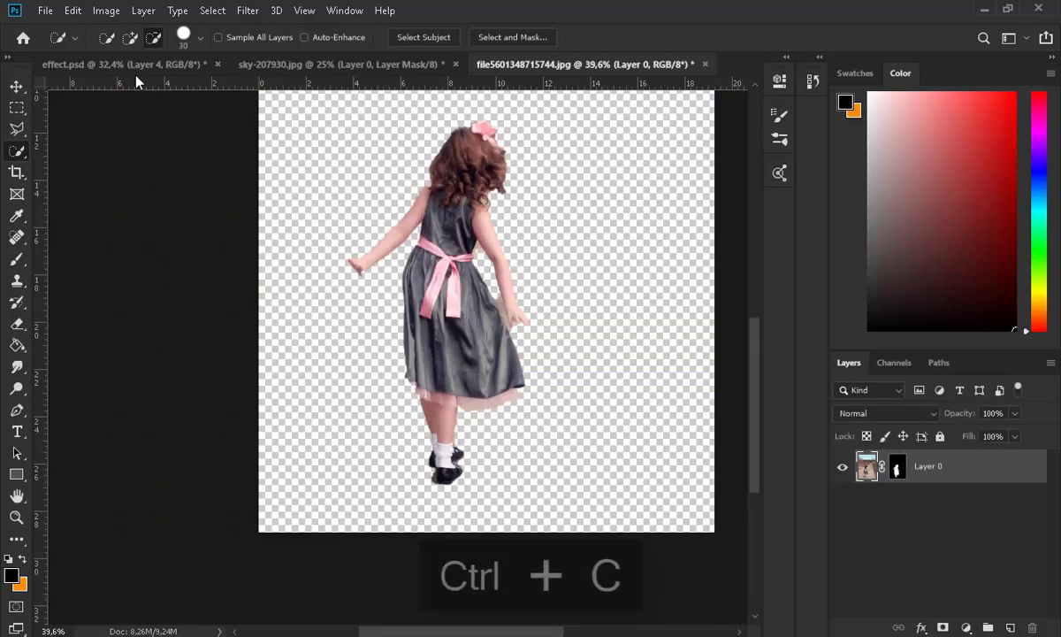
pyautogui.click(124, 63)
pyautogui.hotkey('ctrl', 'v')
pyautogui.hotkey('ctrl', 't')
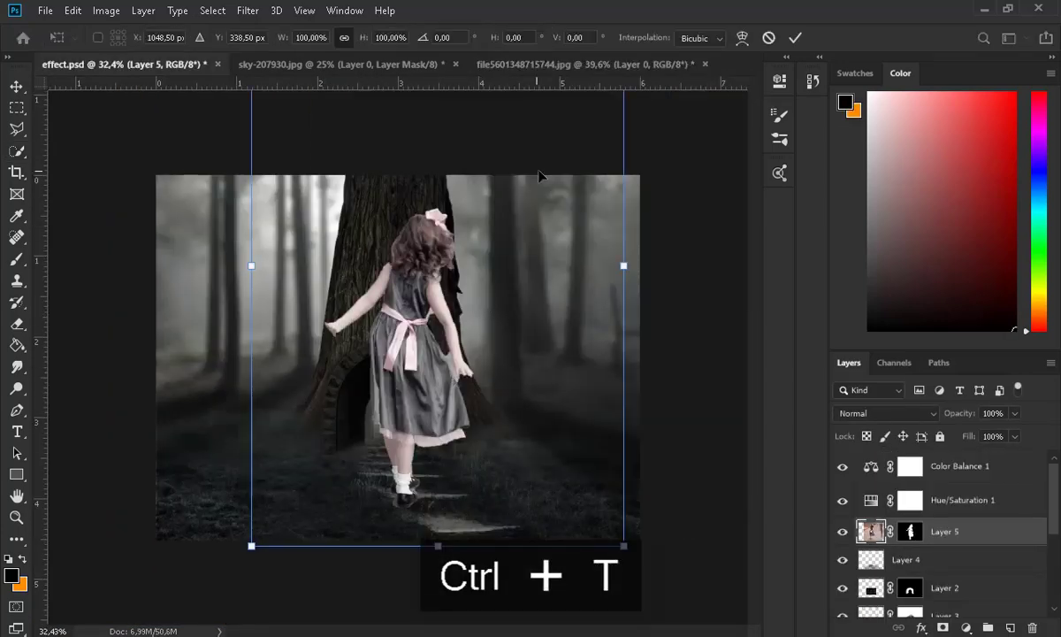
pyautogui.moveTo(622, 545); pyautogui.dragTo(460, 389)
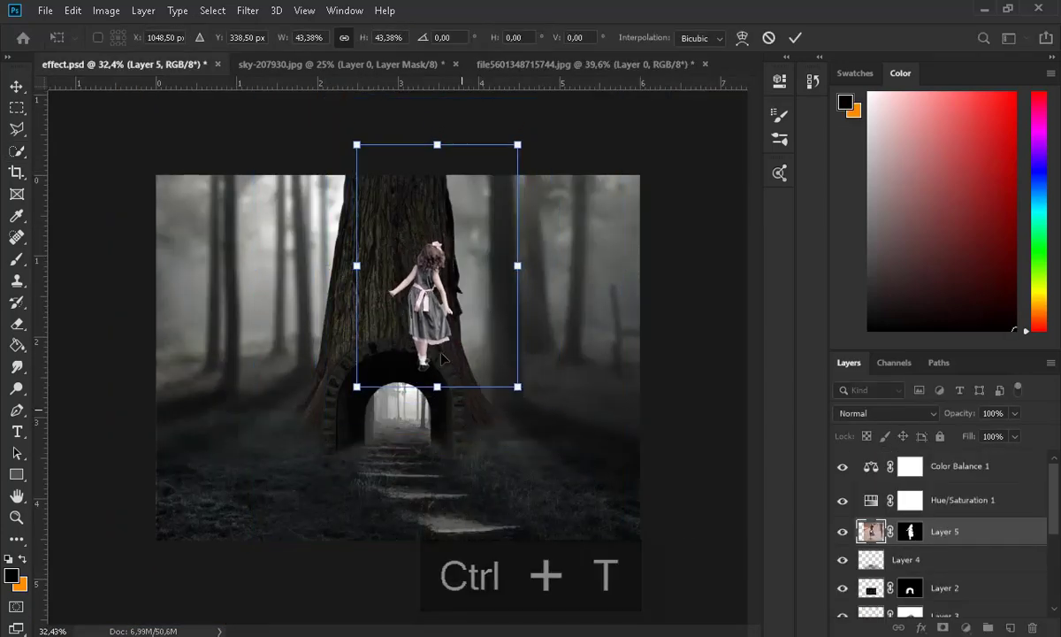
pyautogui.rightClick(450, 345)
pyautogui.click(486, 566)
# Scale the flipped girl down further, place her on the lowest step of the path, and save effect.psd.
pyautogui.moveTo(444, 344); pyautogui.dragTo(457, 501)
pyautogui.moveTo(530, 298); pyautogui.dragTo(498, 347)
pyautogui.moveTo(460, 441); pyautogui.dragTo(461, 482)
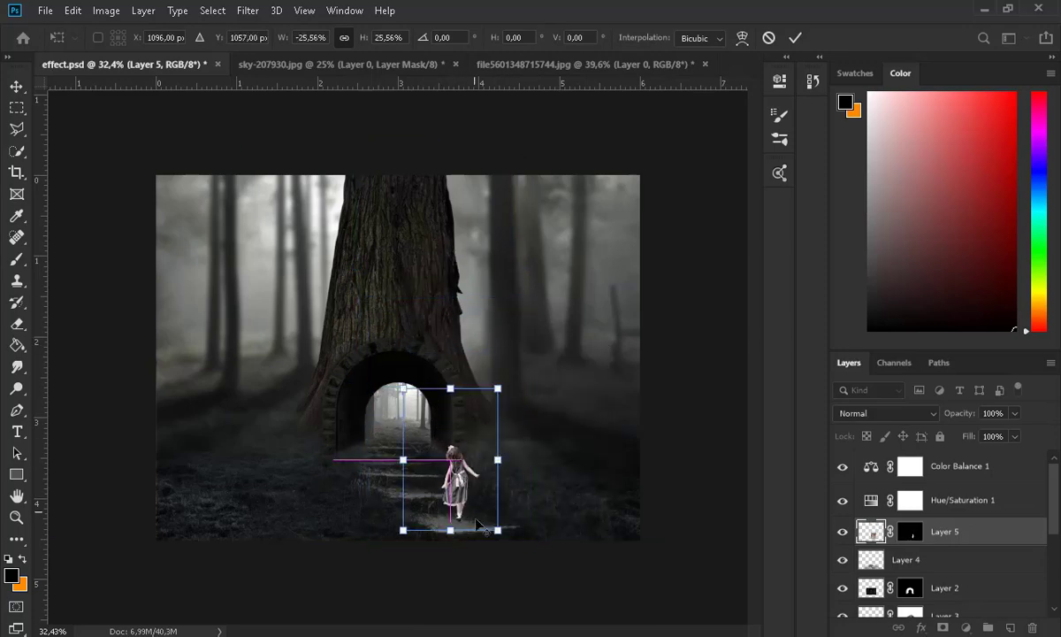
pyautogui.scroll(5, 448, 451)
pyautogui.moveTo(573, 302); pyautogui.dragTo(570, 306)
pyautogui.scroll(-2, 557, 318)
pyautogui.moveTo(480, 424); pyautogui.dragTo(466, 441)
pyautogui.moveTo(555, 243); pyautogui.dragTo(538, 270)
pyautogui.moveTo(467, 440); pyautogui.dragTo(486, 426)
pyautogui.moveTo(559, 253); pyautogui.dragTo(542, 277)
pyautogui.moveTo(477, 398); pyautogui.dragTo(481, 406)
pyautogui.press('Return')
pyautogui.hotkey('ctrl', 's')
pyautogui.press('Return')
# Try touching up the pasted girl's layer mask with a 14 px soft brush, and delete the layer.
pyautogui.scroll(10, 520, 471)
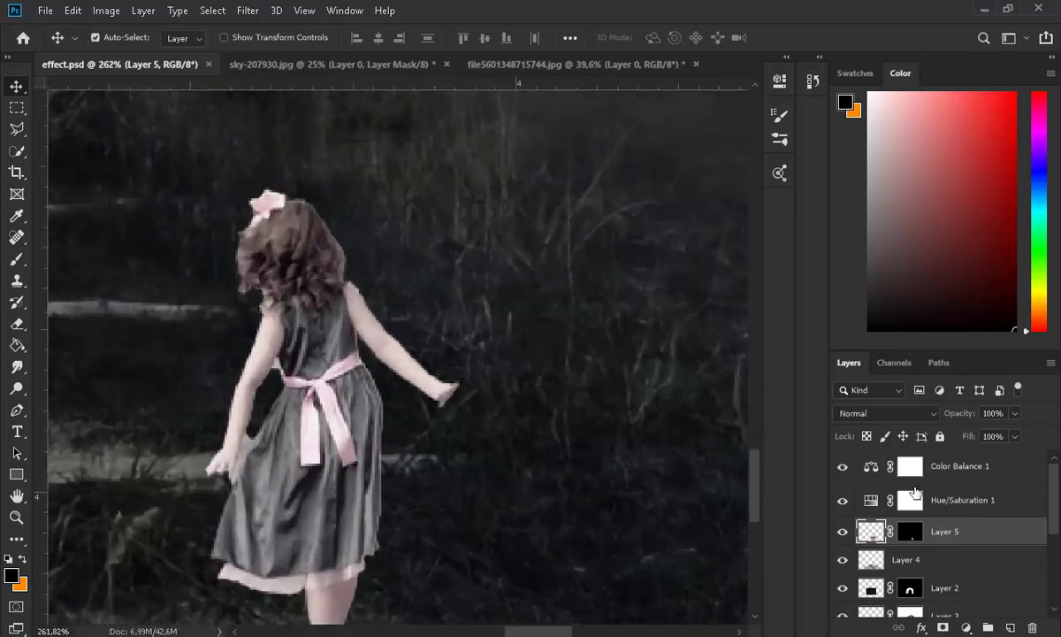
pyautogui.click(910, 531)
pyautogui.scroll(-10, 174, 482)
pyautogui.click(17, 150)
pyautogui.click(16, 259)
pyautogui.scroll(5, 190, 568)
pyautogui.click(120, 38)
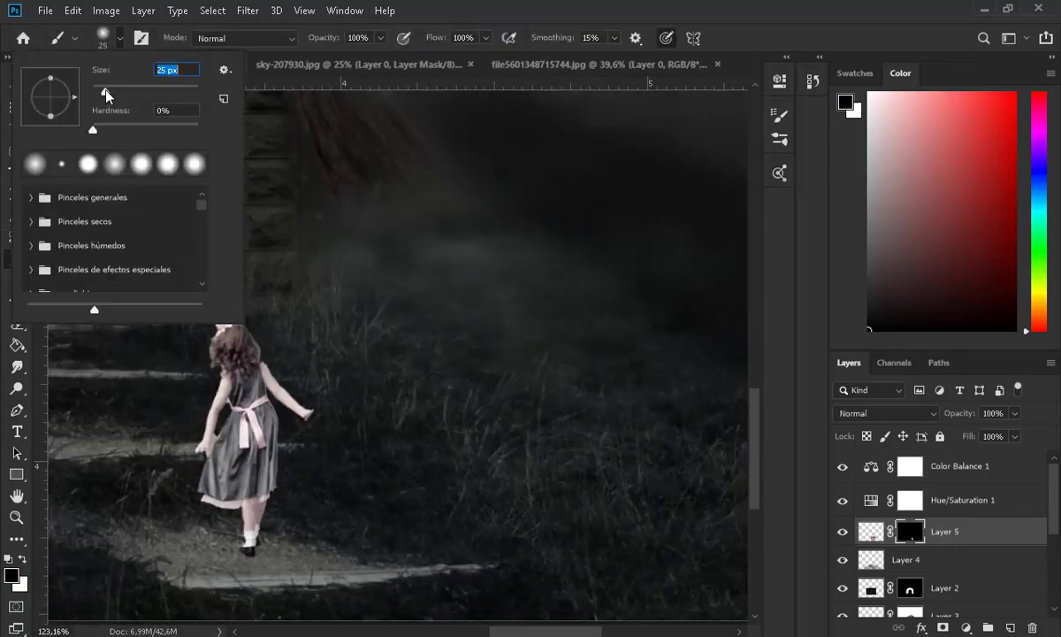
pyautogui.moveTo(106, 93); pyautogui.dragTo(99, 92)
pyautogui.click(223, 576)
pyautogui.scroll(8, 221, 574)
pyautogui.press('Delete')
# Add a new layer beneath the cut-out girl in file5601348715744.jpg and fill it with black.
pyautogui.click(584, 66)
pyautogui.keyDown('ctrl'); pyautogui.click(1009, 627); pyautogui.keyUp('ctrl')
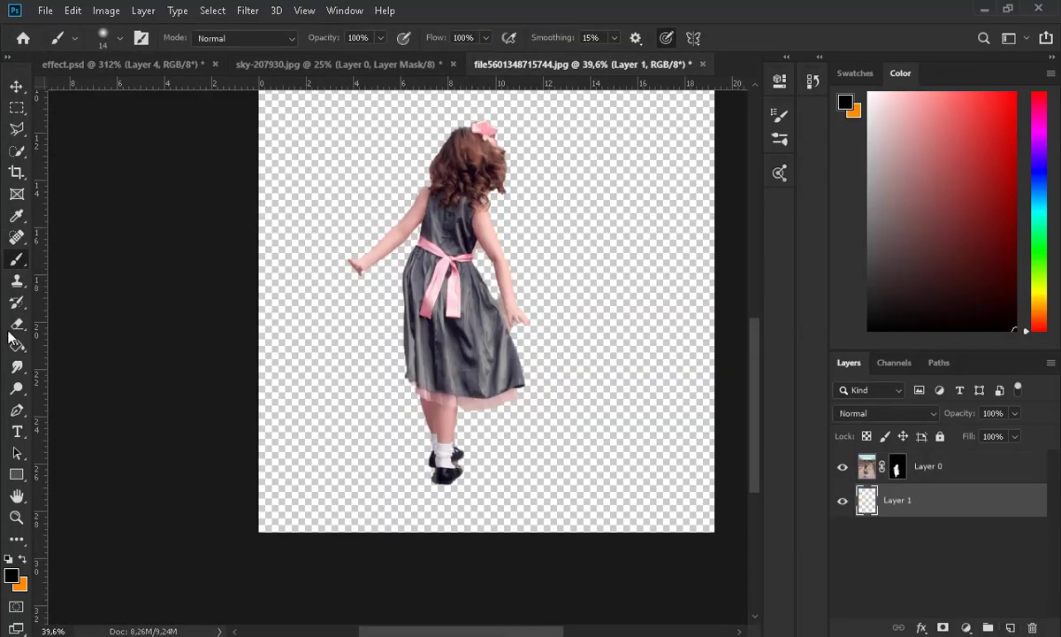
pyautogui.click(17, 345)
pyautogui.click(616, 363)
pyautogui.press('v')
# Trim the leftover background around the girl's shoes, socks and legs by painting her mask with a 14 px black brush.
pyautogui.click(897, 466)
pyautogui.scroll(6, 545, 495)
pyautogui.press('b')
pyautogui.scroll(4, 224, 334)
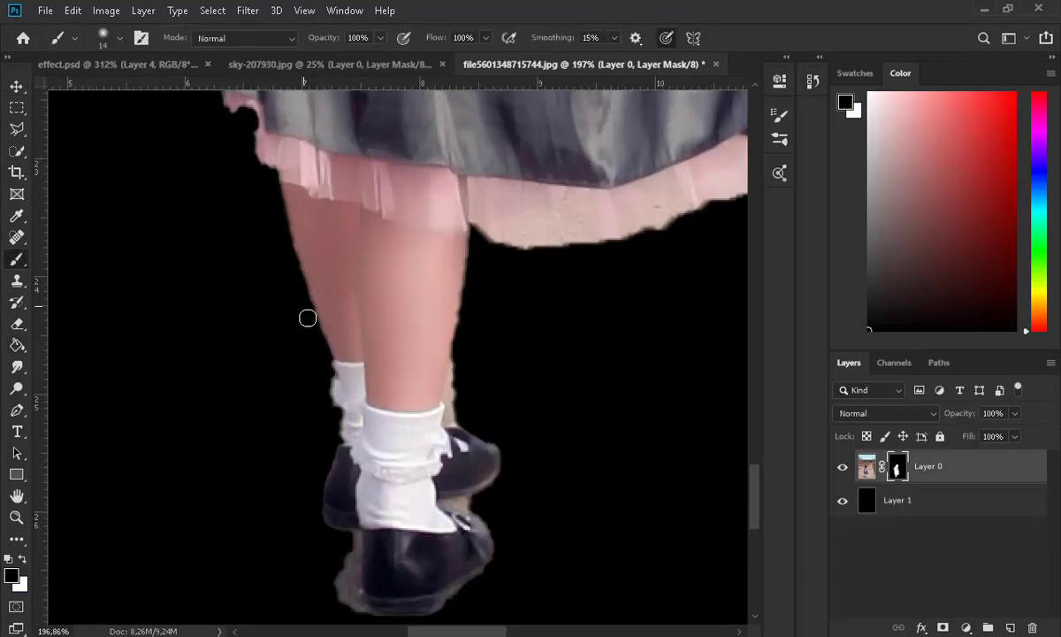
pyautogui.moveTo(310, 527); pyautogui.dragTo(340, 570)
pyautogui.scroll(-2, 347, 514)
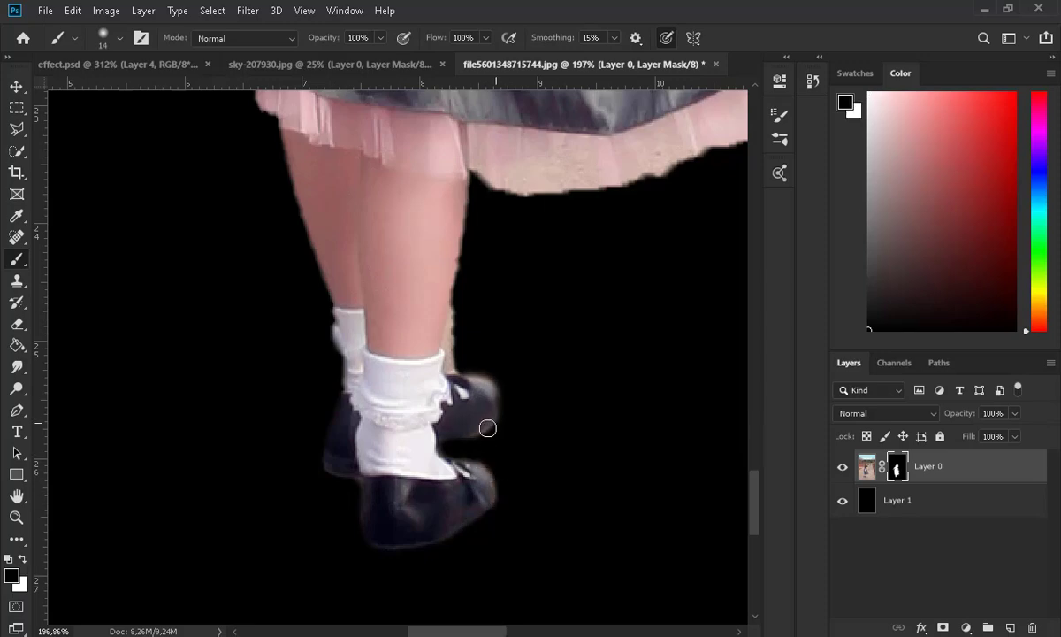
pyautogui.moveTo(478, 373); pyautogui.dragTo(458, 311)
# Refine the mask along the dress and the lowered arm with the 14 px brush, alternating between black and white.
pyautogui.scroll(-6, 486, 275)
pyautogui.scroll(5, 579, 257)
pyautogui.scroll(6, 524, 110)
pyautogui.moveTo(513, 188)
pyautogui.mouseDown()
pyautogui.moveTo(559, 297)
pyautogui.moveTo(590, 296)
pyautogui.moveTo(517, 151)
pyautogui.mouseUp()
pyautogui.scroll(4, 531, 194)
pyautogui.moveTo(531, 221); pyautogui.dragTo(506, 354)
pyautogui.press('x')
pyautogui.moveTo(522, 256); pyautogui.dragTo(552, 433)
pyautogui.press('x')
pyautogui.scroll(5, 510, 191)
pyautogui.moveTo(510, 191); pyautogui.dragTo(633, 519)
pyautogui.scroll(-5, 632, 459)
pyautogui.moveTo(618, 327)
pyautogui.mouseDown()
pyautogui.moveTo(635, 398)
pyautogui.moveTo(683, 488)
pyautogui.mouseUp()
pyautogui.scroll(5, 656, 514)
pyautogui.scroll(-4, 613, 469)
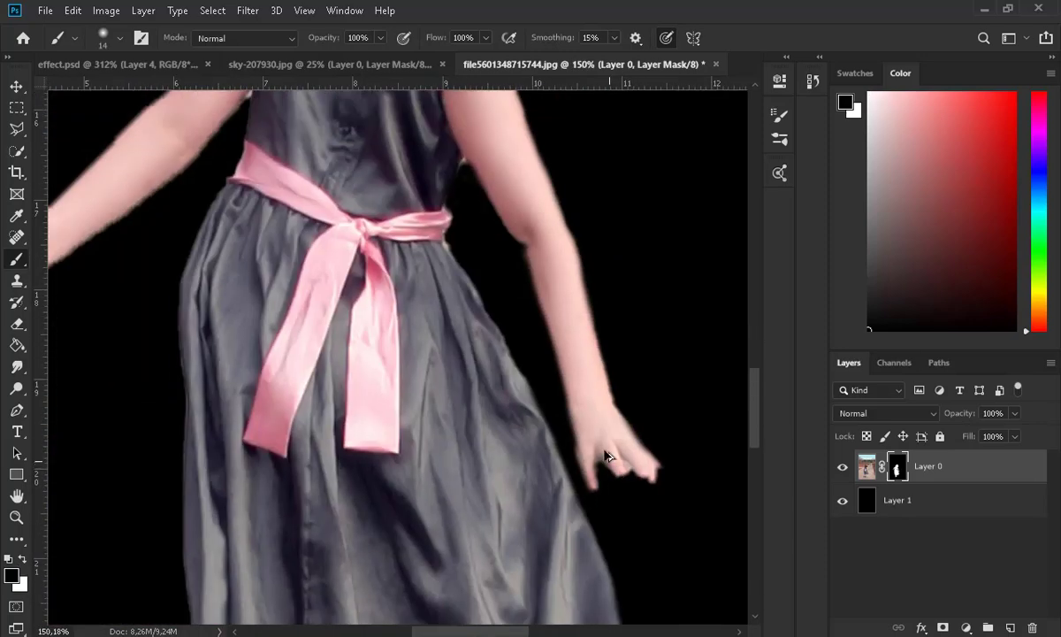
# Refine the lowered hand's mask with a 10 px brush in white, and clear the gaps between its fingers with a 3 px black brush.
pyautogui.scroll(-7, 616, 472)
pyautogui.scroll(14, 646, 412)
pyautogui.click(22, 559)
pyautogui.click(119, 38)
pyautogui.moveTo(99, 93); pyautogui.dragTo(96, 93)
pyautogui.moveTo(536, 320); pyautogui.dragTo(529, 333)
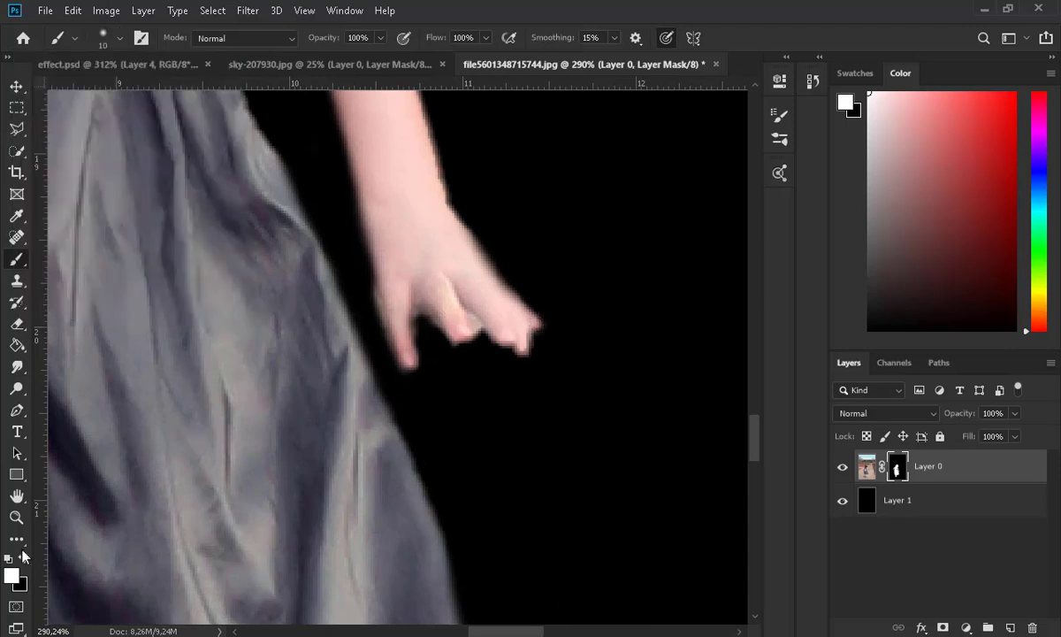
pyautogui.press('Return')
pyautogui.write('3')
pyautogui.press('Return')
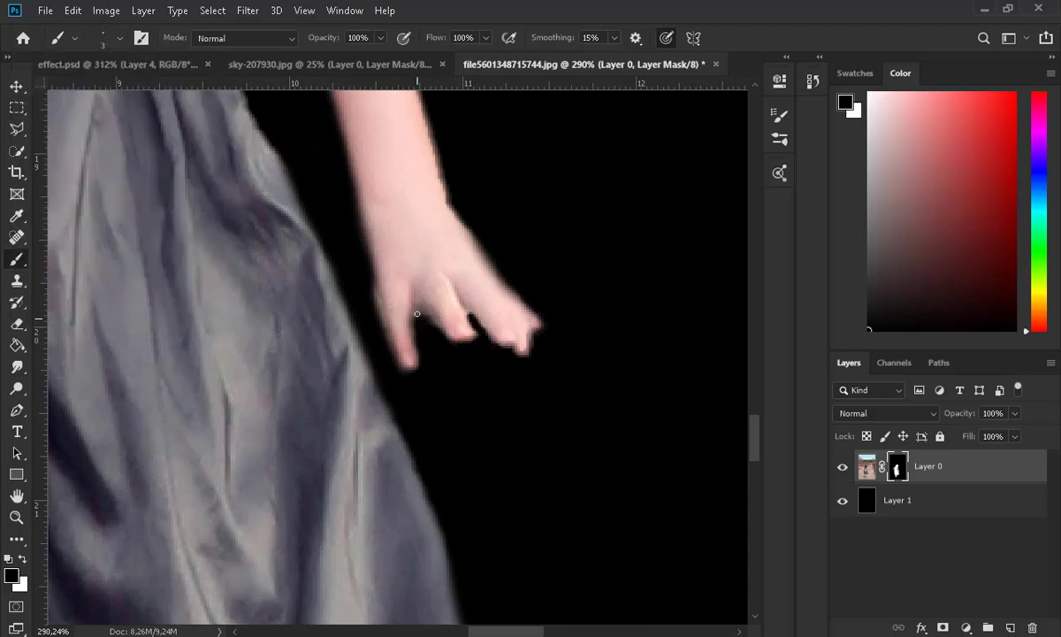
pyautogui.scroll(-5, 419, 306)
# Clean up the mask around the outstretched arm and its hand with a 15 px brush.
pyautogui.press('Return')
pyautogui.write('15')
pyautogui.press('Return')
pyautogui.scroll(2, 443, 375)
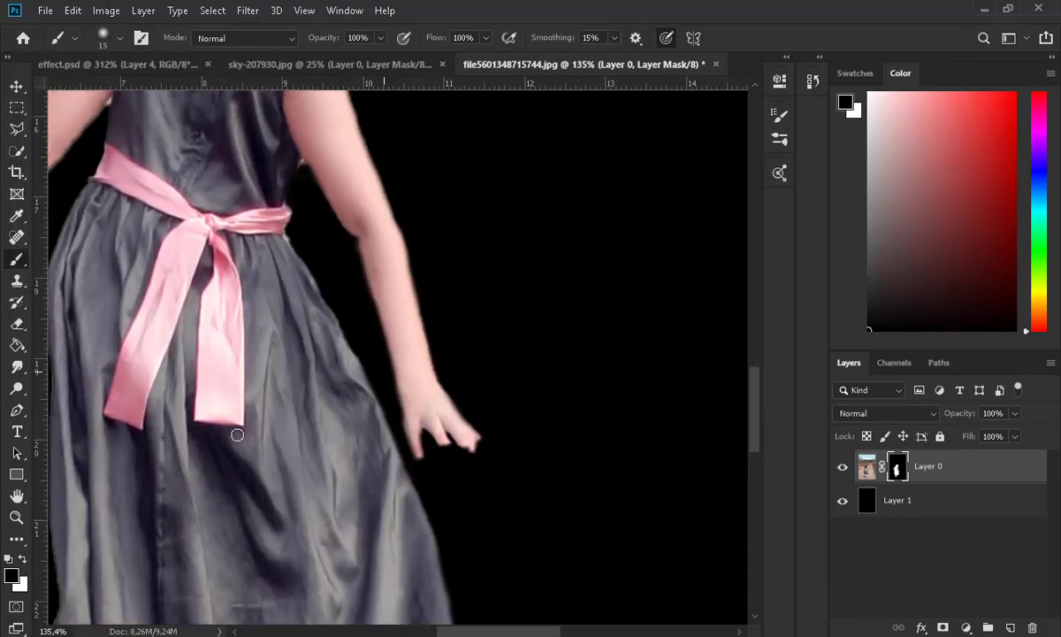
pyautogui.scroll(5, 343, 244)
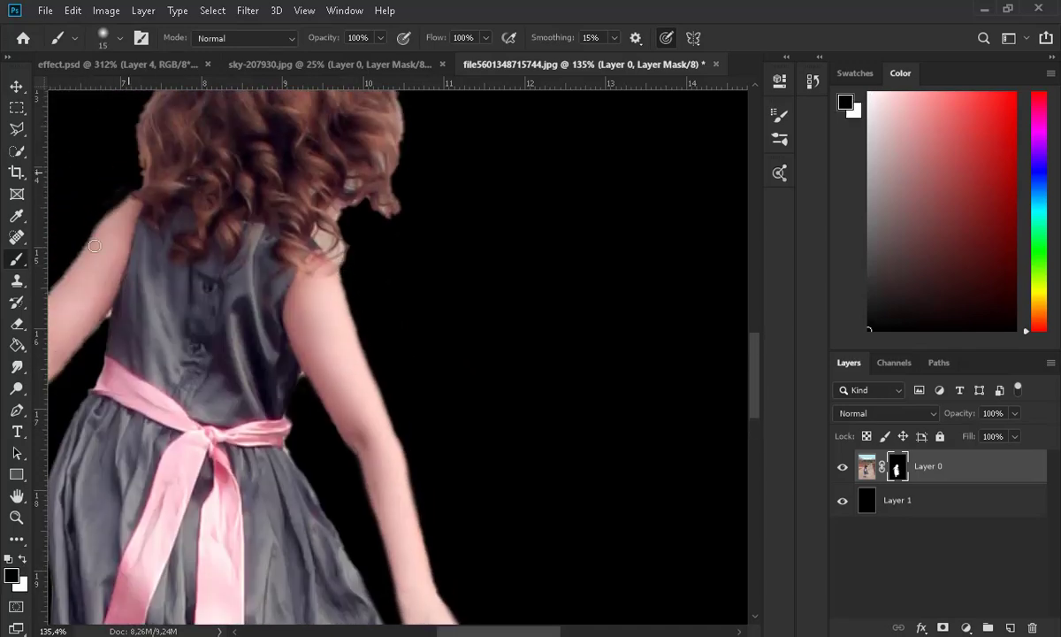
pyautogui.scroll(-4, 114, 407)
pyautogui.scroll(5, 161, 415)
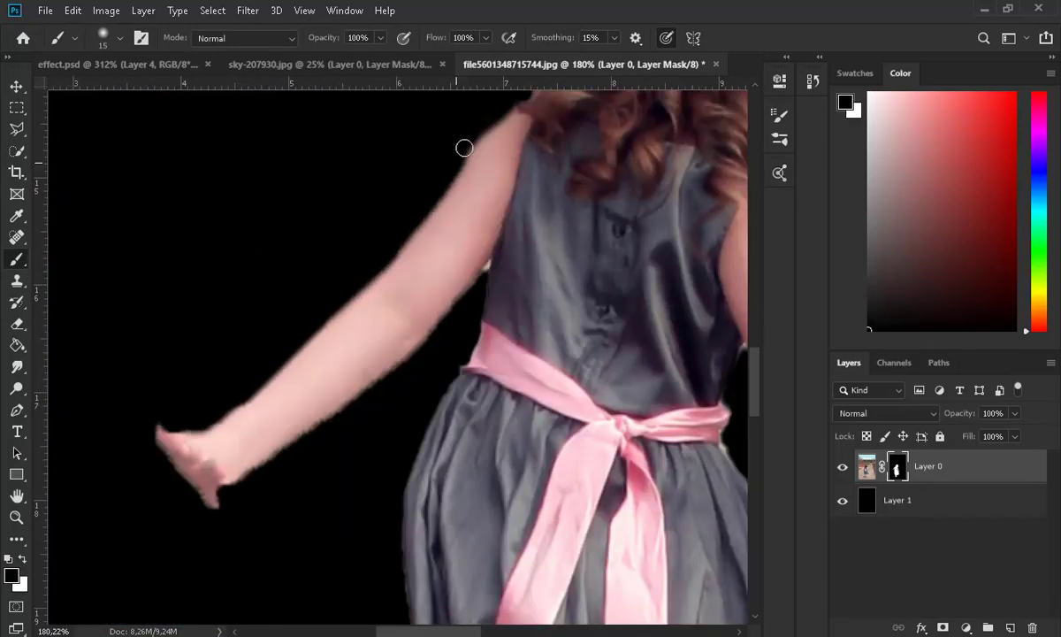
pyautogui.moveTo(216, 504); pyautogui.dragTo(228, 489)
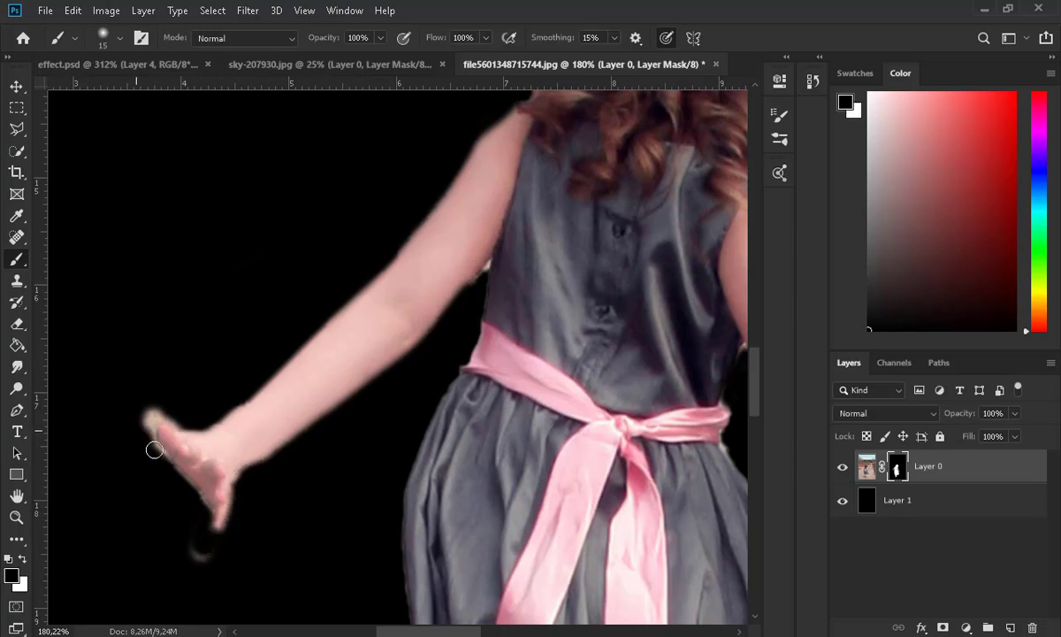
pyautogui.scroll(4, 234, 496)
pyautogui.moveTo(263, 467); pyautogui.dragTo(523, 253)
# Remove the background remnants between the outstretched arm and the dress with a 6 px black brush on the mask.
pyautogui.click(119, 38)
pyautogui.moveTo(99, 94); pyautogui.dragTo(94, 94)
pyautogui.moveTo(580, 191); pyautogui.dragTo(585, 266)
pyautogui.scroll(-5, 585, 267)
pyautogui.scroll(3, 449, 367)
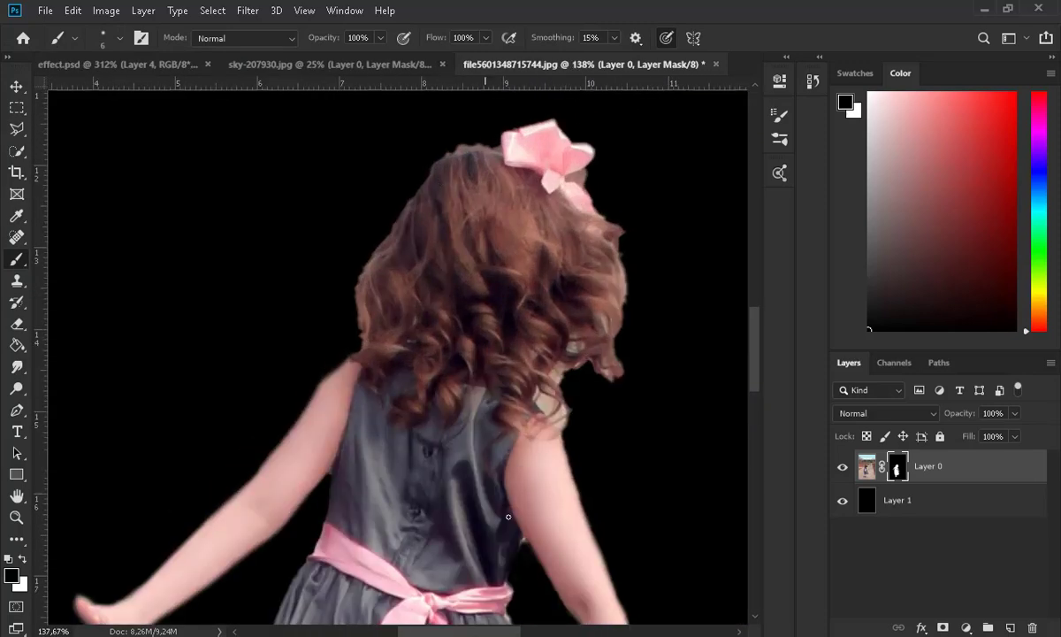
# Copy the refined girl with her mask into effect.psd and position her over the path.
pyautogui.press('v')
pyautogui.scroll(-1, 304, 466)
pyautogui.hotkey('ctrl', 'c')
pyautogui.click(130, 65)
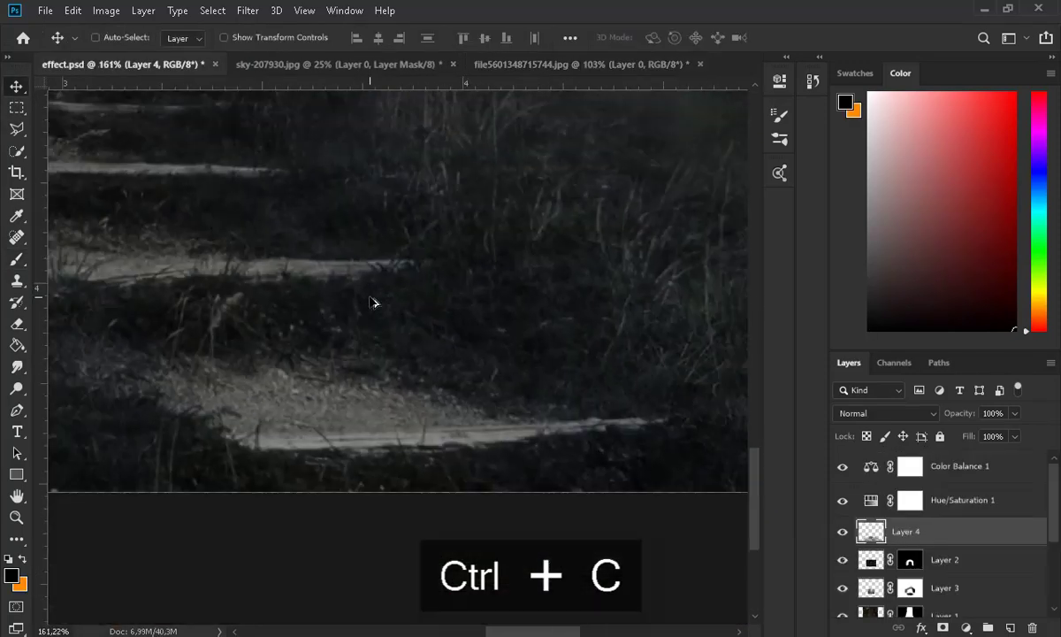
pyautogui.hotkey('ctrl', 'v')
pyautogui.scroll(-4, 438, 329)
pyautogui.hotkey('ctrl', 't')
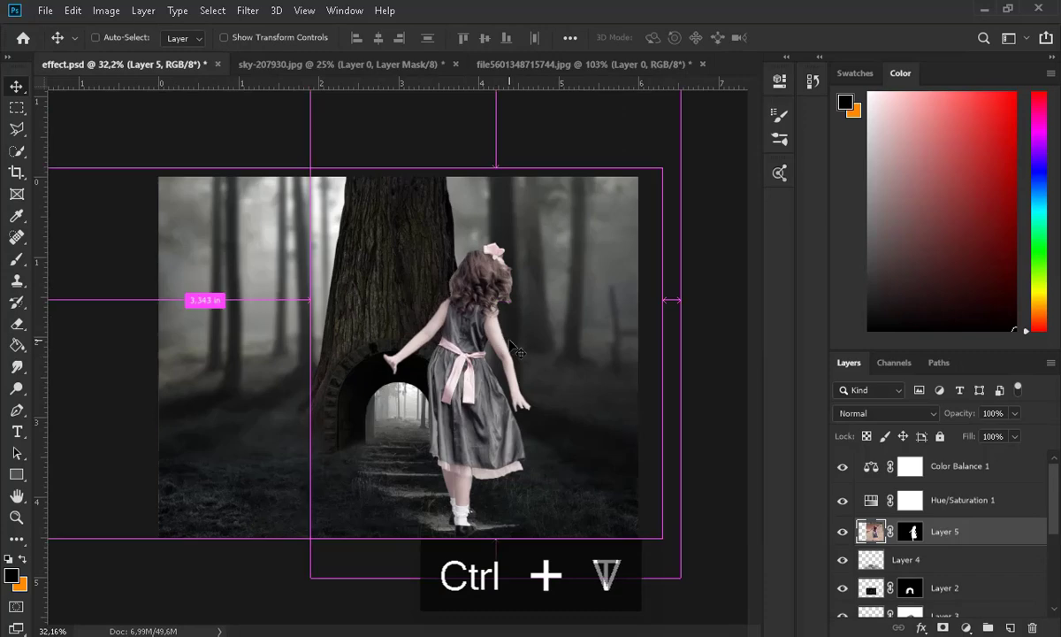
pyautogui.moveTo(482, 289); pyautogui.dragTo(472, 293)
pyautogui.press('Return')
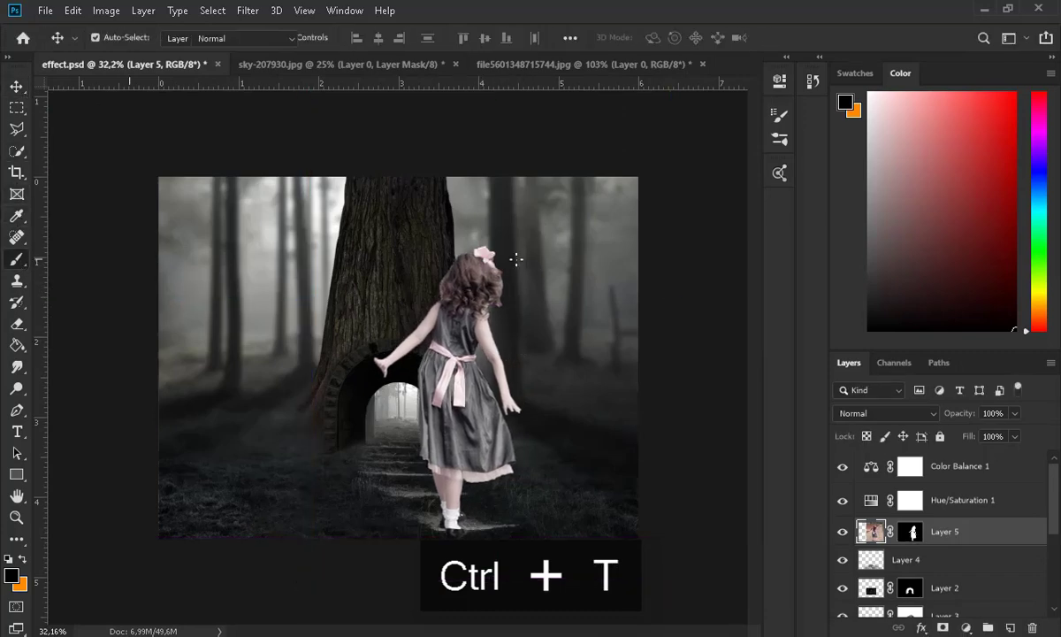
# Mask out background patches around the girl's curls, shoulder and hair bow with a 6 px black brush, lowering its opacity to 49%.
pyautogui.scroll(5, 425, 348)
pyautogui.click(910, 533)
pyautogui.scroll(10, 531, 293)
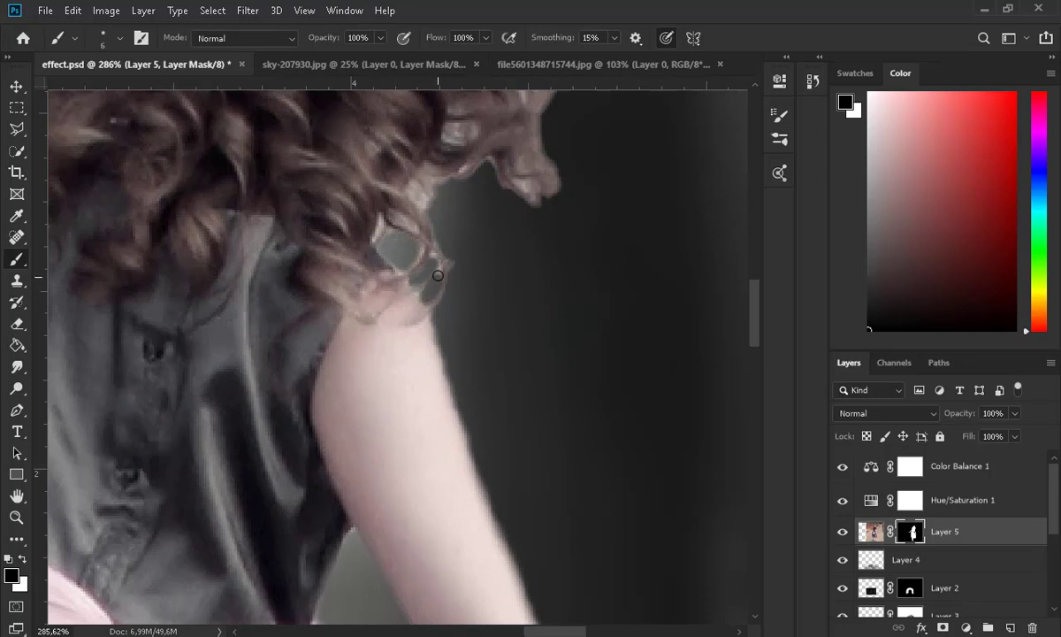
pyautogui.scroll(3, 504, 221)
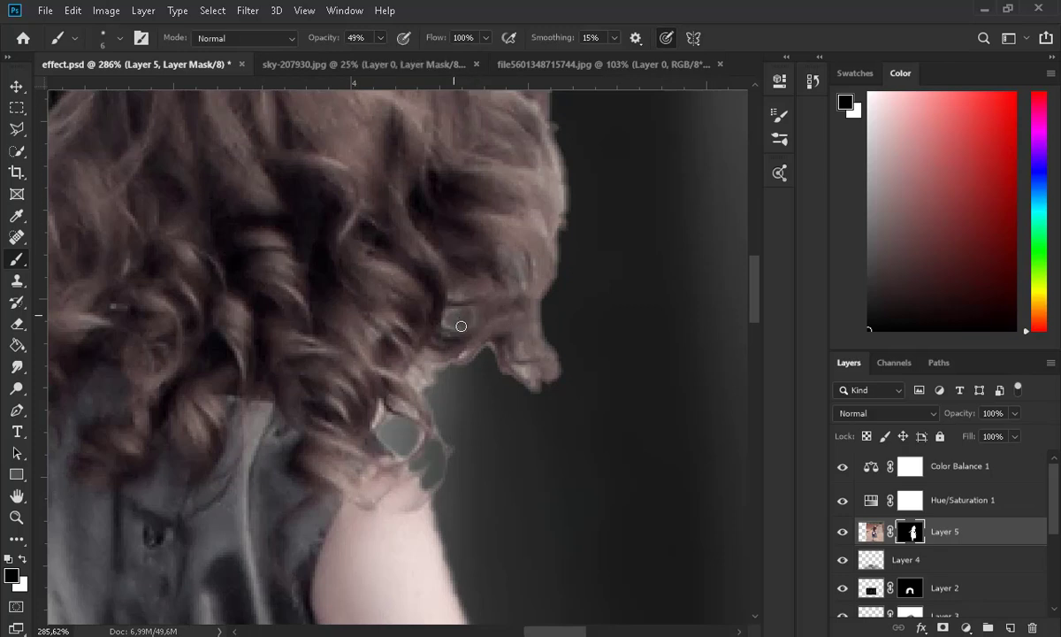
pyautogui.scroll(4, 474, 213)
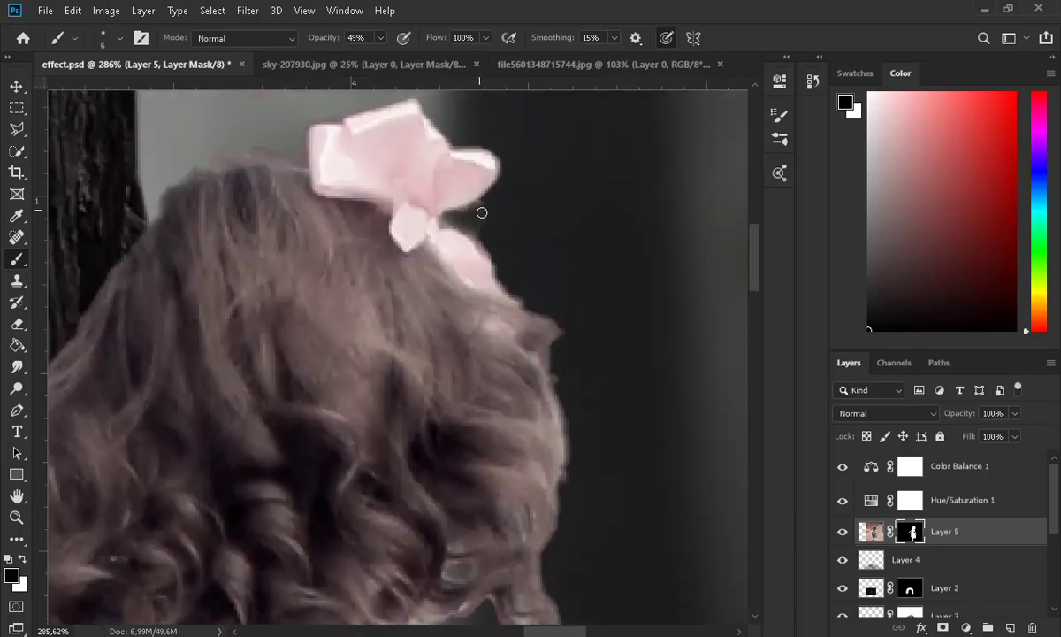
pyautogui.scroll(-10, 479, 209)
pyautogui.press('v')
pyautogui.scroll(-3, 460, 328)
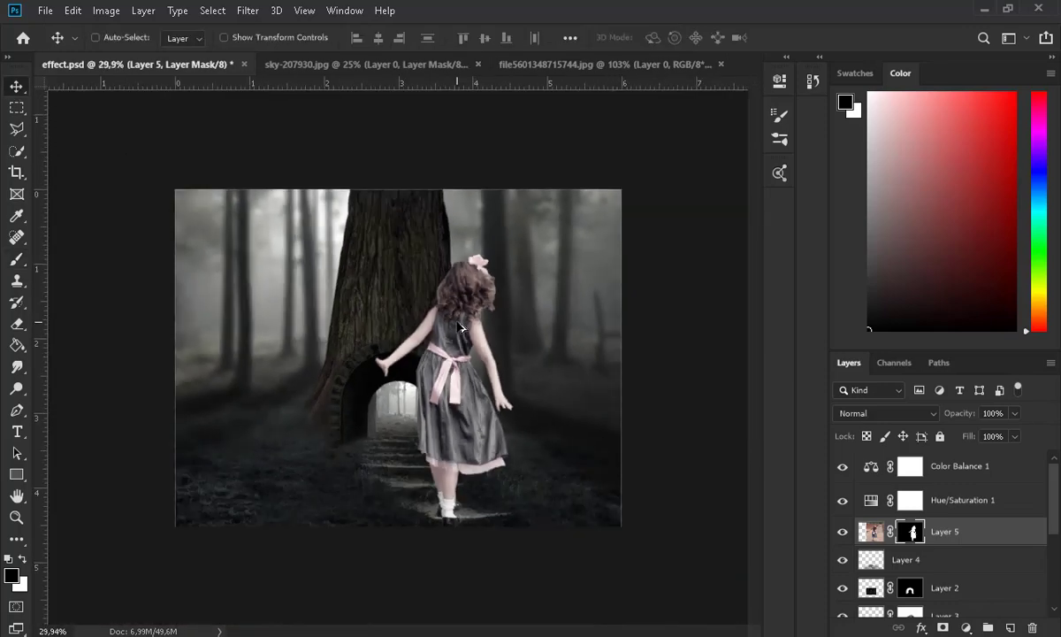
# Scale the girl down to about 36%, flip her horizontally, and place her on the lowest step of the path.
pyautogui.scroll(-1, 458, 327)
pyautogui.hotkey('ctrl', 't')
pyautogui.moveTo(628, 544); pyautogui.dragTo(511, 406)
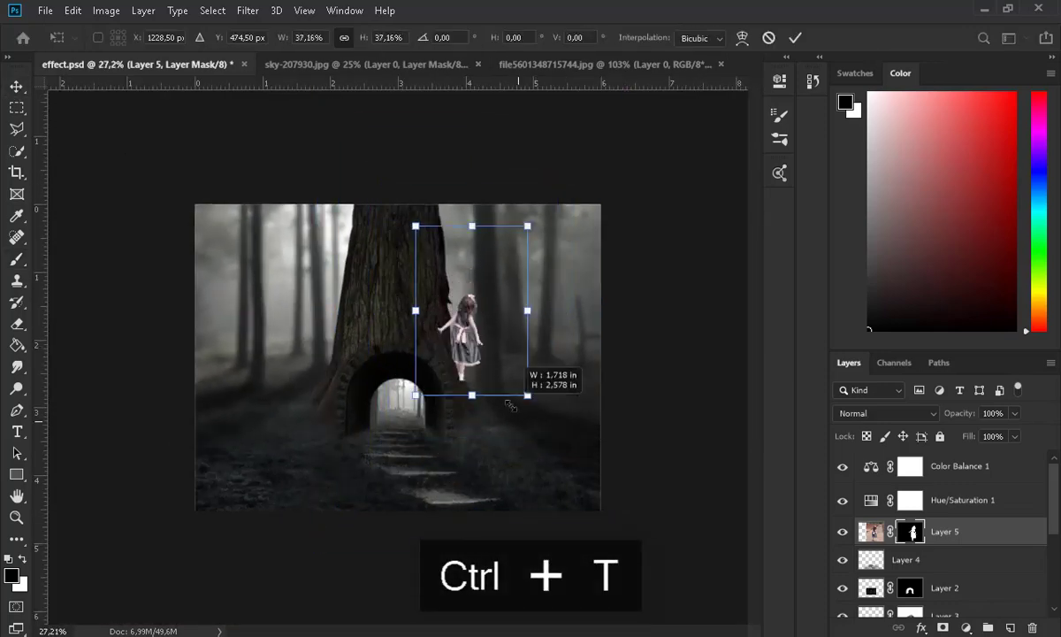
pyautogui.rightClick(477, 417)
pyautogui.click(511, 559)
pyautogui.moveTo(483, 354); pyautogui.dragTo(453, 469)
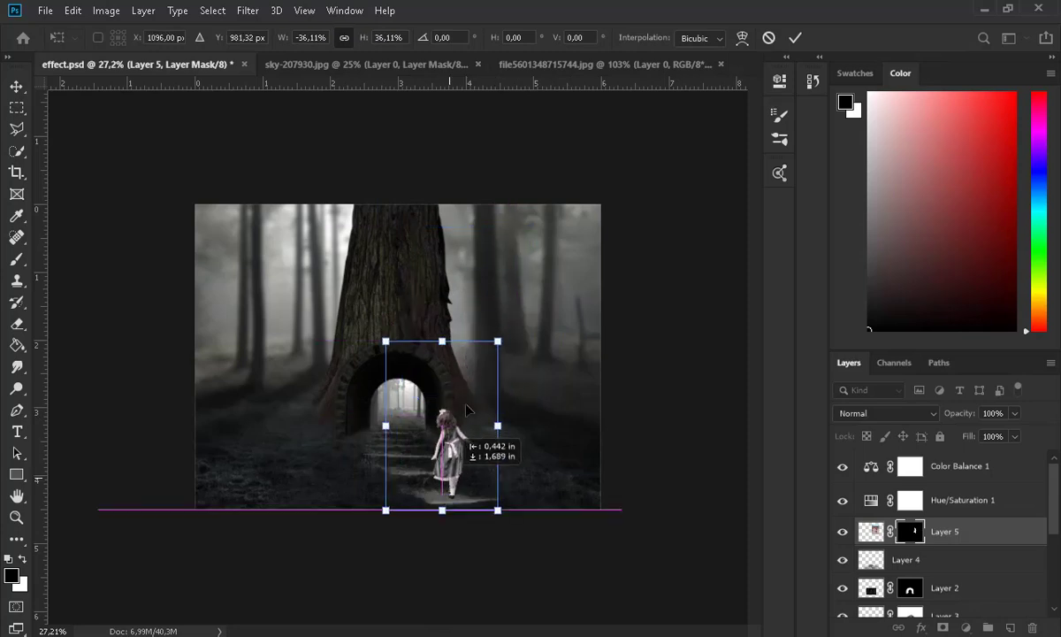
pyautogui.moveTo(483, 357); pyautogui.dragTo(474, 372)
pyautogui.moveTo(451, 439); pyautogui.dragTo(498, 466)
pyautogui.click(16, 86)
# Scale the girl to about 79% of her current size and reposition her feet on the lowest path step.
pyautogui.scroll(12, 488, 522)
pyautogui.scroll(-2, 506, 511)
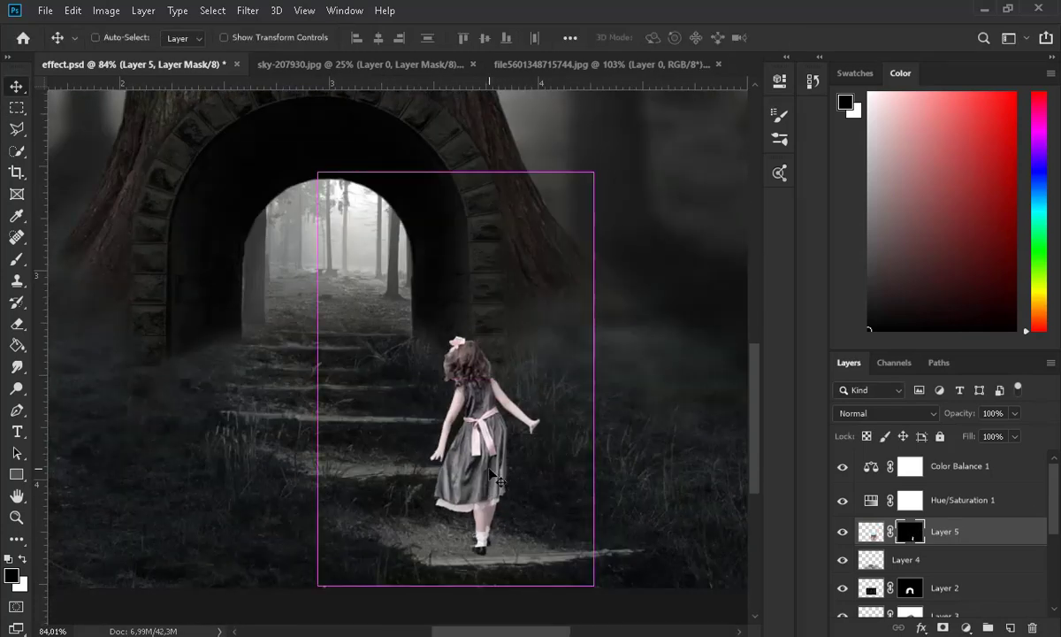
pyautogui.hotkey('ctrl', 't')
pyautogui.moveTo(584, 188); pyautogui.dragTo(590, 179)
pyautogui.moveTo(416, 435); pyautogui.dragTo(373, 501)
pyautogui.moveTo(495, 402); pyautogui.dragTo(478, 478)
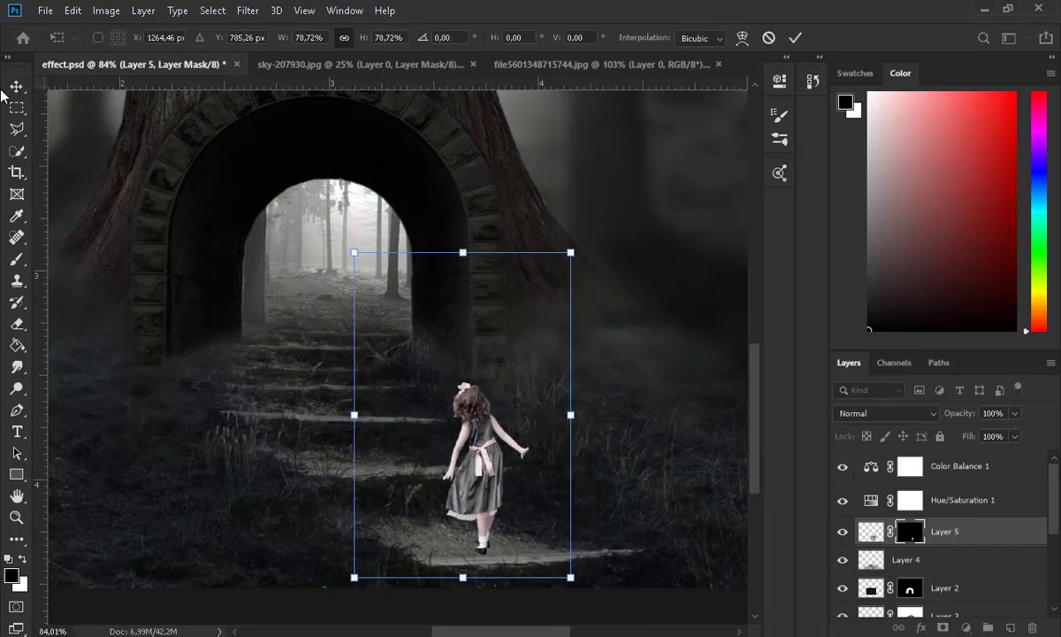
pyautogui.click(15, 87)
pyautogui.click(473, 476)
# Select the girl layer's image instead of its mask, and darken her with a Curves adjustment to suit the forest.
pyautogui.click(106, 11)
pyautogui.moveTo(133, 53)
pyautogui.click(871, 531)
pyautogui.click(106, 10)
pyautogui.click(353, 143)
pyautogui.click(928, 178)
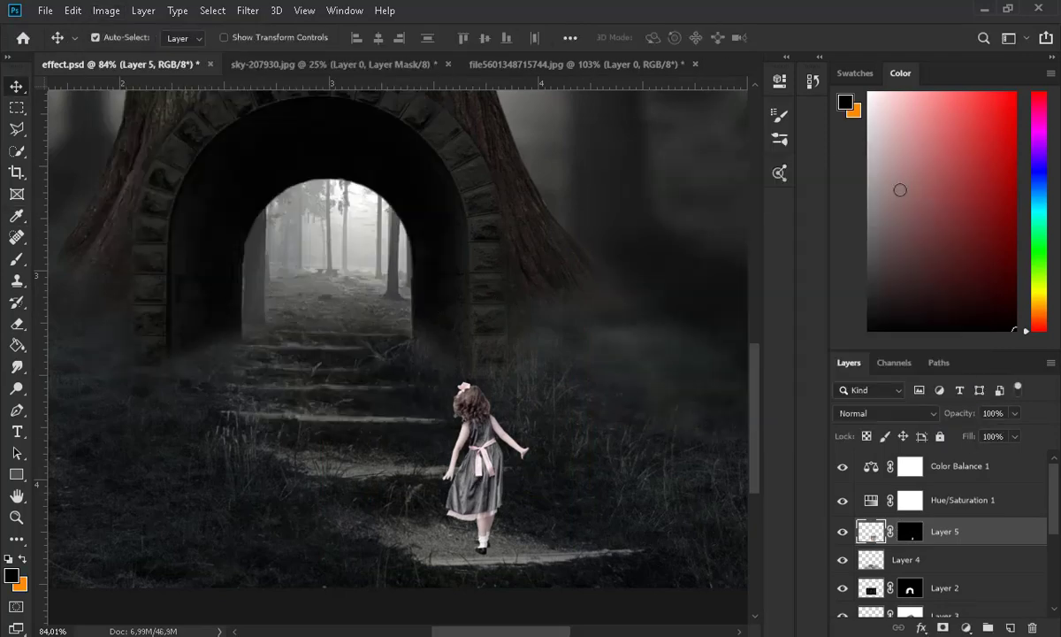
pyautogui.click(106, 11)
pyautogui.click(327, 86)
pyautogui.moveTo(538, 154); pyautogui.dragTo(539, 205)
pyautogui.moveTo(553, 74); pyautogui.dragTo(802, 74)
pyautogui.moveTo(705, 269); pyautogui.dragTo(705, 292)
pyautogui.moveTo(788, 202); pyautogui.dragTo(787, 226)
pyautogui.press('Return')
pyautogui.scroll(-3, 568, 343)
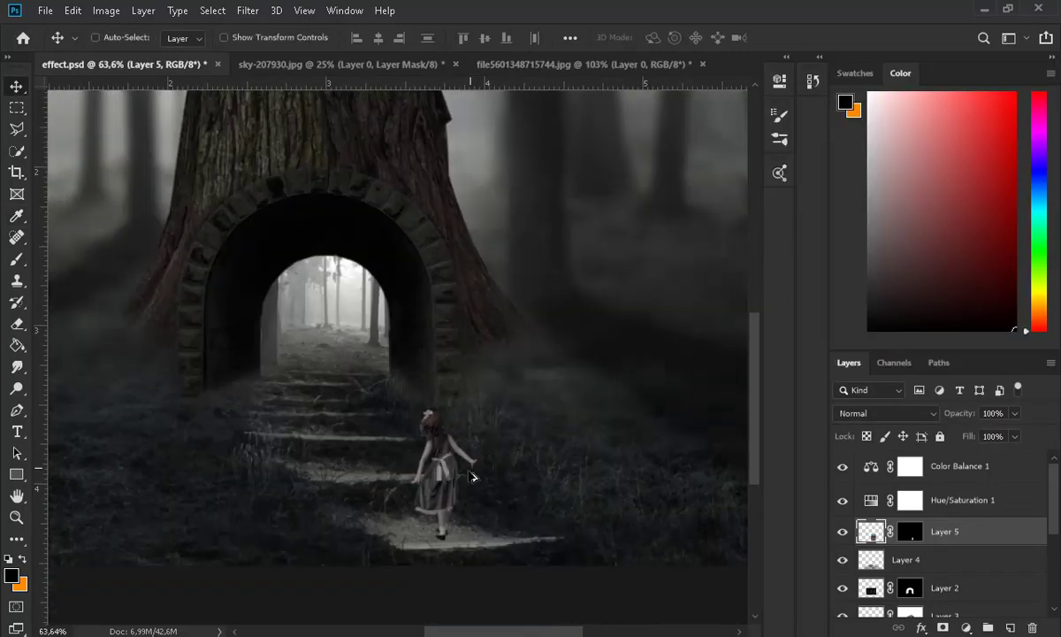
# Nudge the girl slightly to the left on the lowest path step.
pyautogui.scroll(5, 464, 508)
pyautogui.moveTo(455, 495); pyautogui.dragTo(440, 498)
pyautogui.scroll(1, 531, 397)
pyautogui.scroll(-1, 914, 536)
# Add a new layer above the girl and prepare an inverted selection from the tunnel's layer mask.
pyautogui.click(910, 555)
pyautogui.keyDown('ctrl'); pyautogui.click(910, 554); pyautogui.keyUp('ctrl')
pyautogui.scroll(1, 970, 565)
pyautogui.click(970, 533)
pyautogui.click(1010, 627)
pyautogui.click(212, 11)
pyautogui.click(232, 81)
pyautogui.scroll(-3, 276, 205)
# Set the foreground colour to white, apply it to the tunnel area on the new layer, and clear the selection.
pyautogui.click(11, 576)
pyautogui.click(759, 152)
pyautogui.click(921, 142)
pyautogui.moveTo(265, 199)
pyautogui.mouseDown()
pyautogui.moveTo(303, 270)
pyautogui.moveTo(203, 305)
pyautogui.mouseUp()
pyautogui.click(17, 129)
pyautogui.hotkey('ctrl', 'd')
pyautogui.click(17, 85)
# Soften the white tunnel glow with a Gaussian Blur of 133 px radius.
pyautogui.scroll(2, 265, 247)
pyautogui.click(248, 10)
pyautogui.click(495, 259)
pyautogui.moveTo(730, 511); pyautogui.dragTo(770, 511)
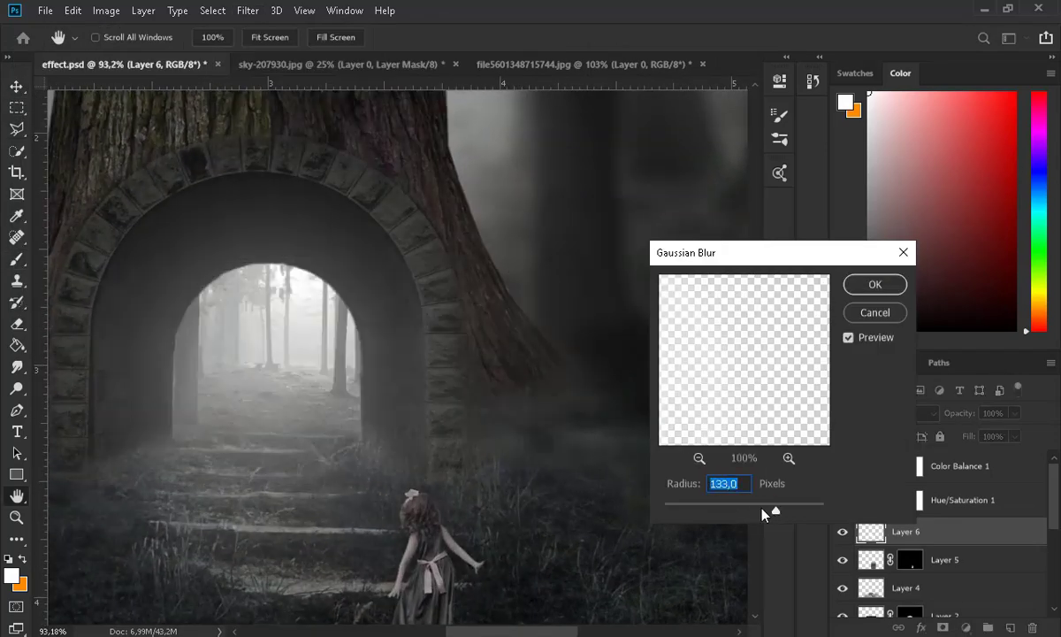
pyautogui.press('Return')
# Lower the opacity of the tunnel glow layer, Layer 6, to 74%.
pyautogui.press('v')
pyautogui.scroll(-4, 402, 367)
pyautogui.doubleClick(874, 531)
pyautogui.click(926, 295)
pyautogui.click(1014, 413)
pyautogui.moveTo(1018, 432); pyautogui.dragTo(996, 434)
pyautogui.scroll(6, 420, 433)
pyautogui.scroll(-5, 475, 538)
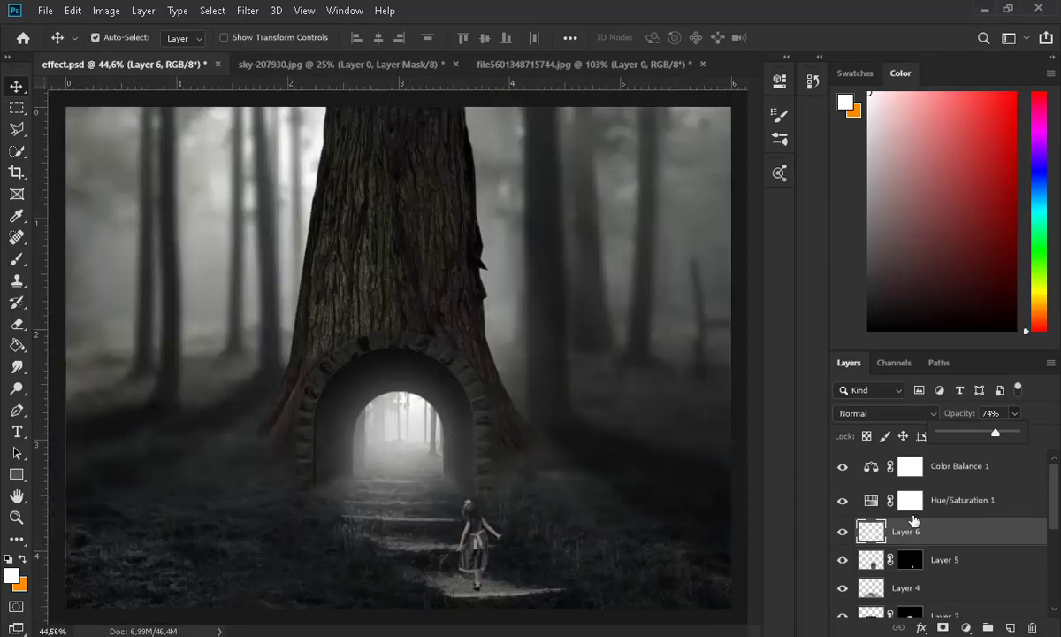
# Reduce the saturation and lightness of the stone tunnel on Layer 2 with a Hue/Saturation adjustment.
pyautogui.scroll(-3, 878, 504)
pyautogui.click(842, 480)
pyautogui.click(843, 481)
pyautogui.click(871, 480)
pyautogui.scroll(3, 402, 398)
pyautogui.hotkey('ctrl', 'u')
pyautogui.moveTo(752, 303); pyautogui.dragTo(726, 303)
pyautogui.moveTo(752, 345)
pyautogui.mouseDown()
pyautogui.moveTo(730, 347)
pyautogui.moveTo(739, 345)
pyautogui.mouseUp()
pyautogui.click(686, 210)
pyautogui.click(695, 298)
pyautogui.moveTo(752, 303); pyautogui.dragTo(686, 303)
pyautogui.click(699, 210)
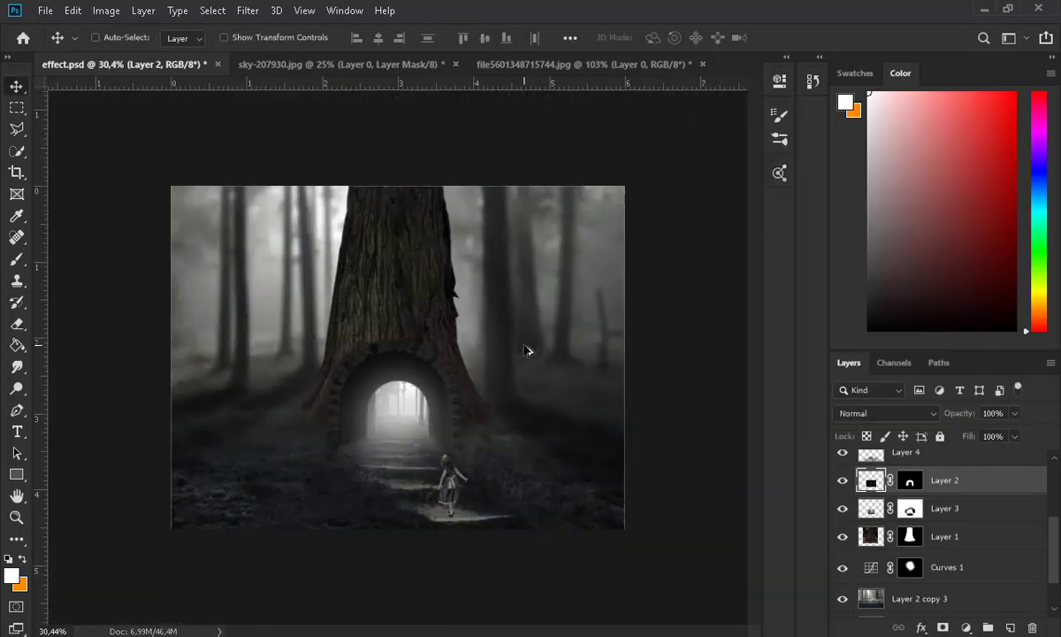
# Add a Color Balance adjustment layer at the top of the stack with midtones at -14, +1 and +50 for a blue night tone.
pyautogui.scroll(3, 402, 395)
pyautogui.scroll(-3, 324, 133)
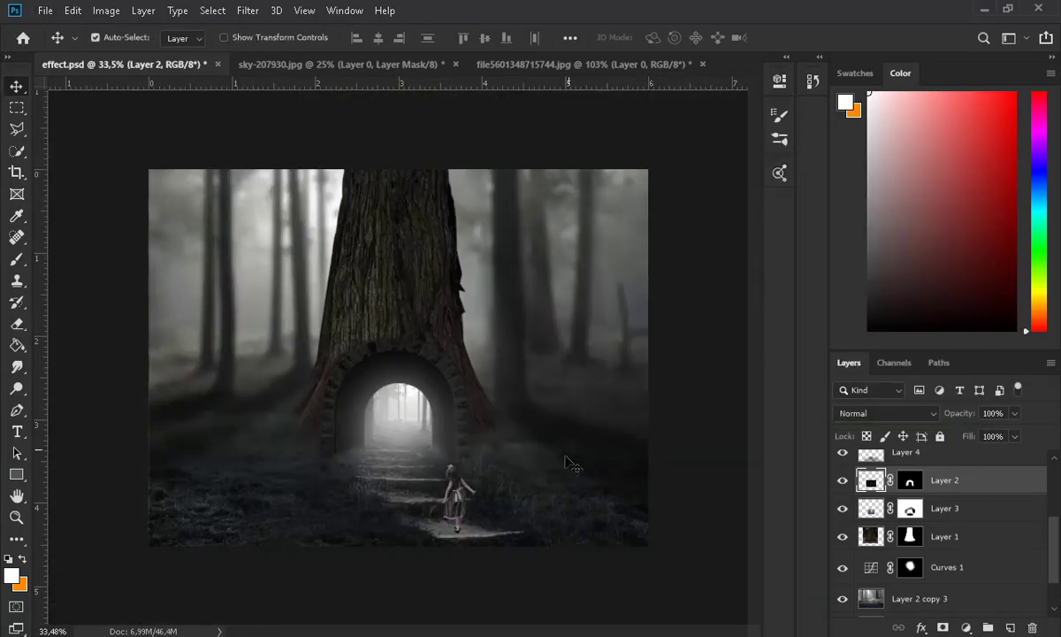
pyautogui.scroll(4, 565, 469)
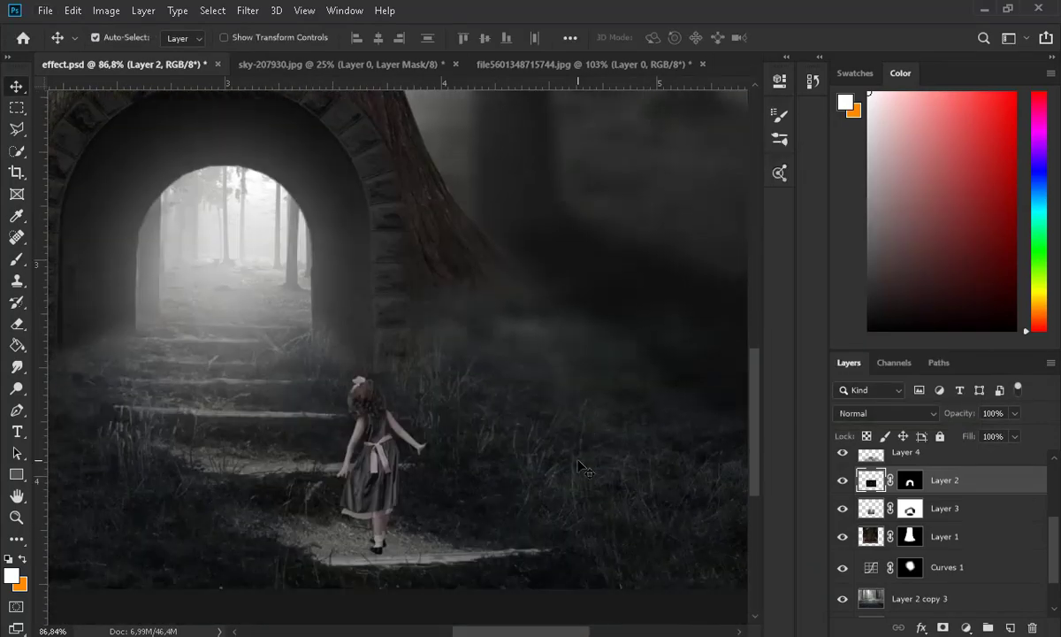
pyautogui.scroll(4, 1035, 492)
pyautogui.click(1001, 468)
pyautogui.click(966, 627)
pyautogui.click(985, 486)
pyautogui.moveTo(616, 167); pyautogui.dragTo(632, 168)
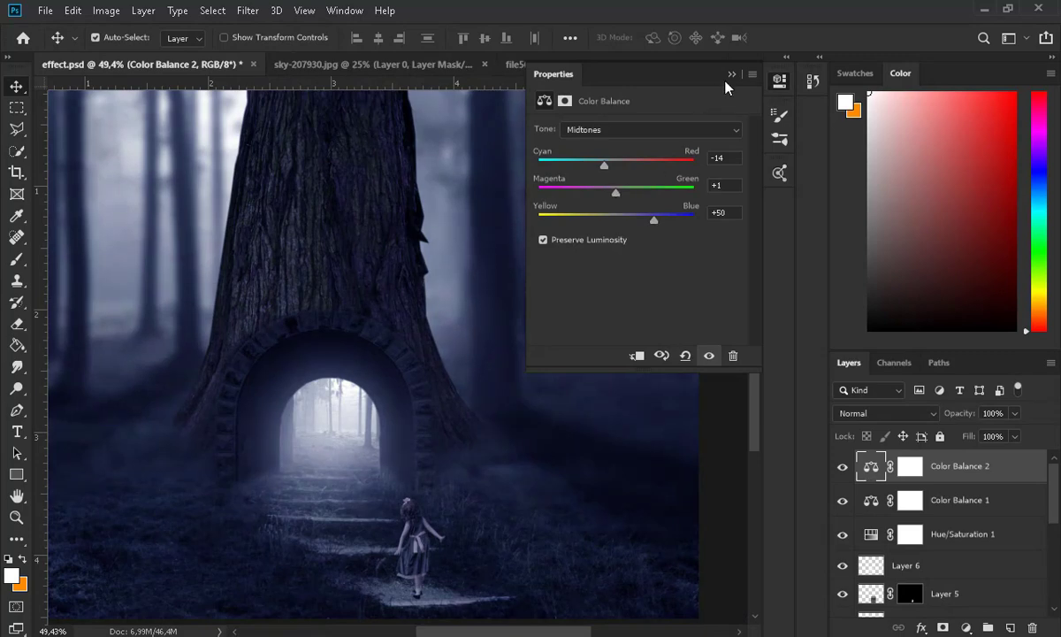
pyautogui.click(731, 75)
# Add a new layer beneath the girl and paint a soft black shadow under her feet.
pyautogui.scroll(6, 487, 470)
pyautogui.scroll(-5, 495, 467)
pyautogui.scroll(10, 497, 468)
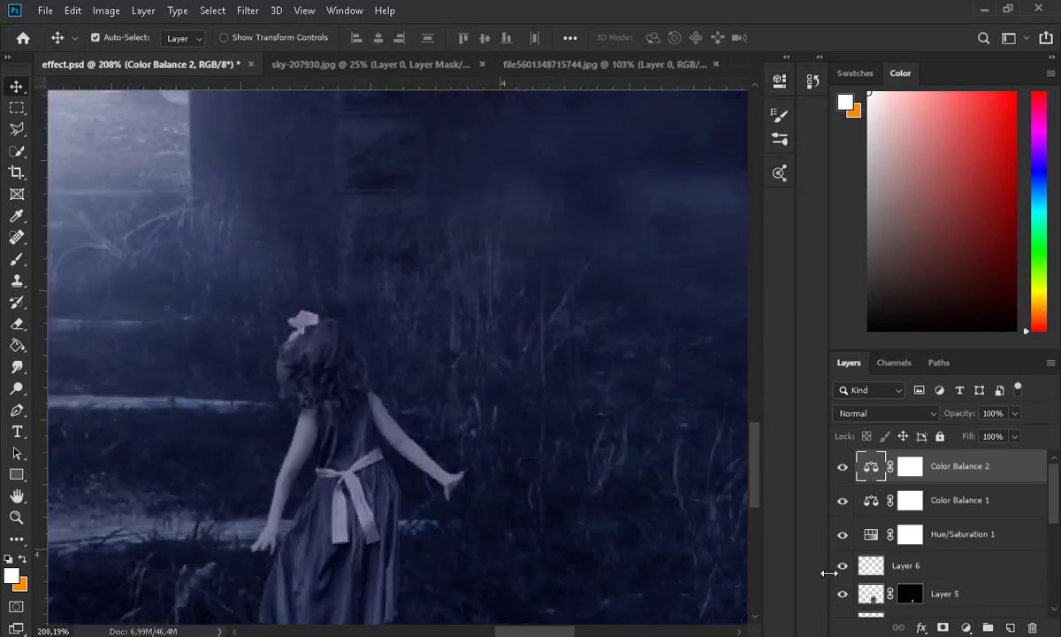
pyautogui.scroll(-2, 911, 557)
pyautogui.click(905, 558)
pyautogui.click(1010, 627)
pyautogui.click(1014, 330)
pyautogui.scroll(-3, 398, 397)
pyautogui.click(19, 260)
pyautogui.click(121, 38)
pyautogui.click(344, 528)
pyautogui.moveTo(344, 528)
pyautogui.mouseDown()
pyautogui.moveTo(379, 545)
pyautogui.moveTo(420, 535)
pyautogui.mouseUp()
# Blur the girl's shadow with a Gaussian Blur of 8.6 px radius.
pyautogui.click(248, 10)
pyautogui.moveTo(395, 199)
pyautogui.click(486, 284)
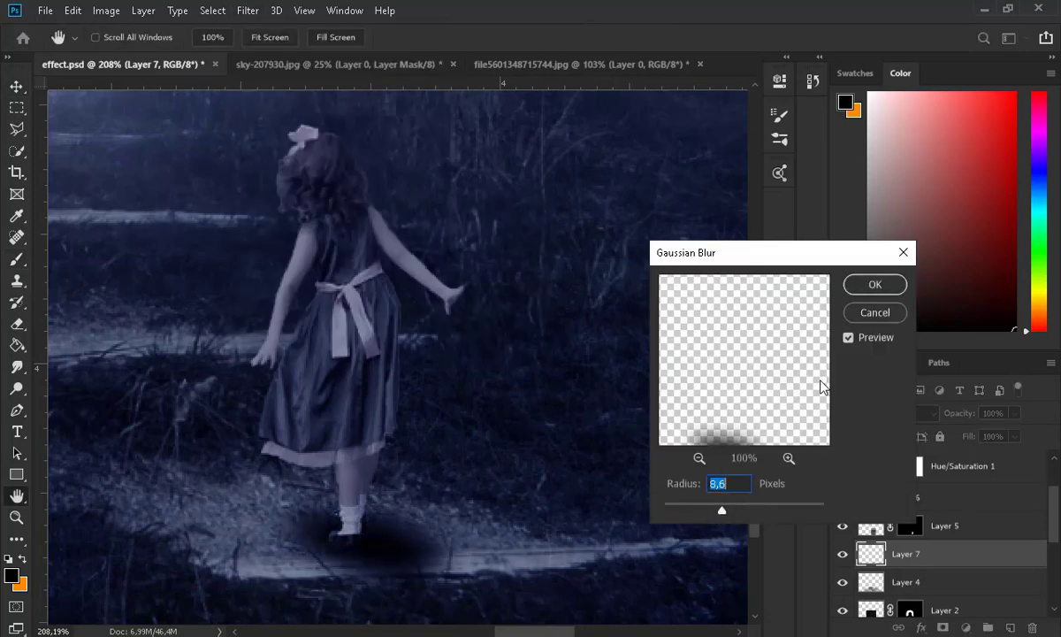
pyautogui.press('Return')
pyautogui.press('v')
# Warp the shadow beneath the girl's feet with a free transform.
pyautogui.scroll(-10, 511, 403)
pyautogui.hotkey('ctrl', 't')
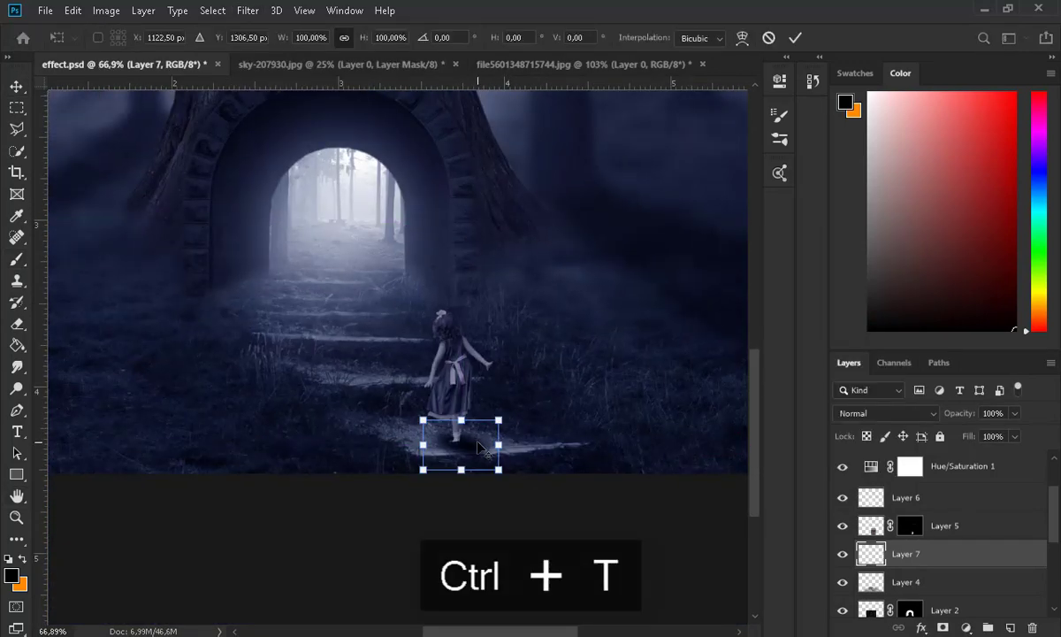
pyautogui.rightClick(477, 448)
pyautogui.click(506, 315)
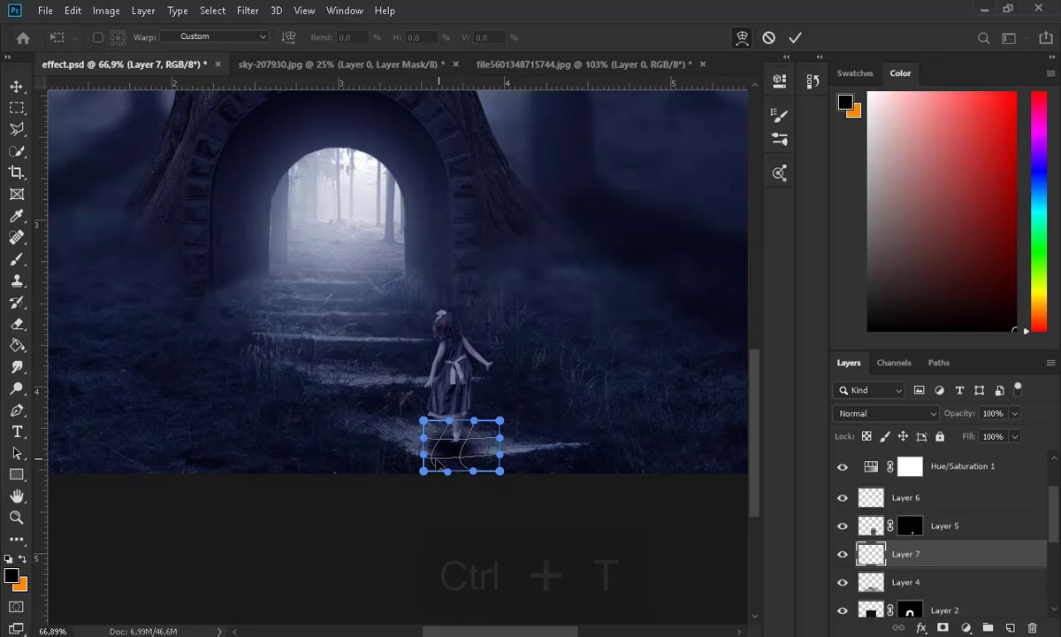
pyautogui.press('Return')
# Distort the shadow by its corners so it slants along the ground beneath the girl's shoes.
pyautogui.hotkey('ctrl', 't')
pyautogui.rightClick(459, 219)
pyautogui.click(496, 314)
pyautogui.scroll(4, 433, 466)
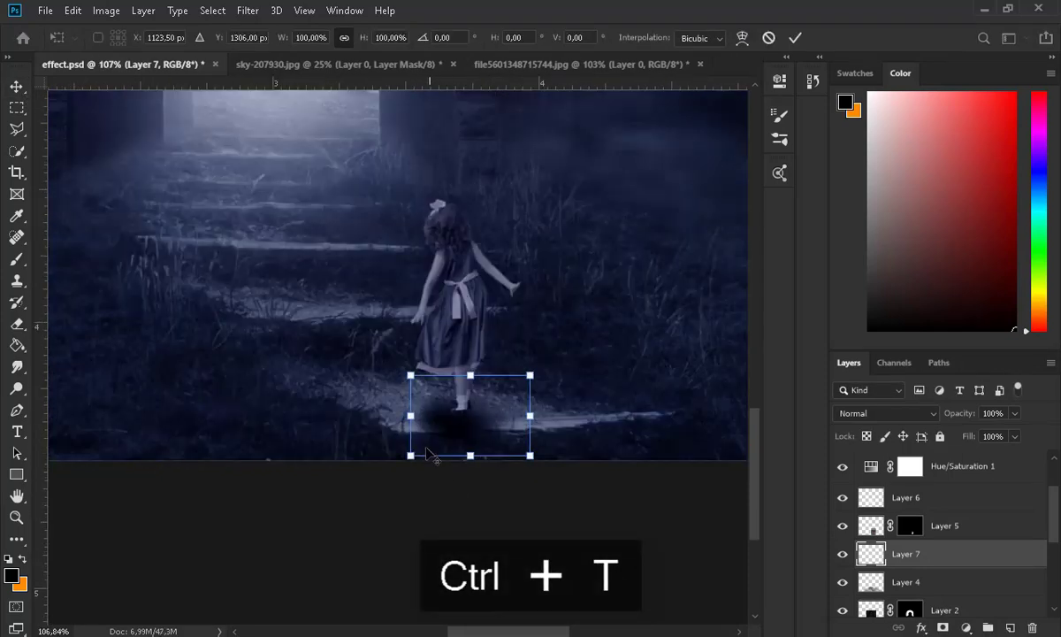
pyautogui.moveTo(408, 462); pyautogui.dragTo(380, 466)
pyautogui.moveTo(376, 377); pyautogui.dragTo(411, 382)
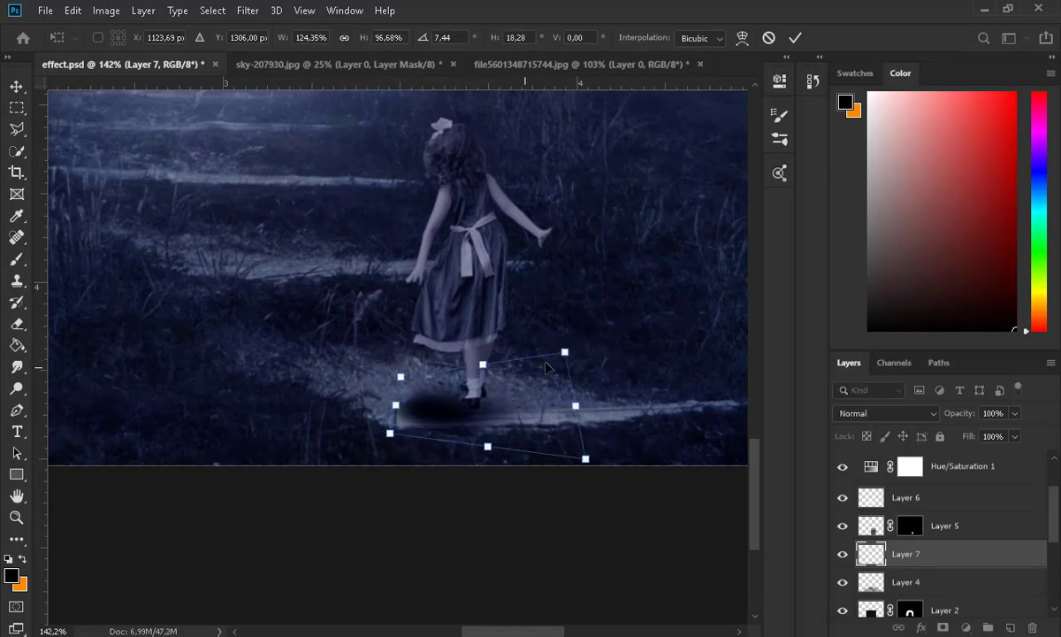
pyautogui.moveTo(550, 360); pyautogui.dragTo(526, 361)
pyautogui.moveTo(389, 442); pyautogui.dragTo(357, 456)
pyautogui.moveTo(598, 466); pyautogui.dragTo(543, 446)
pyautogui.scroll(5, 438, 420)
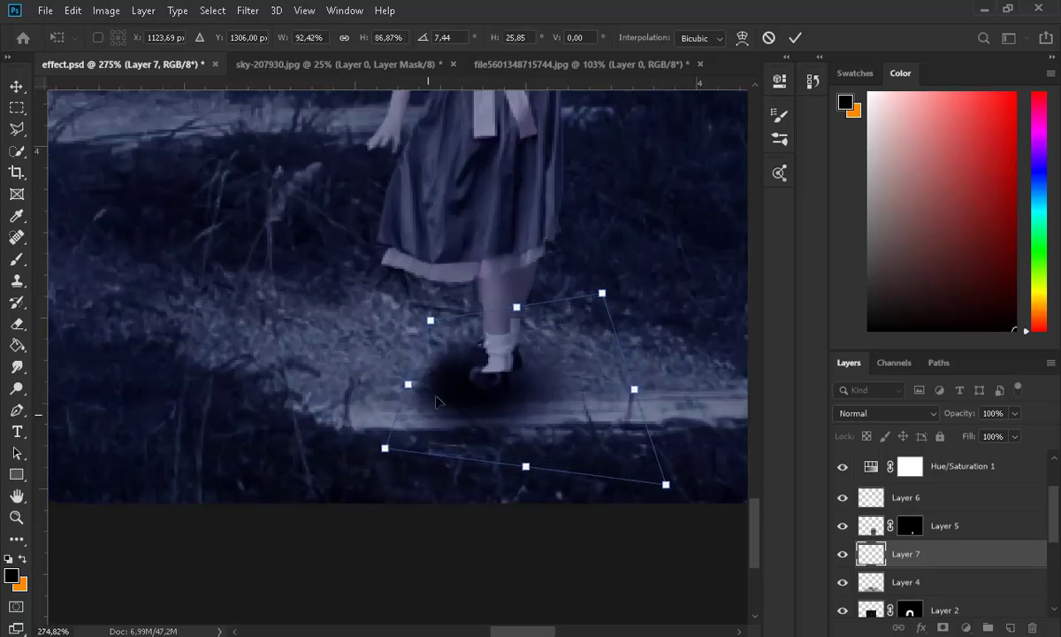
pyautogui.click(18, 87)
# Distort the shadow again, pulling its lower-left corner far outward to stretch it away from her feet.
pyautogui.hotkey('ctrl', 't')
pyautogui.rightClick(524, 369)
pyautogui.click(562, 459)
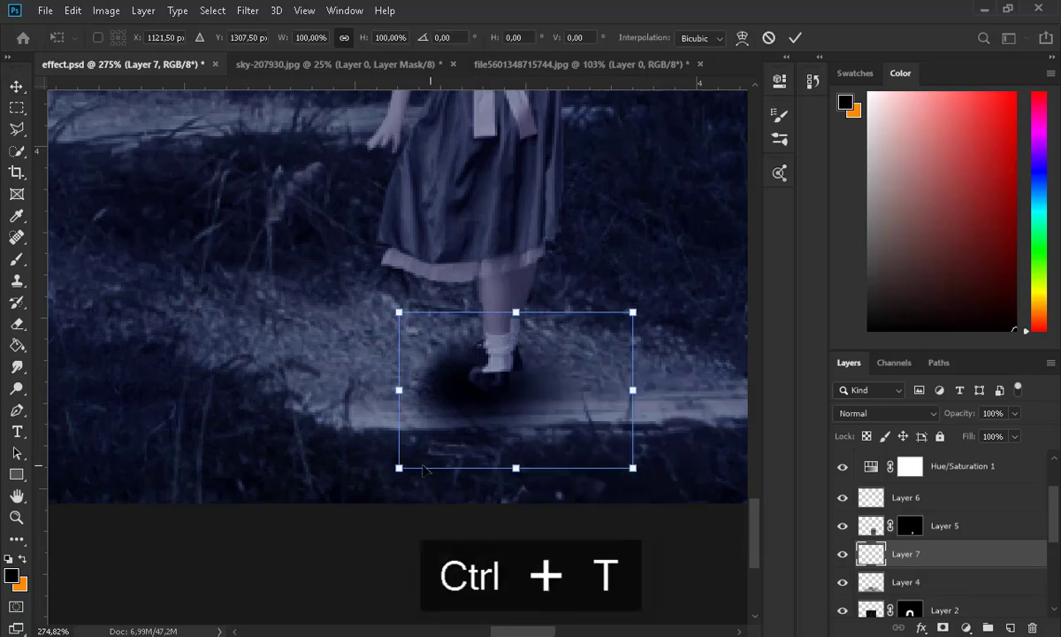
pyautogui.moveTo(405, 464); pyautogui.dragTo(286, 586)
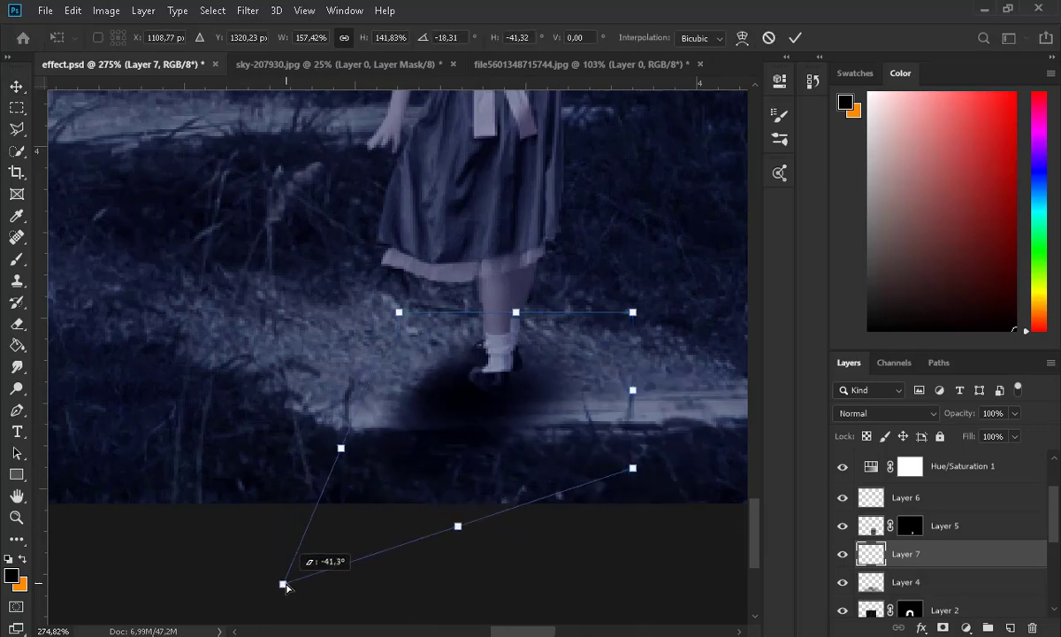
pyautogui.moveTo(341, 450); pyautogui.dragTo(322, 447)
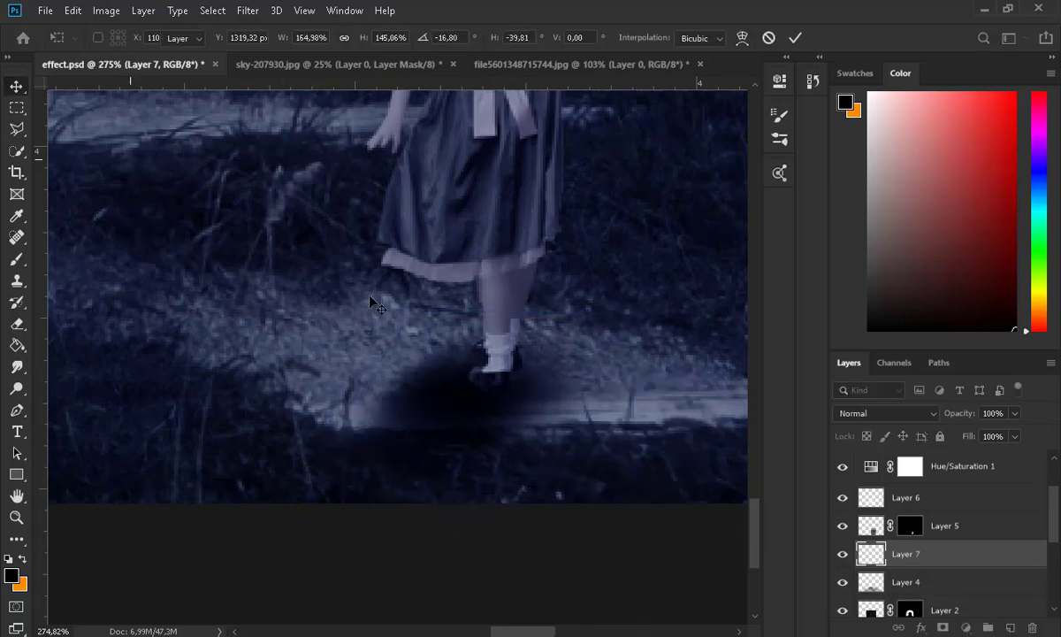
# Apply a second Gaussian Blur of 2.7 px radius to the stretched shadow.
pyautogui.scroll(-8, 516, 389)
pyautogui.scroll(7, 507, 410)
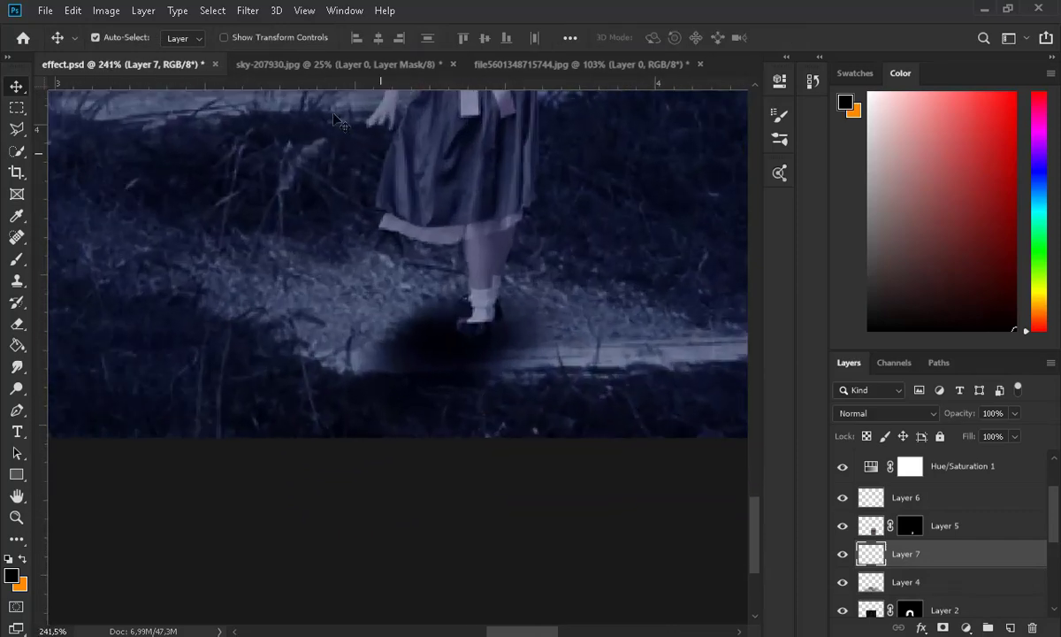
pyautogui.click(248, 10)
pyautogui.moveTo(272, 209)
pyautogui.click(514, 261)
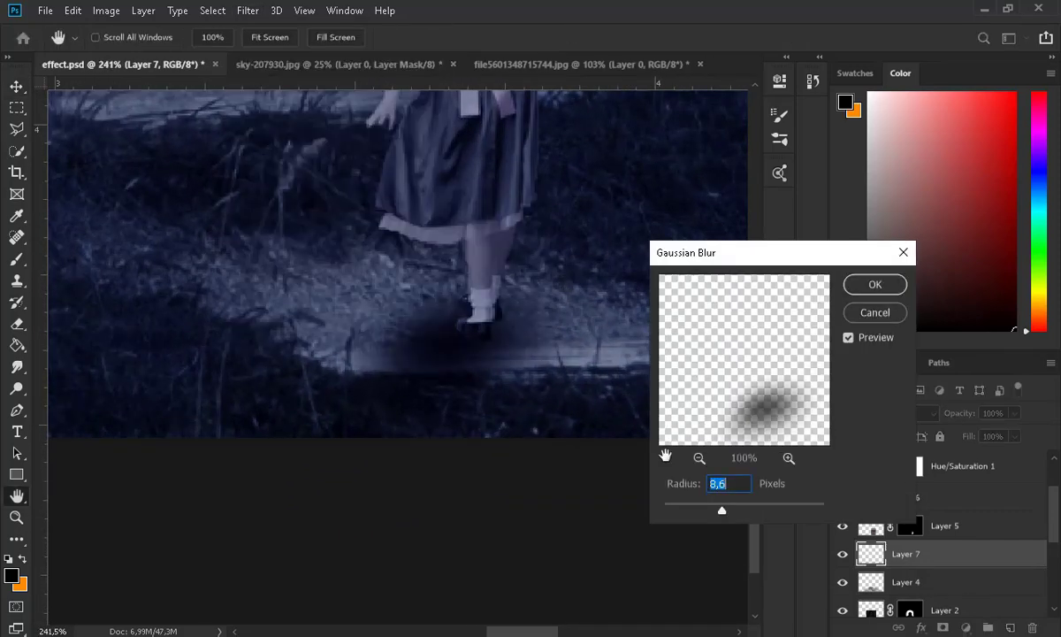
pyautogui.moveTo(708, 519); pyautogui.dragTo(685, 510)
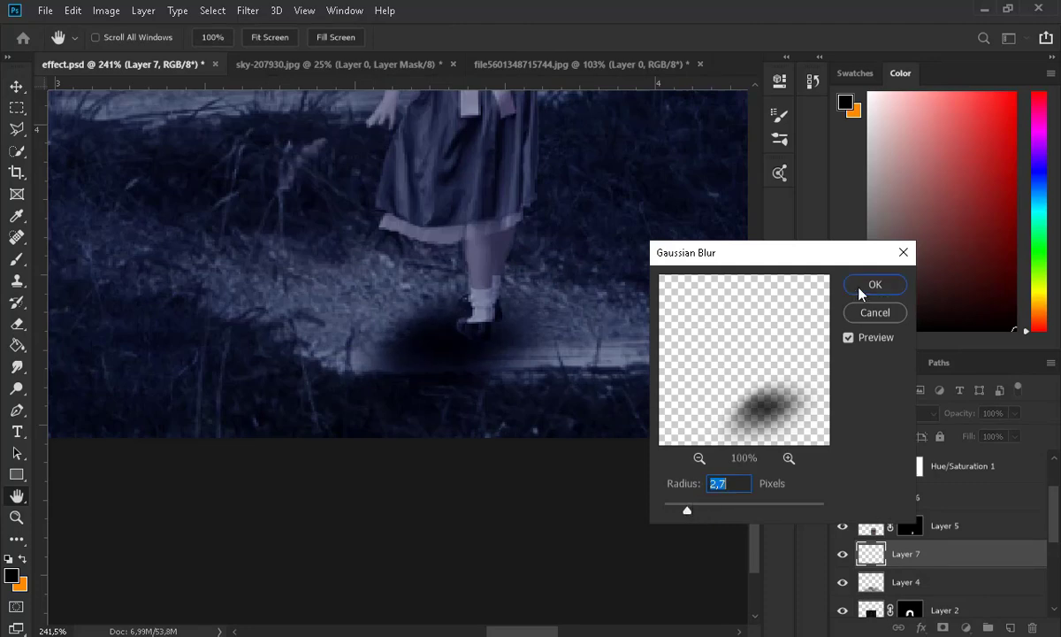
pyautogui.press('Return')
# Shift the shadow slightly toward the girl's shoes and set its layer opacity to 79%.
pyautogui.moveTo(394, 342); pyautogui.dragTo(429, 355)
pyautogui.scroll(-10, 540, 281)
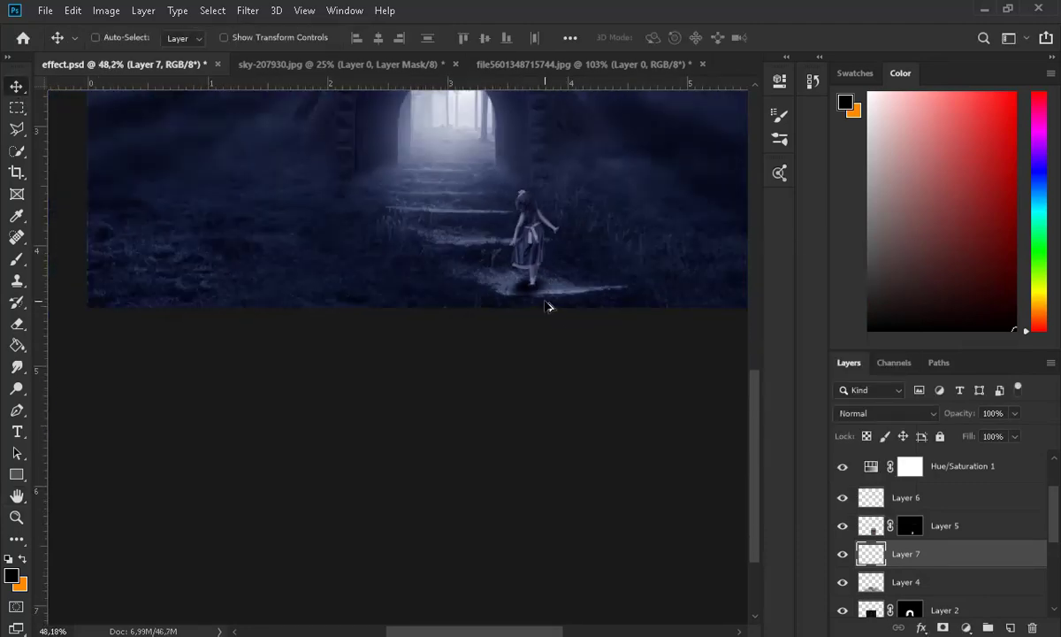
pyautogui.scroll(5, 523, 575)
pyautogui.scroll(-5, 524, 576)
pyautogui.click(1014, 413)
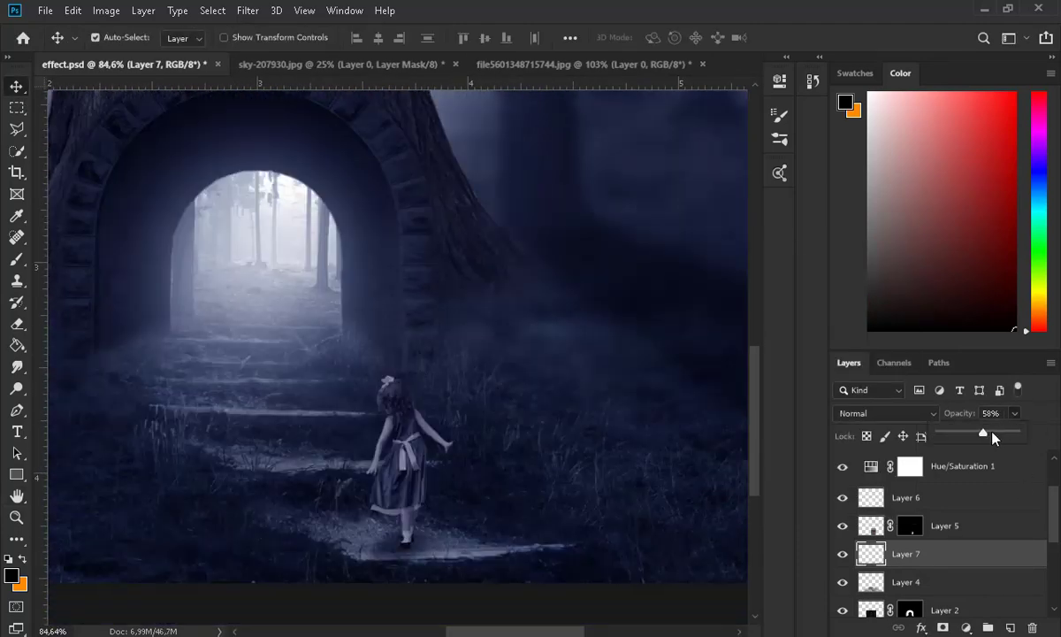
pyautogui.moveTo(1004, 434); pyautogui.dragTo(997, 436)
# Reshape the shadow with Distort so it extends farther to the left of the girl's shoes.
pyautogui.scroll(6, 395, 591)
pyautogui.hotkey('ctrl', 't')
pyautogui.rightClick(405, 522)
pyautogui.click(437, 382)
pyautogui.moveTo(317, 440); pyautogui.dragTo(327, 437)
pyautogui.moveTo(309, 573); pyautogui.dragTo(244, 583)
pyautogui.moveTo(344, 523); pyautogui.dragTo(361, 526)
pyautogui.press('Return')
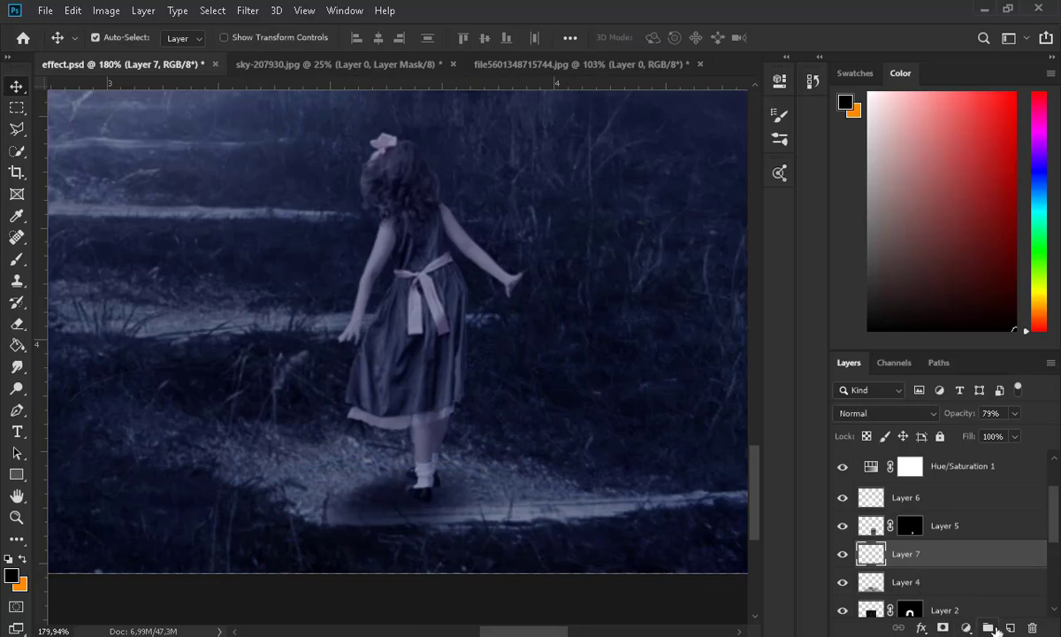
# Paint a contact shadow around her shoes on a new layer with a 31% opacity black brush, and blur it by 9.2 px.
pyautogui.click(18, 260)
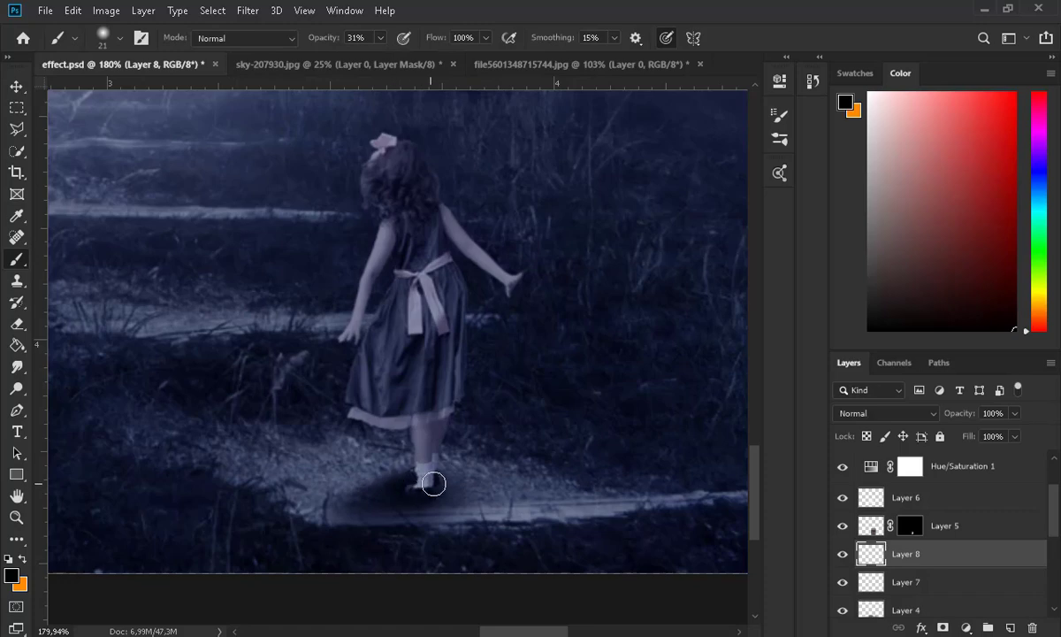
pyautogui.scroll(-3, 464, 465)
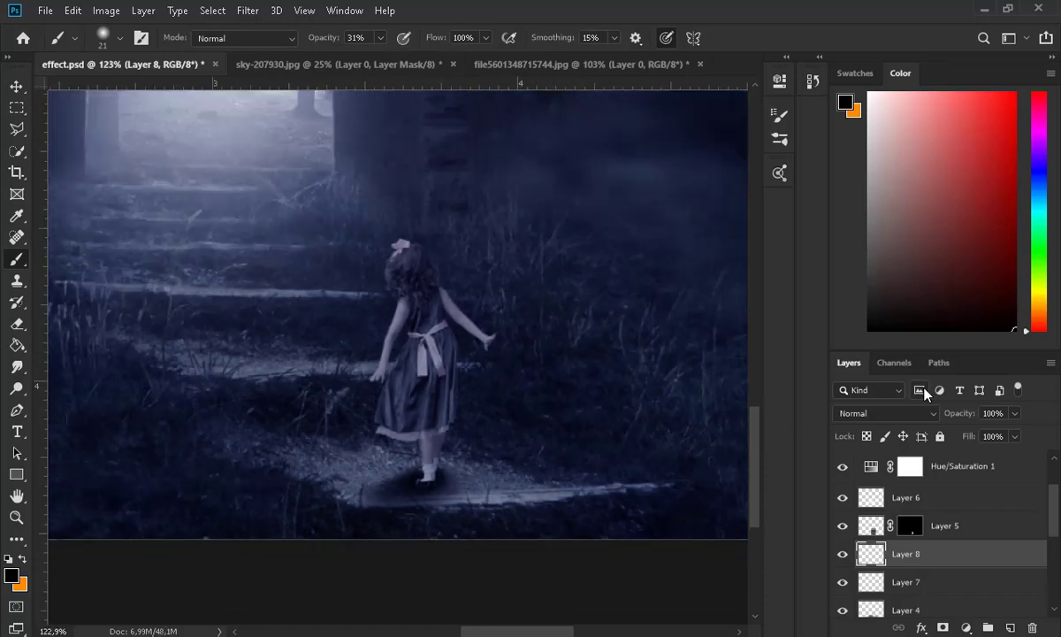
pyautogui.click(248, 10)
pyautogui.moveTo(291, 199)
pyautogui.click(468, 248)
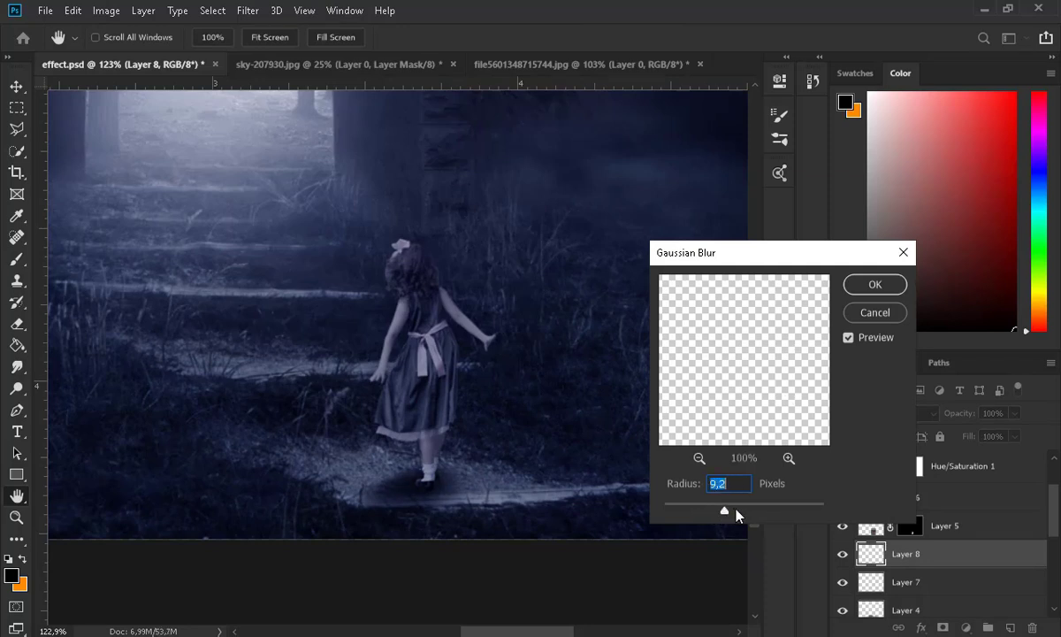
pyautogui.click(858, 284)
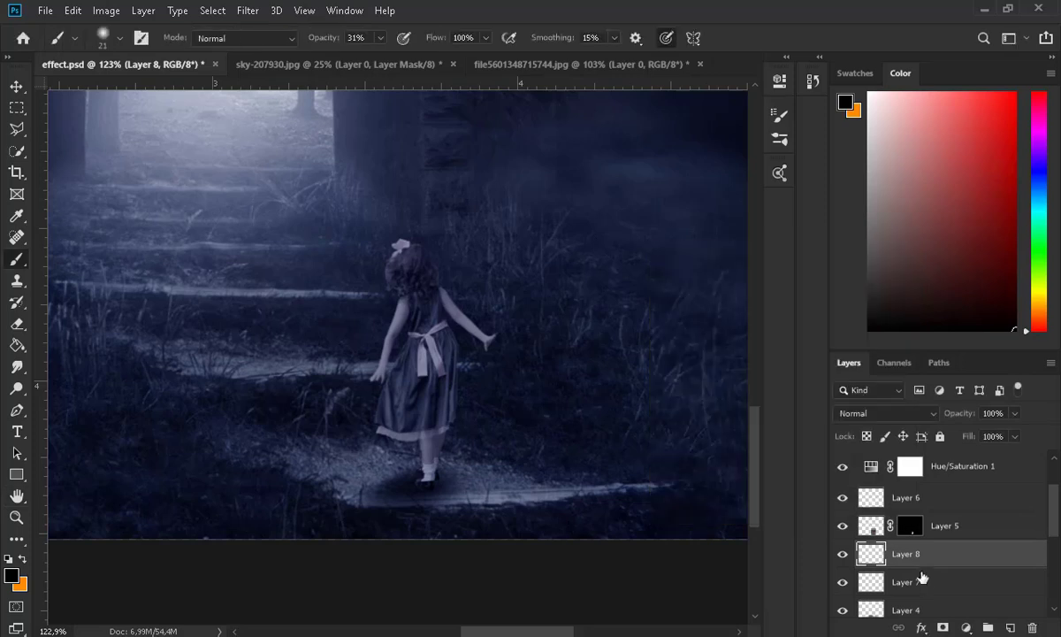
# Merge the two shadow layers and smudge the combined shadow, leaving its layer opacity at 100%.
pyautogui.hotkey('ctrl', 'e')
pyautogui.press('r')
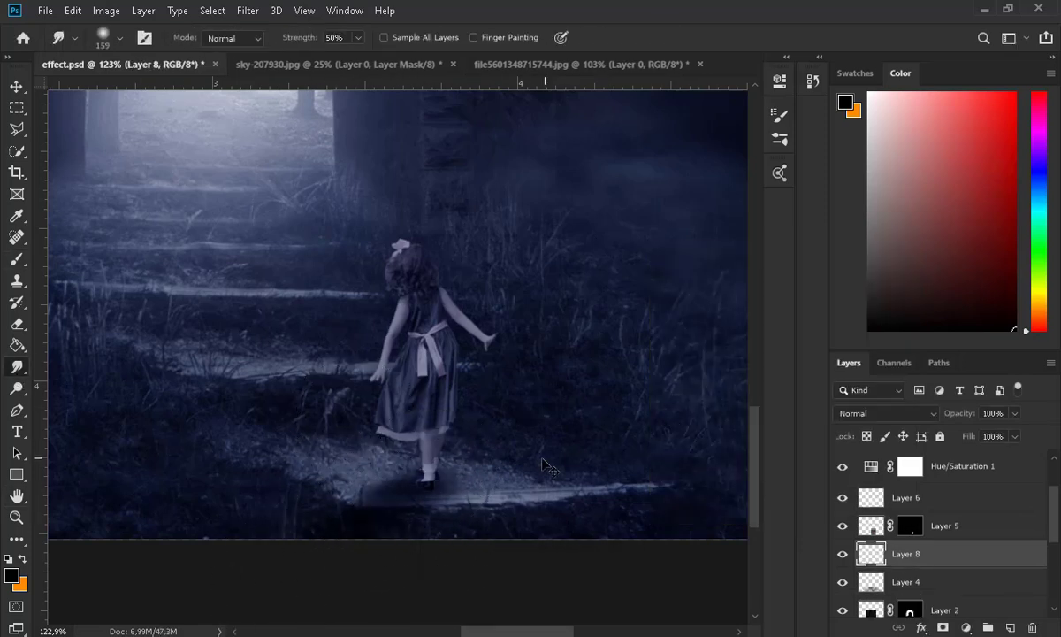
pyautogui.scroll(-5, 545, 458)
pyautogui.press('v')
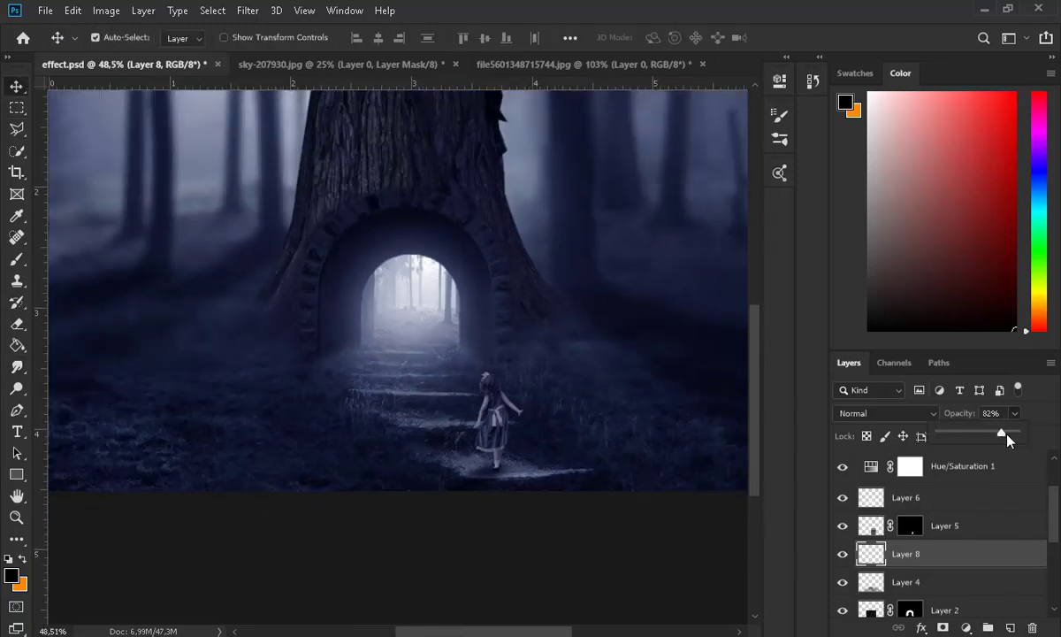
pyautogui.moveTo(1004, 433); pyautogui.dragTo(1020, 433)
# Soften the edges of the merged shadow with the Eraser at 14% opacity.
pyautogui.scroll(4, 516, 522)
pyautogui.press('e')
pyautogui.click(313, 38)
pyautogui.click(301, 59)
pyautogui.scroll(8, 440, 464)
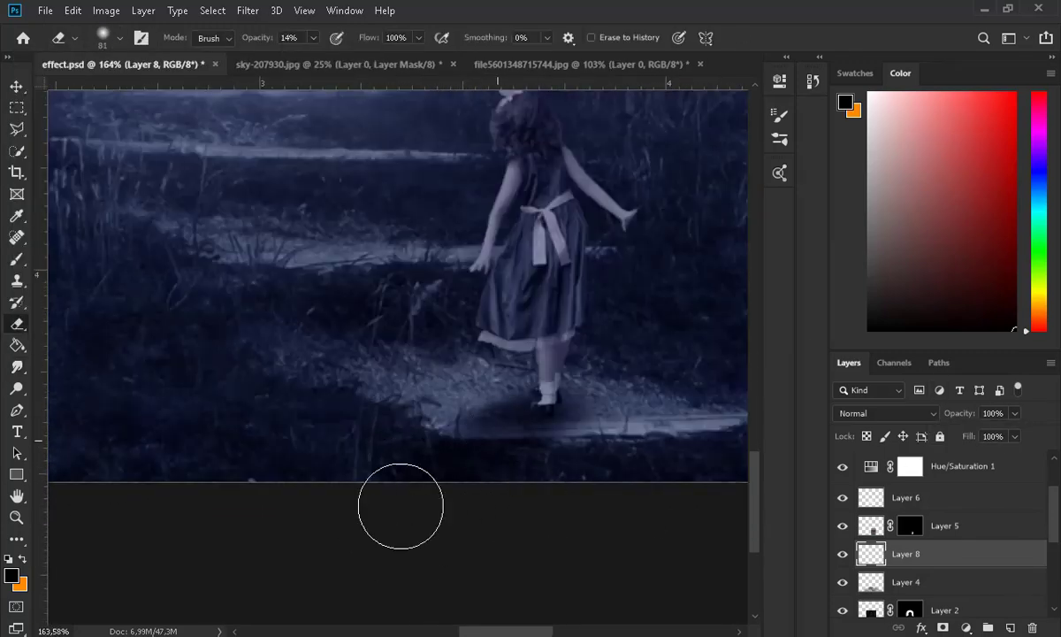
pyautogui.press('v')
pyautogui.scroll(-2, 449, 314)
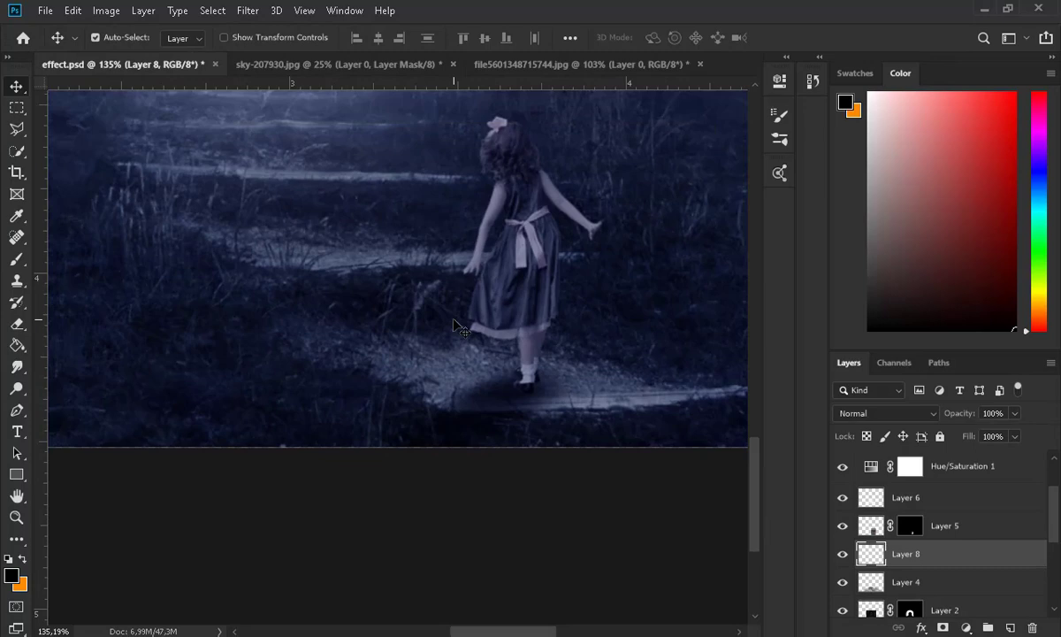
# Add a Brightness/Contrast adjustment layer at the top of the stack to strengthen the scene's contrast.
pyautogui.scroll(-7, 592, 349)
pyautogui.scroll(2, 590, 350)
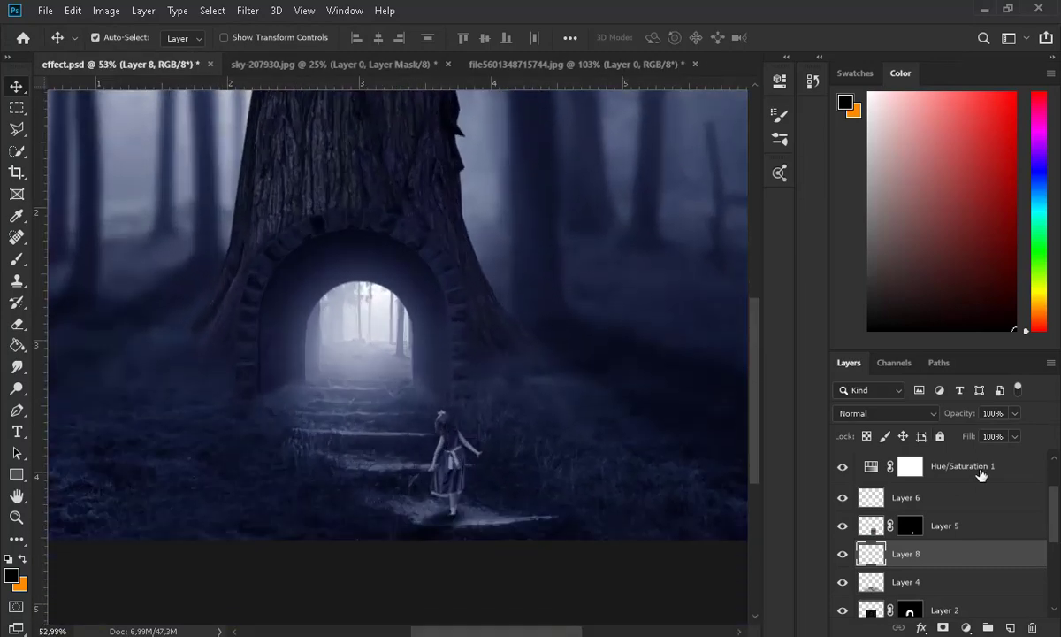
pyautogui.scroll(3, 983, 476)
pyautogui.click(980, 469)
pyautogui.click(967, 627)
pyautogui.click(983, 383)
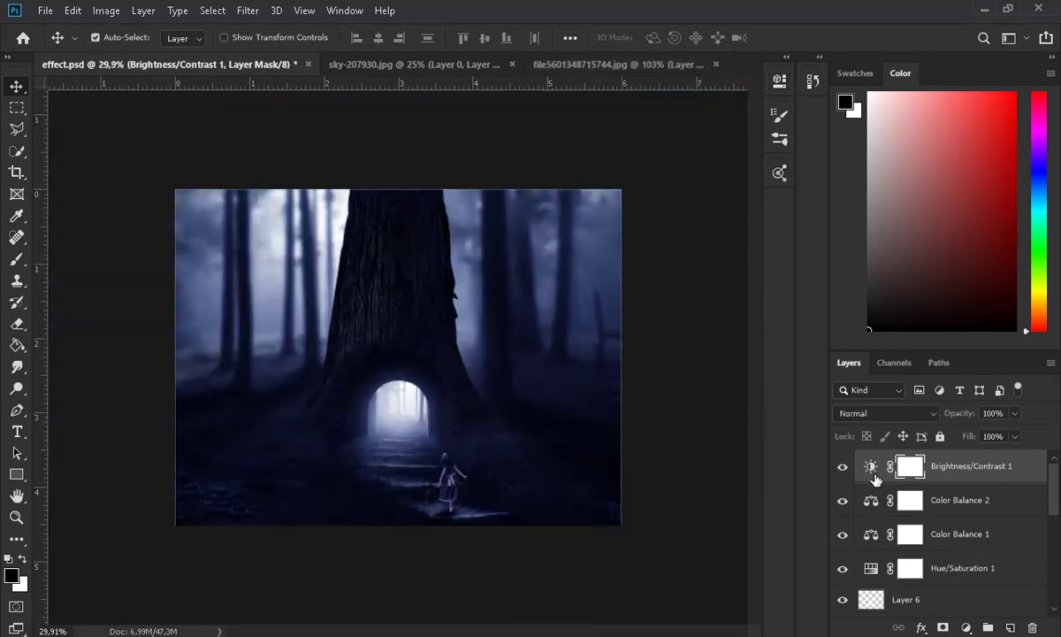
pyautogui.click(870, 465)
# Paint black at 31% opacity on the Brightness/Contrast mask to recover detail around the tunnel, trunk and steps.
pyautogui.press('b')
pyautogui.click(923, 466)
pyautogui.scroll(5, 376, 363)
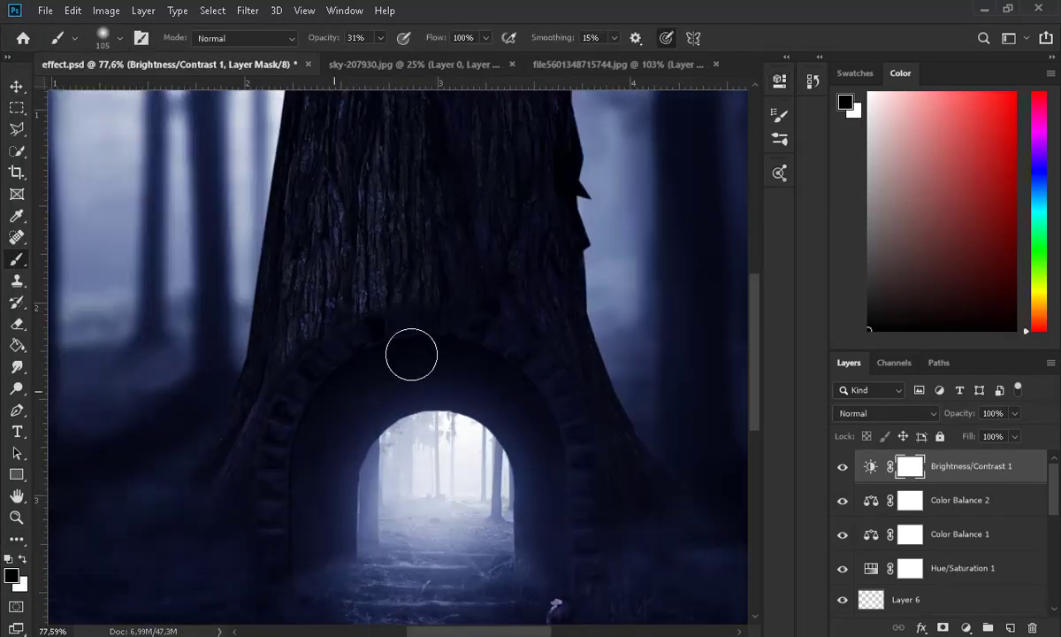
pyautogui.moveTo(306, 412); pyautogui.dragTo(342, 252)
pyautogui.scroll(-4, 403, 319)
pyautogui.scroll(2, 442, 580)
pyautogui.moveTo(441, 590); pyautogui.dragTo(476, 566)
pyautogui.scroll(-5, 443, 481)
pyautogui.scroll(7, 451, 500)
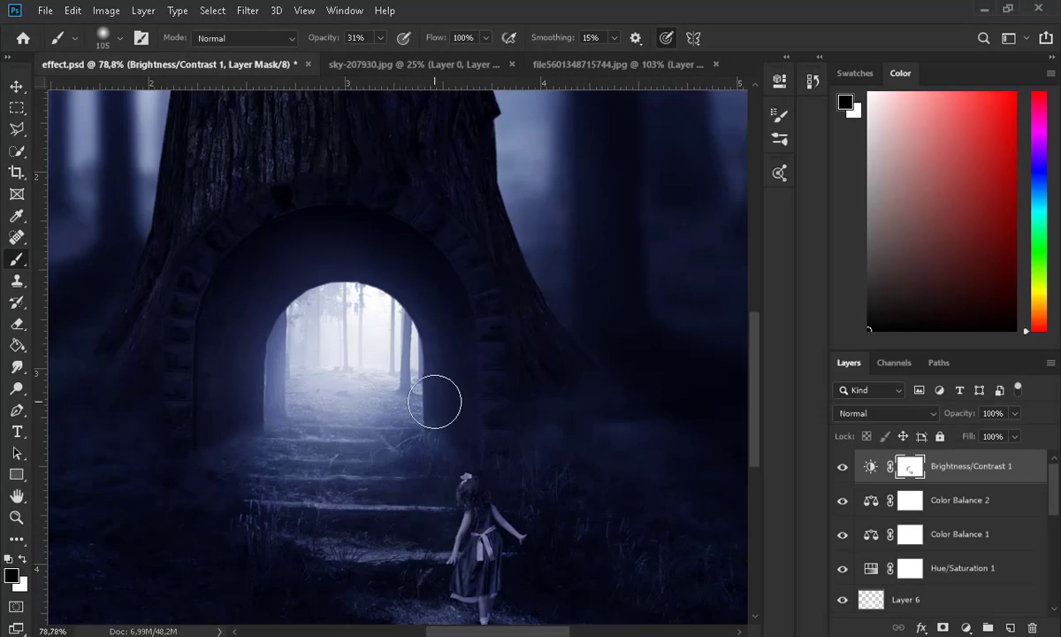
pyautogui.scroll(-4, 433, 477)
pyautogui.scroll(3, 518, 527)
pyautogui.scroll(6, 212, 365)
pyautogui.scroll(-4, 881, 570)
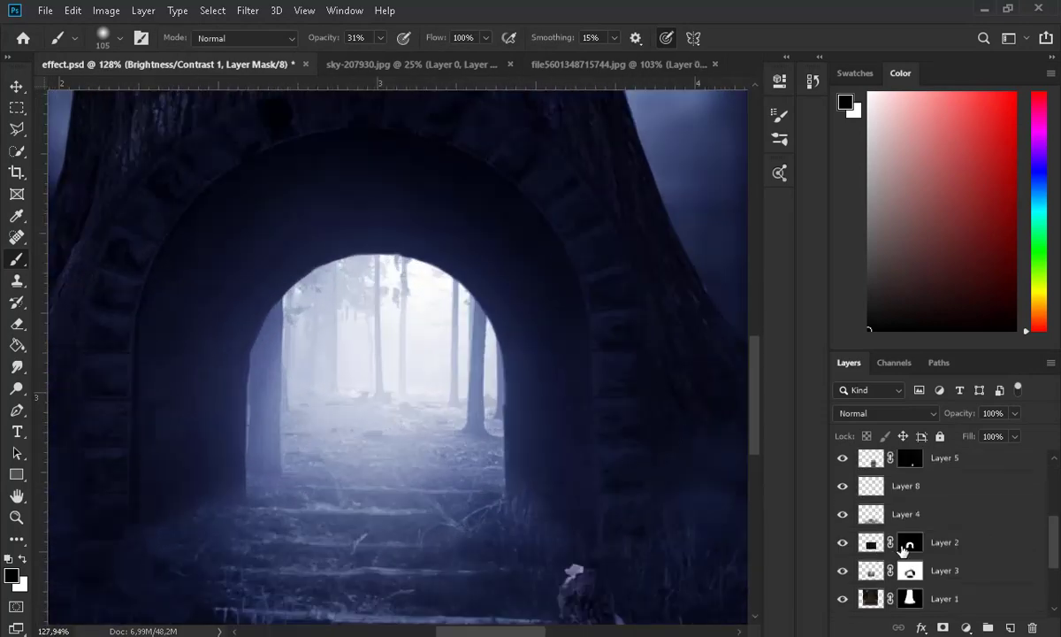
# Refine the edge of the tunnel opening on the Layer 2 mask with a white 4 px brush at 100% opacity.
pyautogui.click(871, 542)
pyautogui.scroll(5, 207, 346)
pyautogui.click(910, 542)
pyautogui.click(23, 559)
pyautogui.click(120, 38)
pyautogui.moveTo(133, 94); pyautogui.dragTo(94, 94)
pyautogui.click(380, 38)
pyautogui.moveTo(380, 56); pyautogui.dragTo(432, 56)
pyautogui.scroll(1, 396, 281)
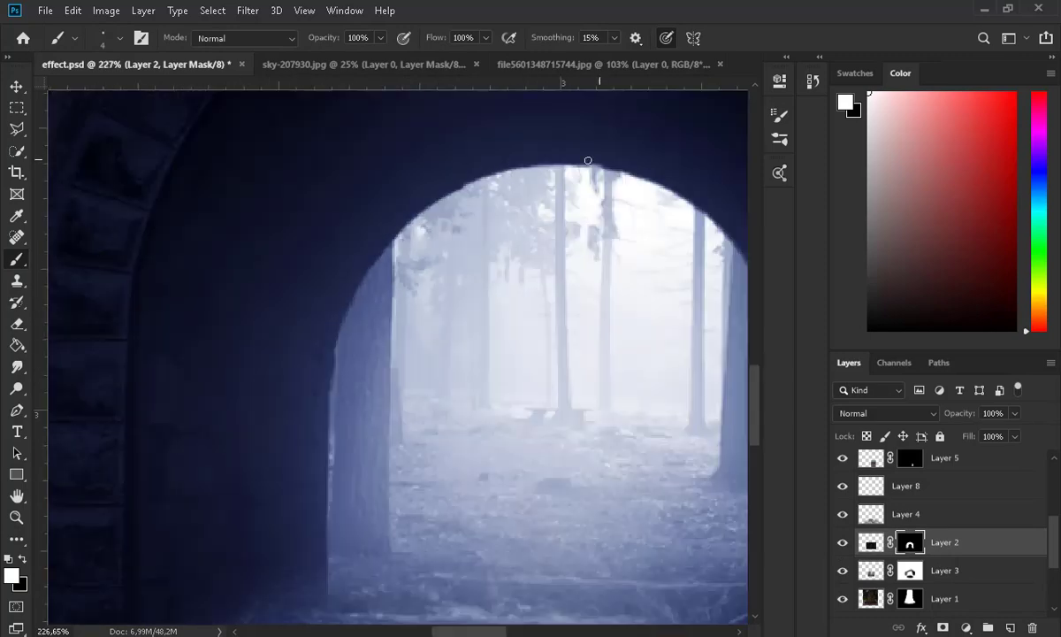
pyautogui.scroll(-6, 606, 159)
pyautogui.scroll(1, 398, 349)
# Open the images starry5 and starry6 from the starry-textures folder.
pyautogui.hotkey('ctrl', 'o')
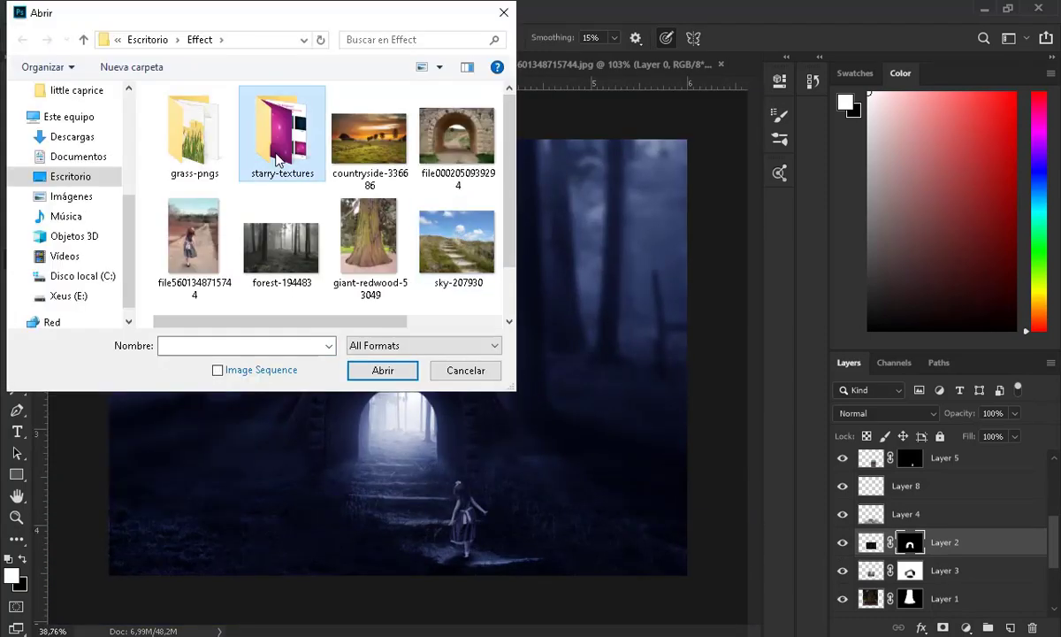
pyautogui.doubleClick(279, 159)
pyautogui.click(308, 220)
pyautogui.keyDown('ctrl'); pyautogui.click(189, 235); pyautogui.keyUp('ctrl')
pyautogui.click(395, 372)
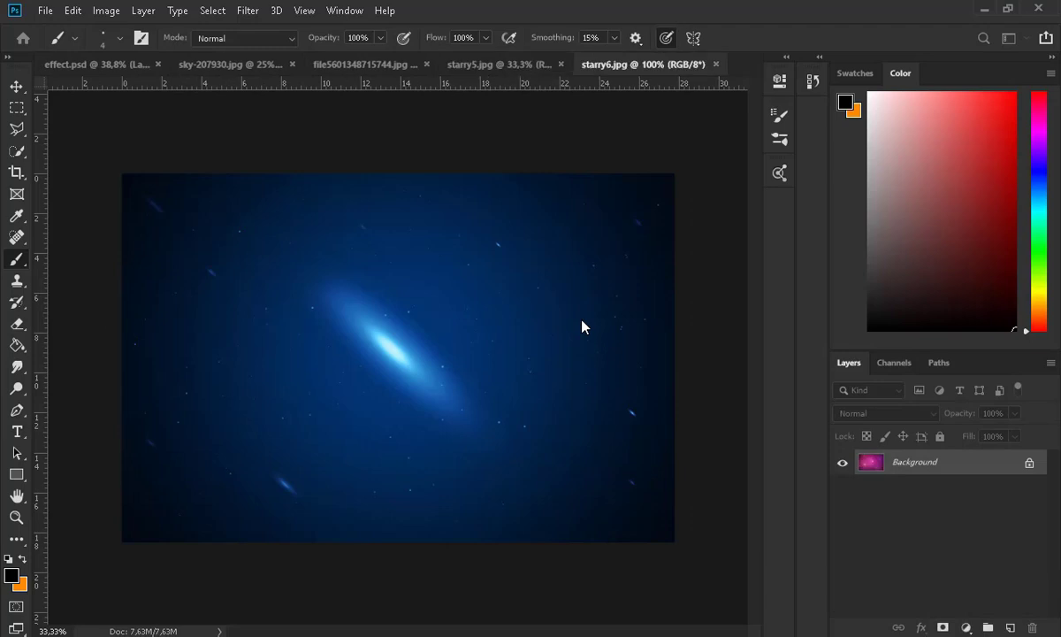
# Copy the whole magenta starry6.jpg image and paste it in place as a new layer above Layer 2 in effect.psd.
pyautogui.hotkey('ctrl', 'Tab')
pyautogui.press('m')
pyautogui.hotkey('ctrl', 'a')
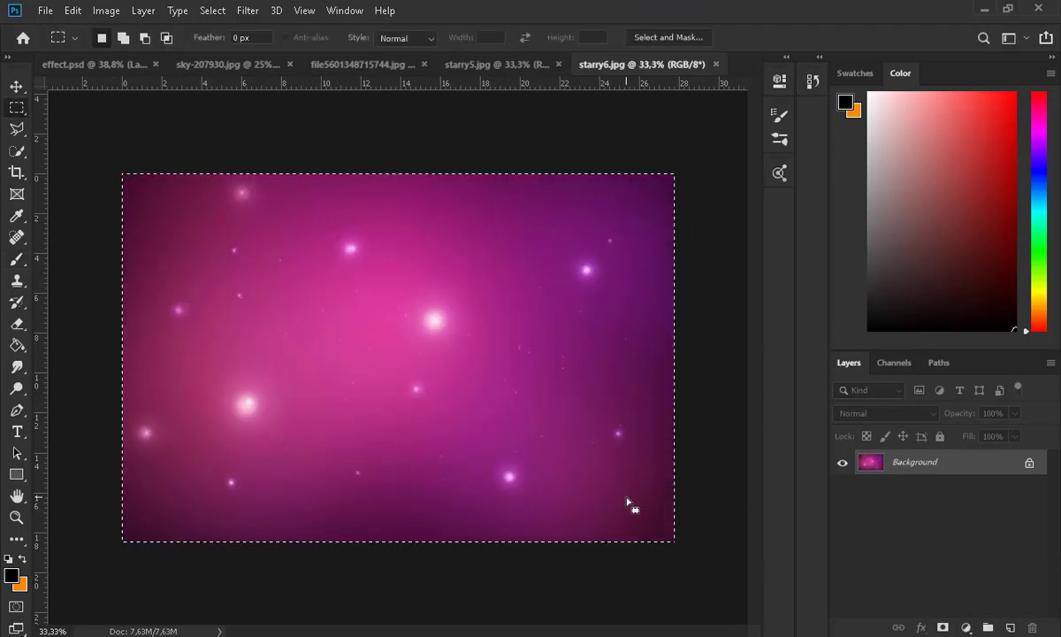
pyautogui.hotkey('ctrl', 'c')
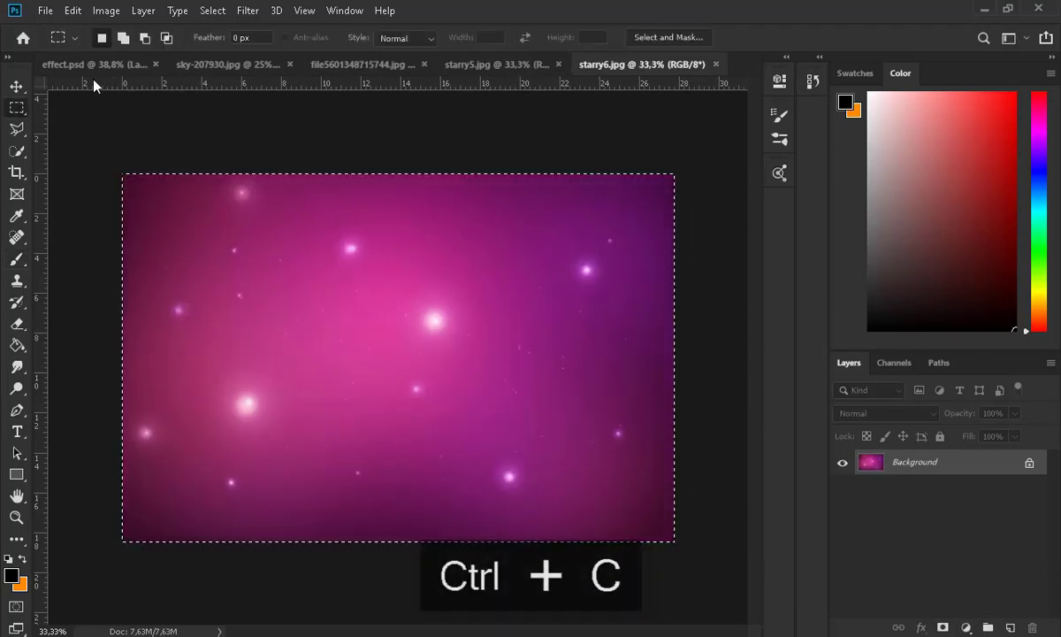
pyautogui.click(106, 67)
pyautogui.hotkey('ctrl', 'shift', 'v')
# Scale the pasted starry texture proportionally to about 117.61% so it covers the whole canvas.
pyautogui.scroll(-6, 294, 295)
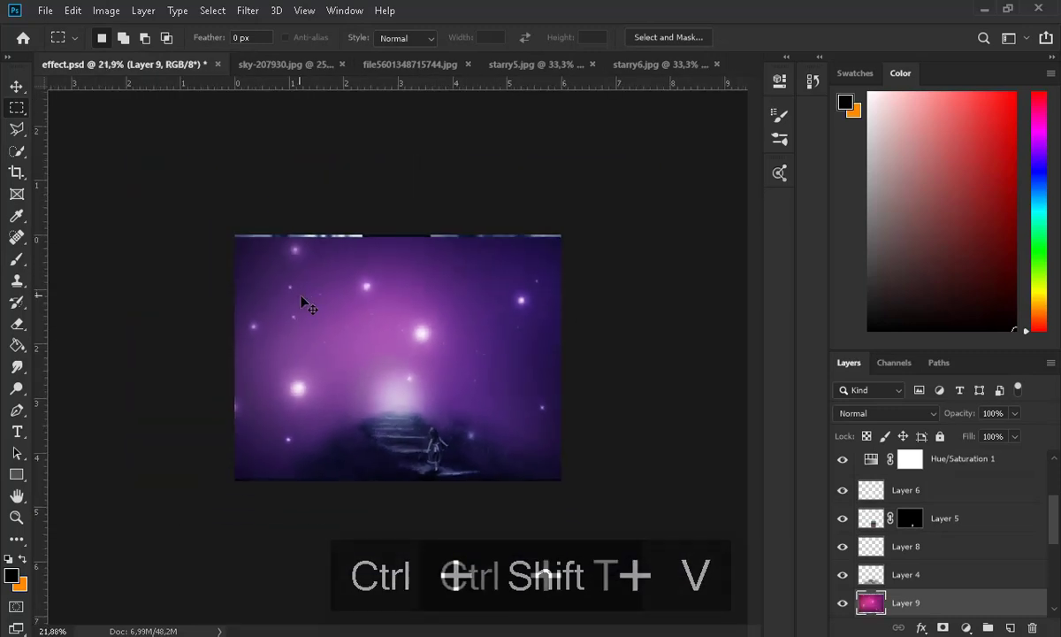
pyautogui.hotkey('ctrl', 't')
pyautogui.moveTo(575, 237); pyautogui.dragTo(611, 213)
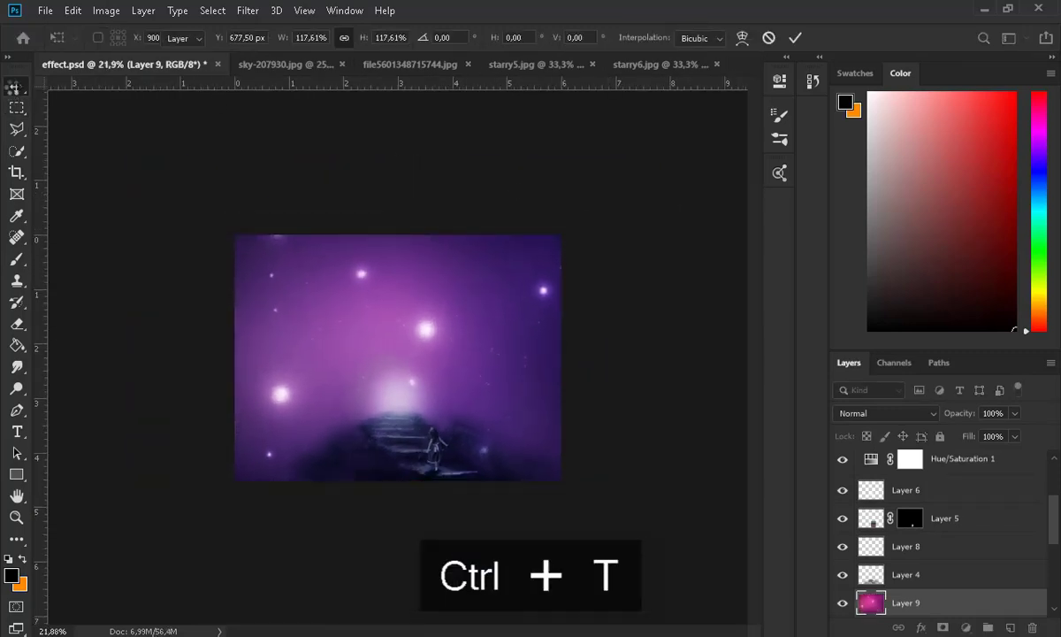
pyautogui.press('Return')
# Set the starry texture layer's blend mode to Overlay and compare the scene with the layer hidden and shown.
pyautogui.click(871, 412)
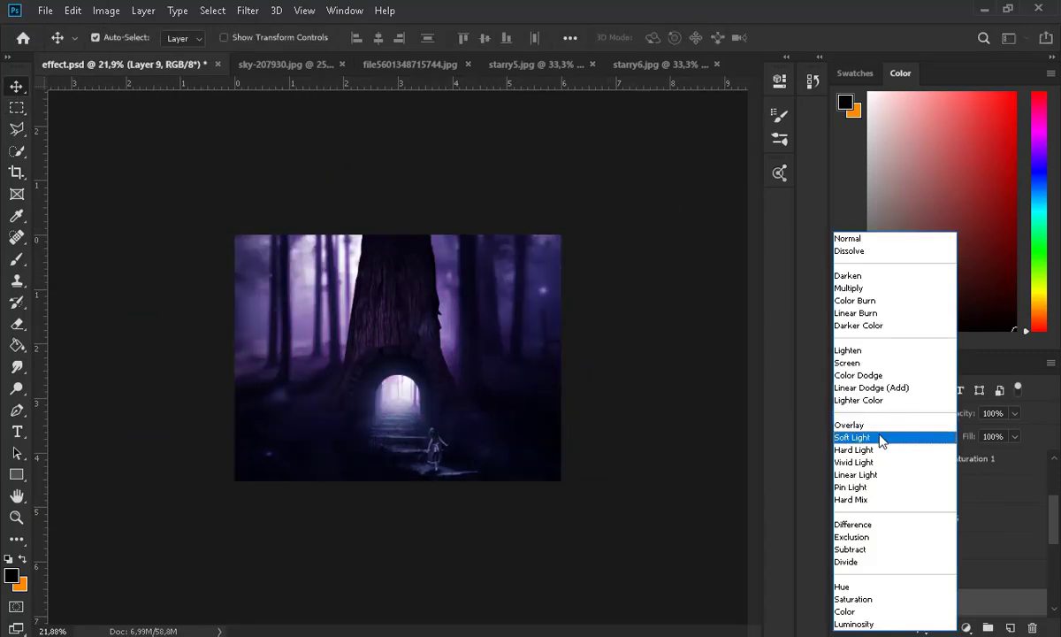
pyautogui.click(873, 426)
pyautogui.click(842, 603)
pyautogui.click(842, 603)
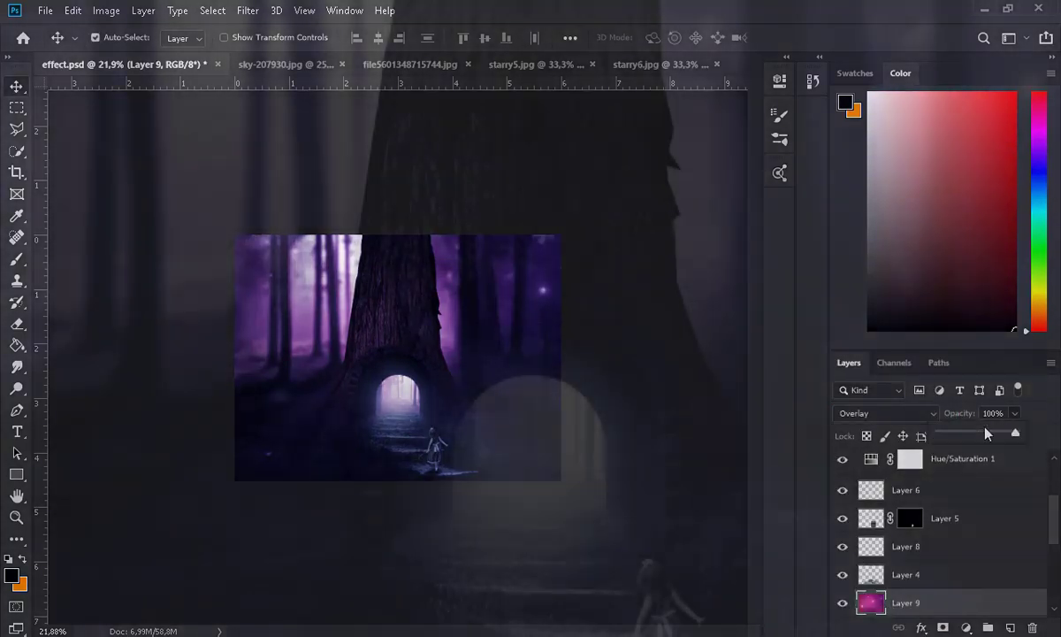